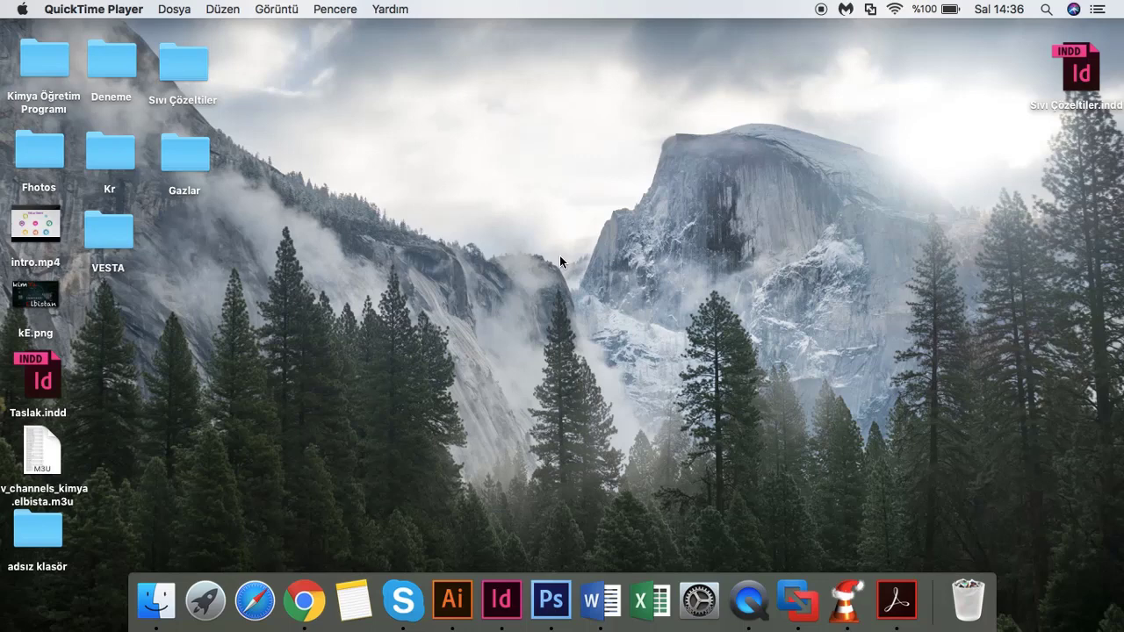
- Launch Illustrator and create a blank A4 CMYK document, Başlıksız-3
left_click(452, 596)
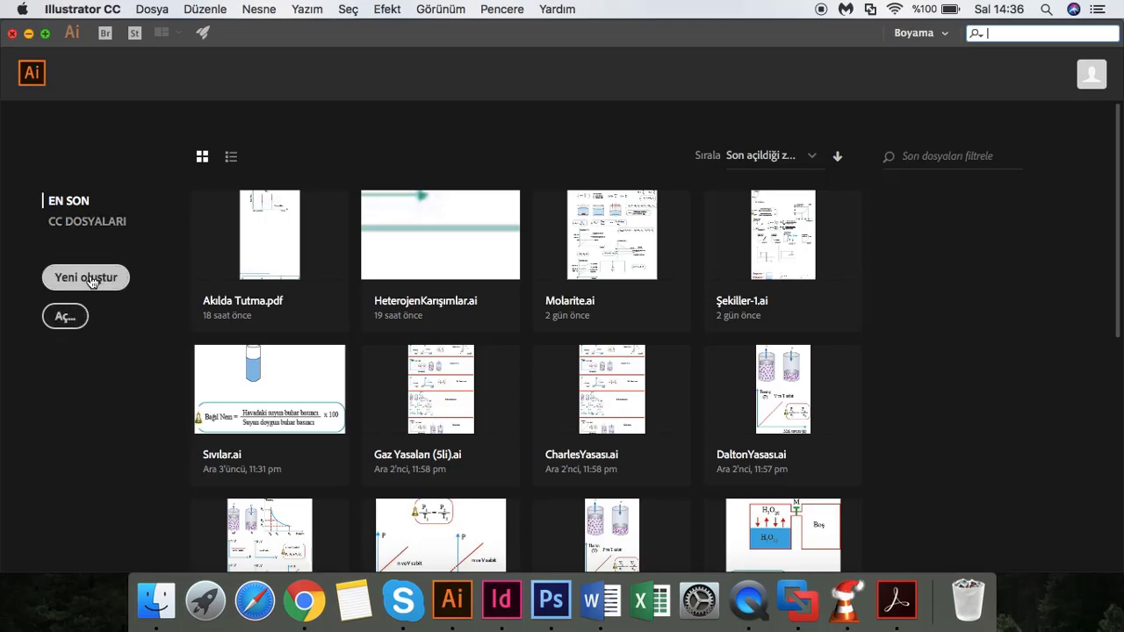
left_click(91, 279)
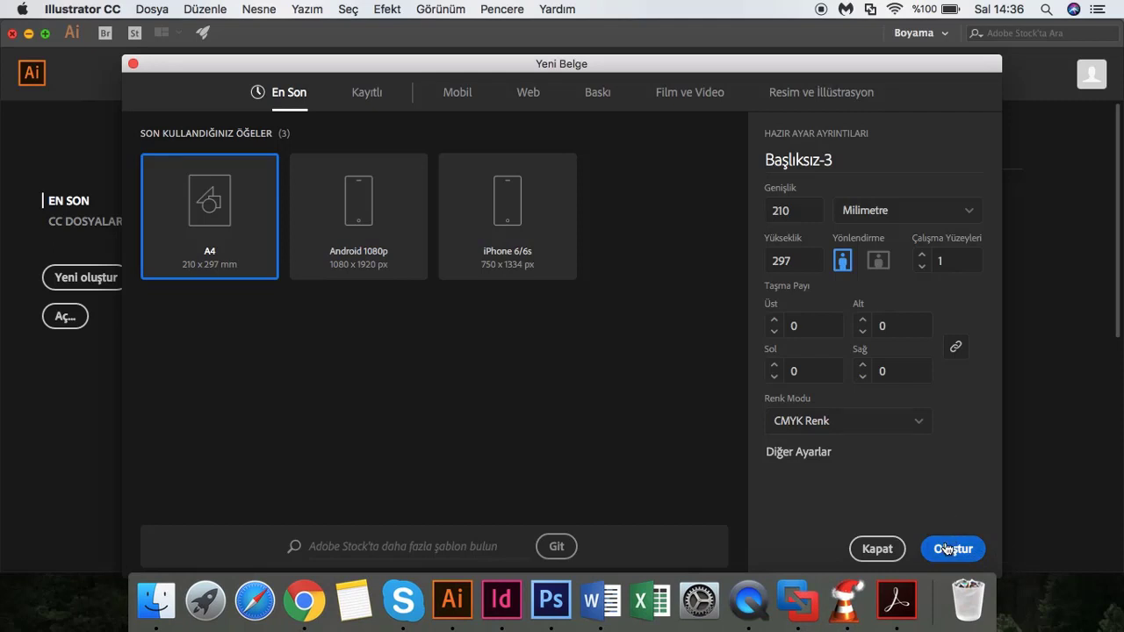
left_click(945, 548)
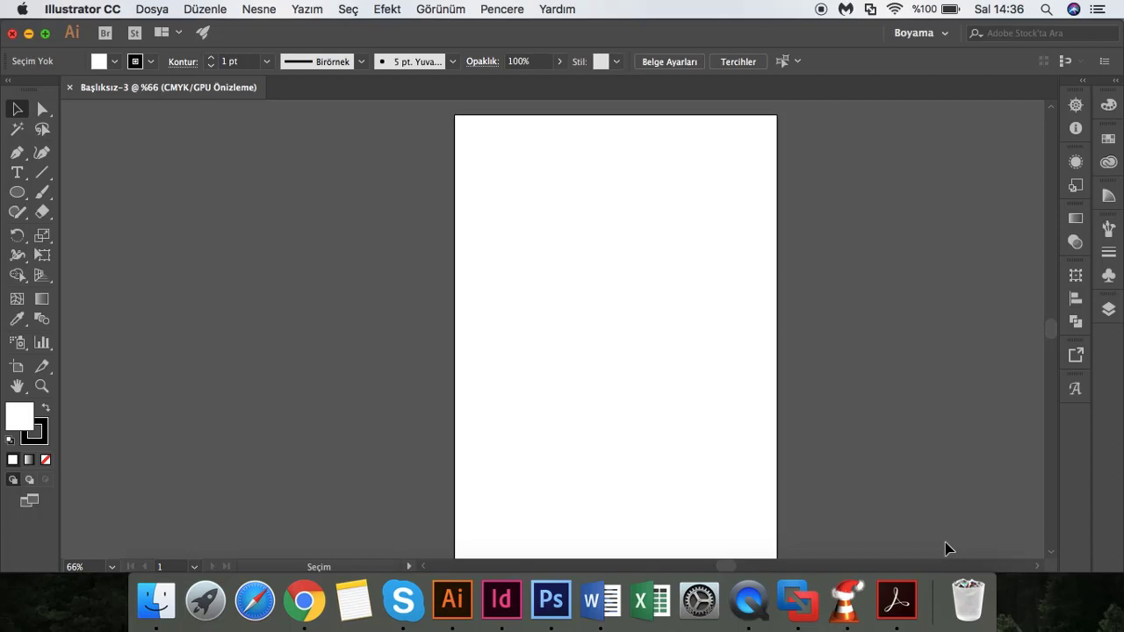
- Zoom in on the A4 artboard and turn on rulers from the Görünüm menu
scroll(946, 548, "up", 2)
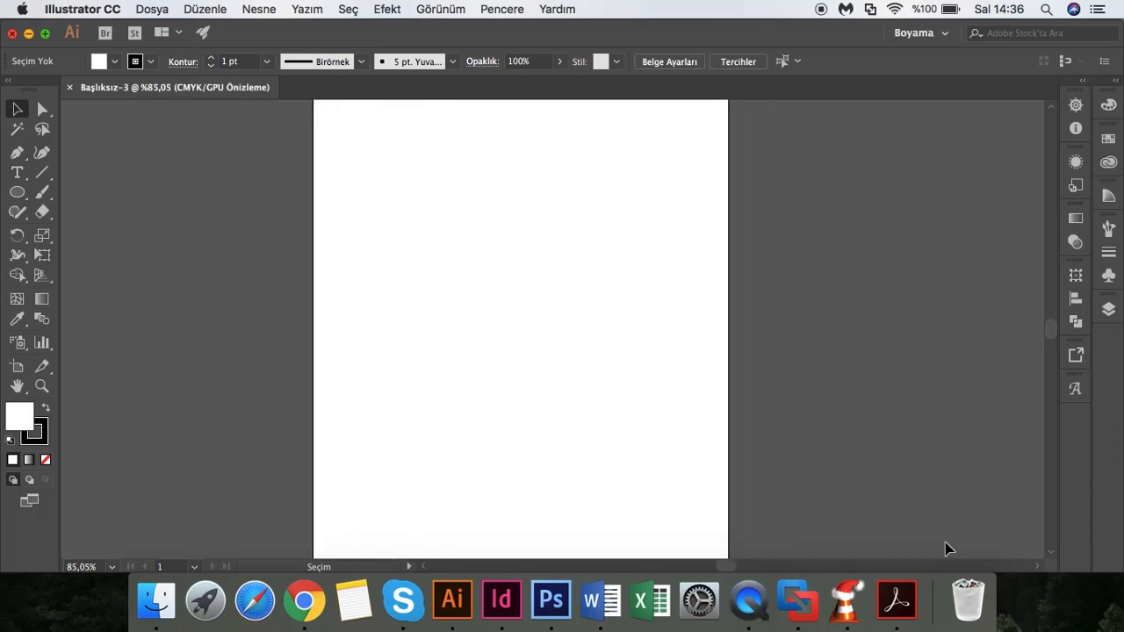
scroll(945, 548, "up", 2)
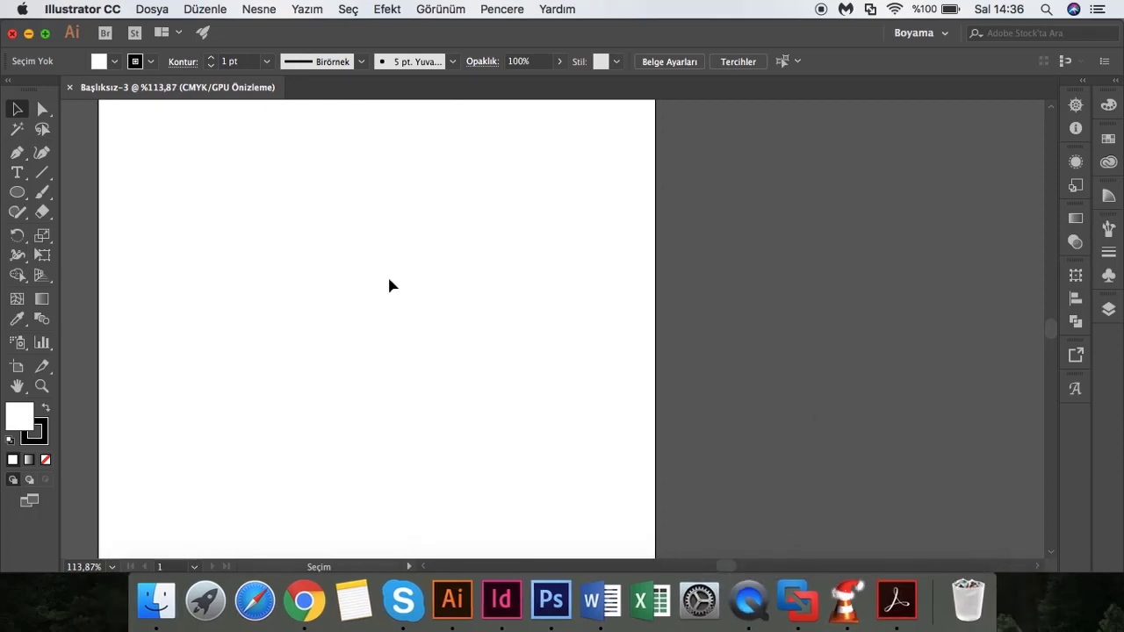
scroll(389, 282, "left", 3)
scroll(392, 285, "right", 2)
scroll(391, 285, "up", 3)
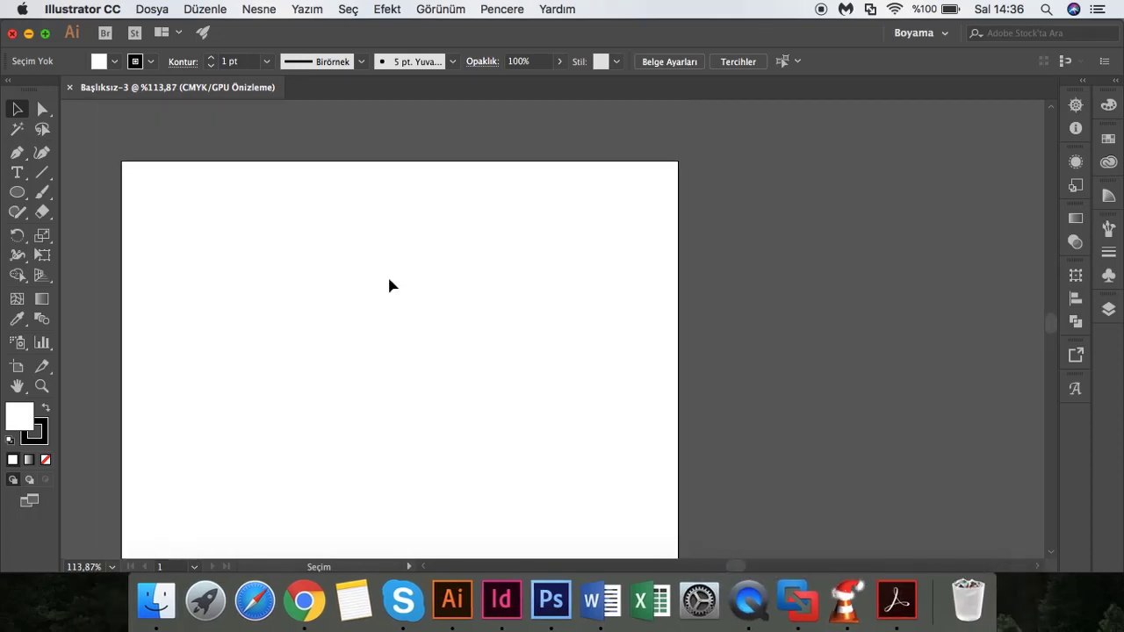
scroll(392, 286, "up", 2)
scroll(392, 286, "left", 3)
scroll(392, 286, "up", 2)
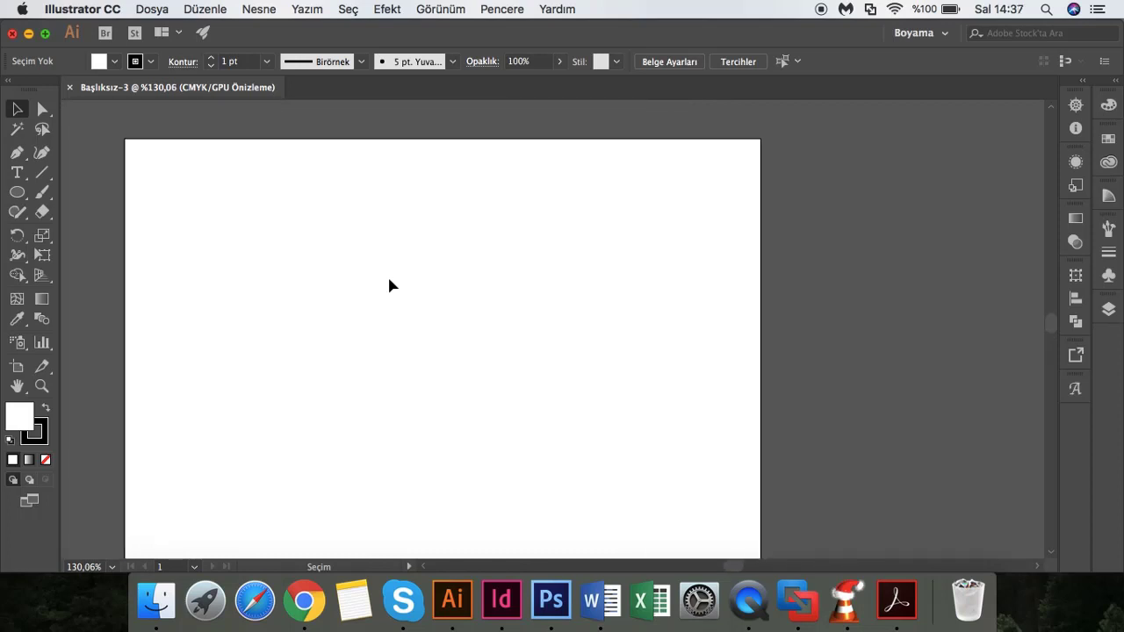
left_click(442, 10)
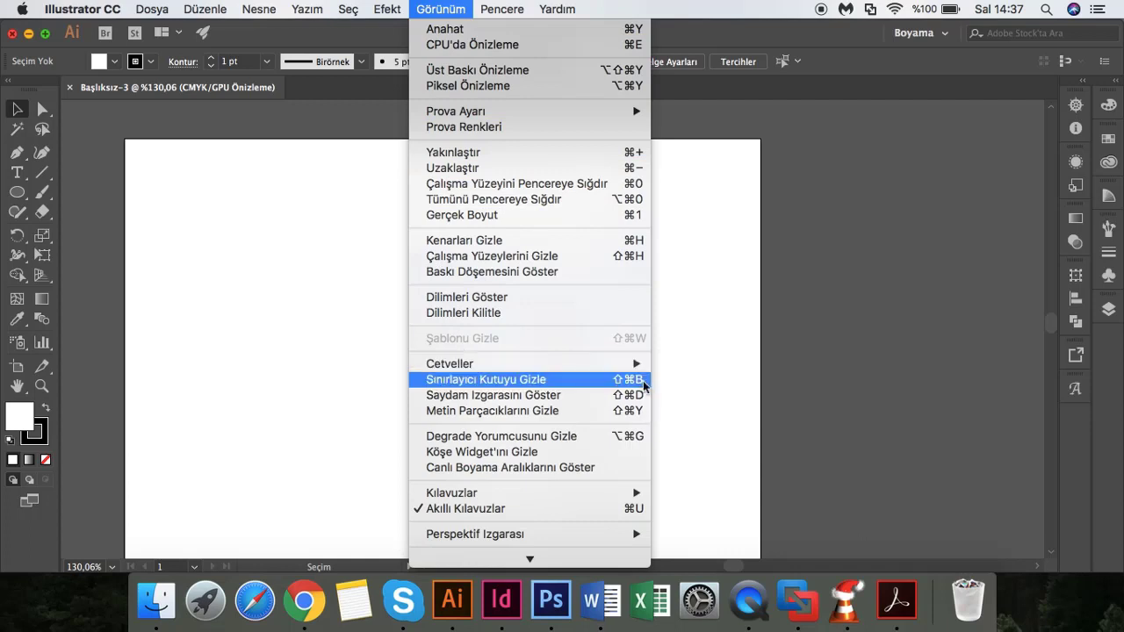
left_click(694, 370)
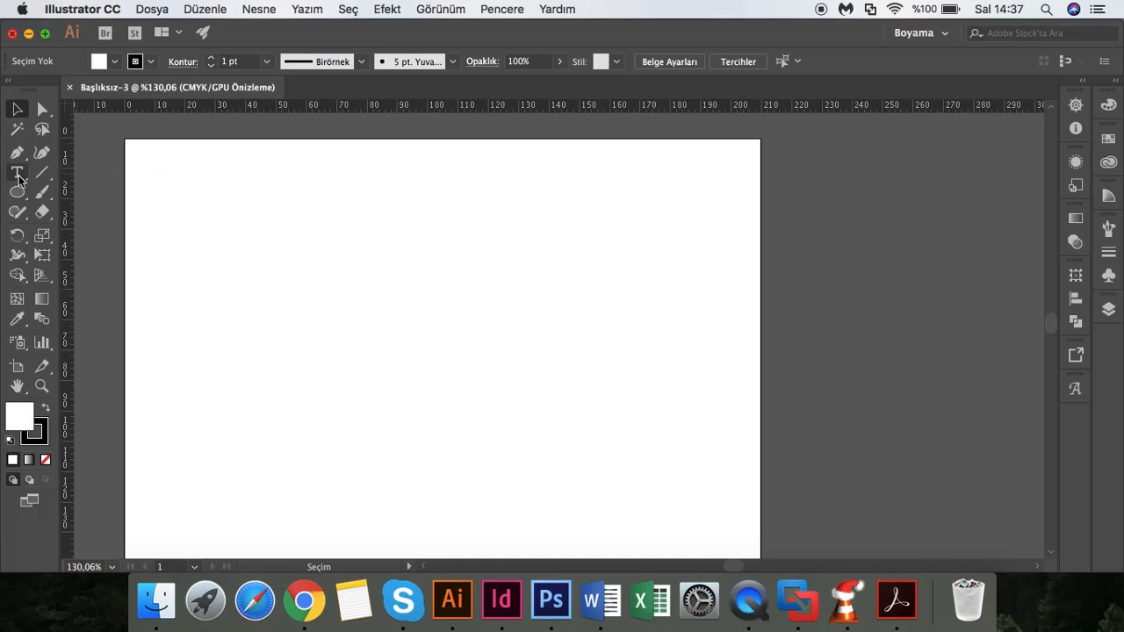
- Draw a first horizontal line with the Line Segment tool, then delete it
left_click(41, 172)
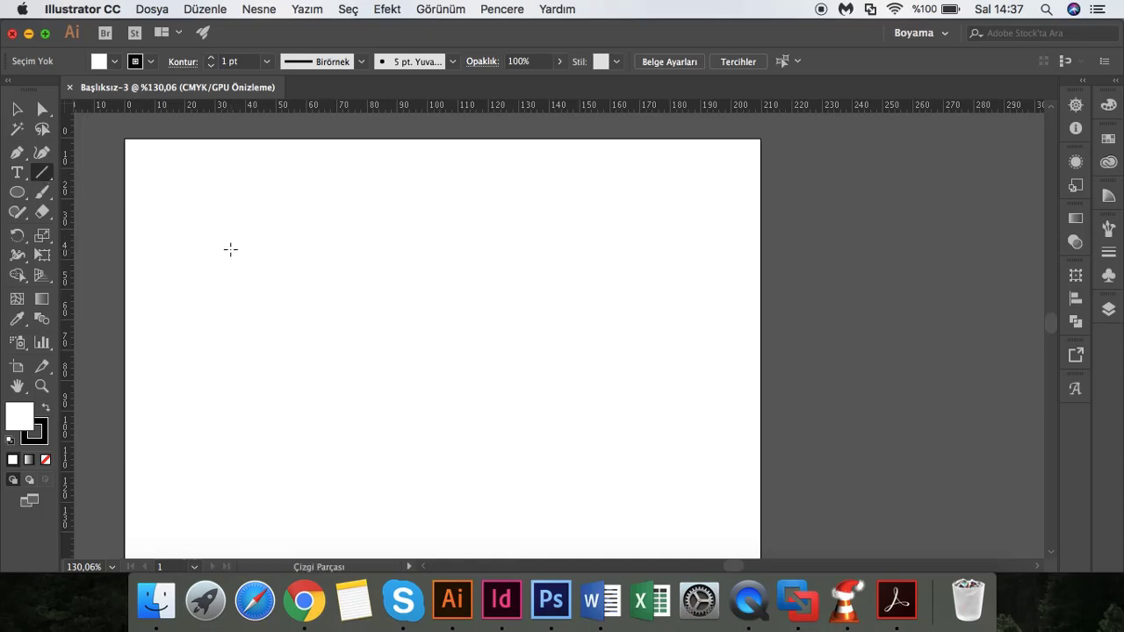
left_click_drag(231, 250, 314, 249)
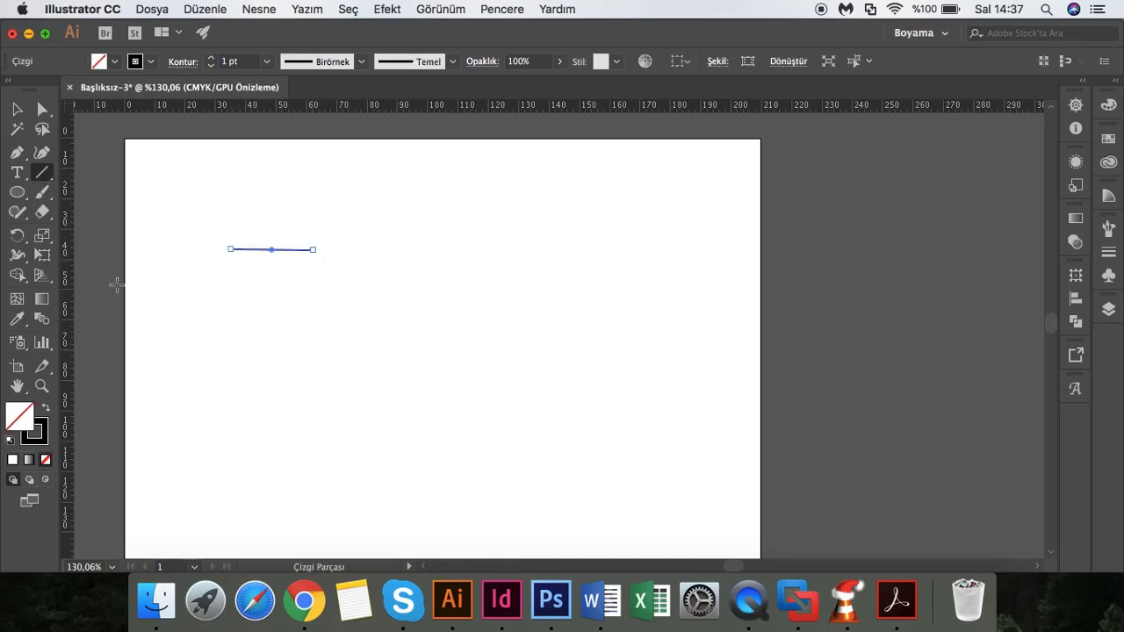
left_click(17, 109)
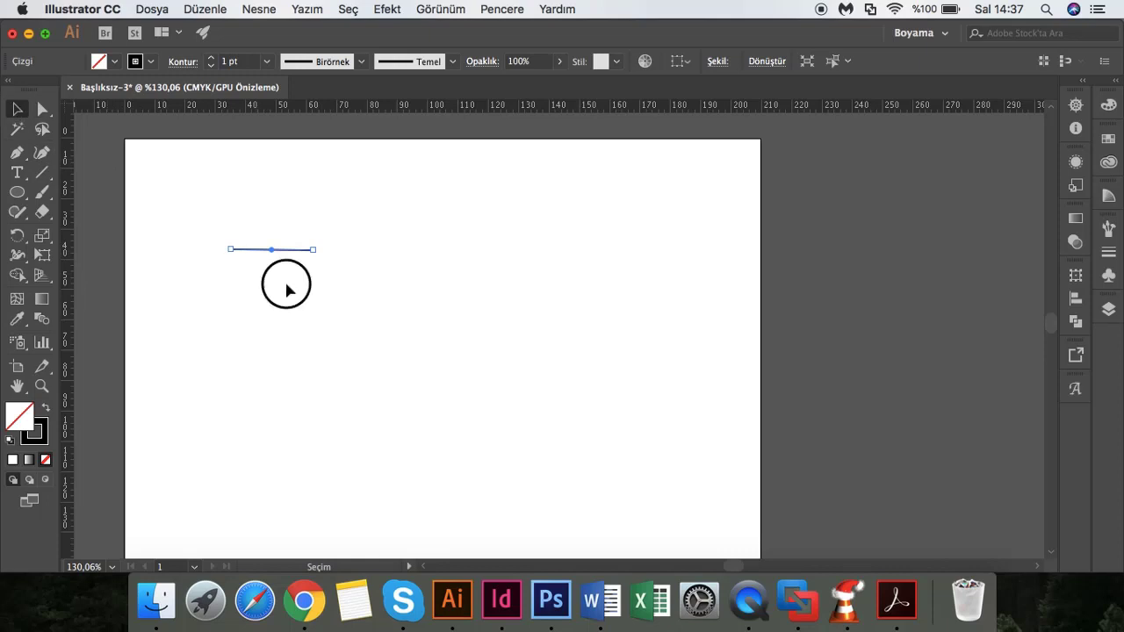
left_click(287, 287)
left_click(279, 249)
key("Delete")
- Redraw the horizontal line about 36 mm long in the upper-left of the page
left_click(41, 172)
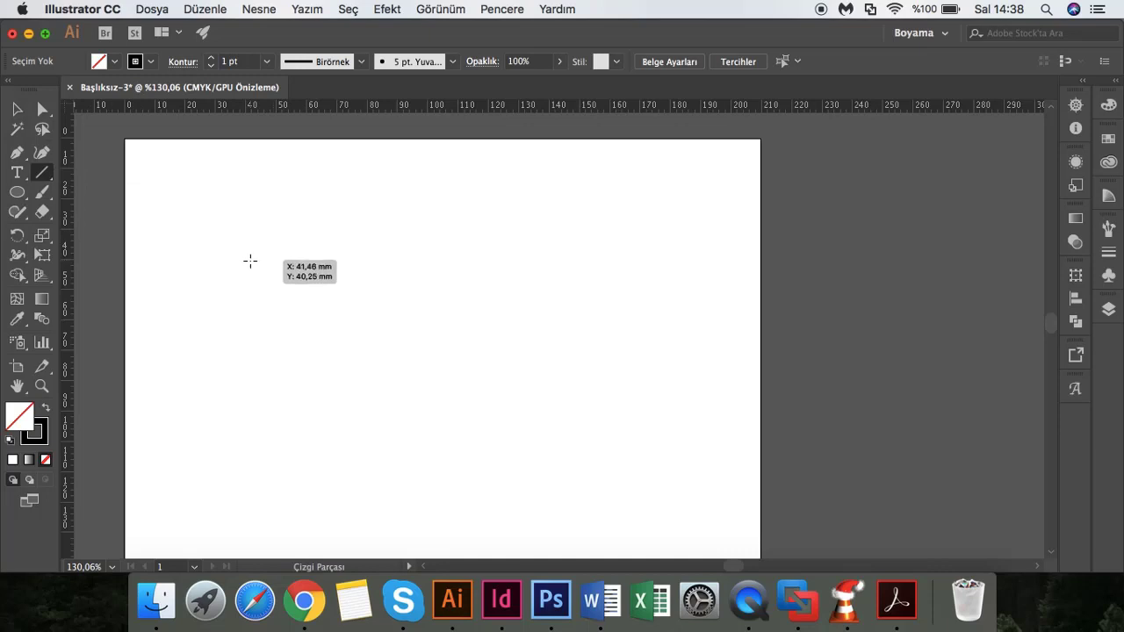
left_click_drag(250, 261, 370, 287)
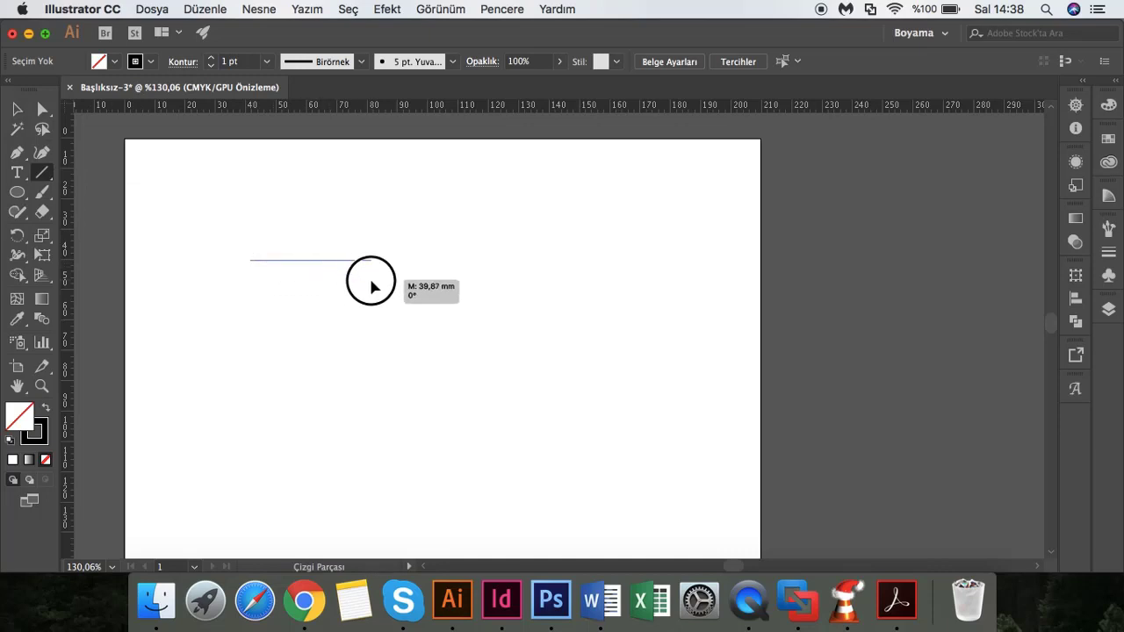
left_click_drag(371, 287, 360, 261)
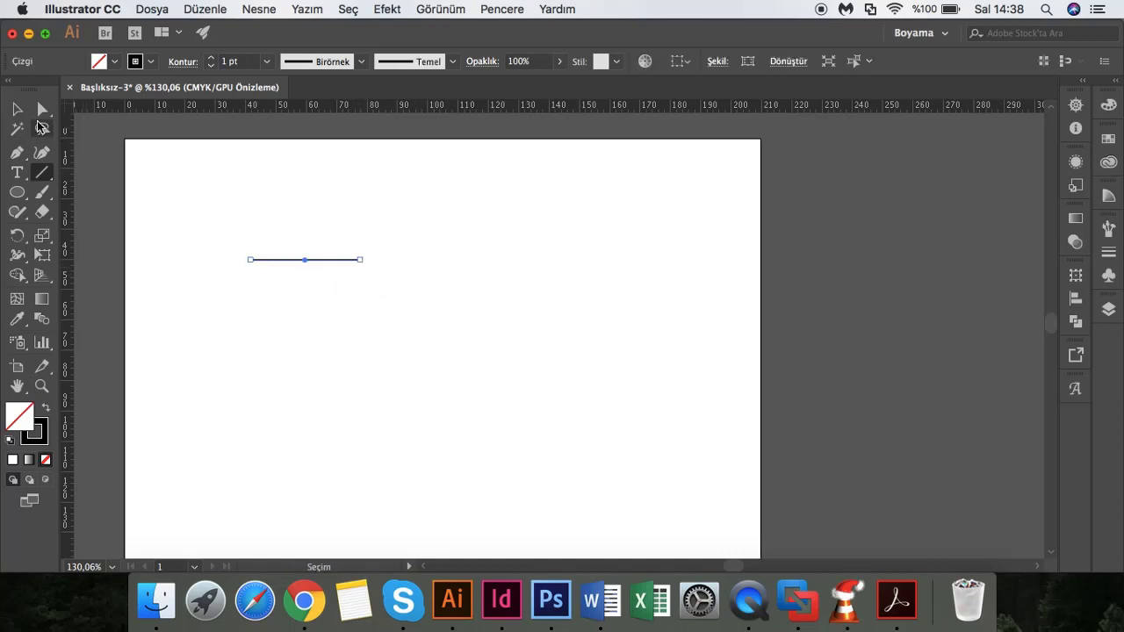
left_click(16, 109)
left_click(376, 299)
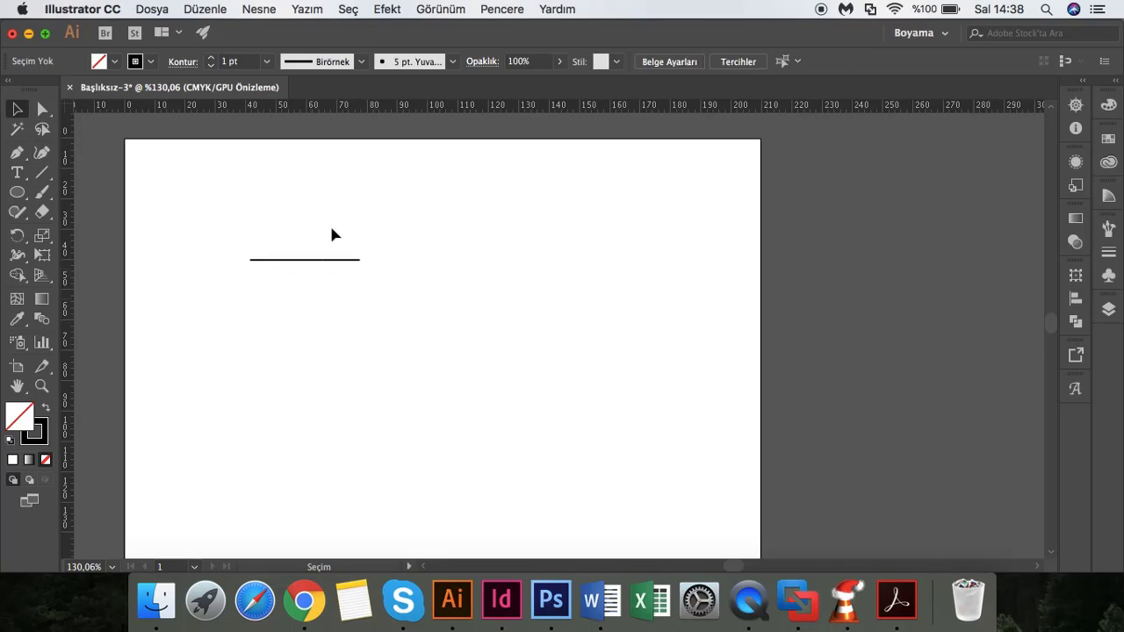
- Apply the rough charcoal-like brush to the line
left_click(324, 260)
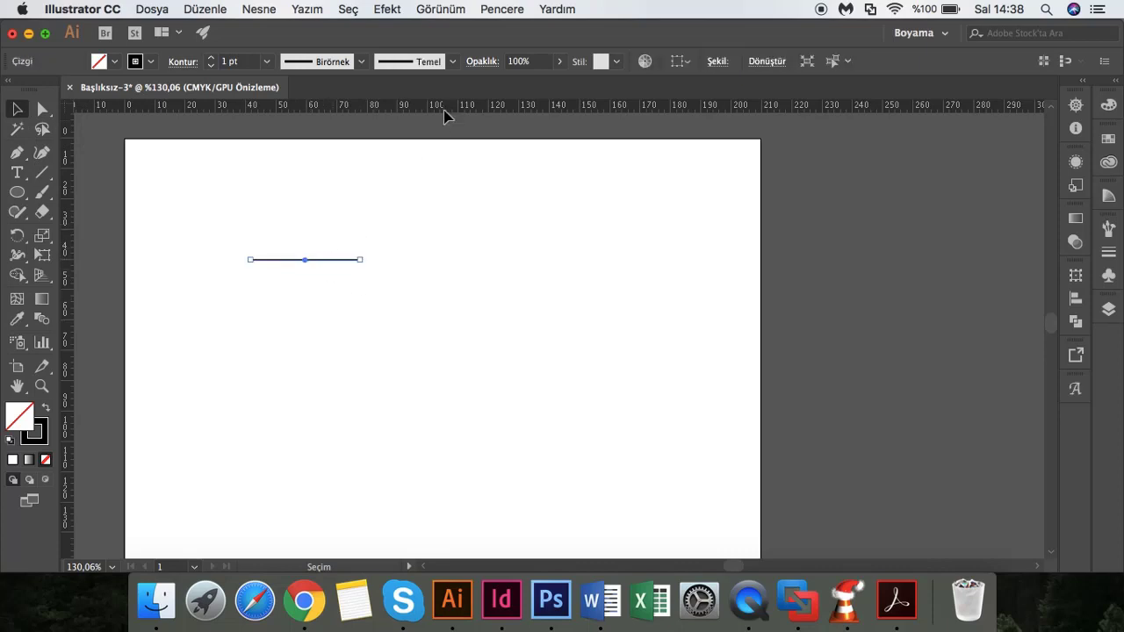
left_click(452, 62)
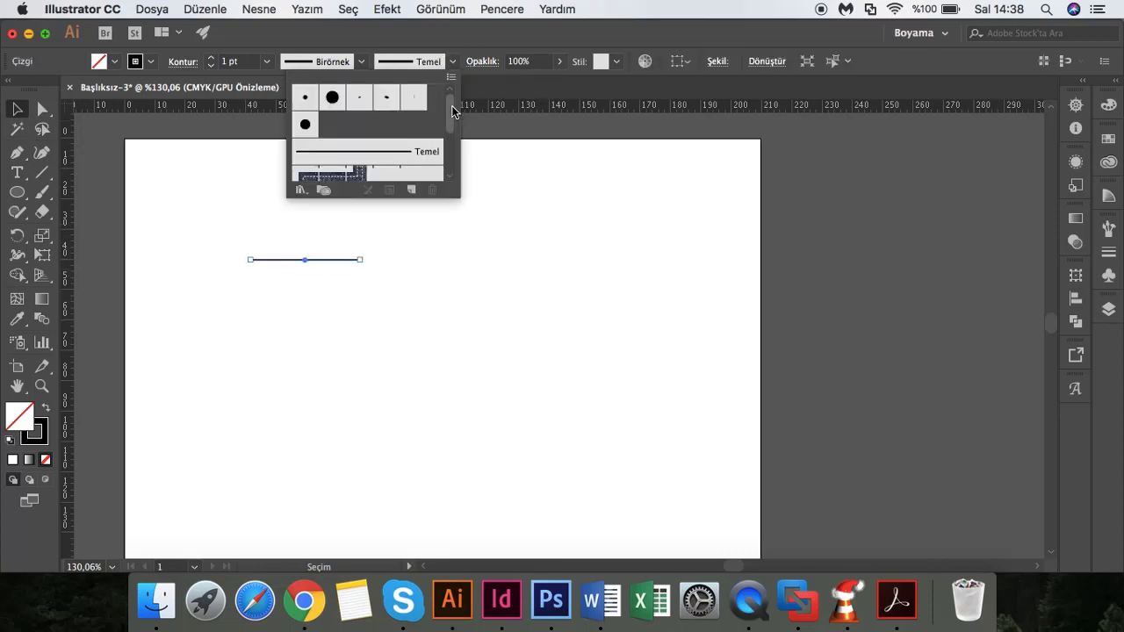
left_click_drag(452, 111, 451, 156)
left_click(392, 143)
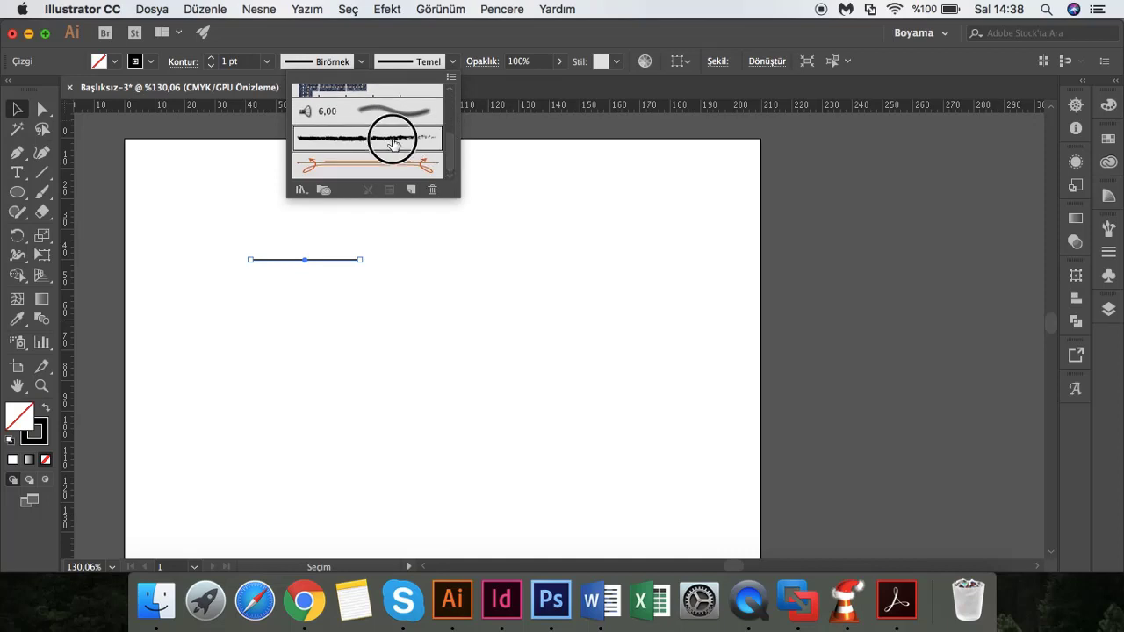
left_click(452, 62)
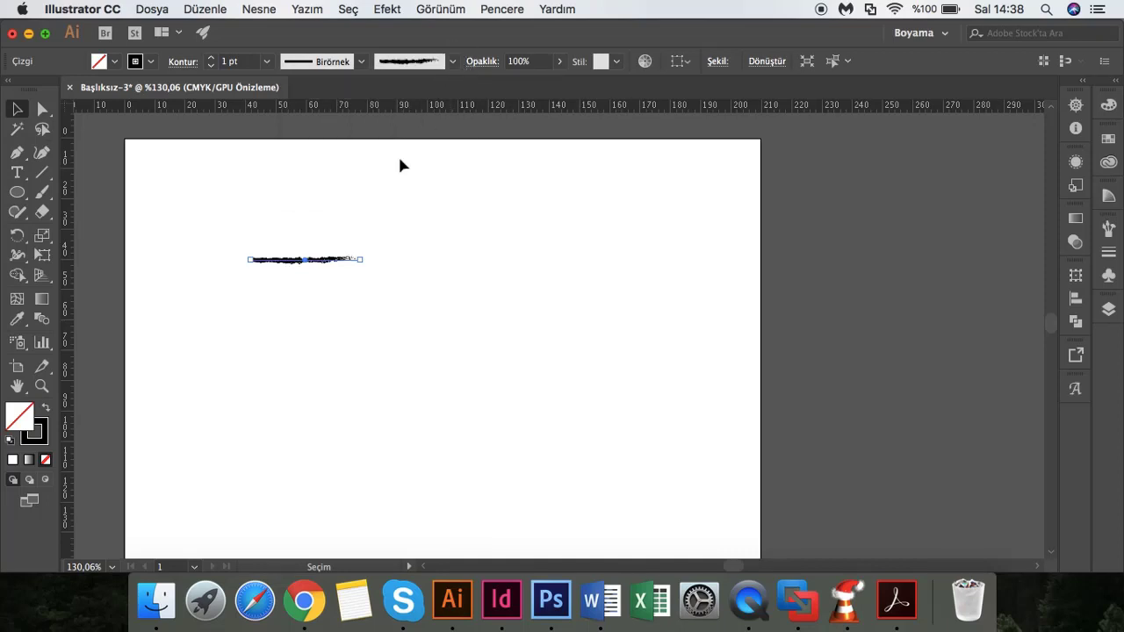
left_click(374, 184)
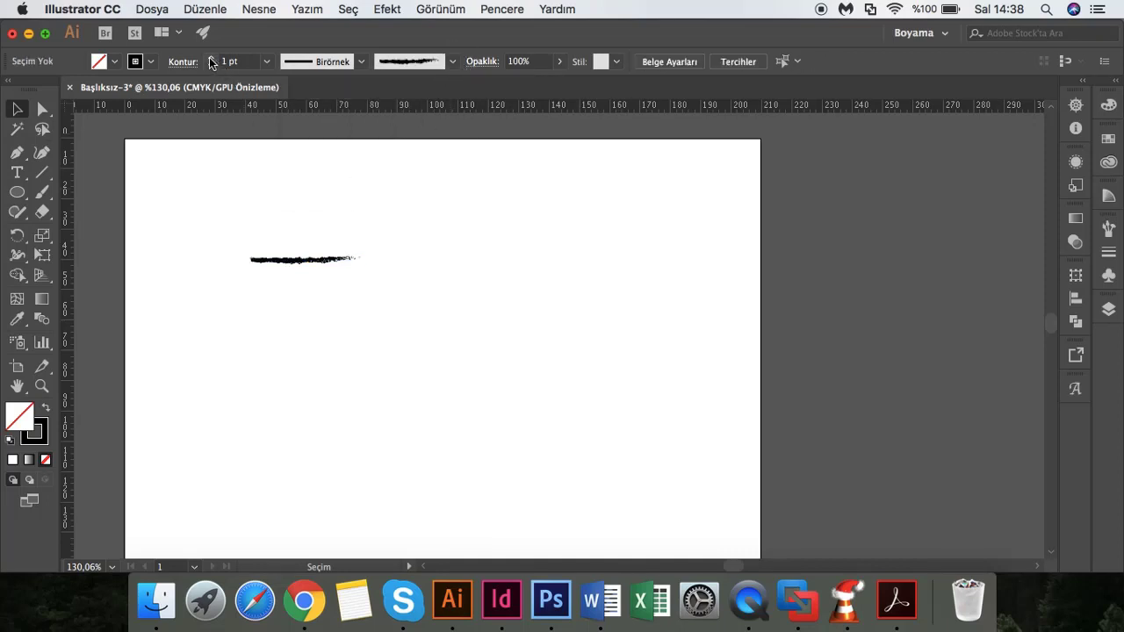
- Raise the brushed line's stroke weight to 4 pt and lengthen it to about 43 mm
left_click(211, 58)
left_click(211, 58)
left_click(211, 58)
left_click(299, 259)
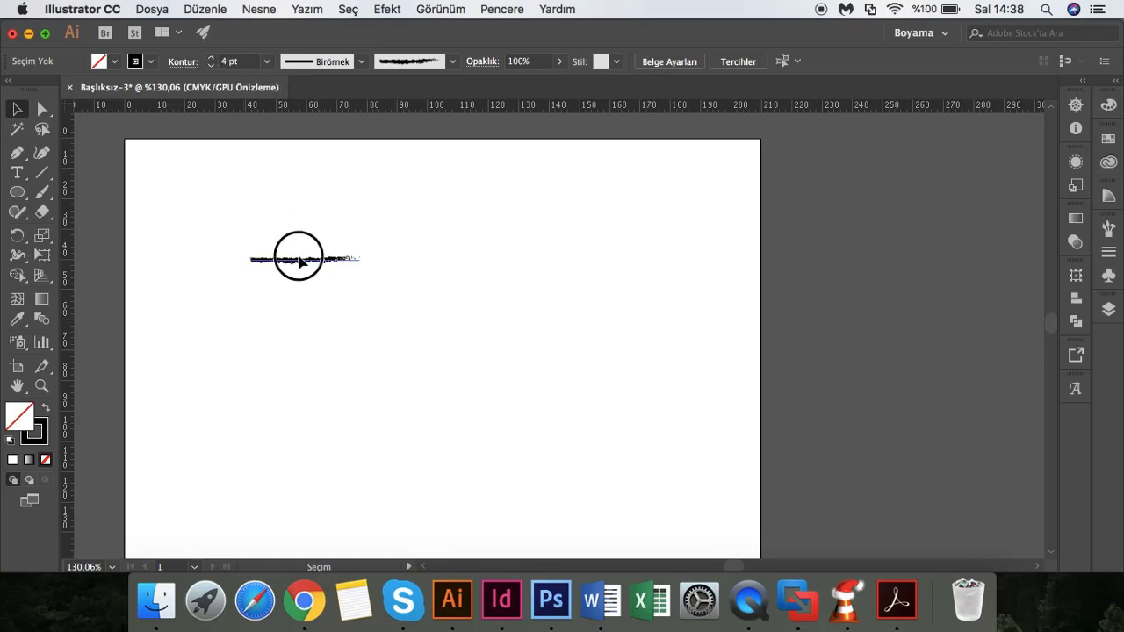
left_click(212, 58)
left_click(211, 58)
left_click(212, 58)
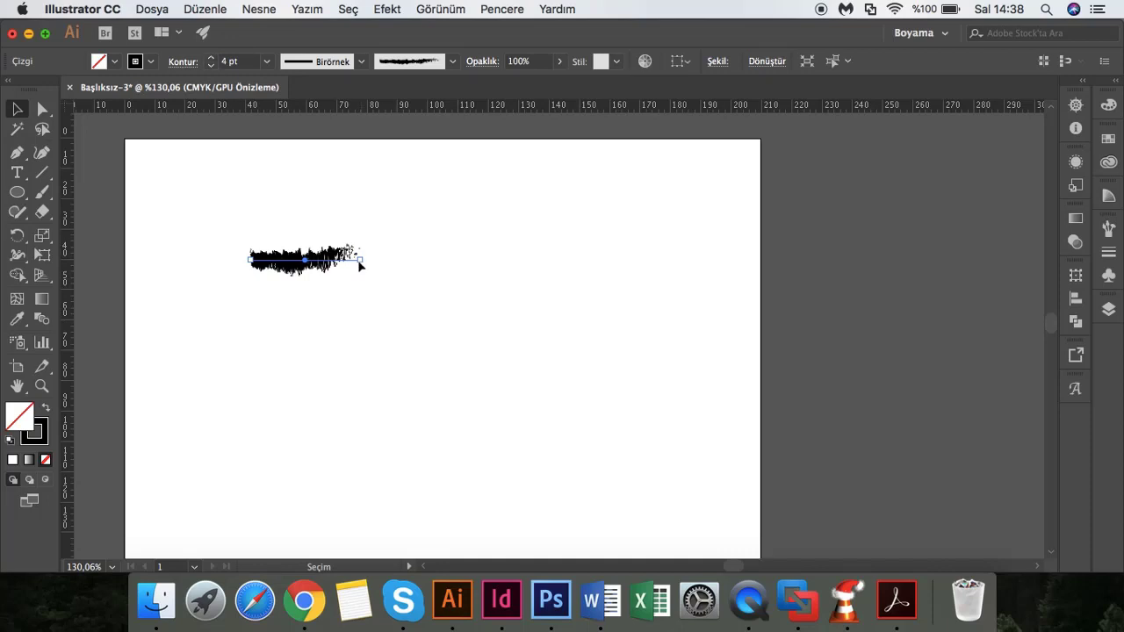
left_click_drag(359, 260, 387, 260)
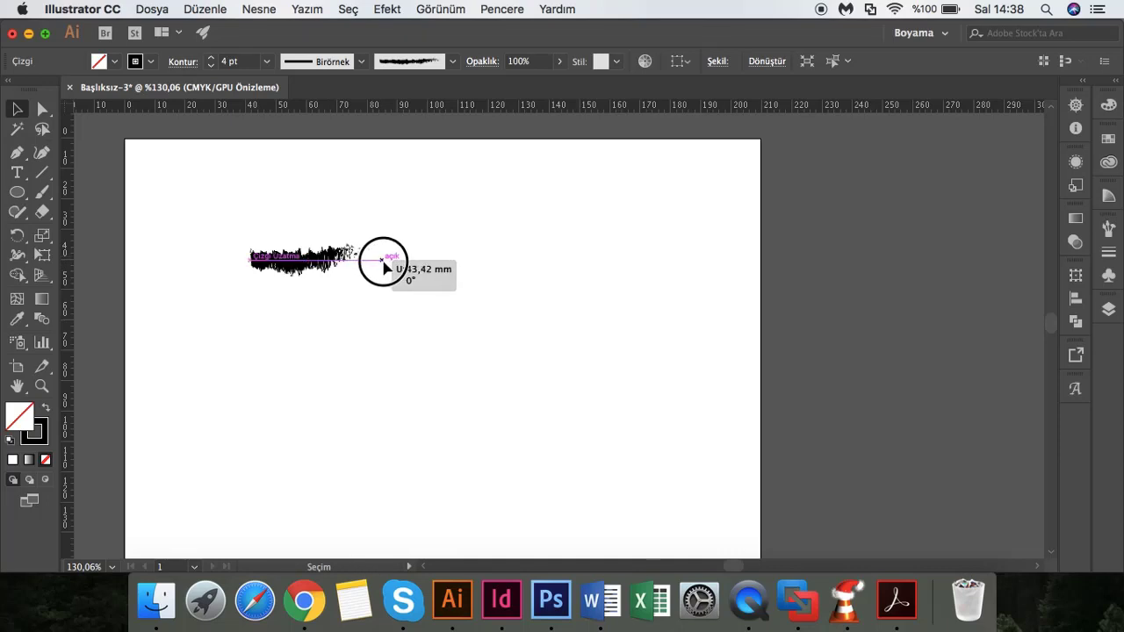
- Colour the brushstroke teal
left_click(150, 62)
left_click(122, 100)
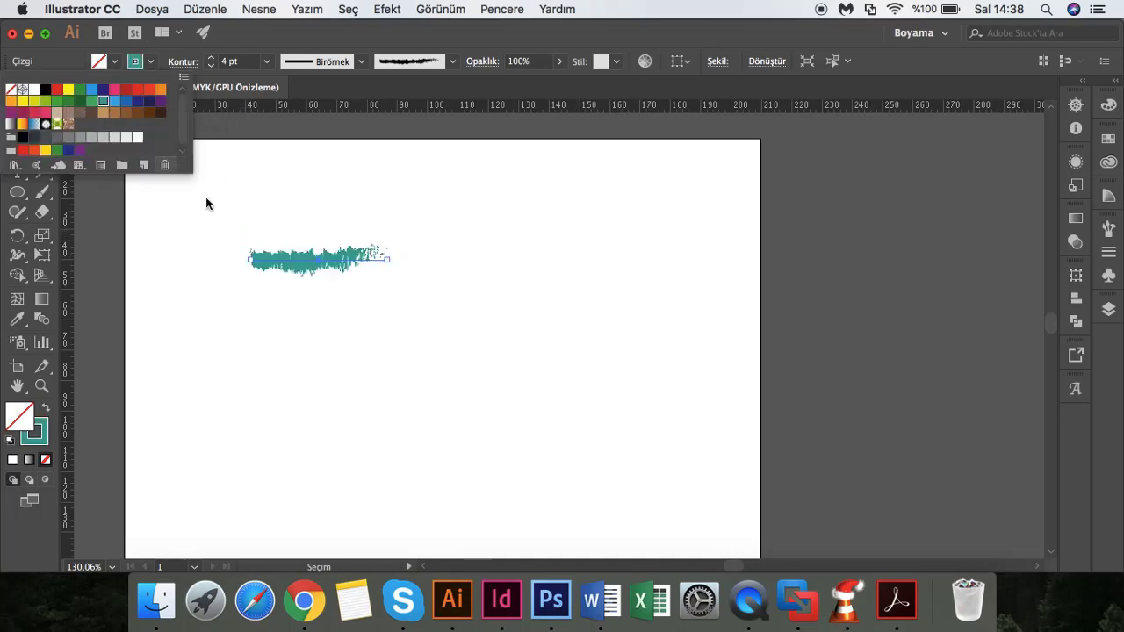
left_click(349, 379)
left_click(373, 358)
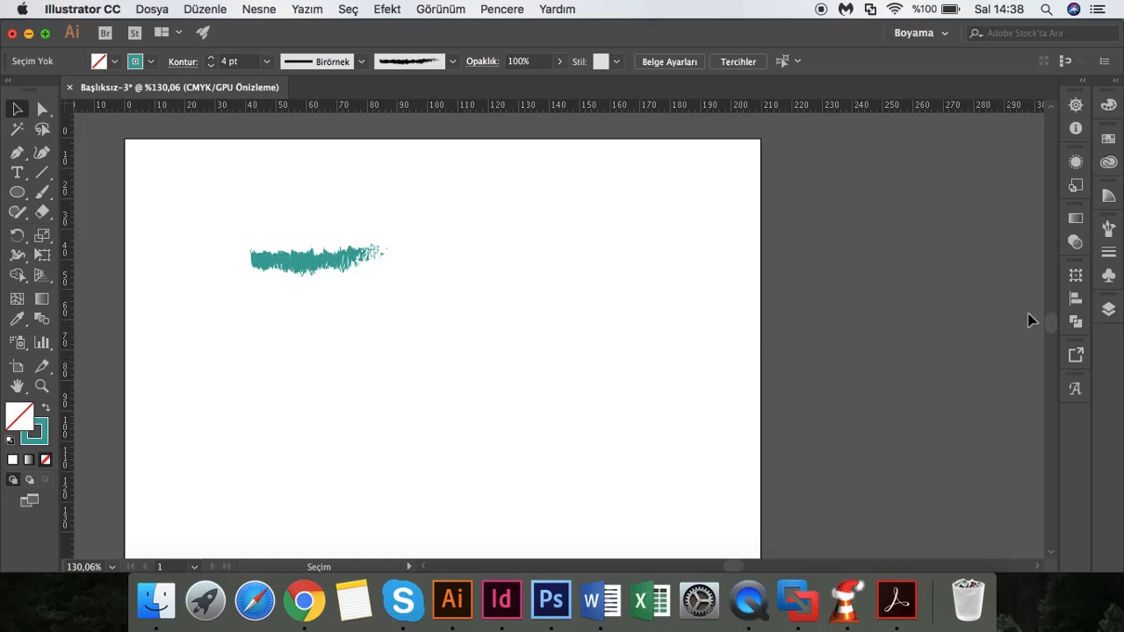
- Open the Çılgın Bilim symbol library and place Test Tubes below the teal stroke
left_click(1108, 275)
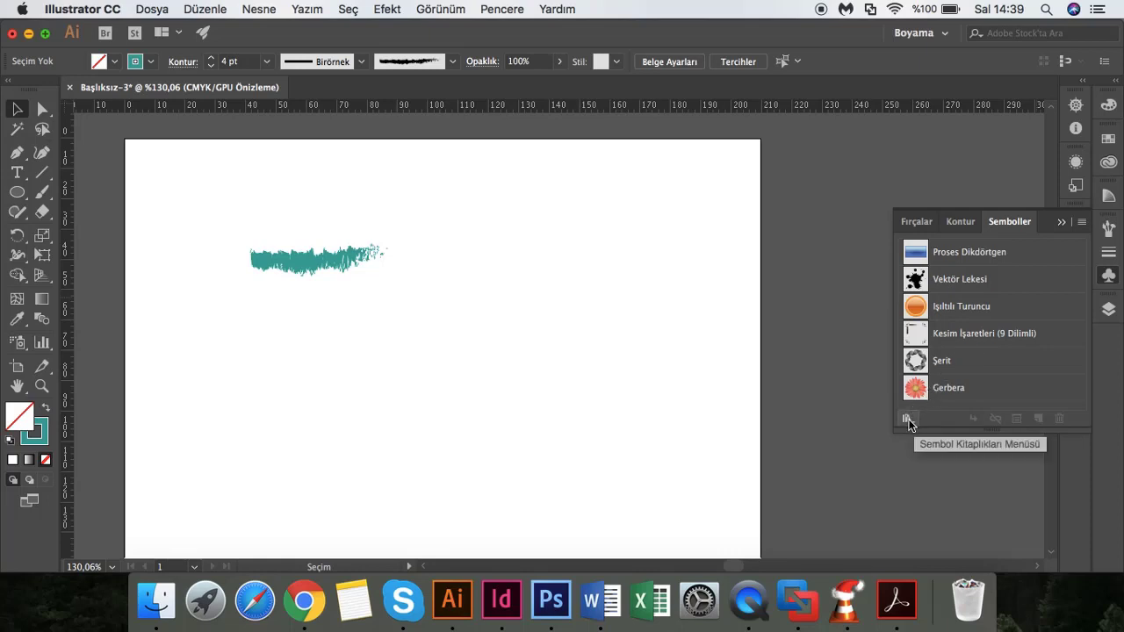
left_click(909, 419)
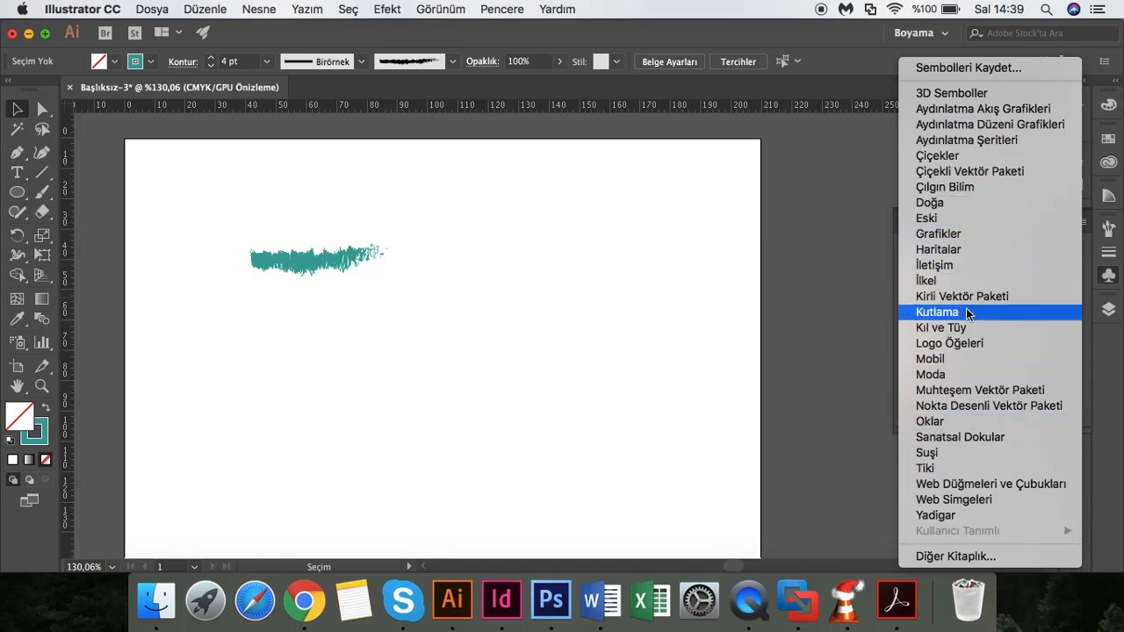
left_click(957, 187)
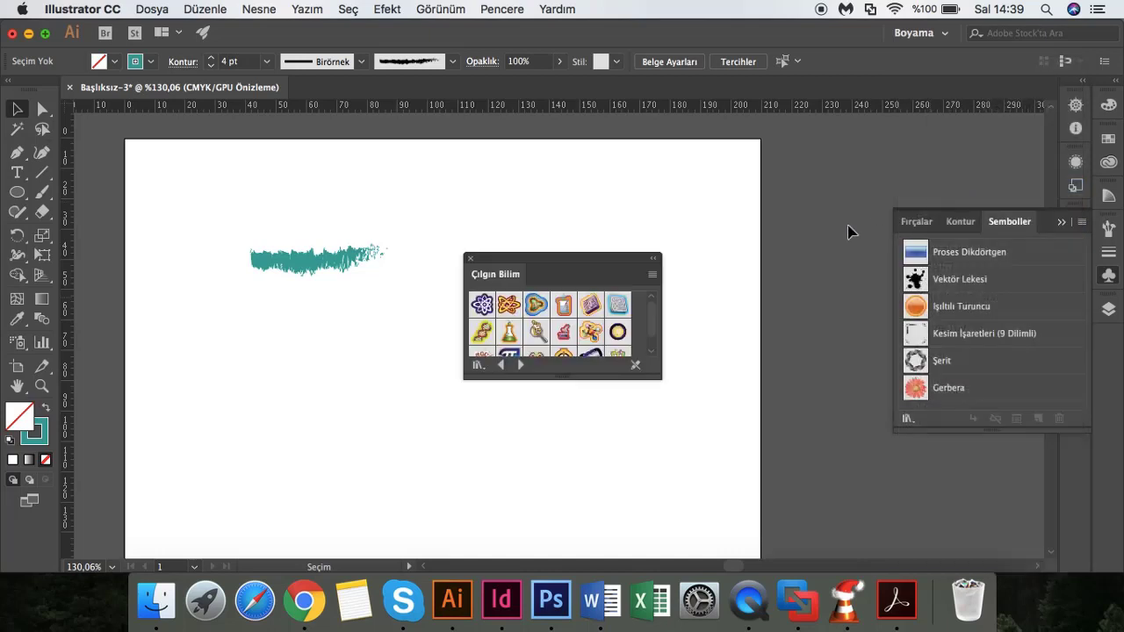
left_click_drag(660, 377, 716, 431)
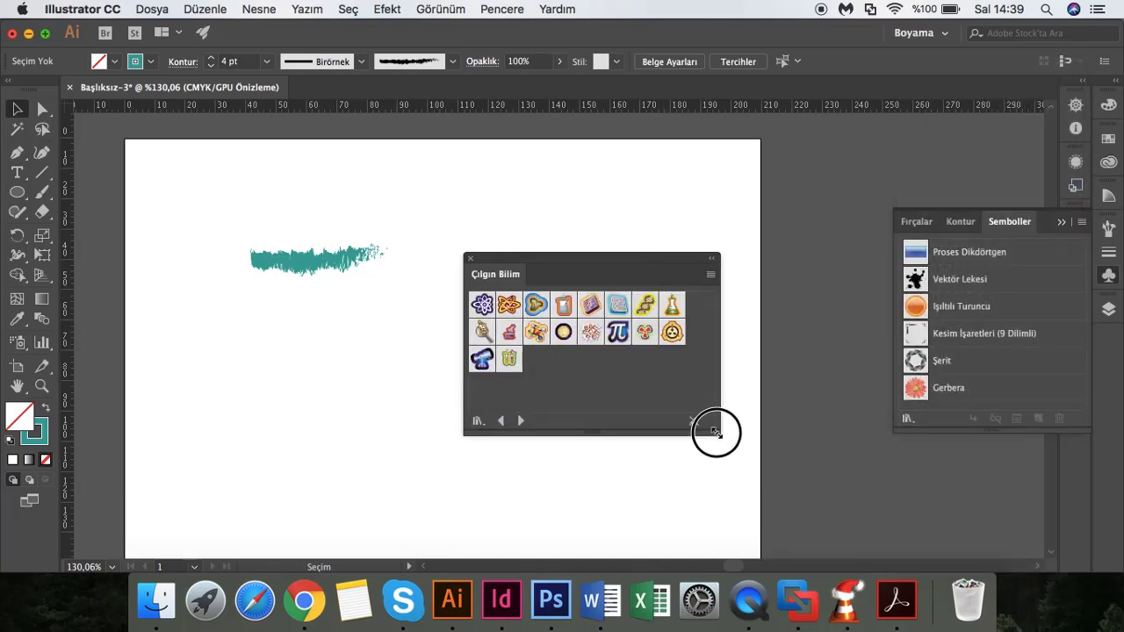
left_click_drag(630, 259, 726, 256)
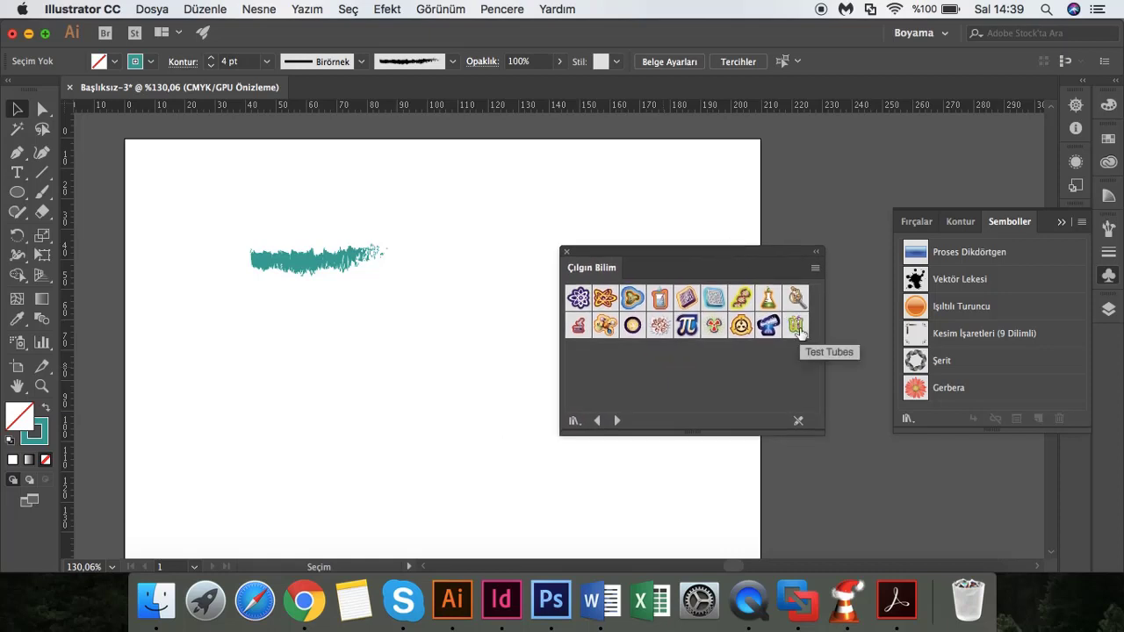
left_click_drag(799, 329, 343, 345)
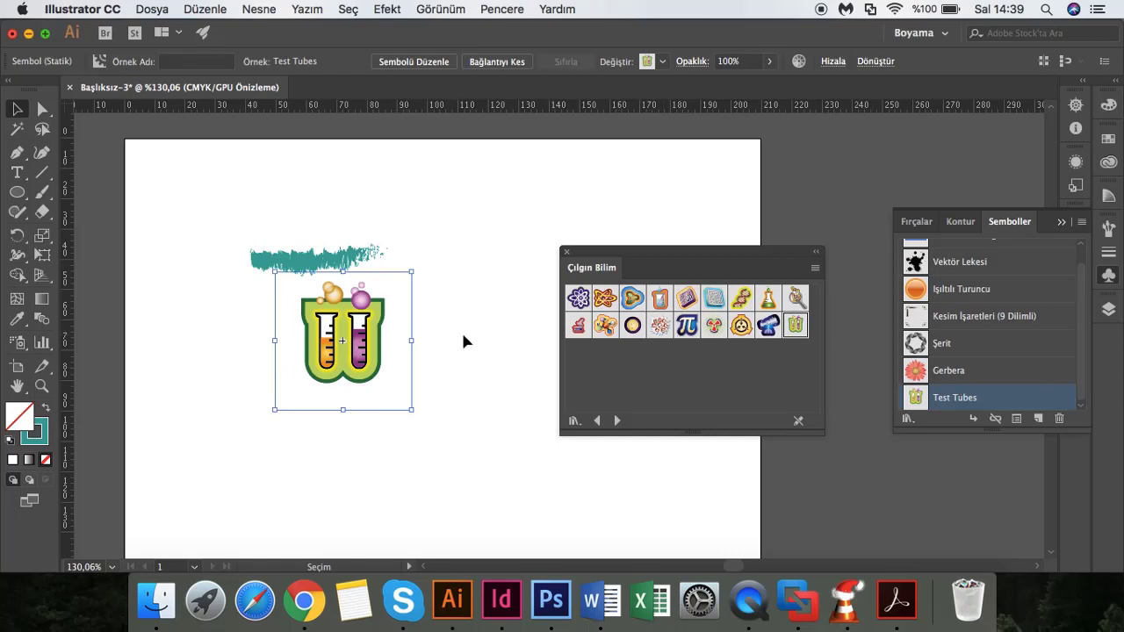
- Open the Kıl ve Tüy, Mobil and Doğa symbol libraries
left_click(910, 419)
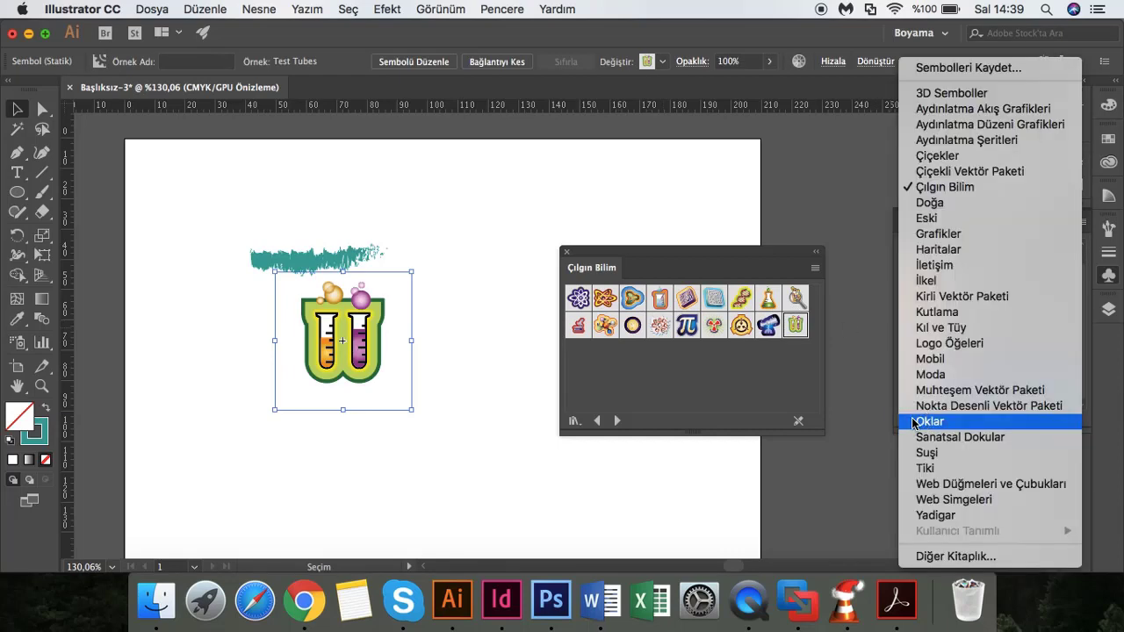
left_click(945, 328)
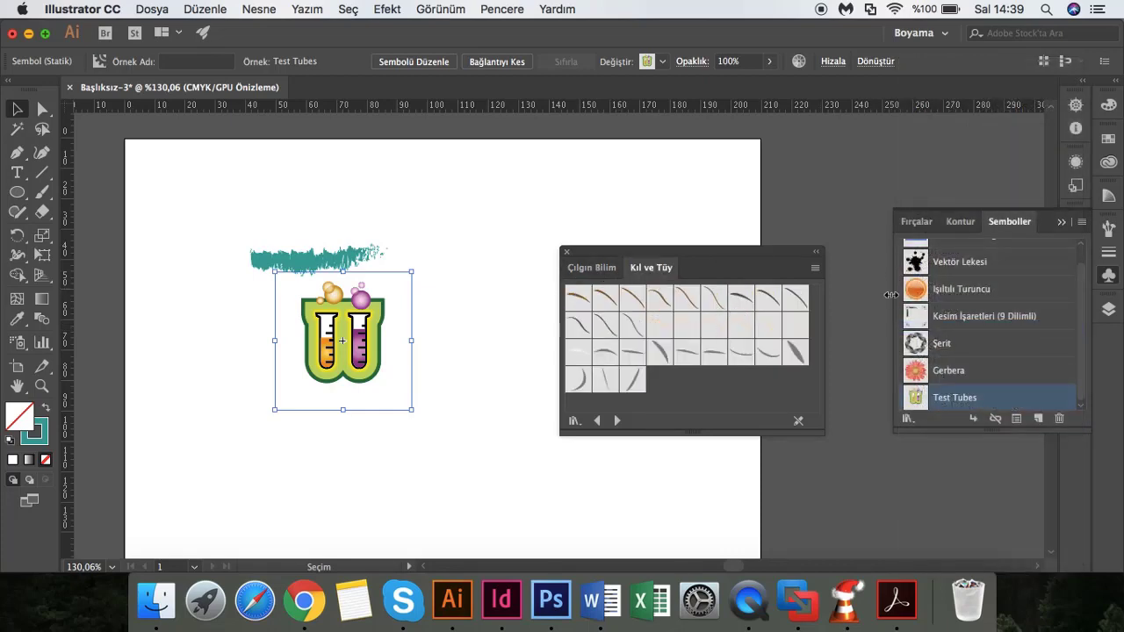
left_click(910, 419)
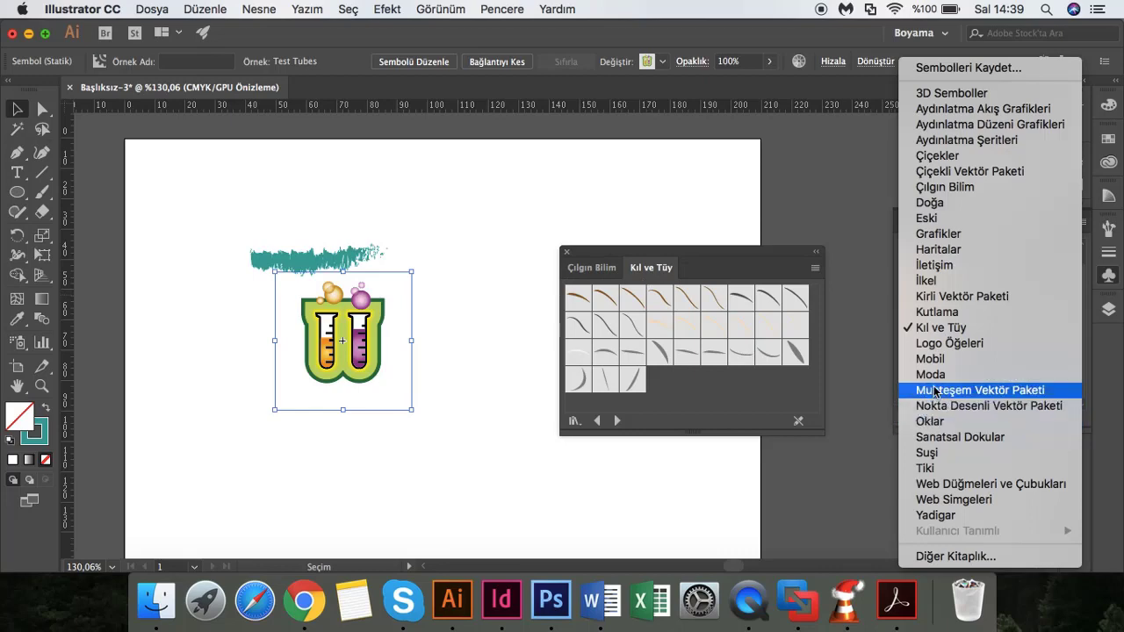
left_click(931, 359)
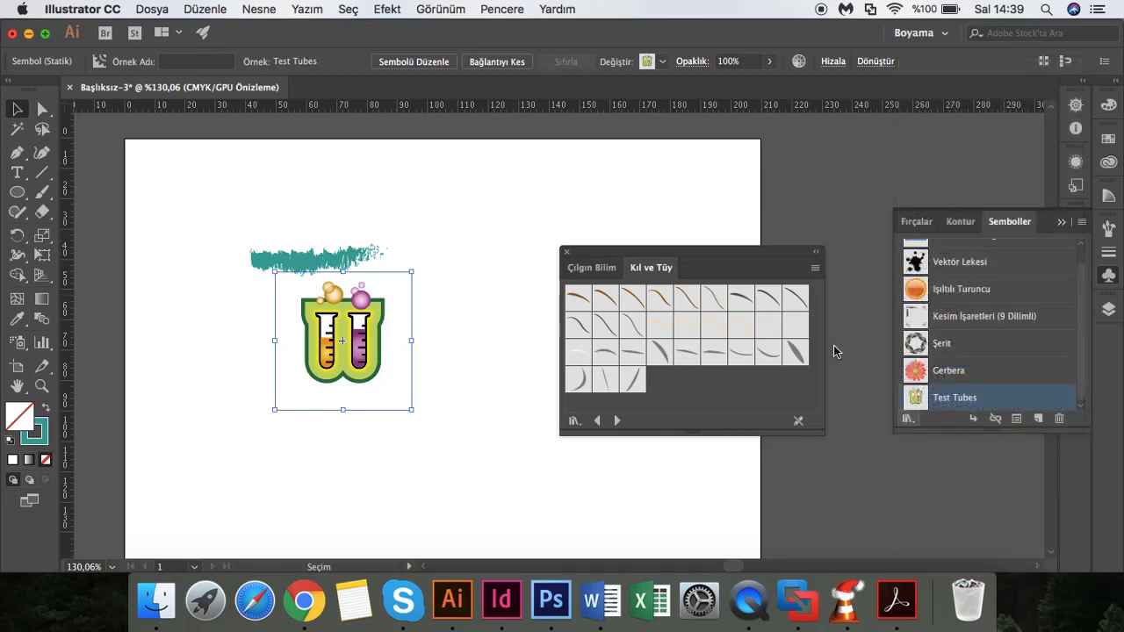
left_click(910, 419)
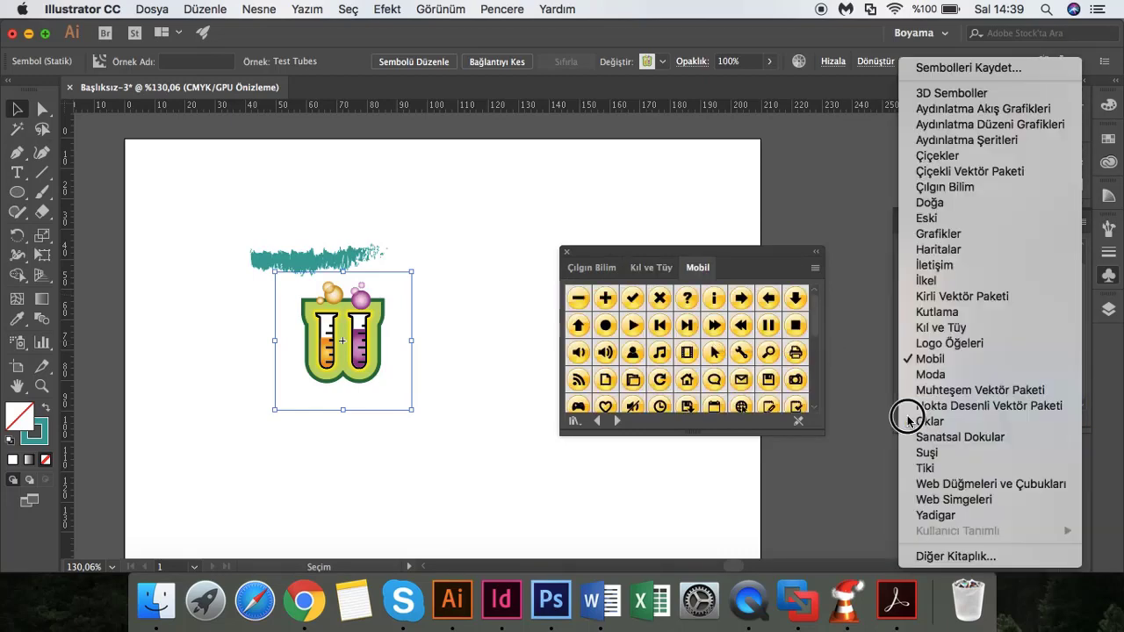
left_click(935, 203)
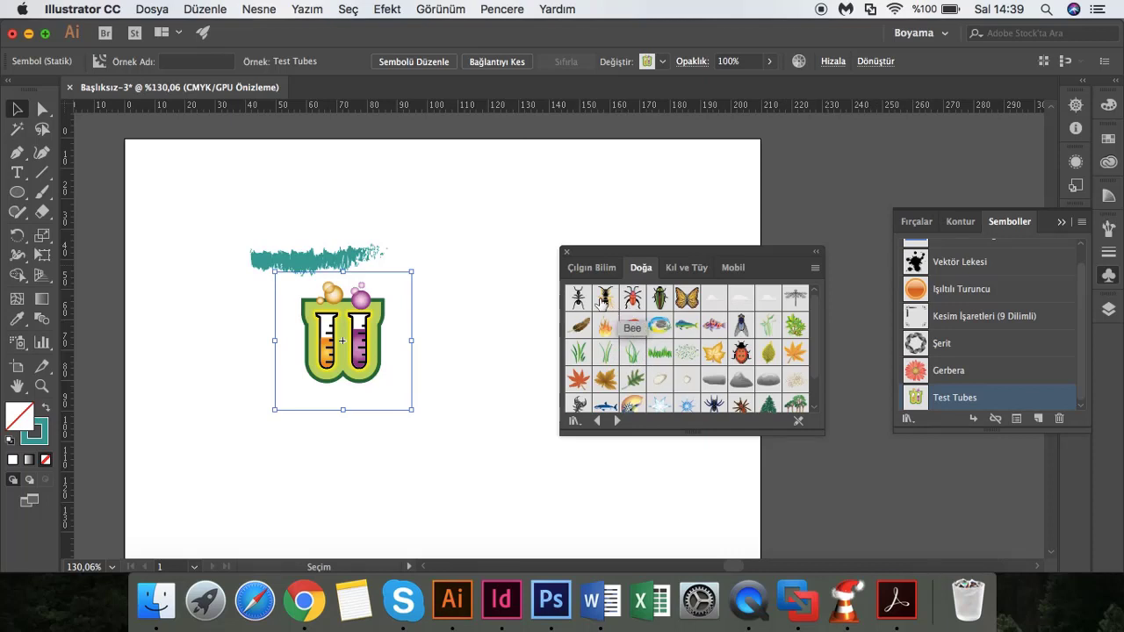
- Place the Bee above the teal stroke and the Shark below the test tubes
left_click_drag(609, 308, 446, 331)
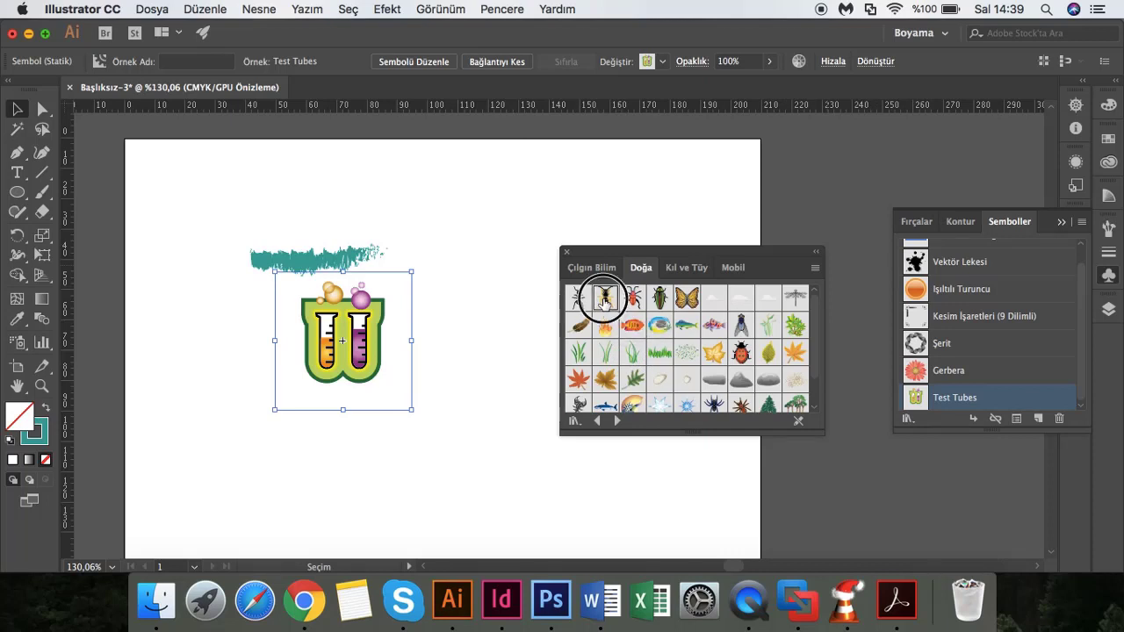
left_click(531, 345)
left_click_drag(446, 330, 411, 226)
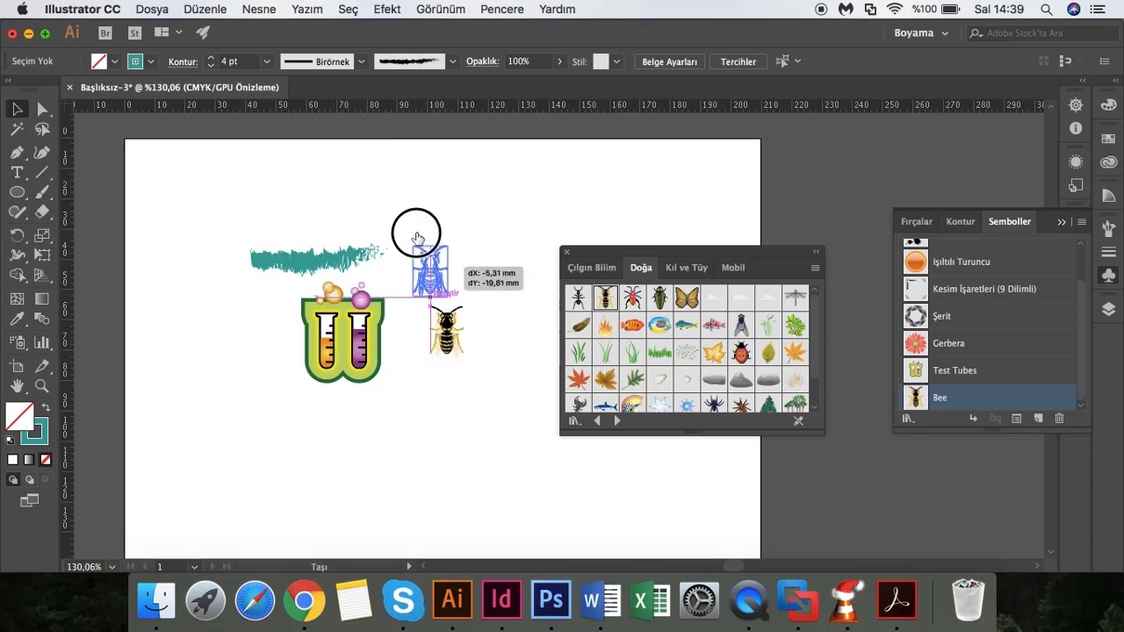
left_click(504, 277)
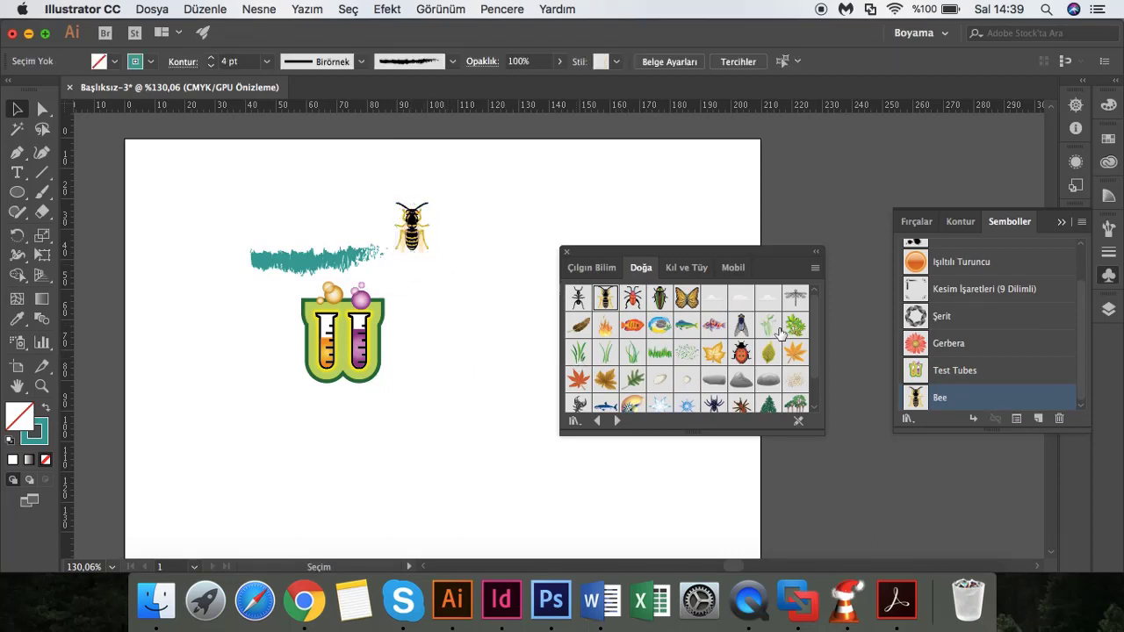
left_click_drag(816, 318, 819, 345)
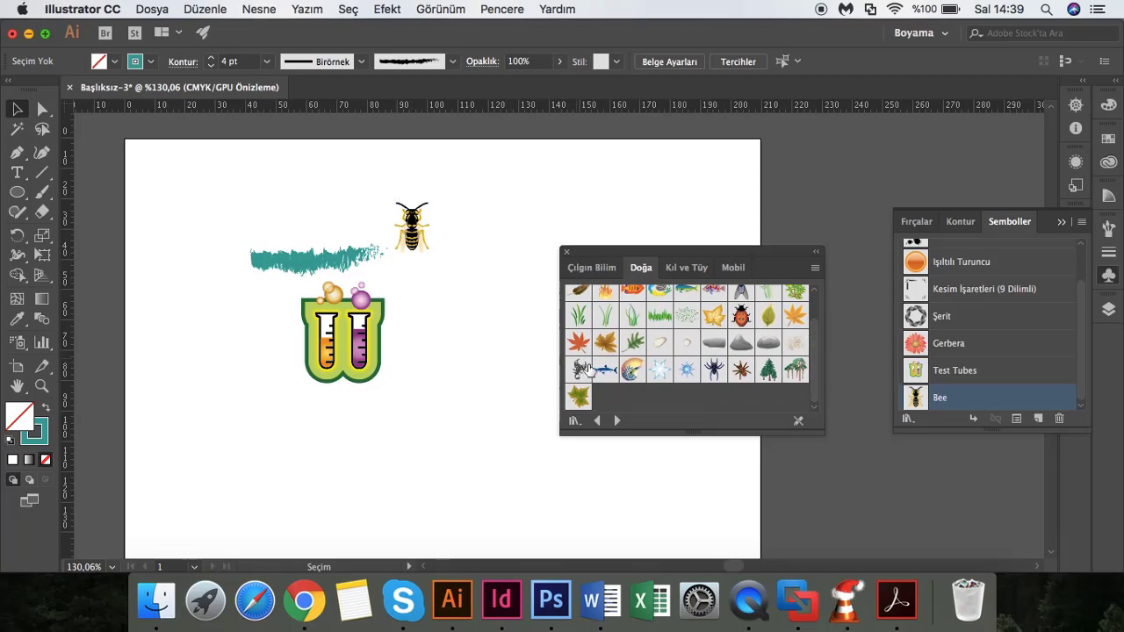
left_click_drag(606, 369, 457, 379)
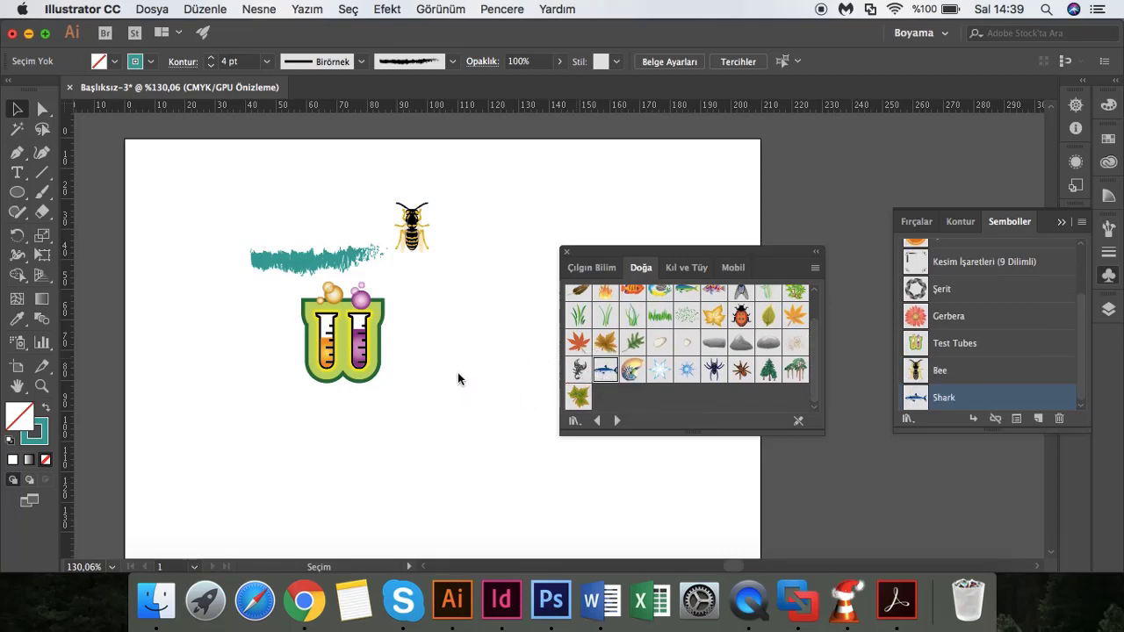
left_click(502, 437)
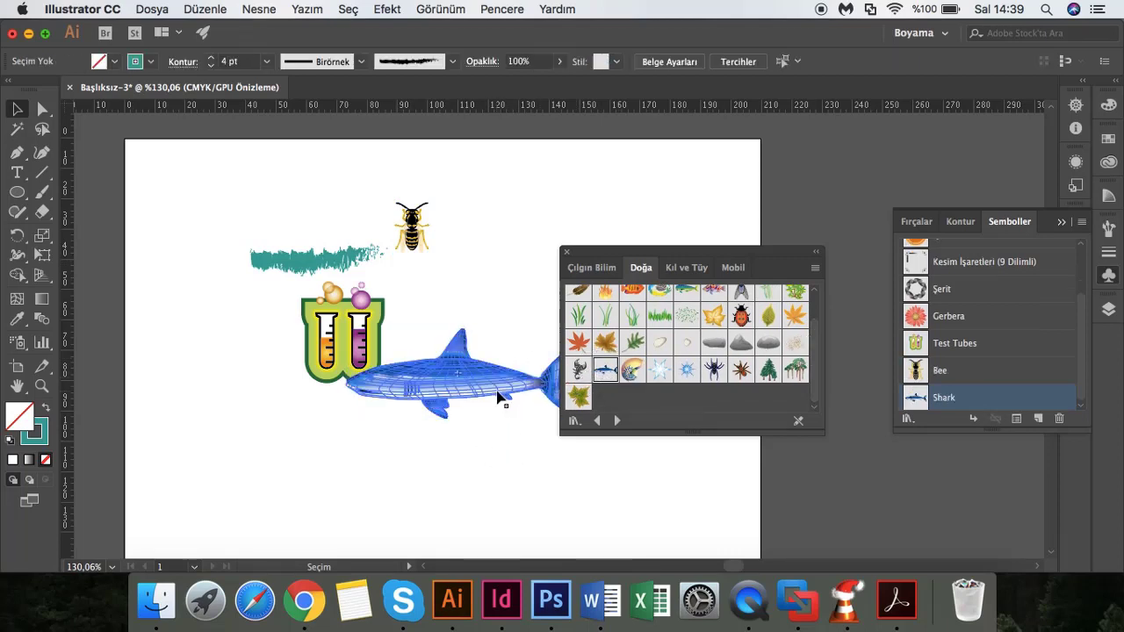
left_click_drag(497, 397, 447, 437)
left_click(480, 499)
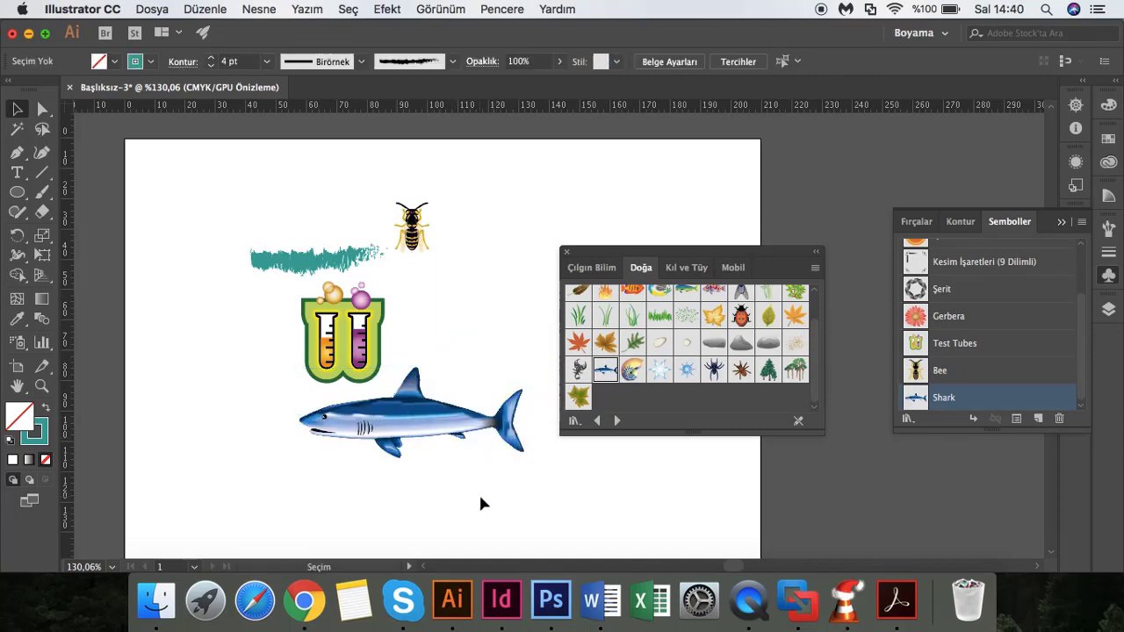
- Delete the Shark and Bee instances from the artboard
left_click(456, 437)
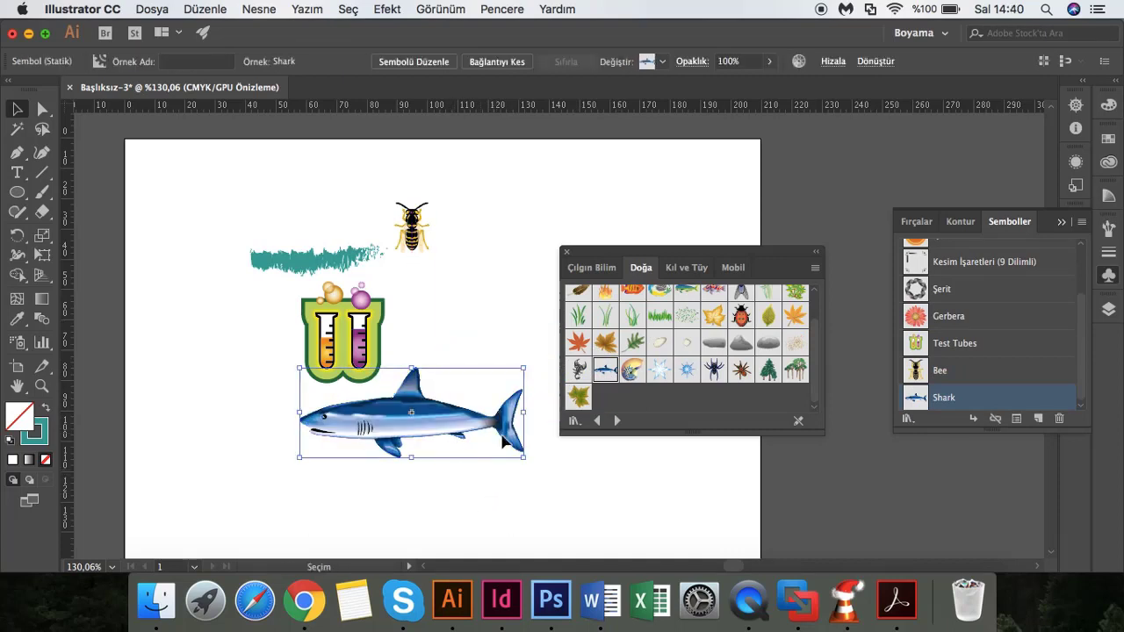
left_click(552, 455)
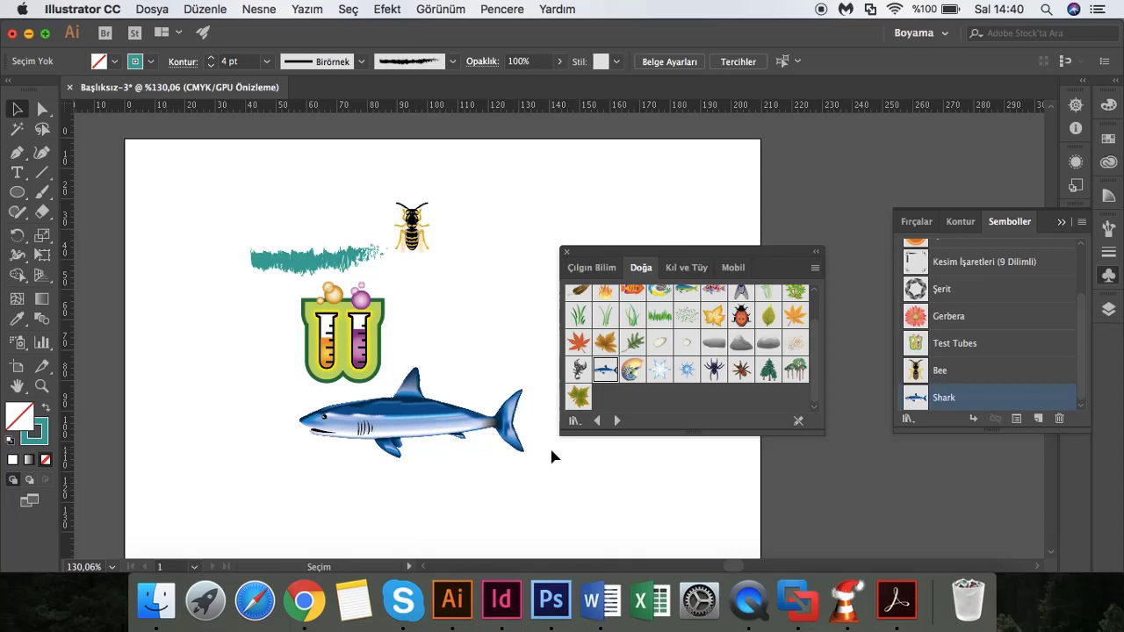
left_click(478, 428)
key("Delete")
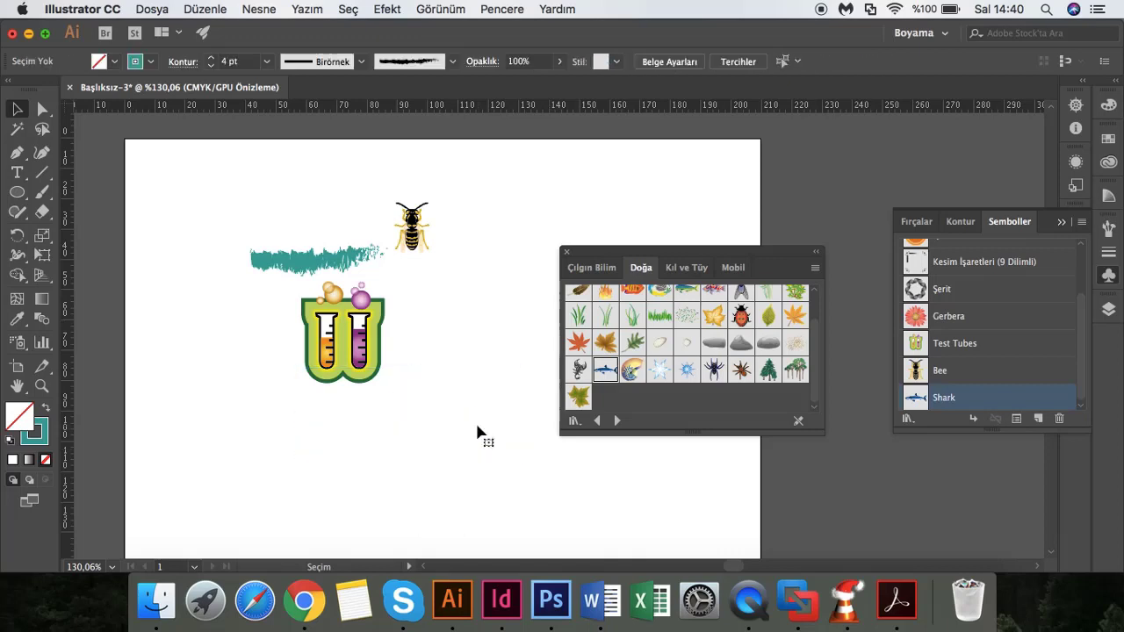
left_click(417, 227)
key("Delete")
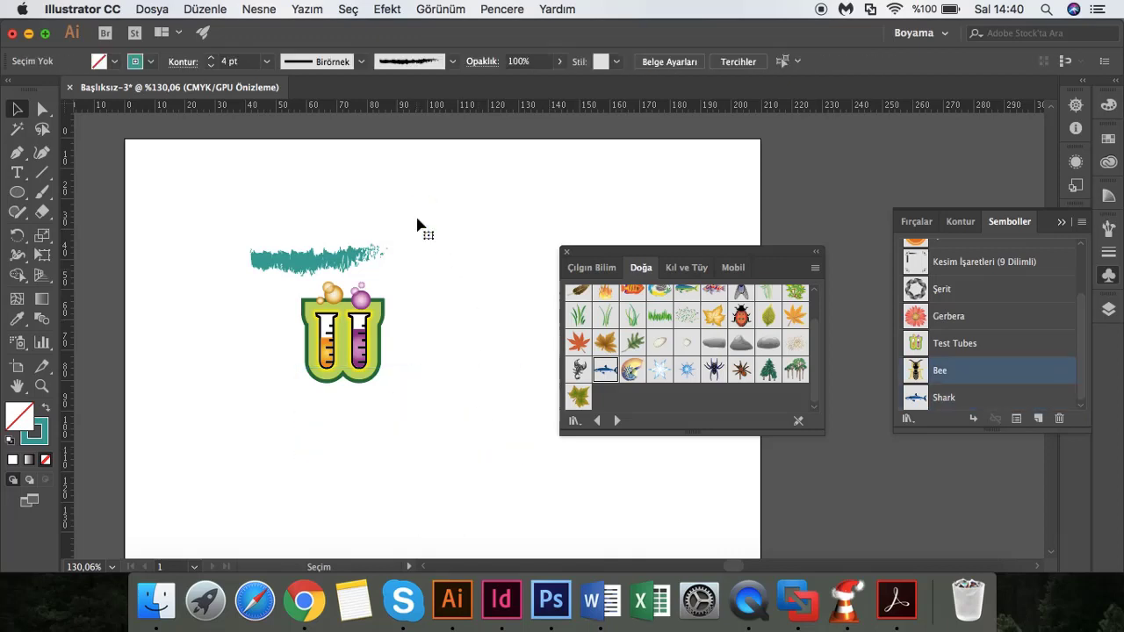
- Shrink the Test Tubes symbol to a small icon with its corner handle
left_click(598, 269)
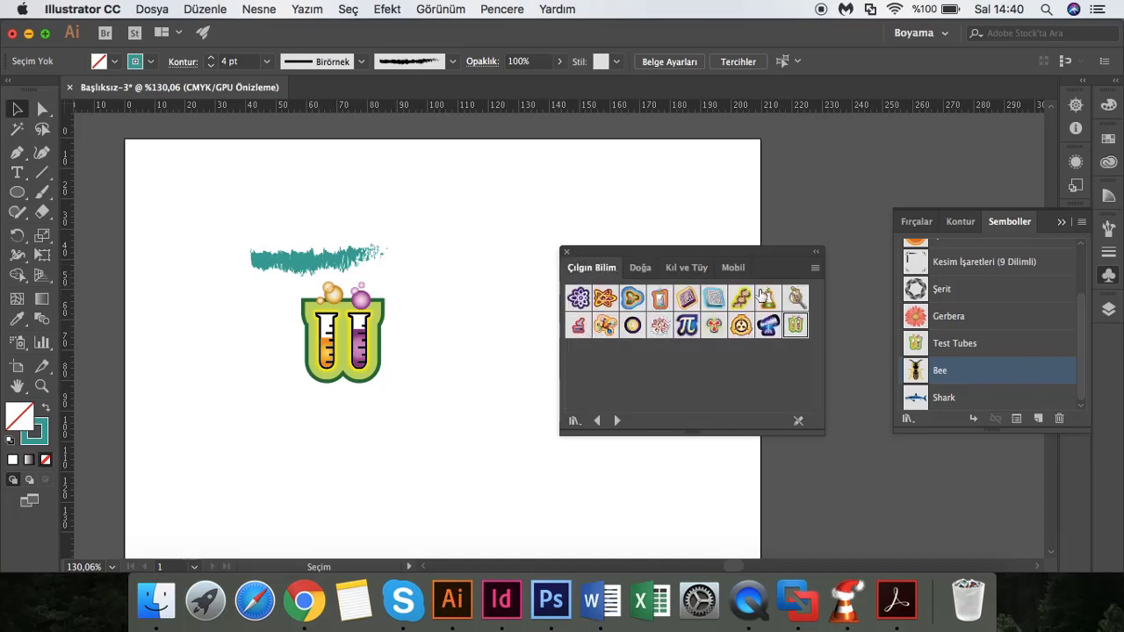
left_click(381, 337)
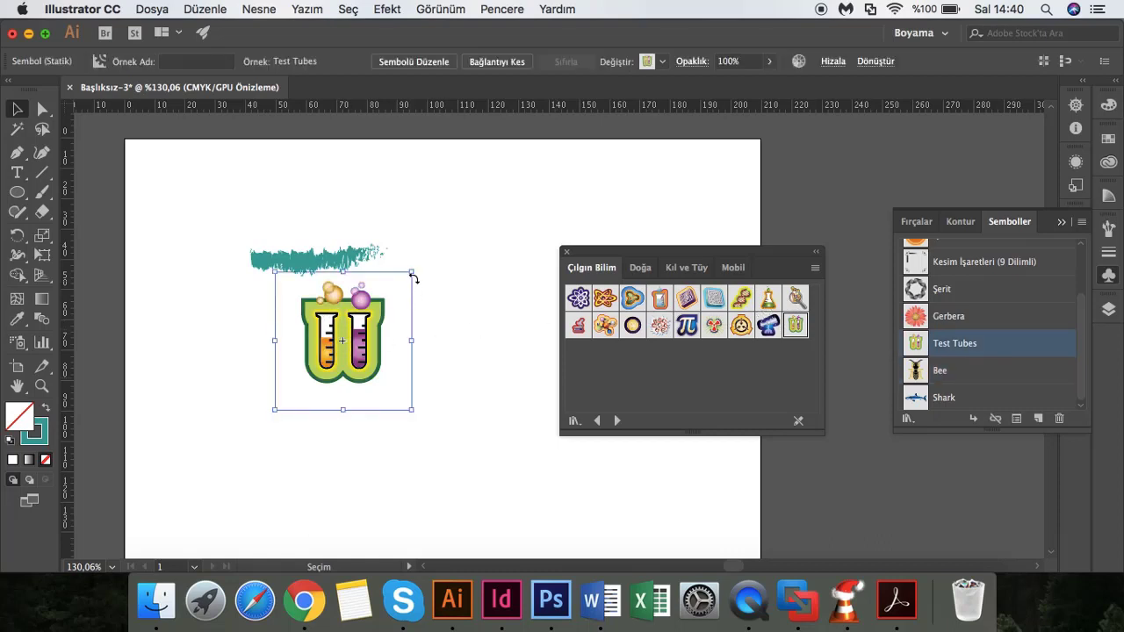
left_click_drag(412, 273, 312, 372)
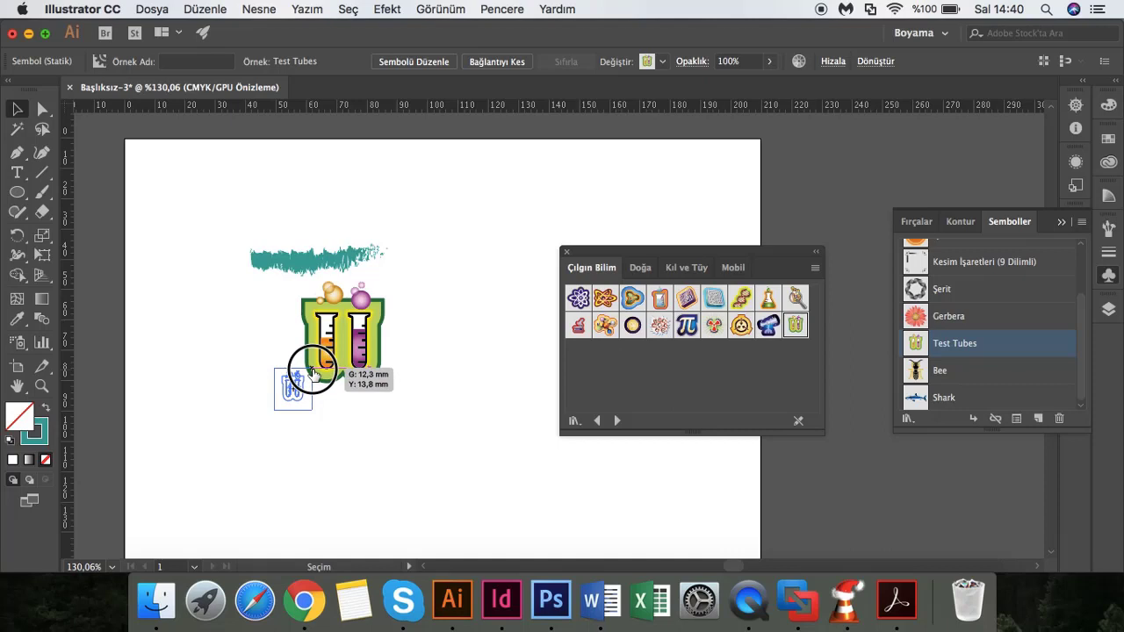
left_click(363, 384)
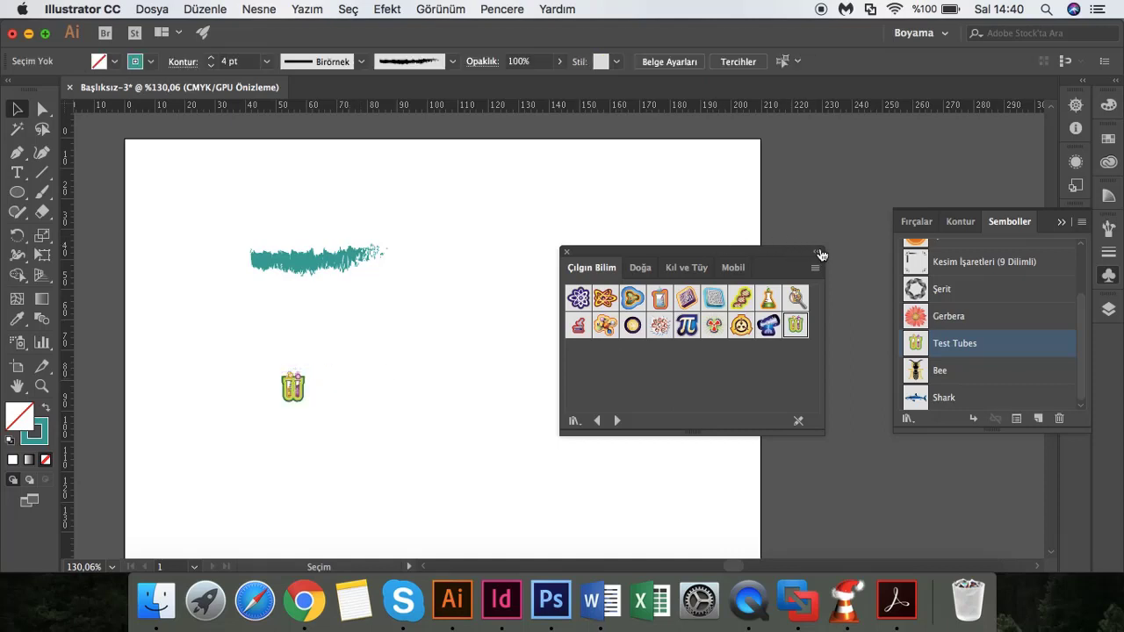
left_click(281, 393)
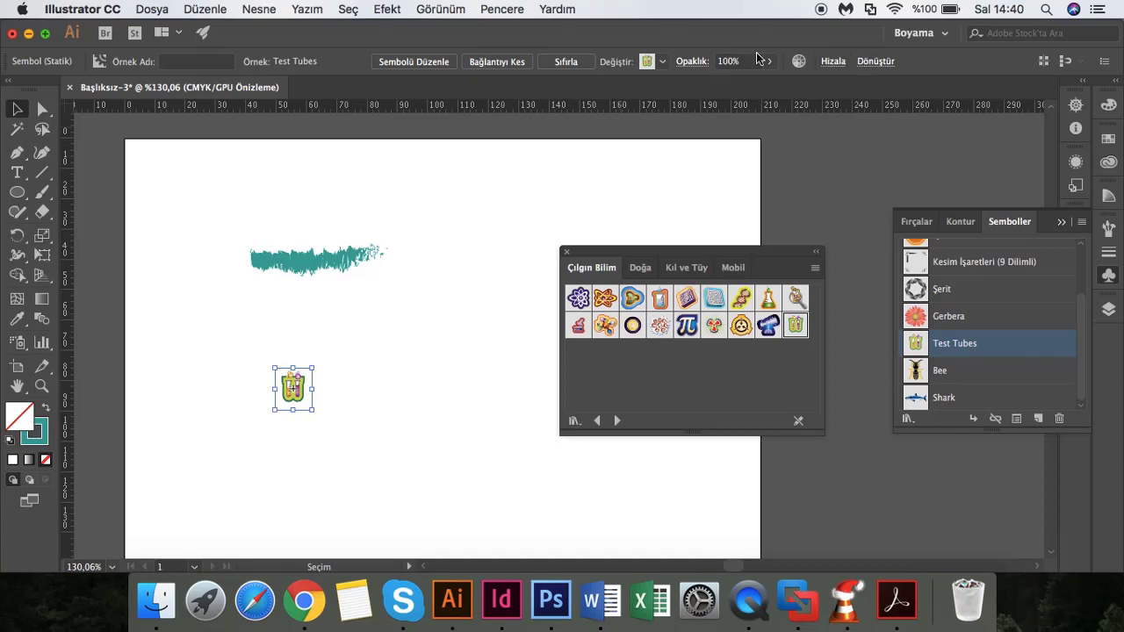
- Cancel Recolor Artwork, close the library, and move Test Tubes to the stroke's left end
left_click(799, 61)
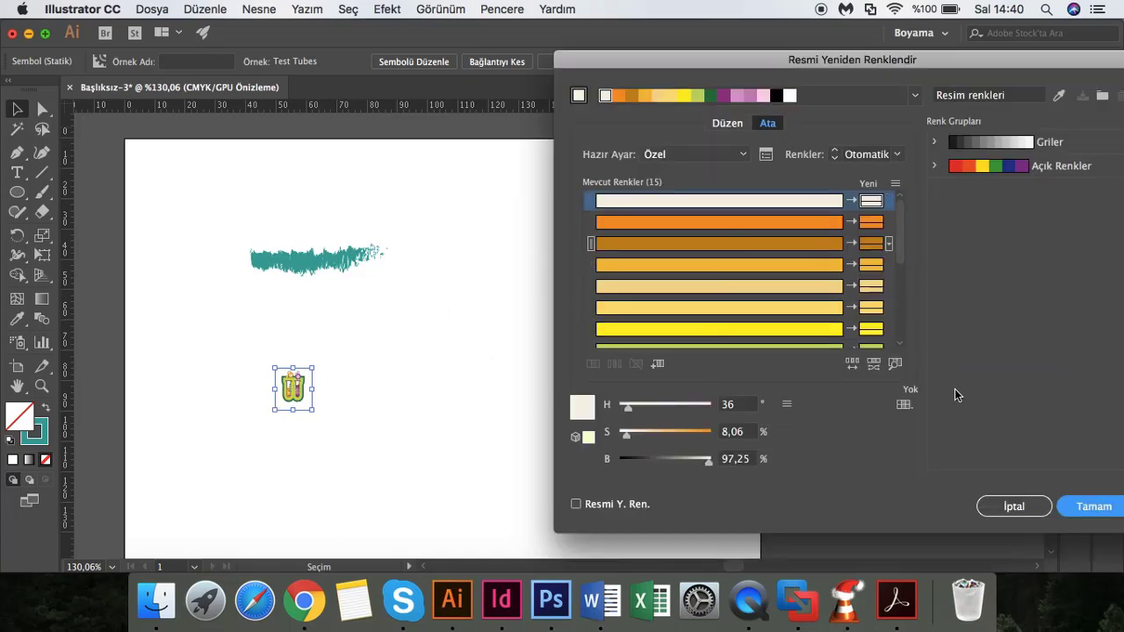
left_click(1004, 502)
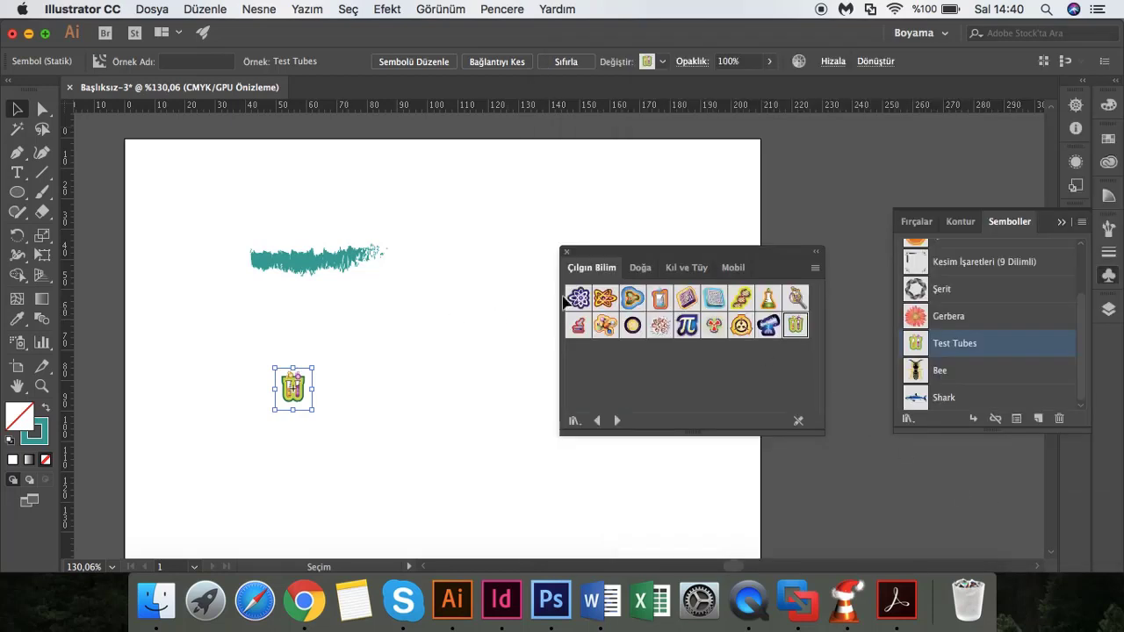
left_click(567, 254)
left_click(352, 342)
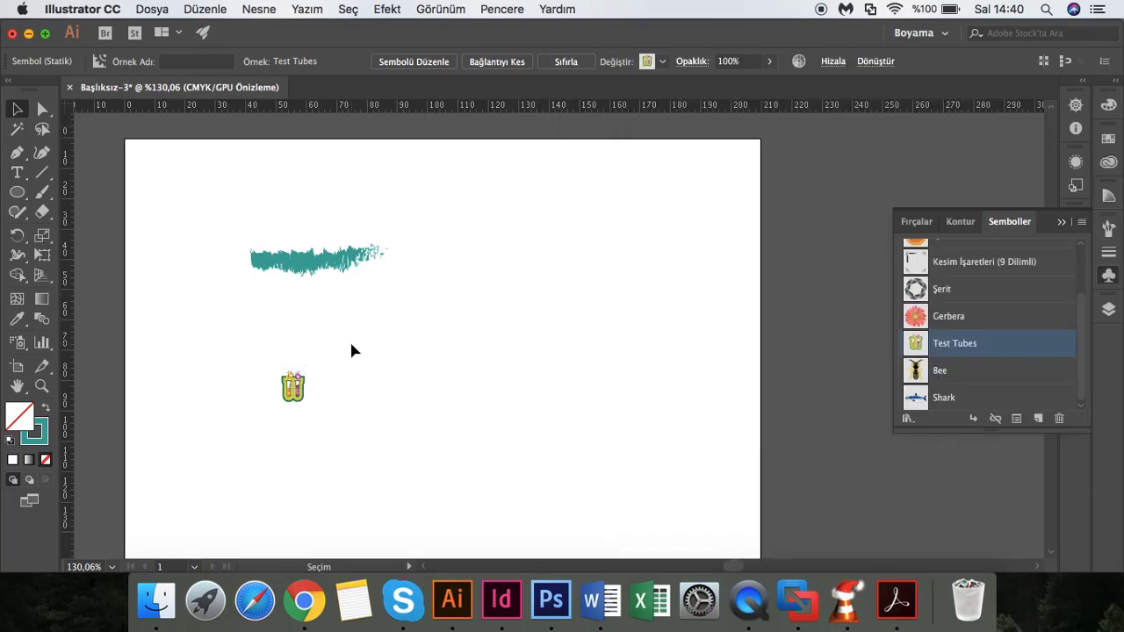
left_click_drag(293, 402, 264, 271)
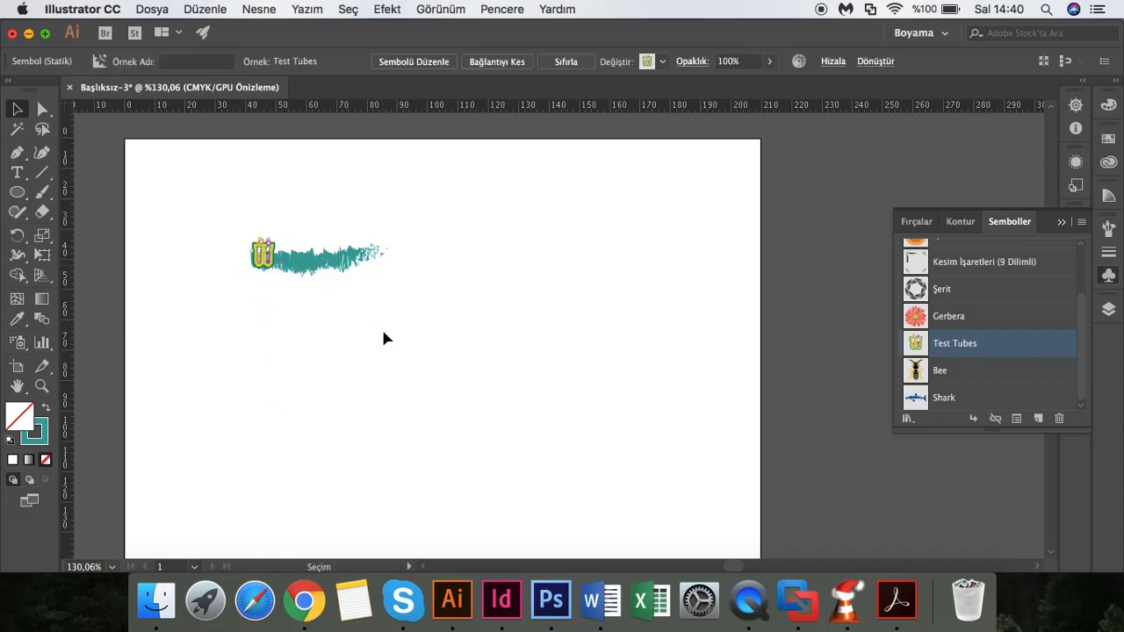
left_click(334, 273)
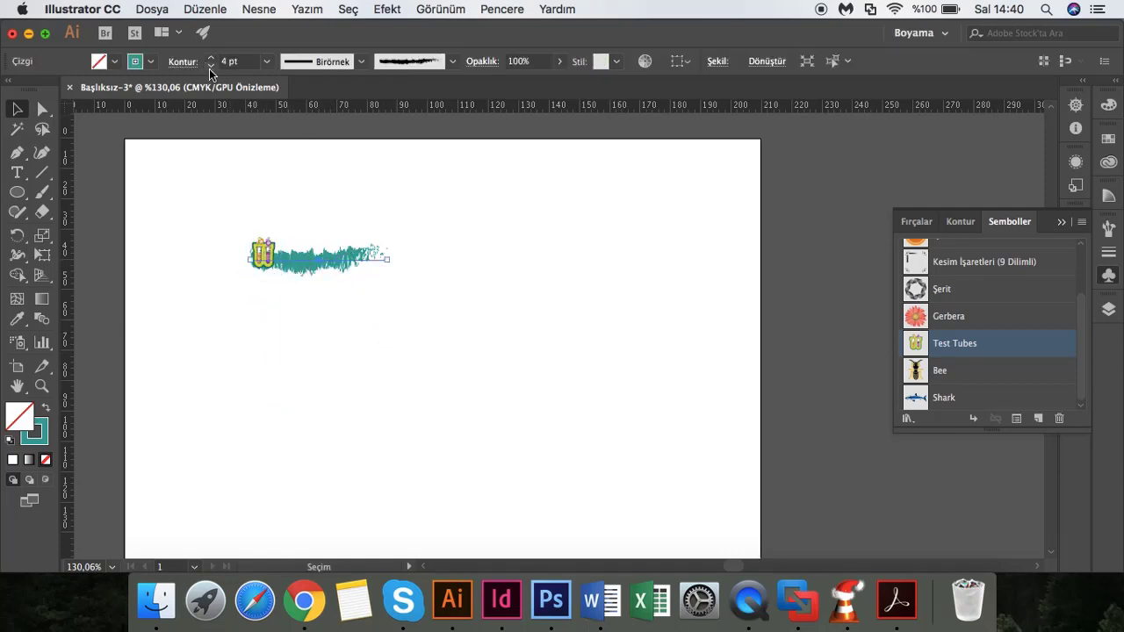
left_click(341, 434)
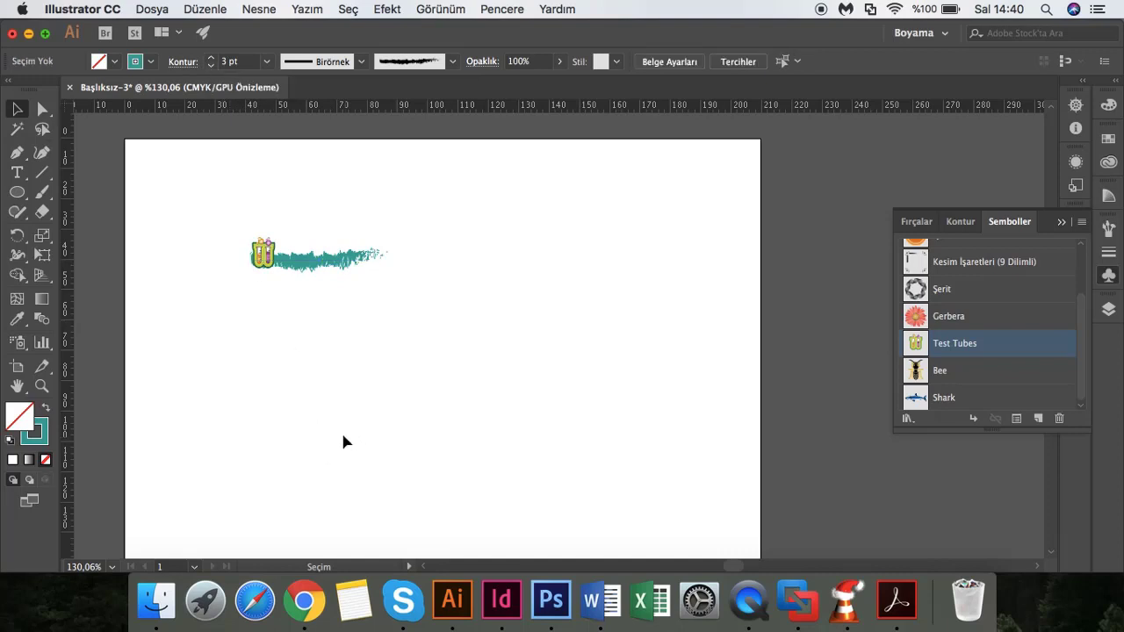
- Create a text frame below the teal stroke containing the word Örnek, selected for restyling
left_click(17, 172)
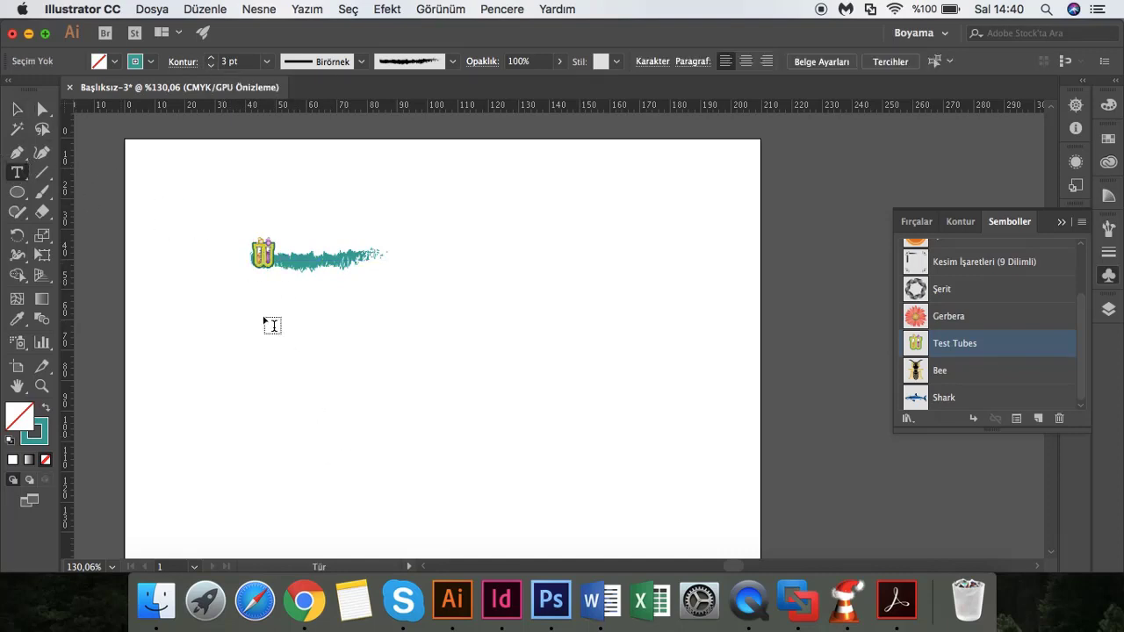
left_click_drag(278, 335, 420, 353)
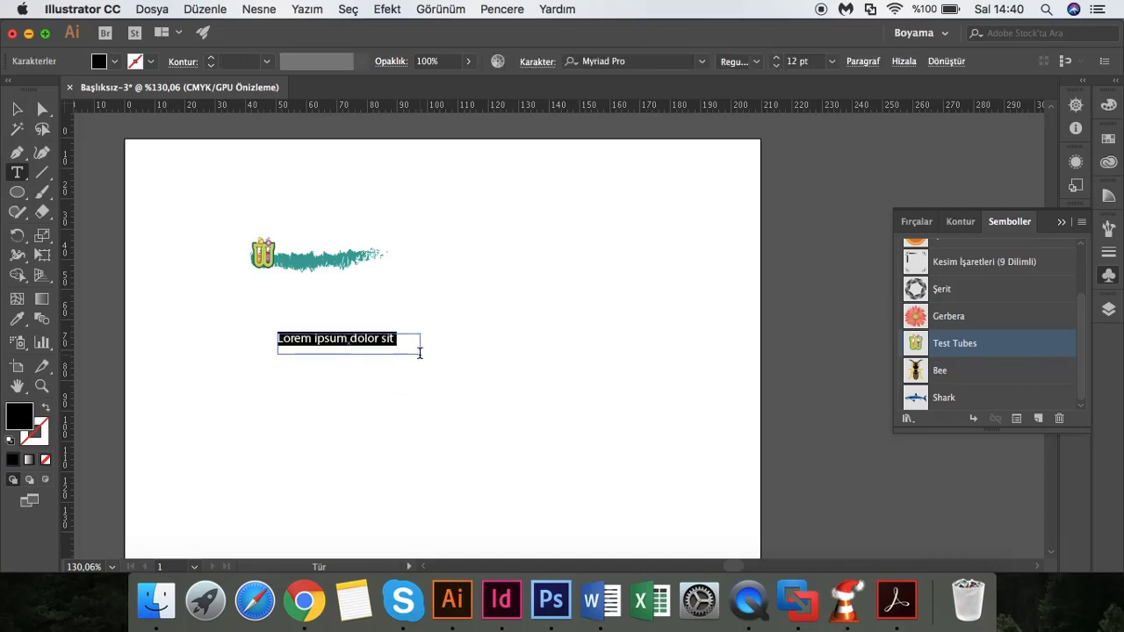
type("ÖRNEK")
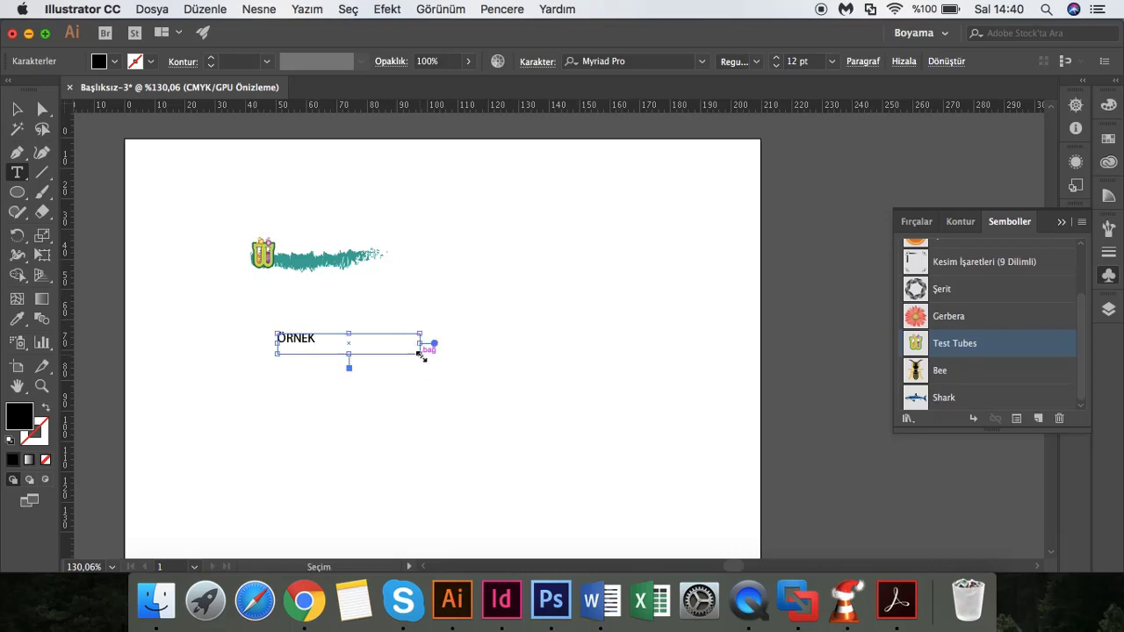
key("super+a")
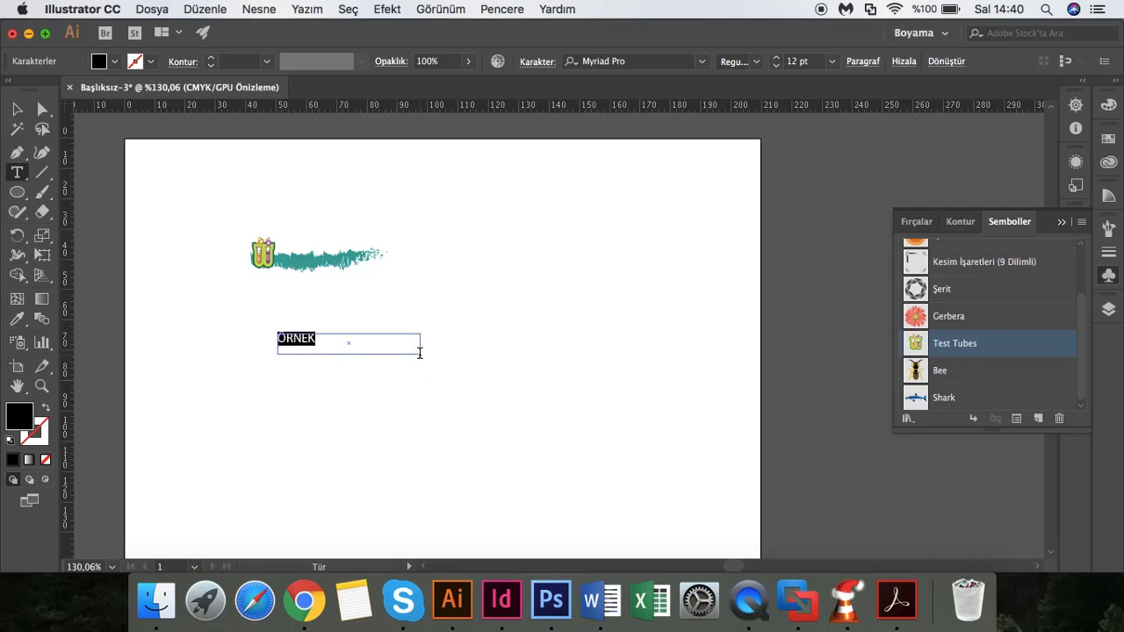
type("Örnek")
key("super+a")
left_click(642, 61)
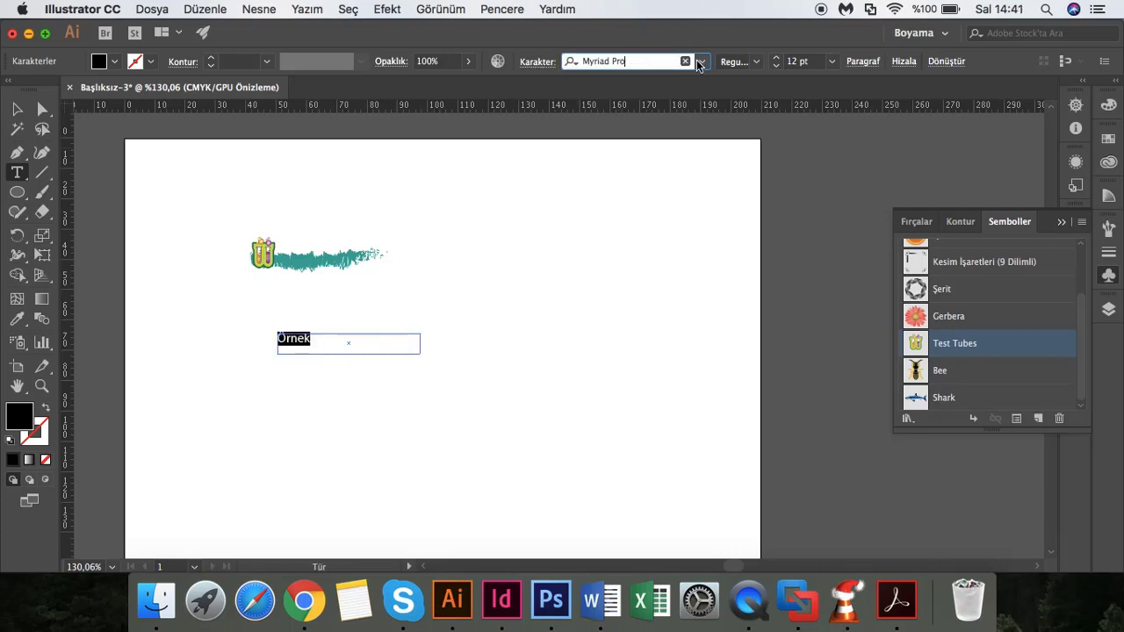
- Apply the Herculanum font to Örnek and reselect the ÖRNEK letters
left_click(701, 61)
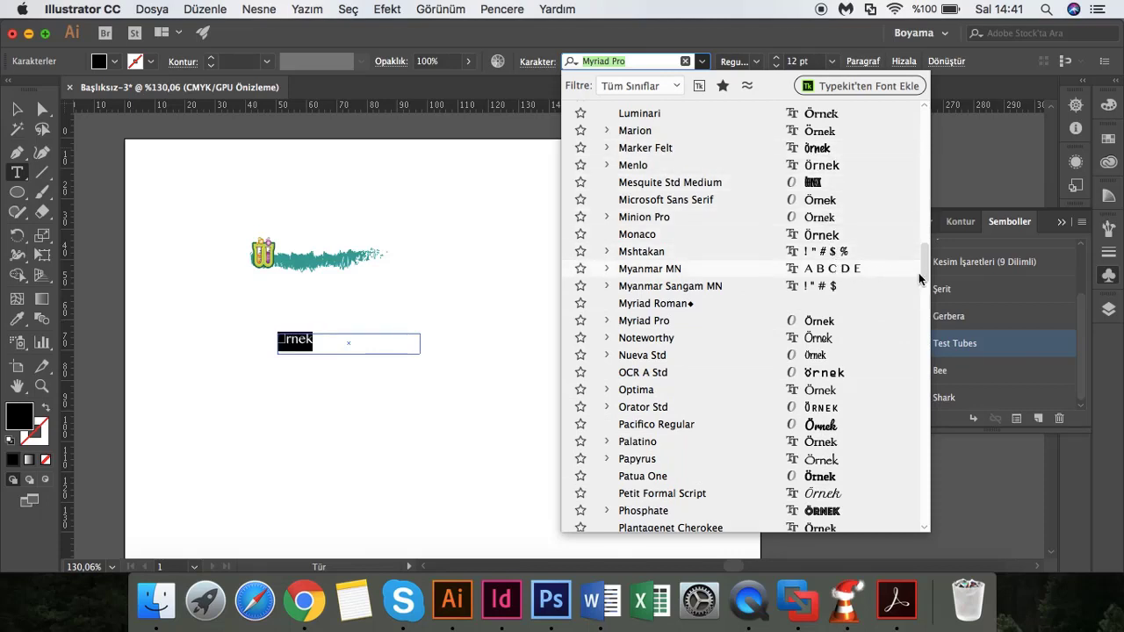
mouse_move(924, 270)
left_mouse_down()
mouse_move(927, 329)
mouse_move(930, 230)
mouse_move(944, 231)
left_mouse_up()
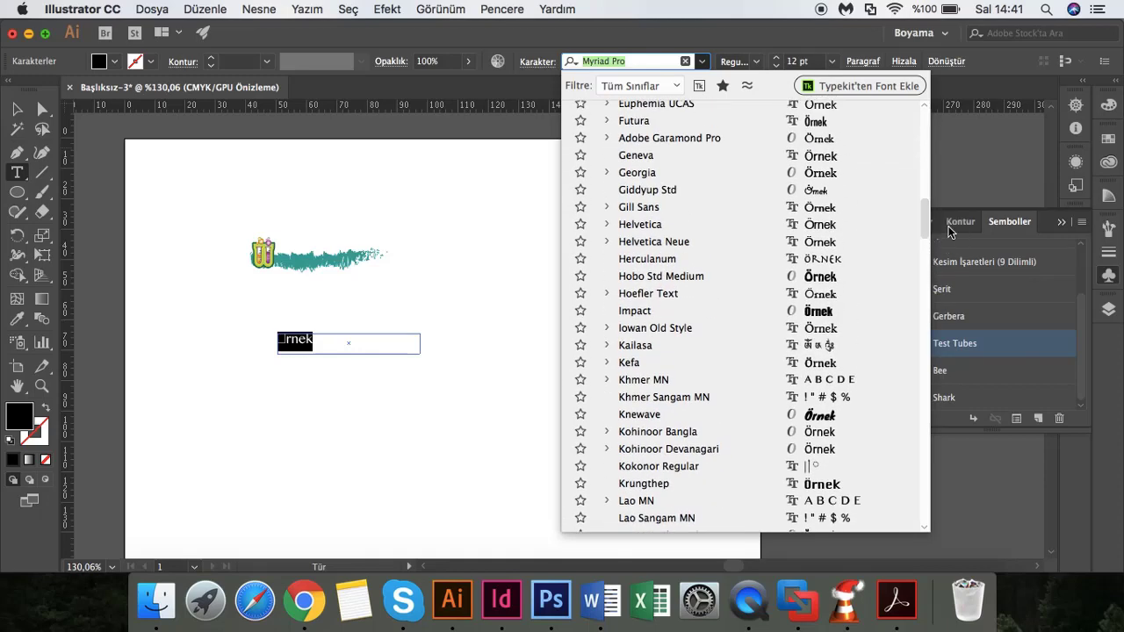
left_click(832, 257)
key("Escape")
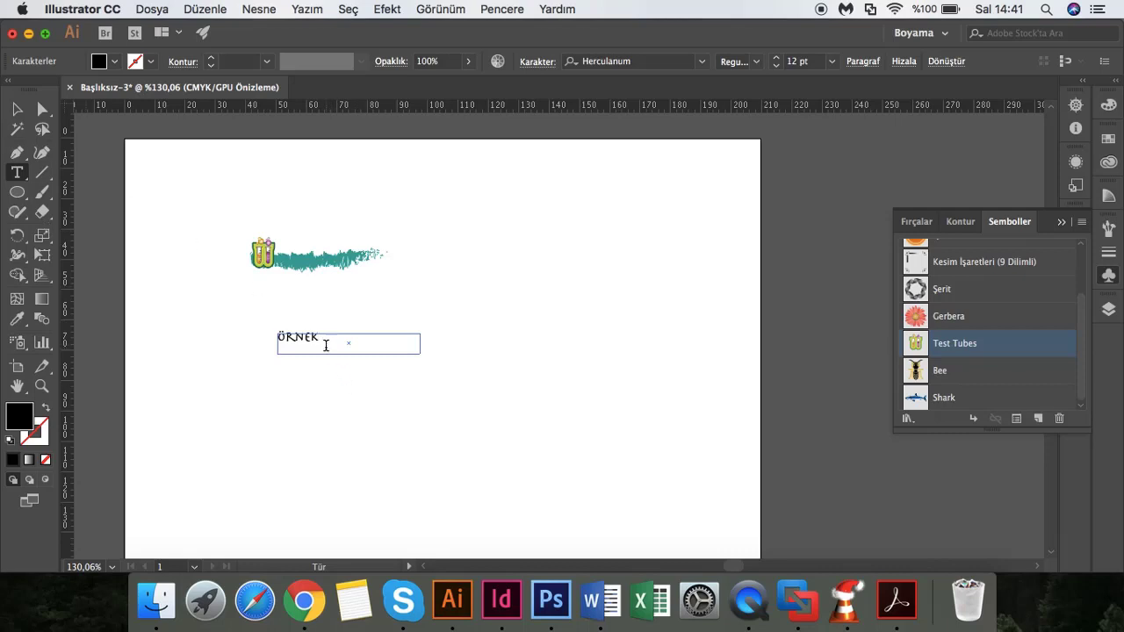
left_click_drag(326, 345, 251, 336)
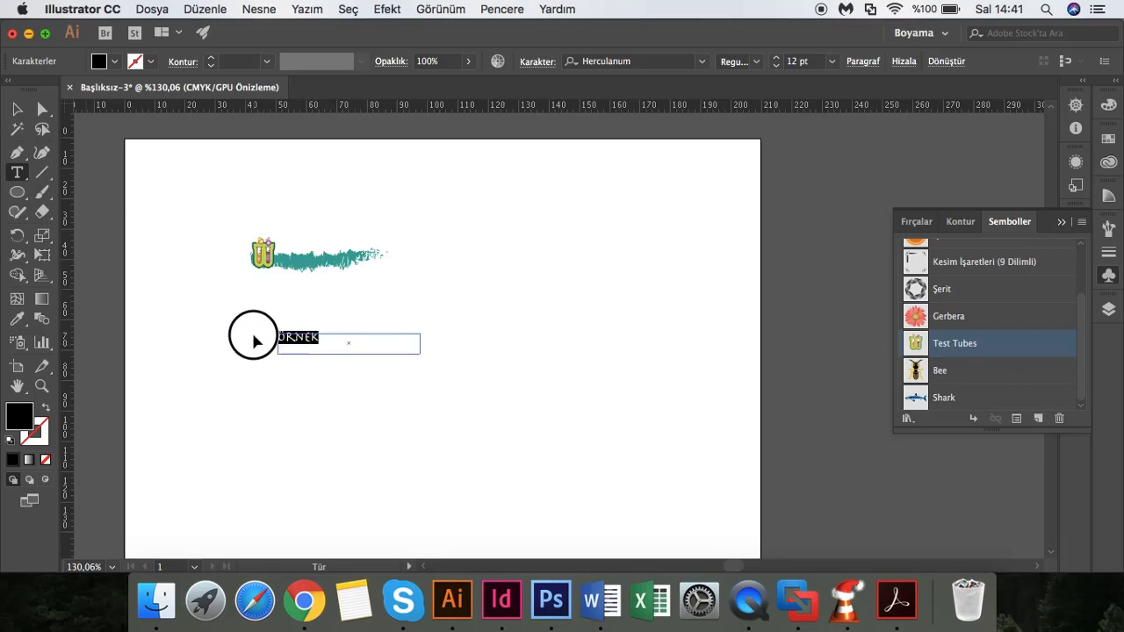
- Increase ÖRNEK to 16 pt and narrow its text frame to the word's width
left_click(701, 62)
left_click(776, 61)
left_click(777, 58)
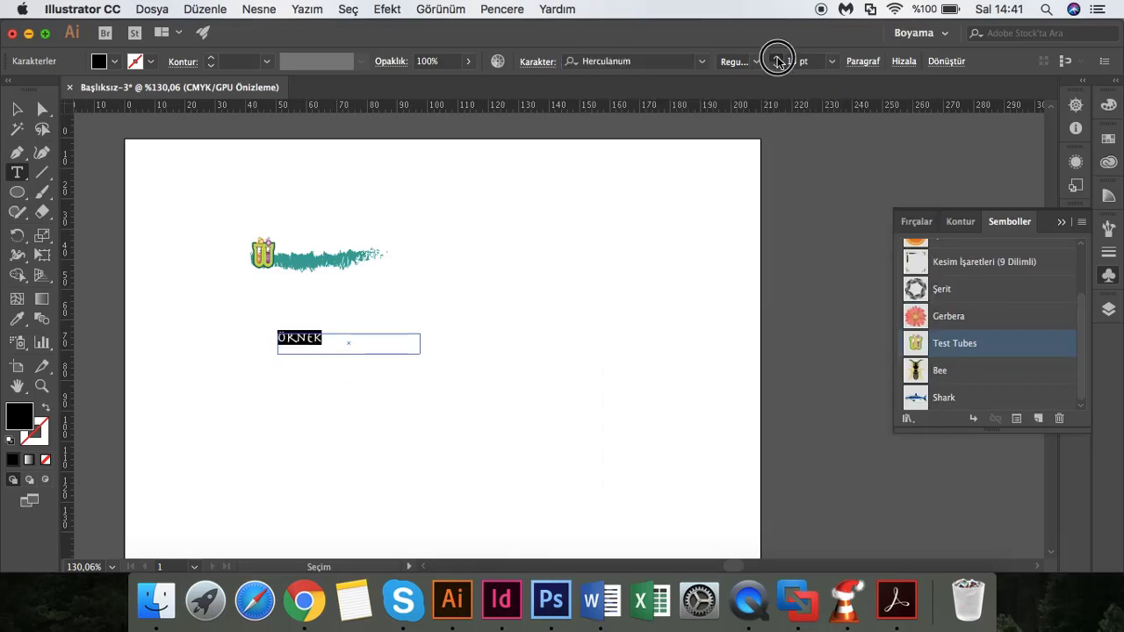
left_click(777, 58)
left_click(777, 58)
left_click(777, 58)
left_click(17, 109)
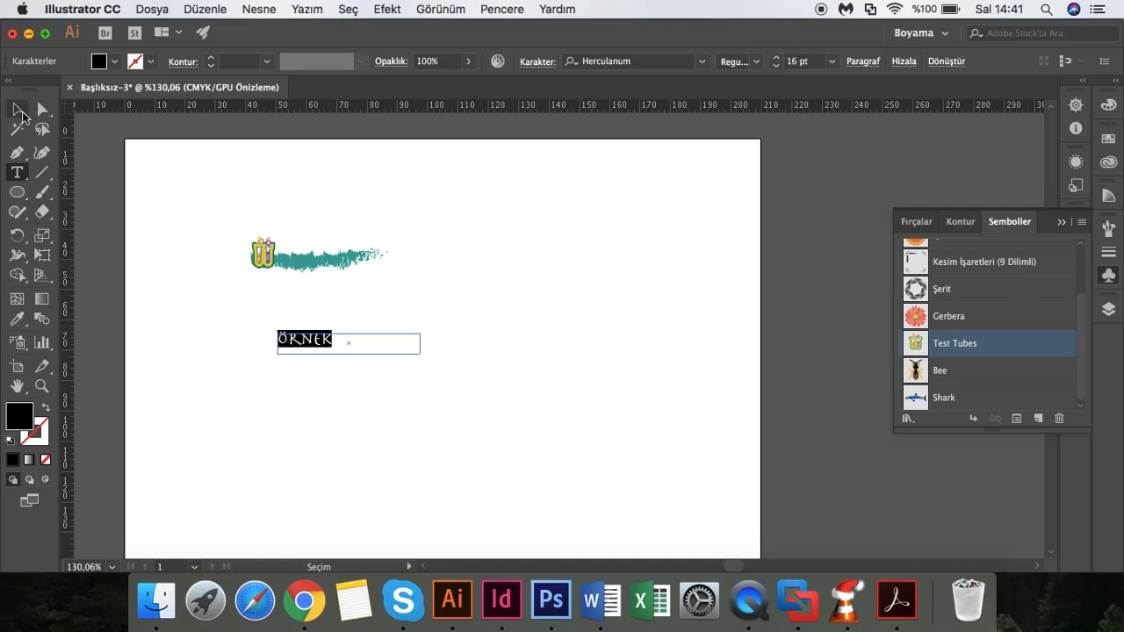
left_click_drag(420, 343, 350, 349)
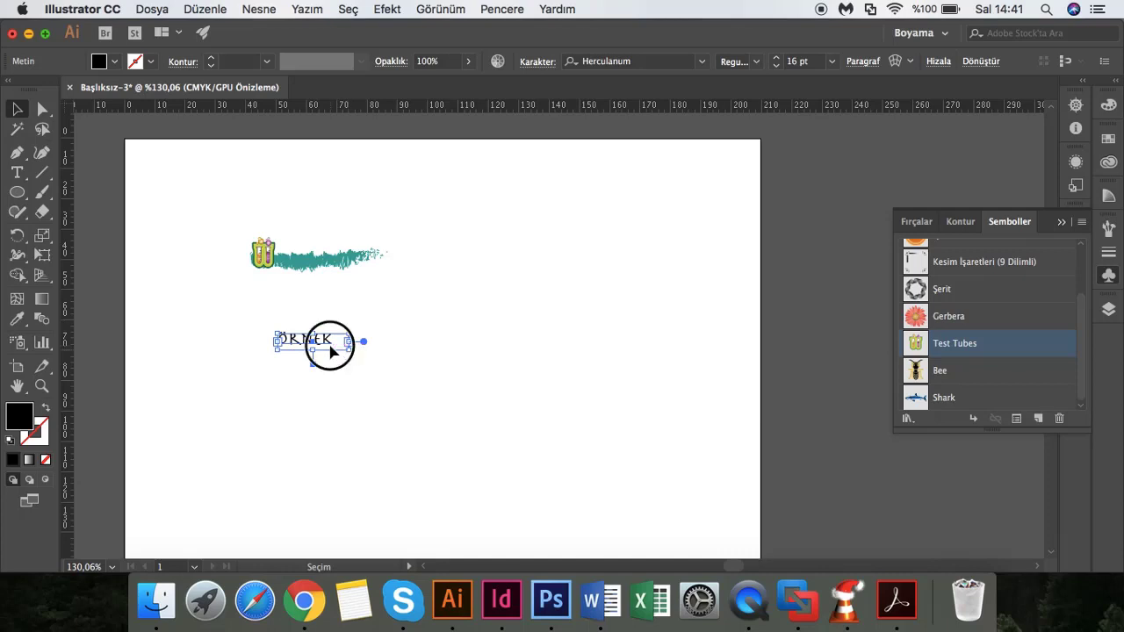
- Give the ÖRNEK text a red fill
double_click(330, 341)
double_click(331, 341)
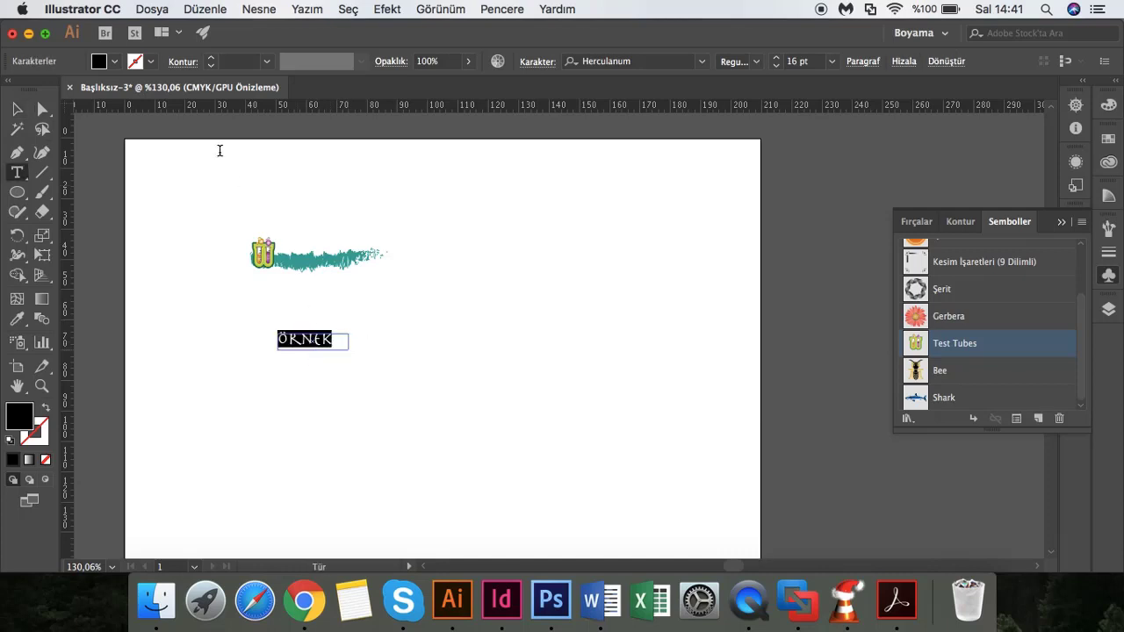
left_click(116, 62)
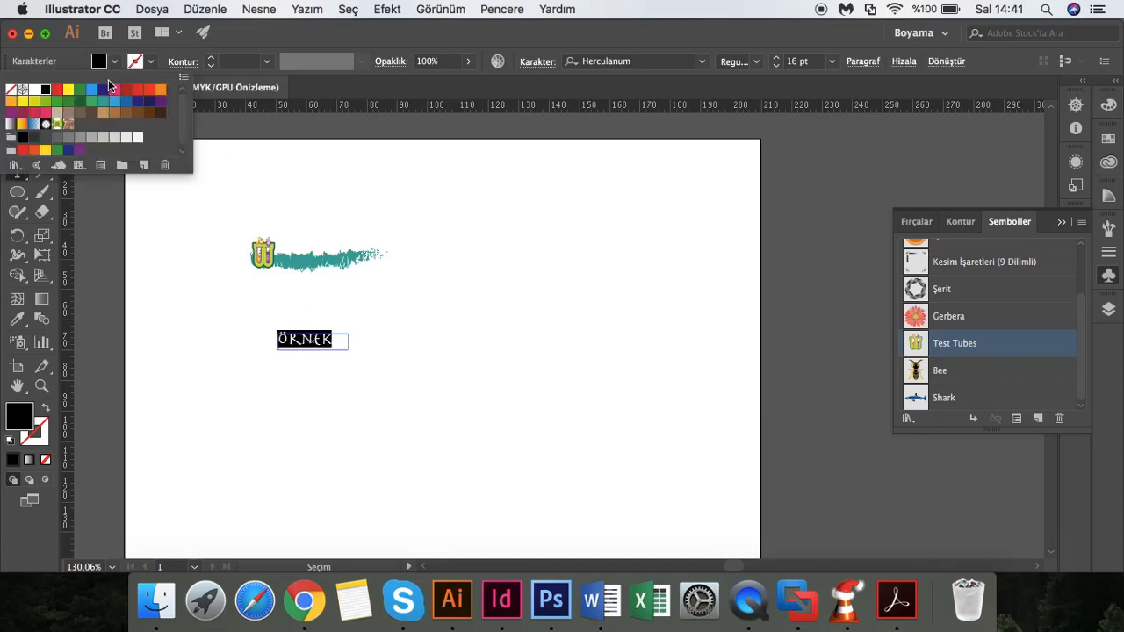
left_click(126, 92)
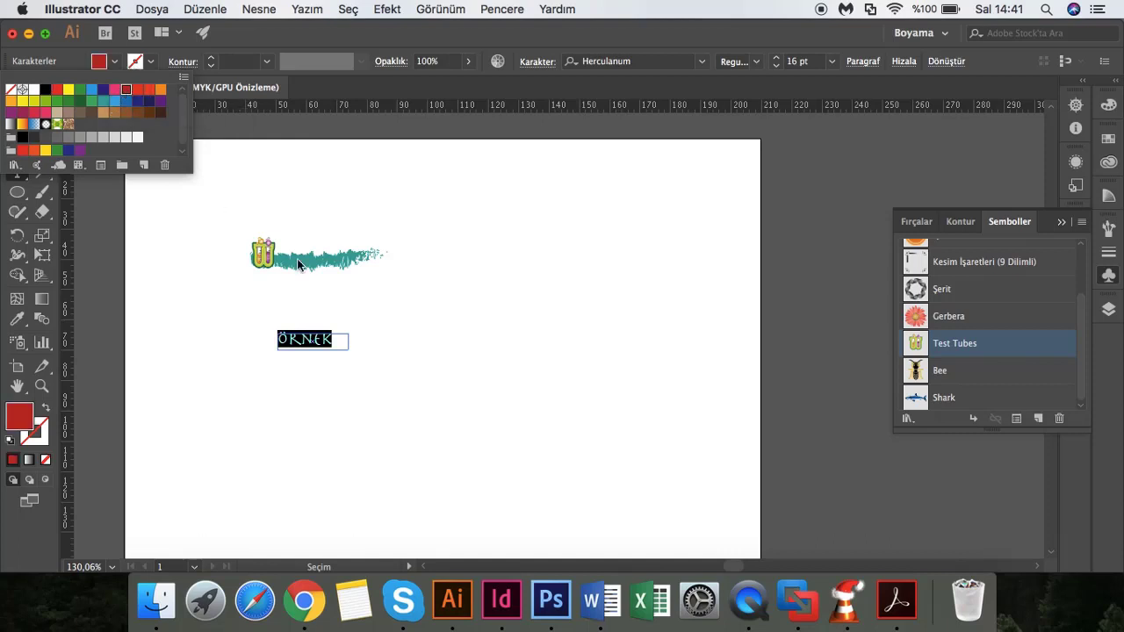
left_click(482, 377)
left_click(16, 108)
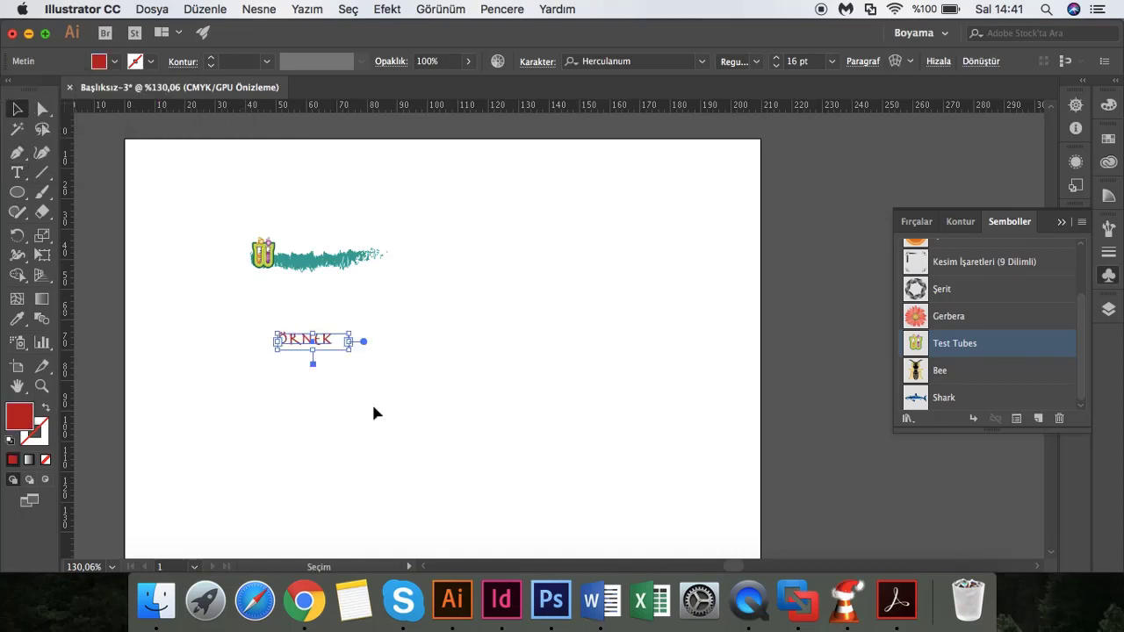
left_click(426, 466)
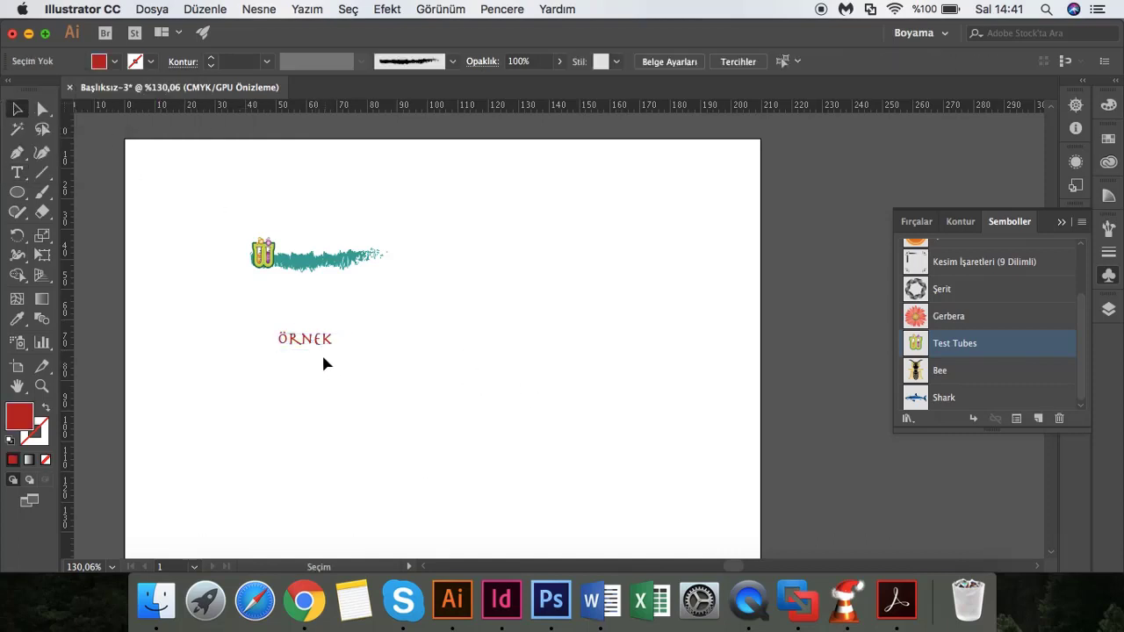
- Reposition the red ÖRNEK text so it sits below the teal brush stroke
mouse_move(314, 345)
left_mouse_down()
mouse_move(323, 264)
mouse_move(313, 269)
left_mouse_up()
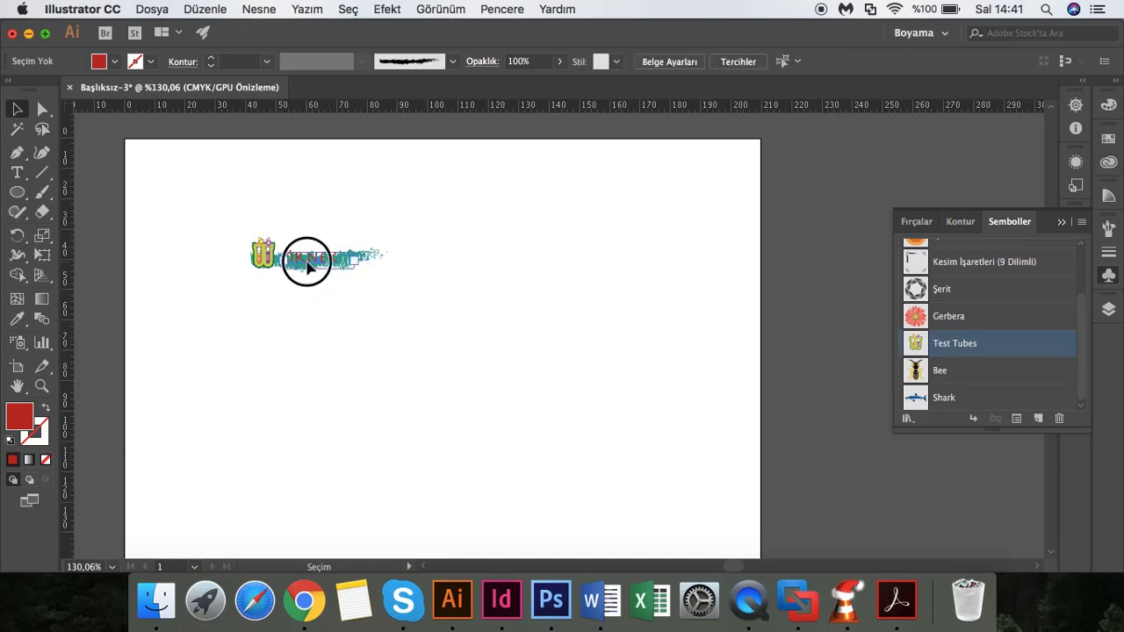
left_click(338, 323)
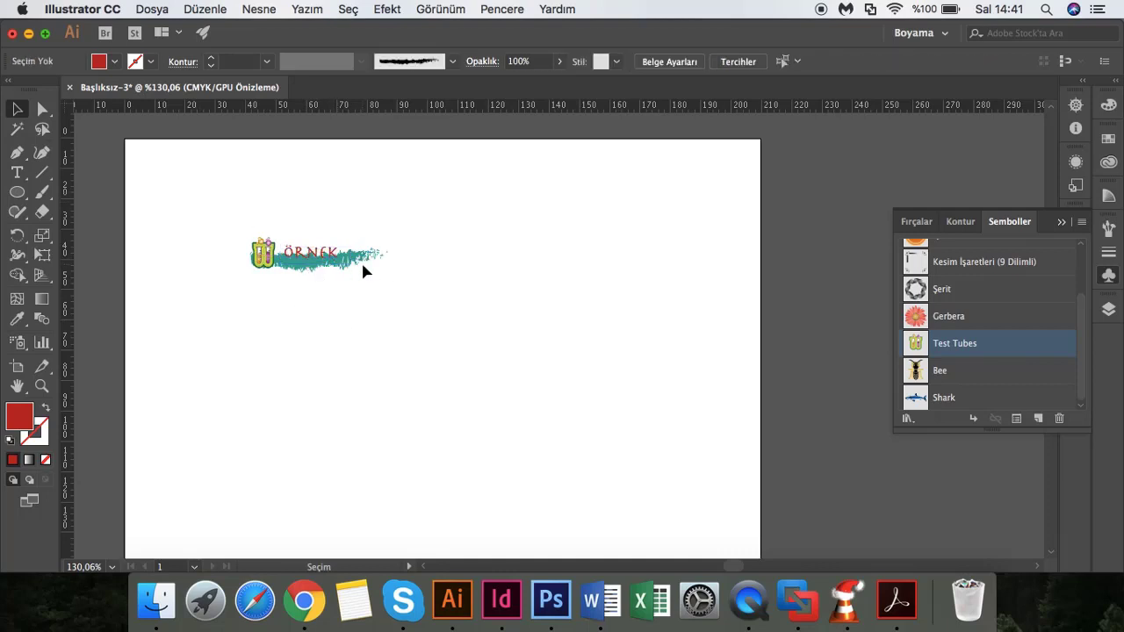
left_click_drag(314, 254, 317, 257)
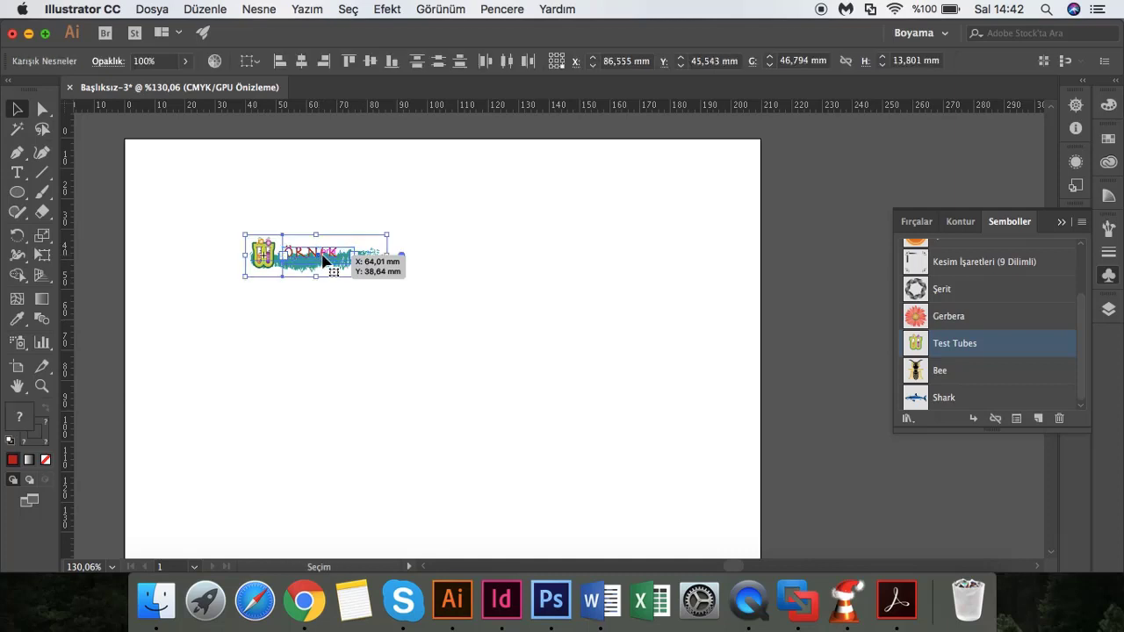
left_click(323, 316)
left_click_drag(325, 255, 351, 353)
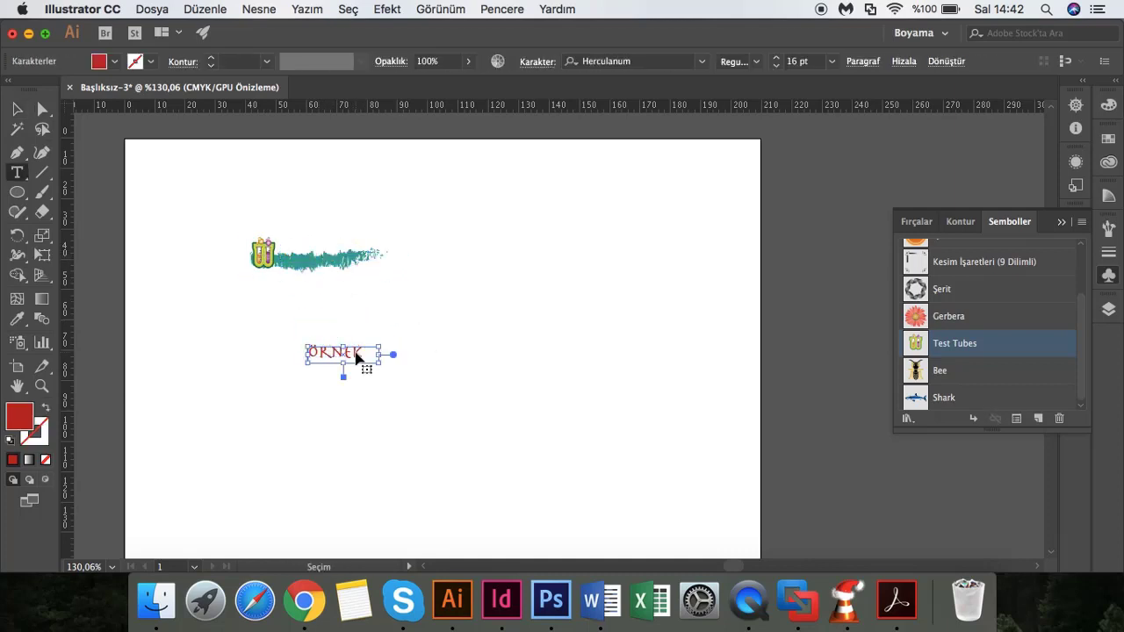
- Set the ÖRNEK text to 17 pt Herculanum, keeping the Regular style
double_click(355, 357)
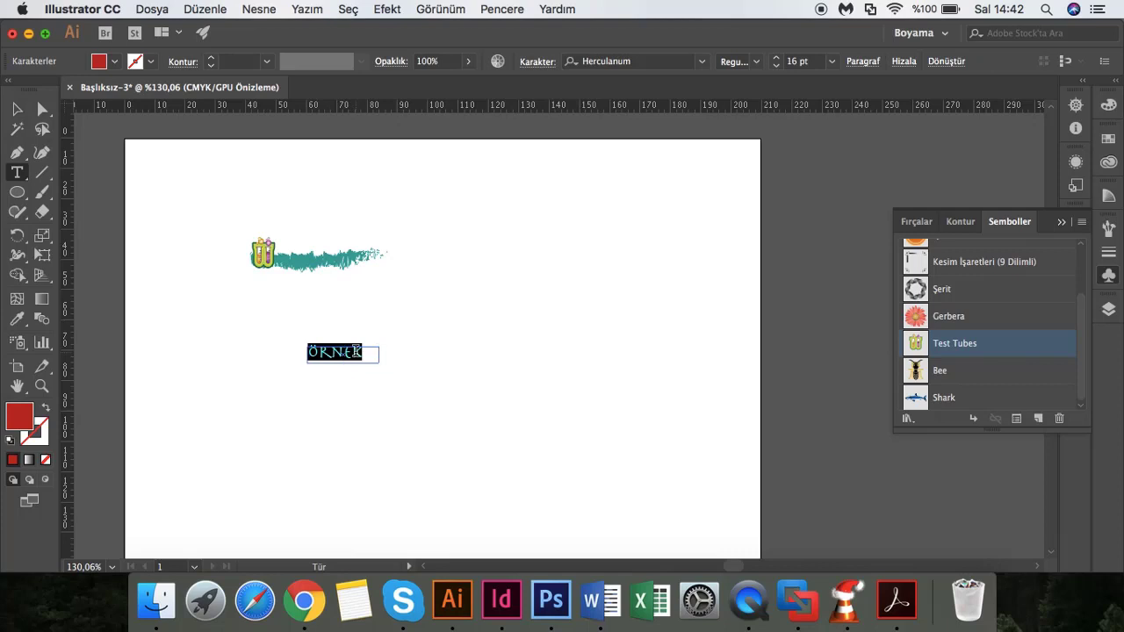
left_click(777, 58)
left_click(702, 61)
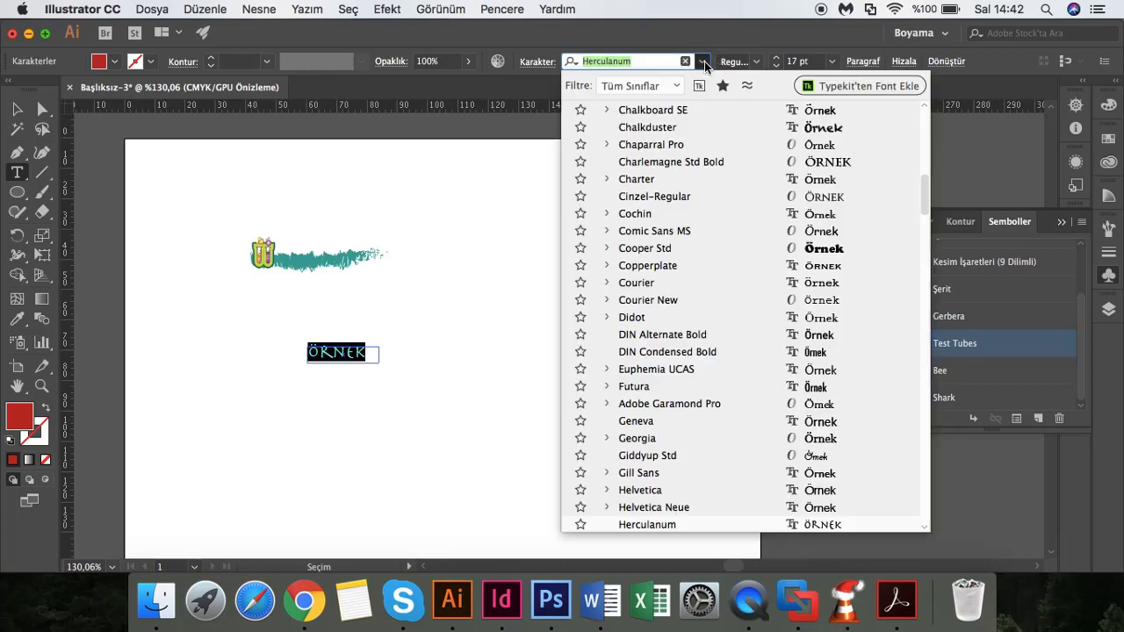
left_click(703, 61)
left_click(541, 62)
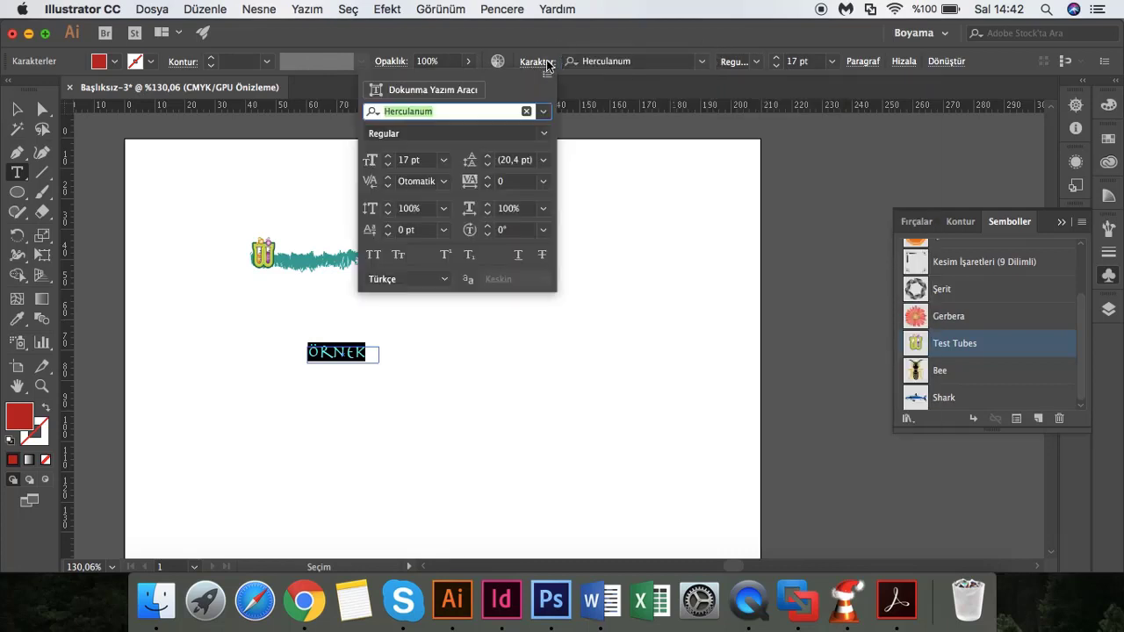
left_click(544, 133)
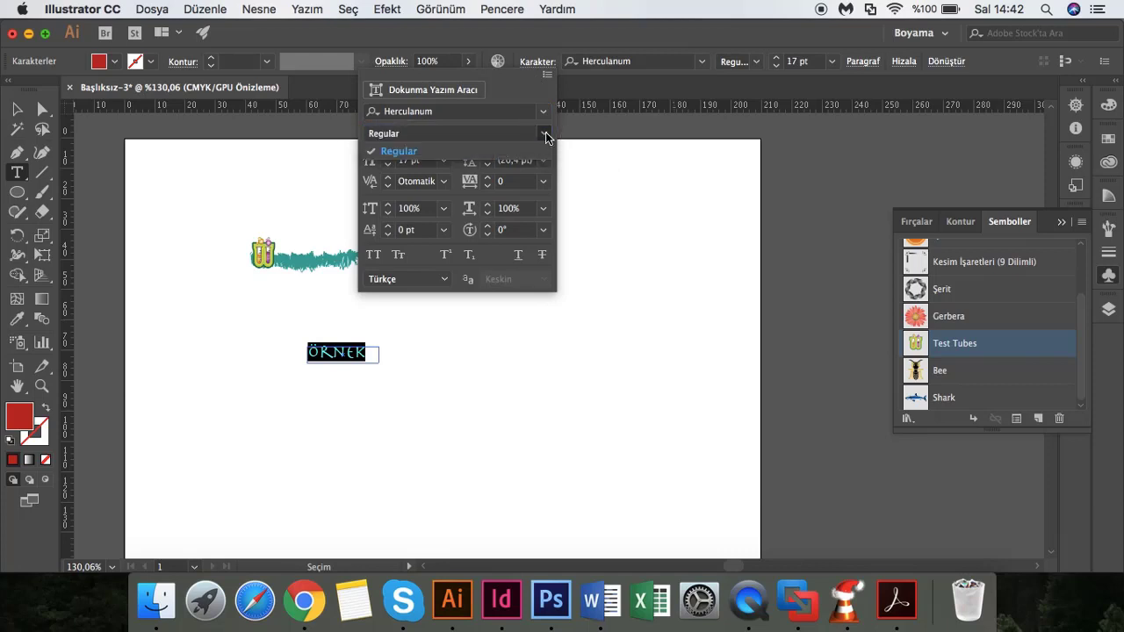
left_click(546, 133)
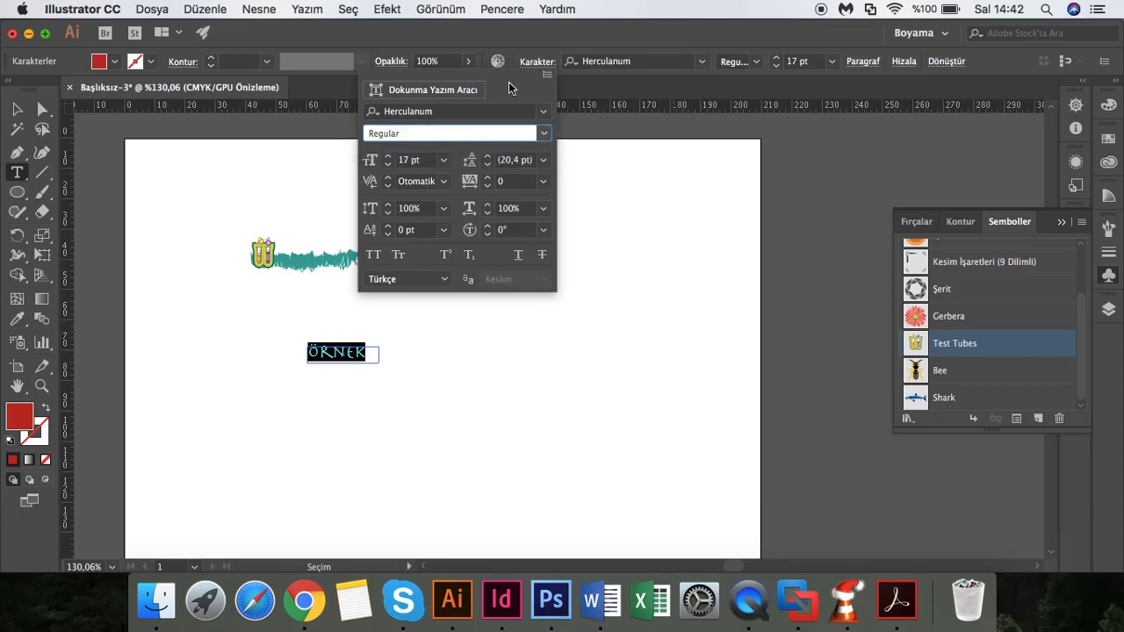
left_click(571, 95)
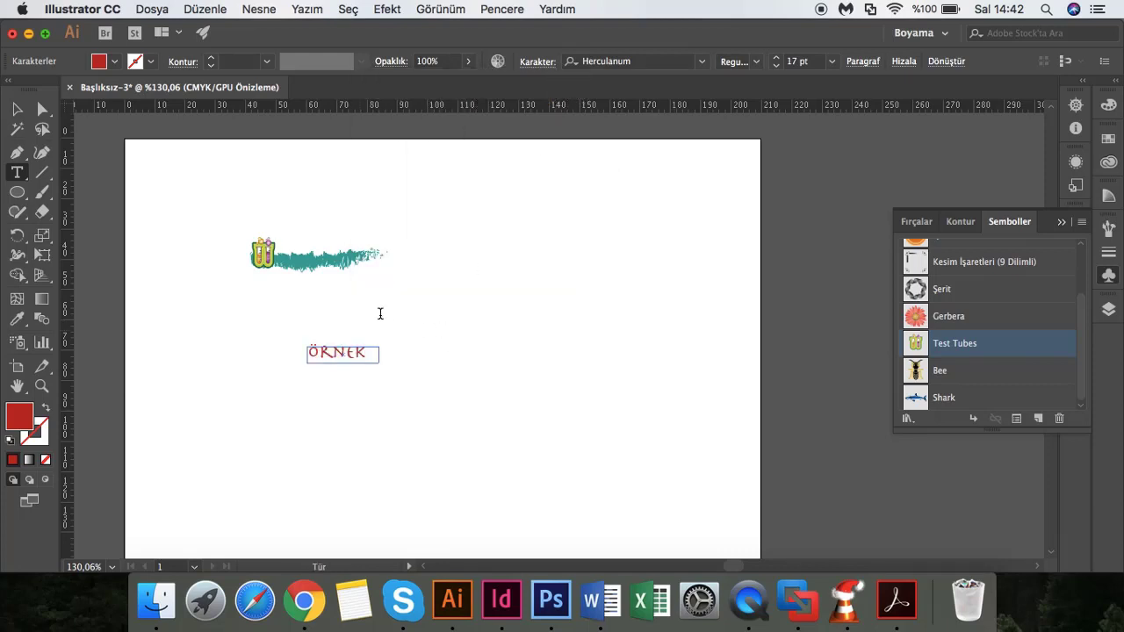
left_click(15, 115)
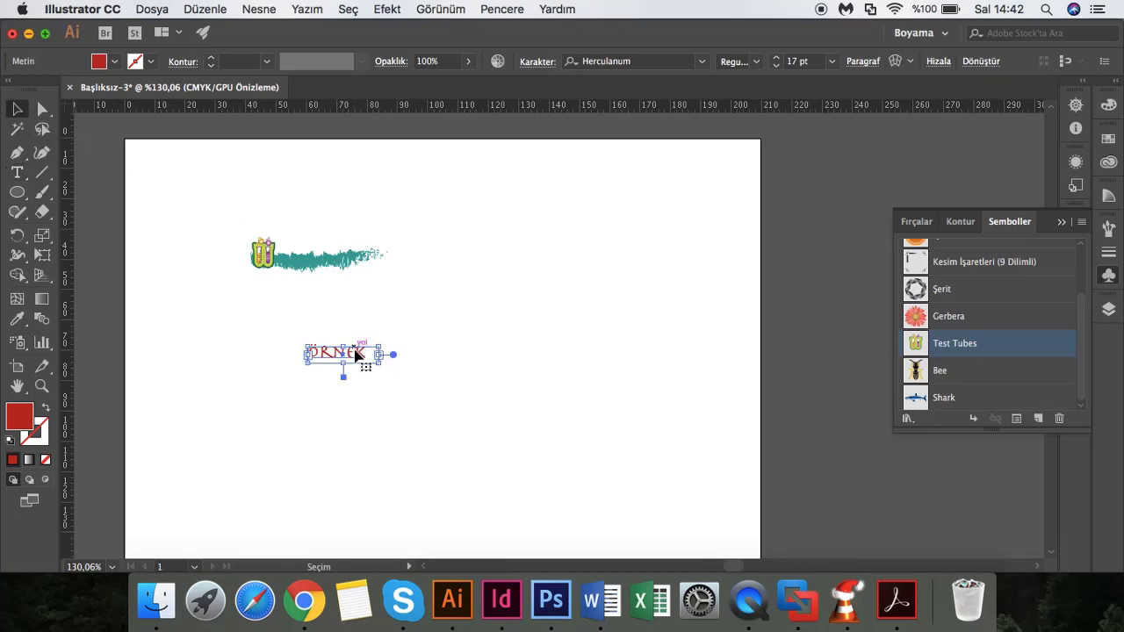
- Drag ÖRNEK onto the teal brush stroke right of the Test Tubes icon, then select the stroke
left_click_drag(357, 355, 333, 255)
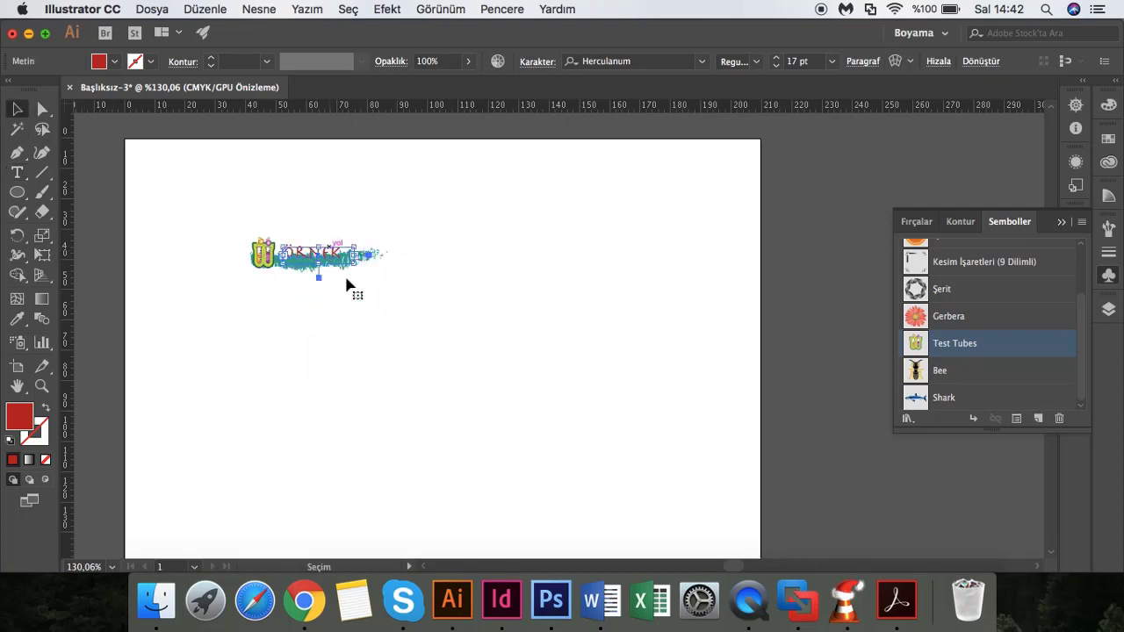
left_click(370, 332)
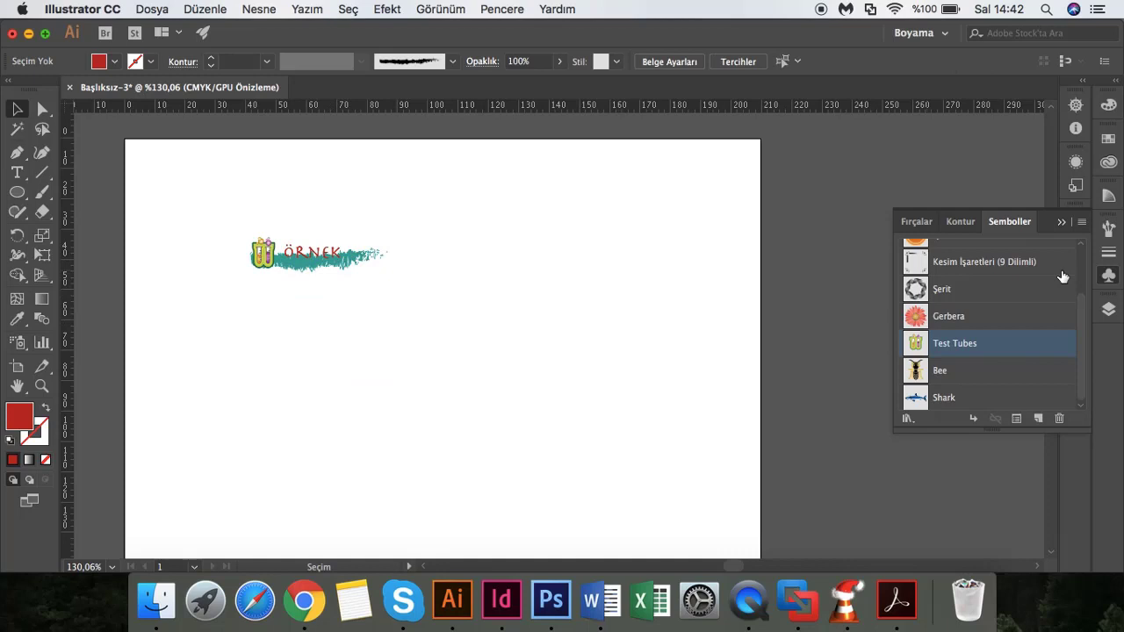
left_click(306, 276)
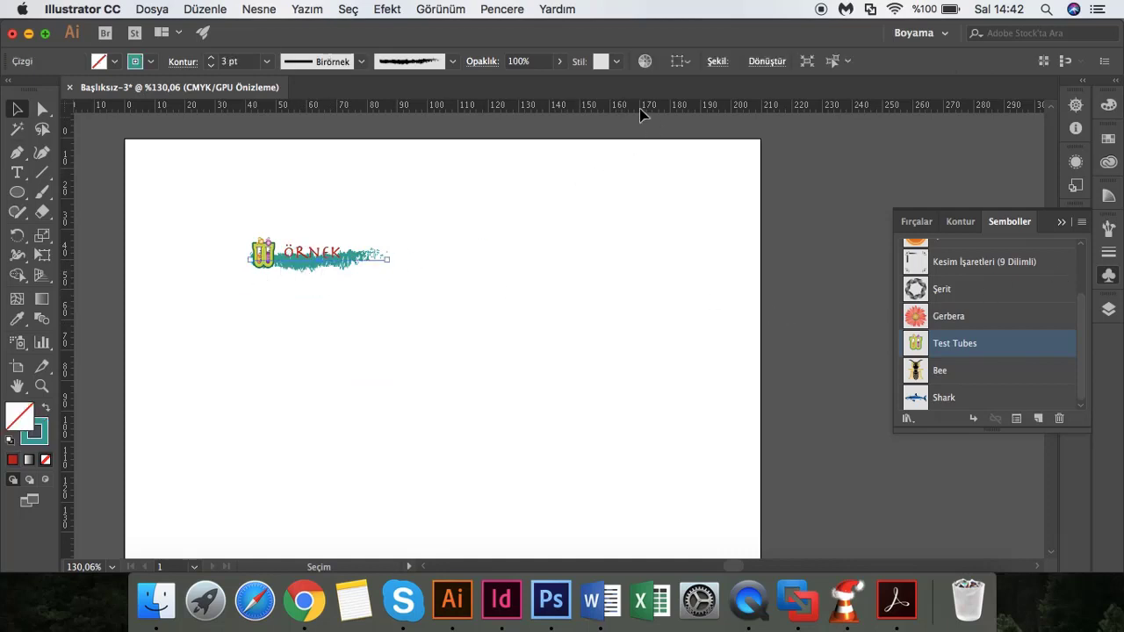
- Fade the teal brush stroke behind ÖRNEK to 25% opacity
left_click(561, 62)
left_click_drag(553, 85, 505, 88)
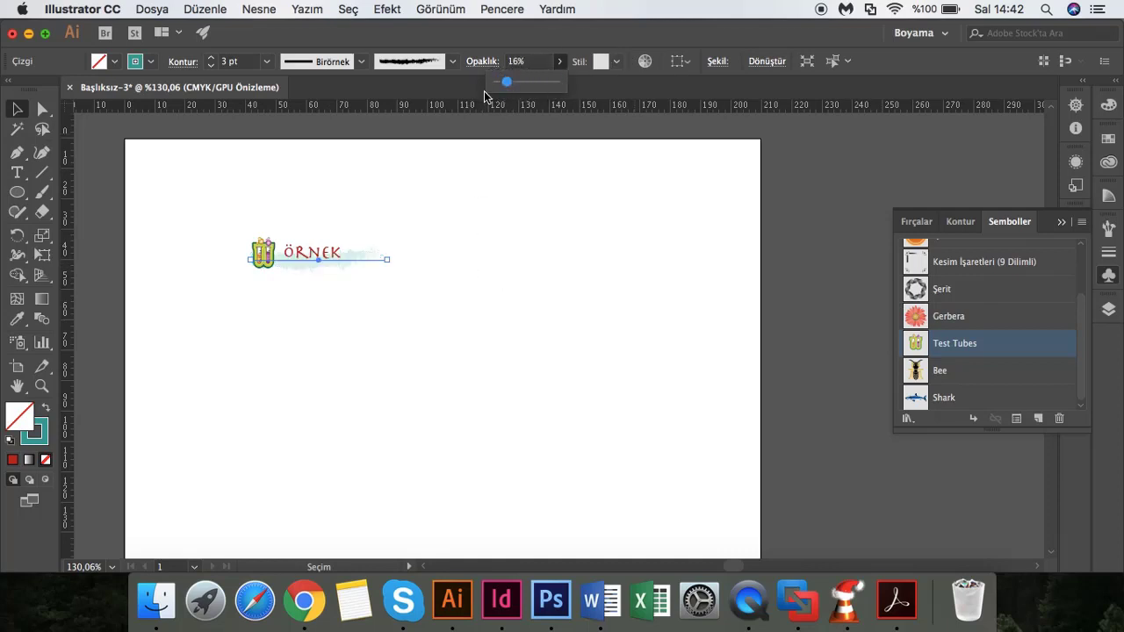
key("Return")
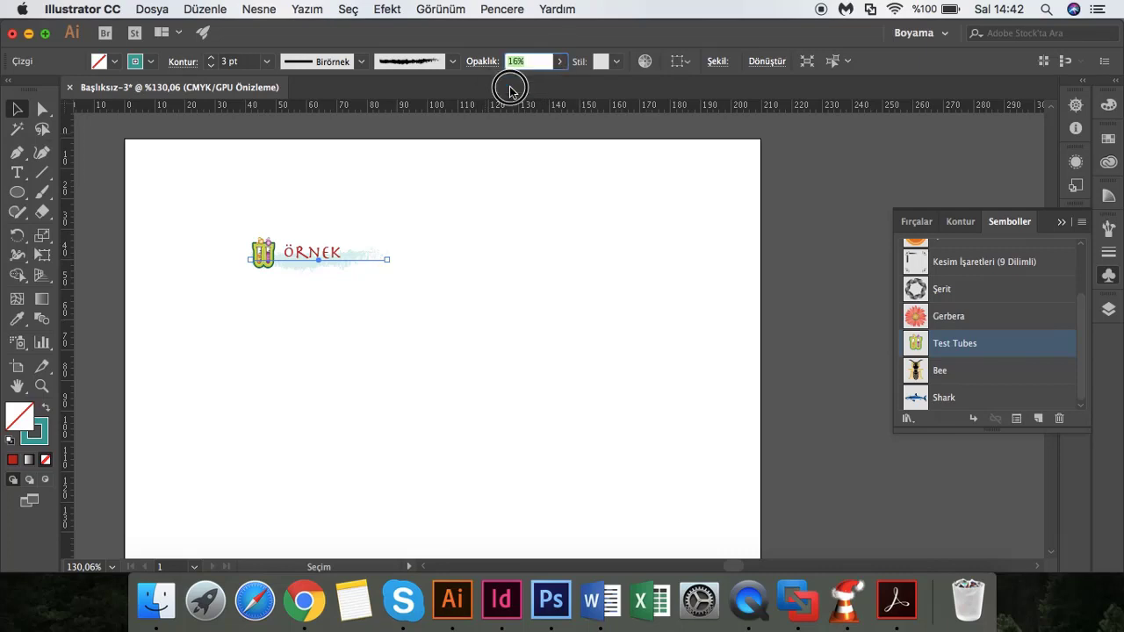
type("25")
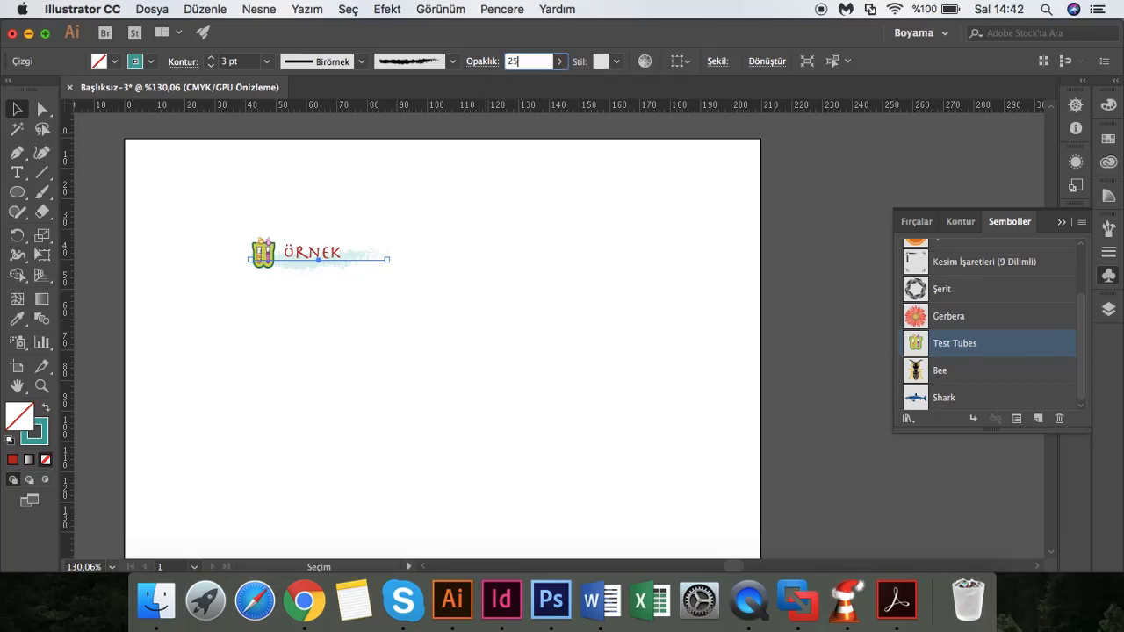
key("Return")
- Lower the ÖRNEK artwork slightly on the page, then switch to InDesign
left_click(378, 426)
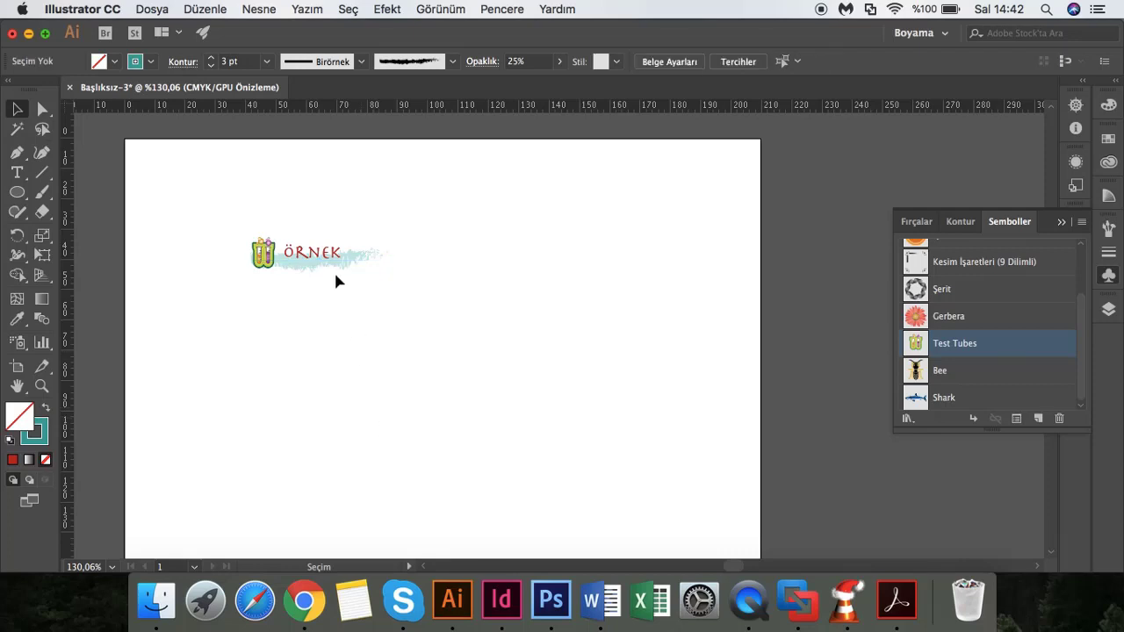
left_click_drag(320, 260, 322, 272)
left_click(369, 311)
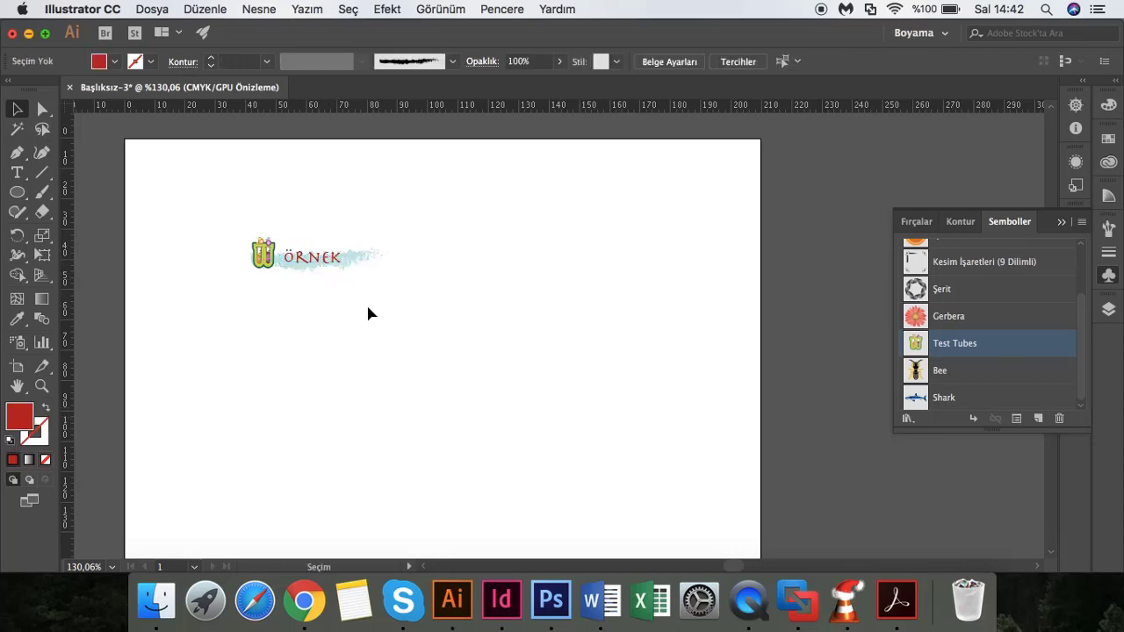
left_click(500, 601)
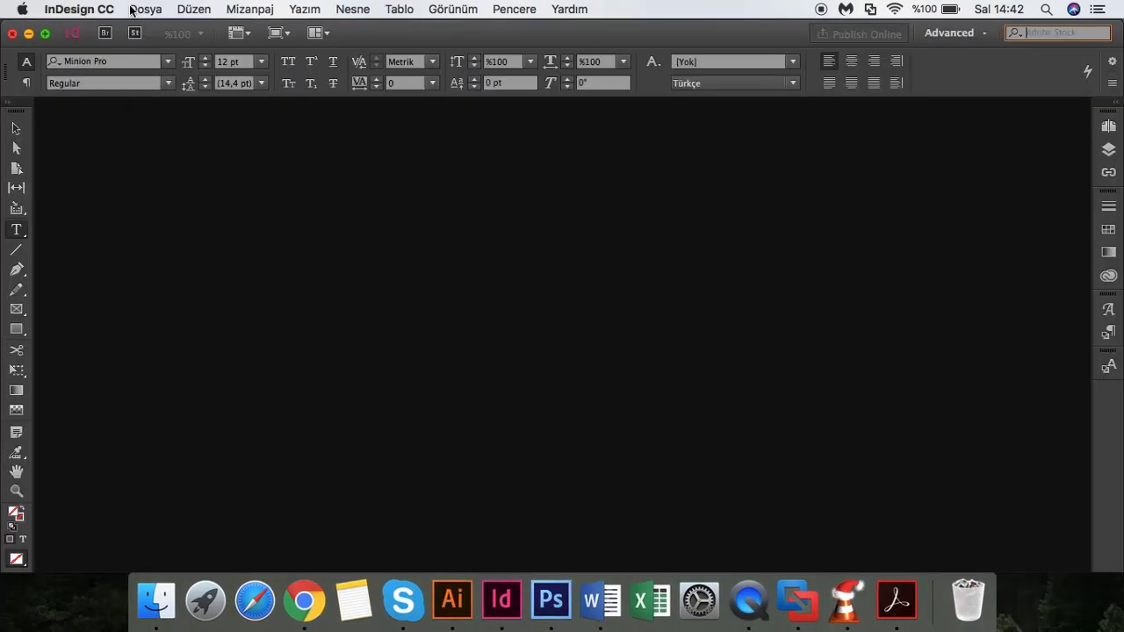
- Create a new blank A4 InDesign document, Başlıksız-3, then minimise InDesign
left_click(134, 9)
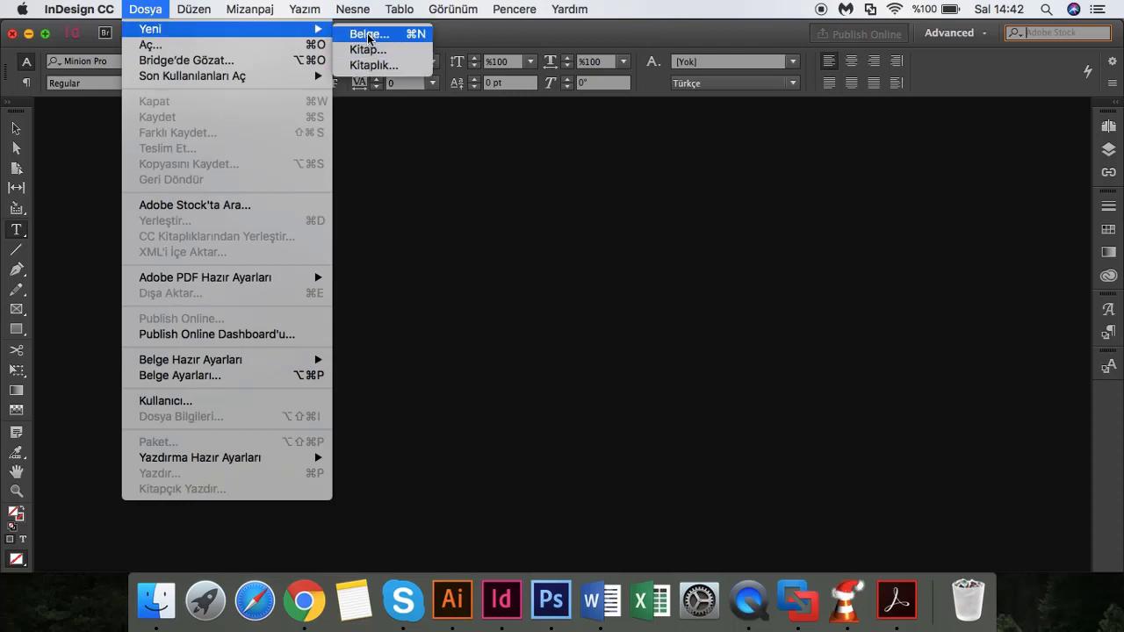
left_click(369, 33)
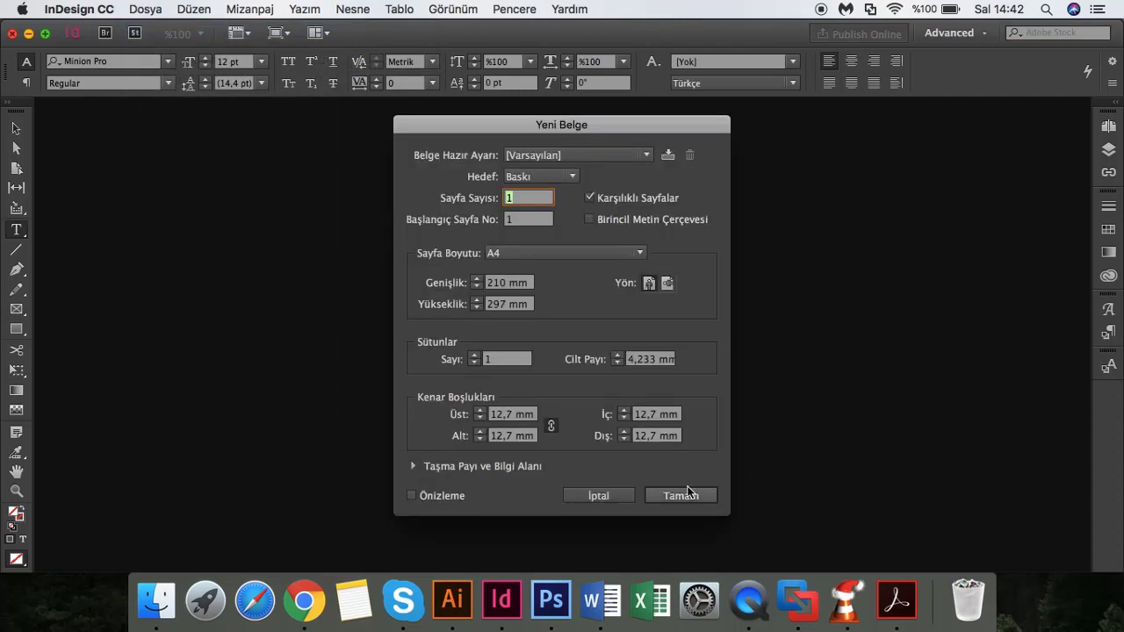
left_click(683, 494)
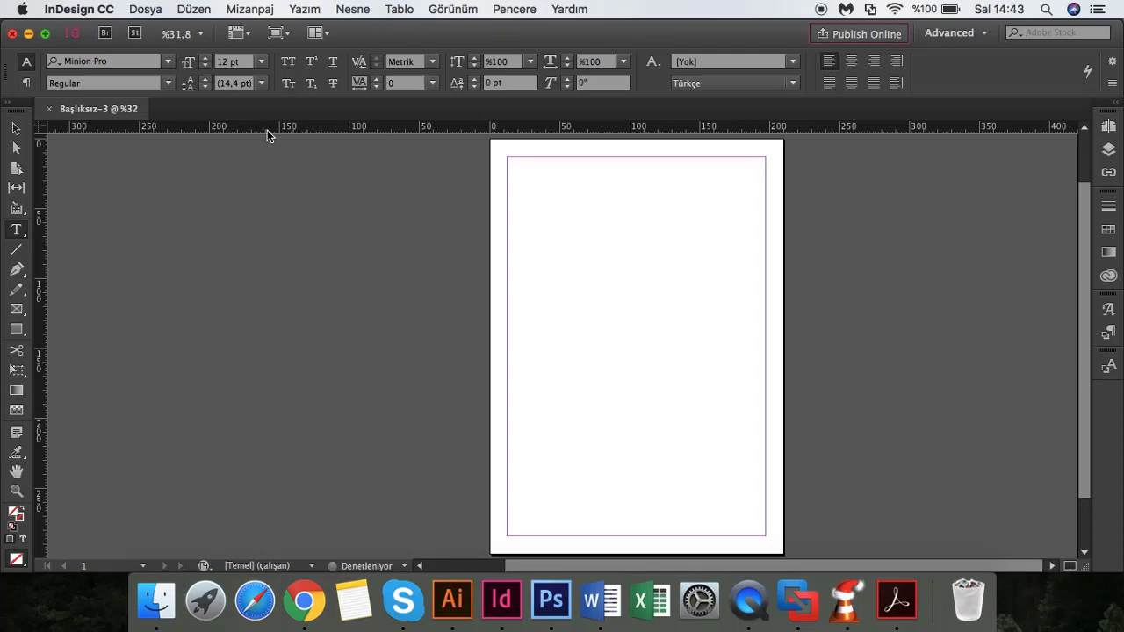
left_click(29, 33)
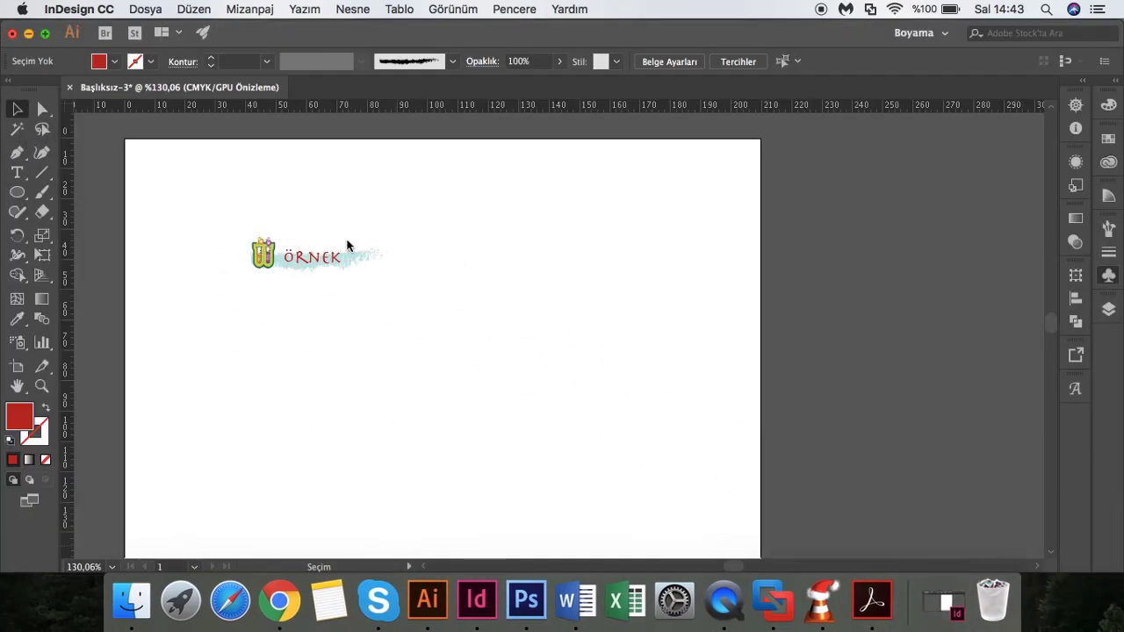
- Select and copy all the ÖRNEK artwork in Illustrator, then restore the InDesign document
left_click(430, 312)
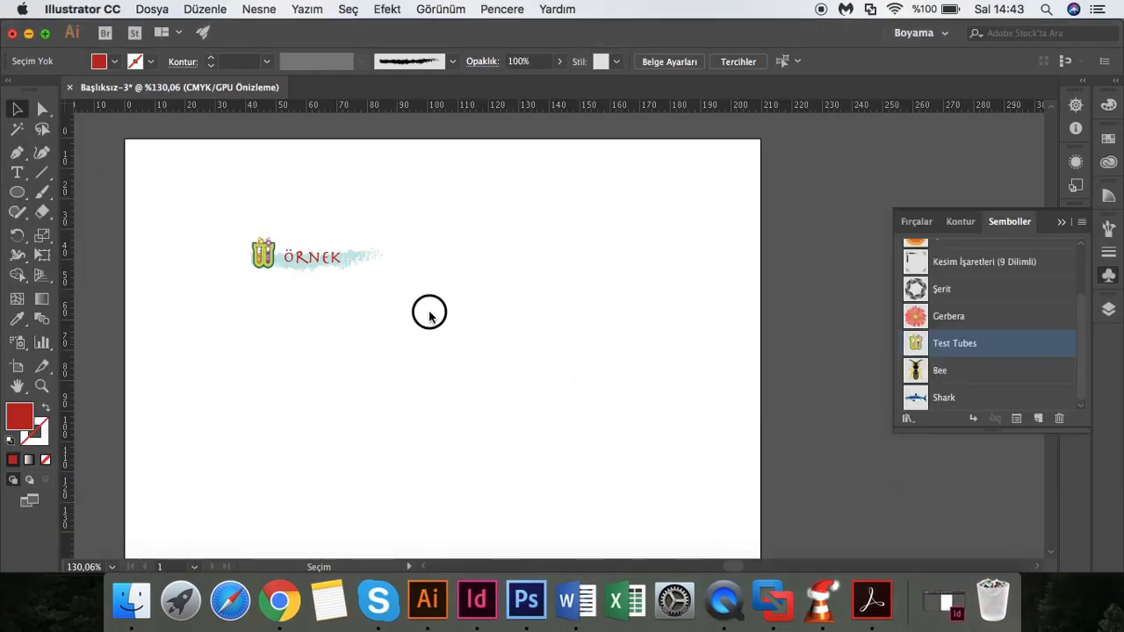
left_click(403, 313)
key("super+a")
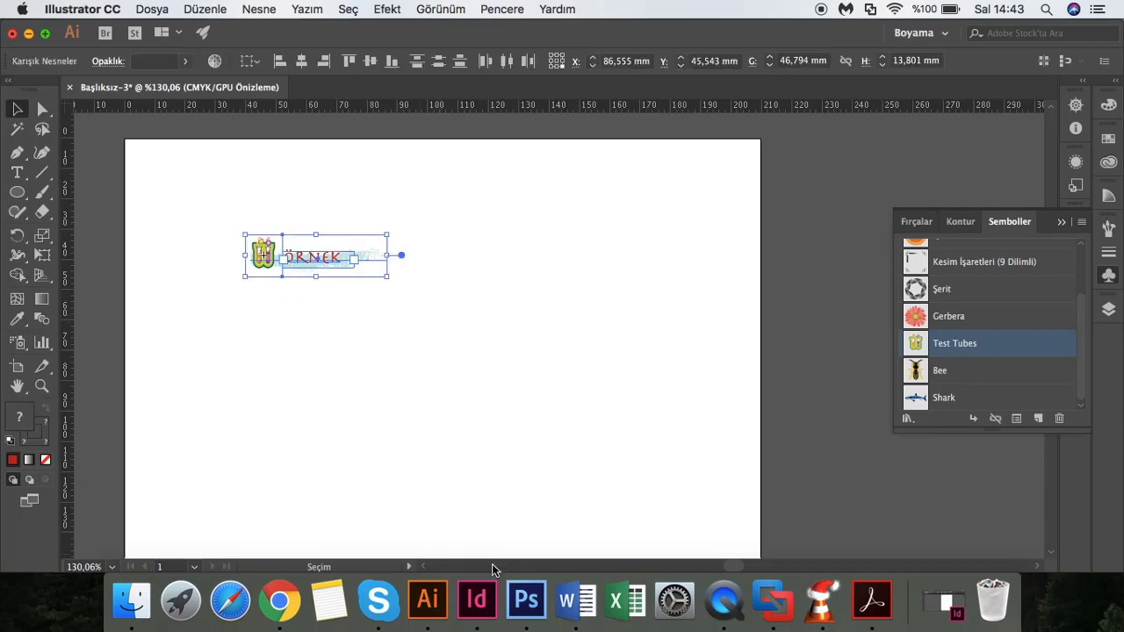
left_click(477, 600)
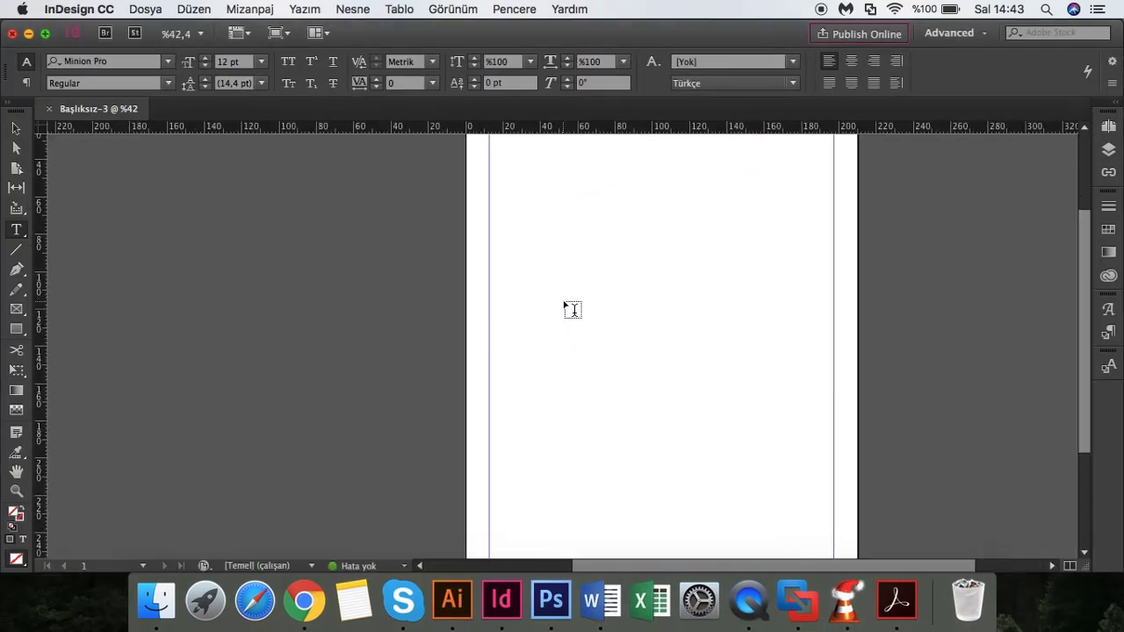
- Paste the ÖRNEK artwork and place it at the page's top-left margin corner
key("super+1")
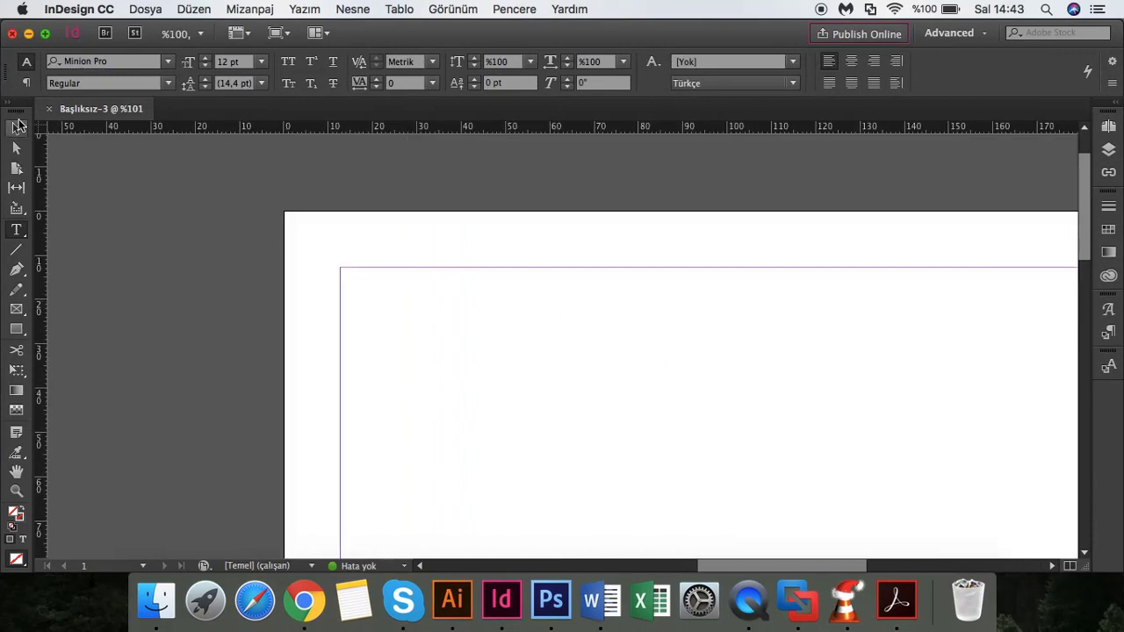
left_click(17, 127)
scroll(462, 321, "down", 3)
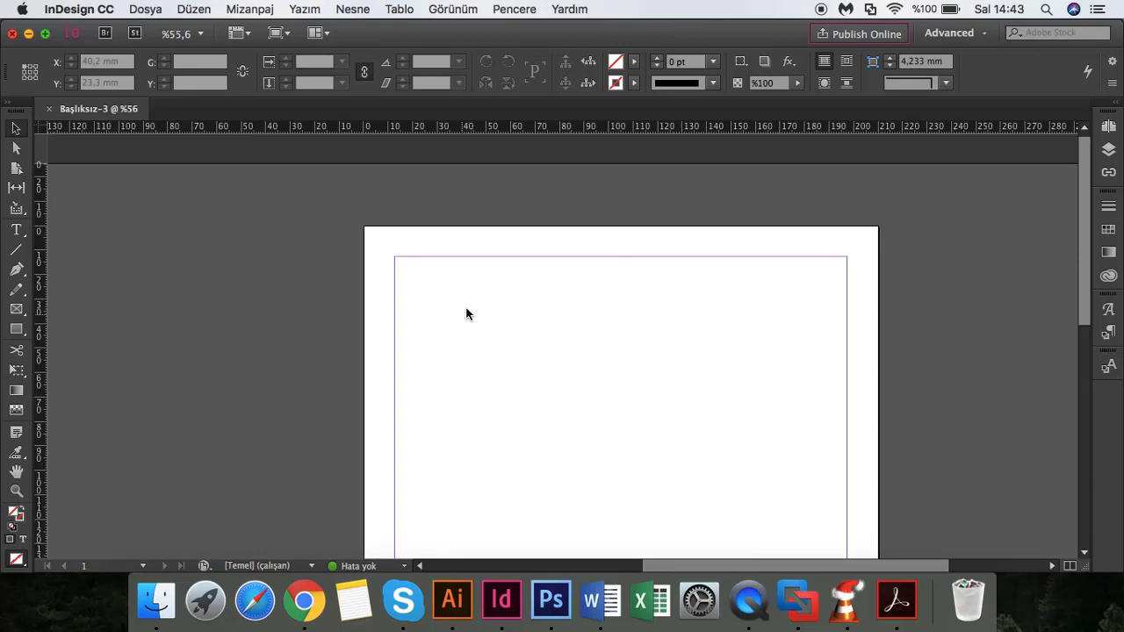
key("super+v")
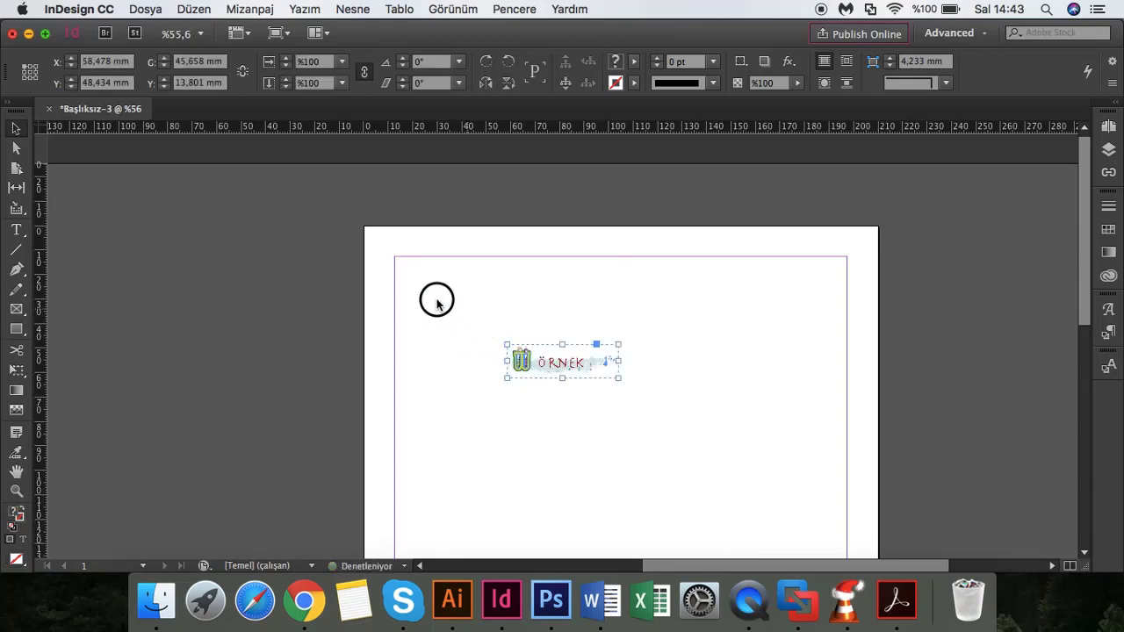
left_click_drag(514, 364, 440, 289)
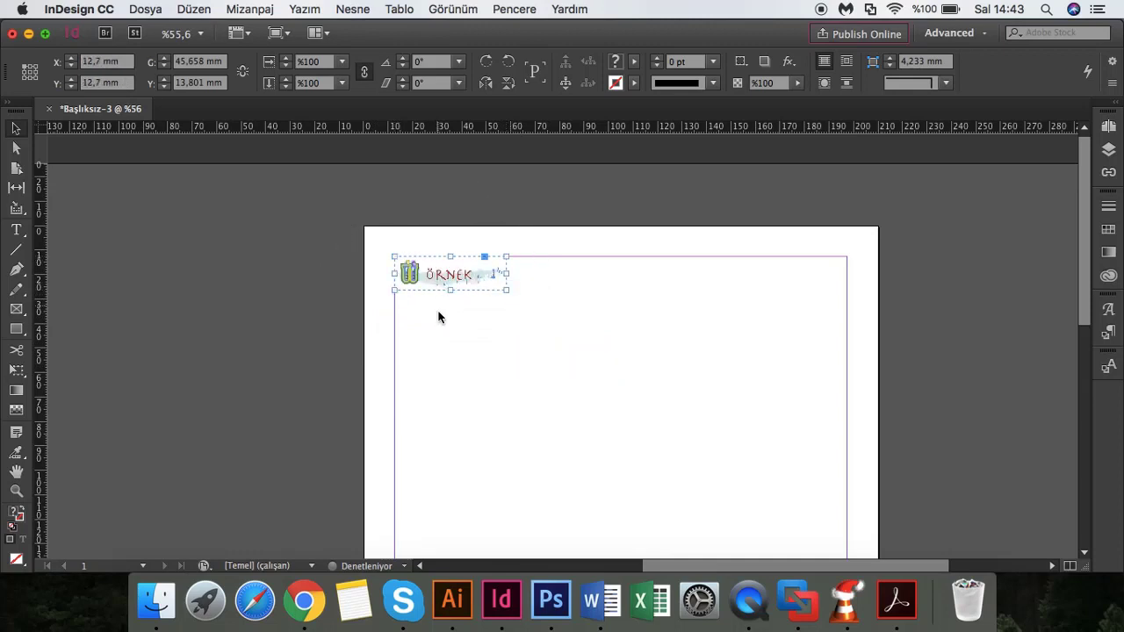
left_click(438, 312)
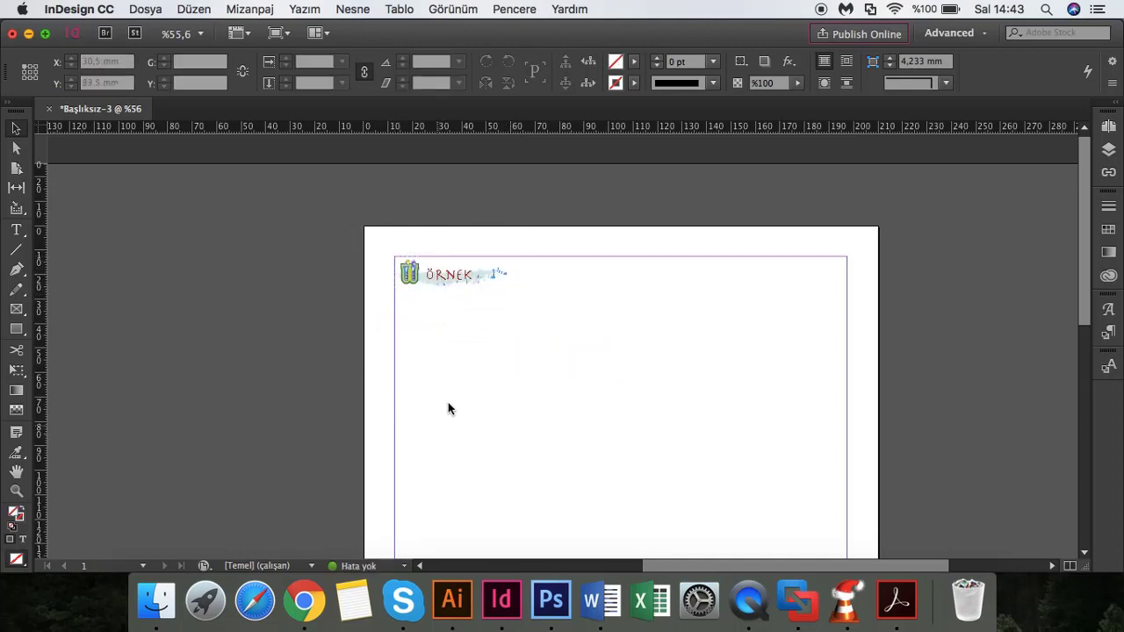
left_click(466, 286)
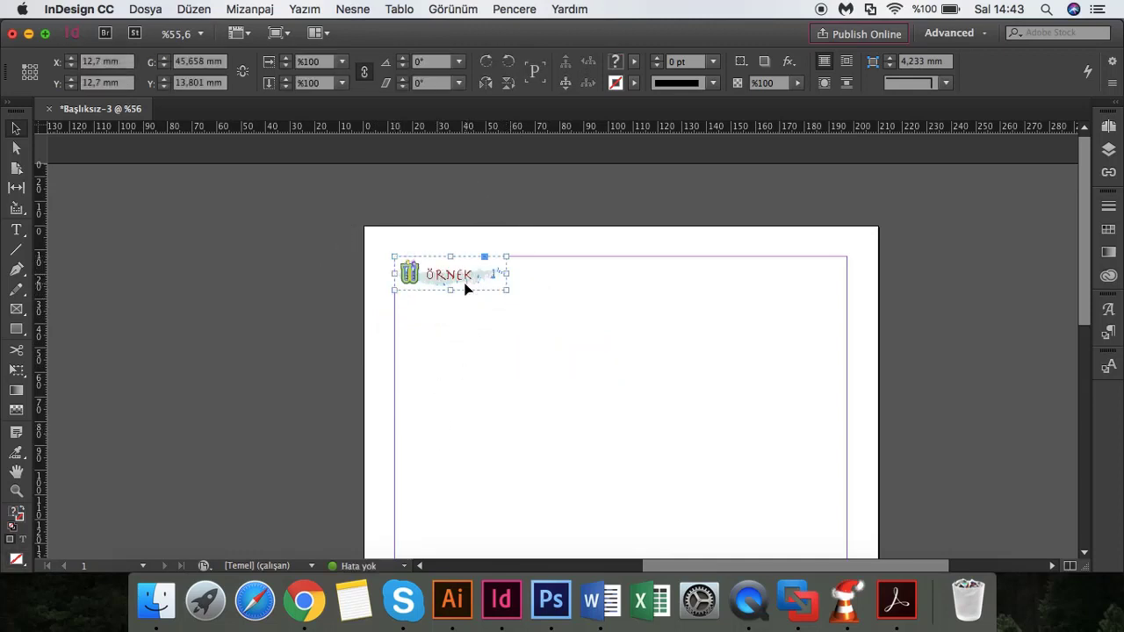
- Duplicate the ÖRNEK image lower on the left margin, preview without guides, and minimise InDesign
key("super+c")
key("super+v")
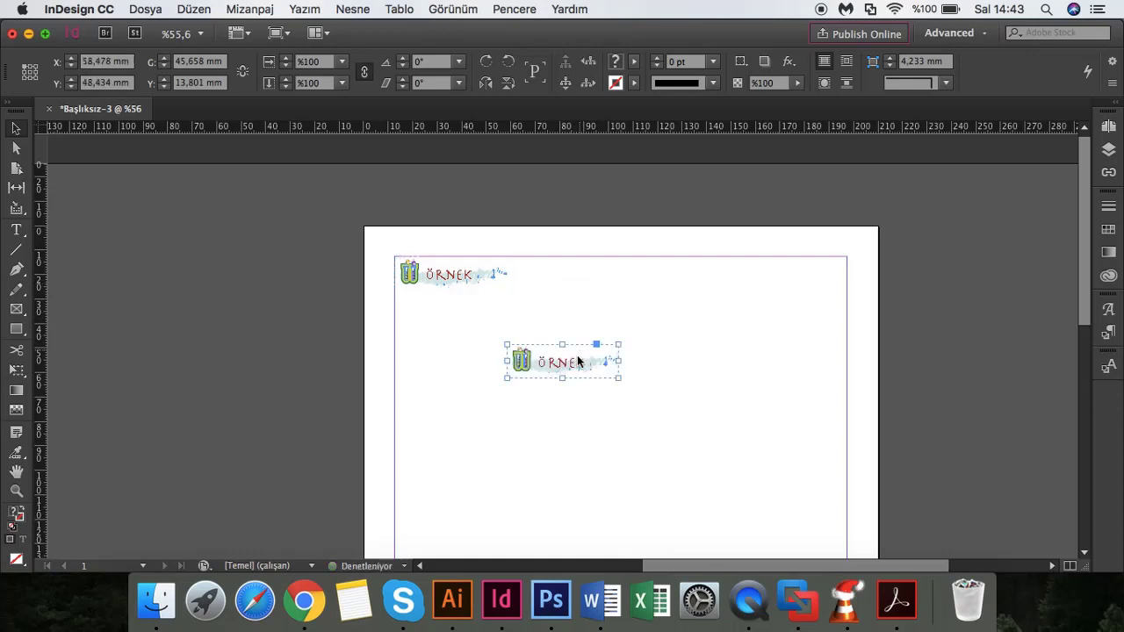
right_click(573, 376)
left_click(518, 411)
left_click(505, 406)
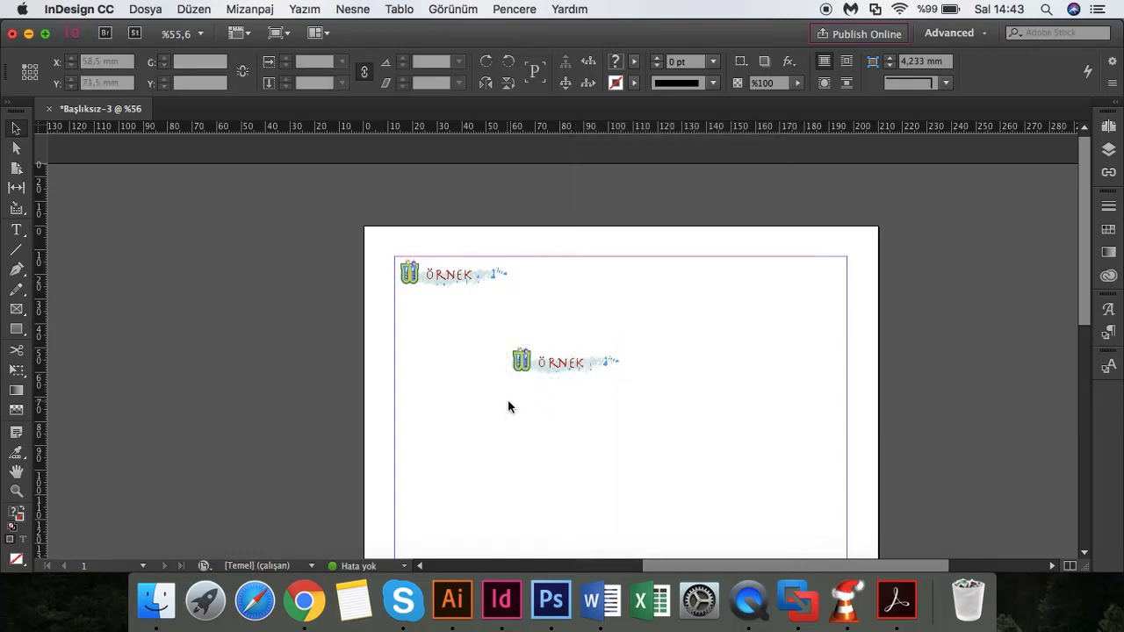
left_click_drag(557, 367, 445, 443)
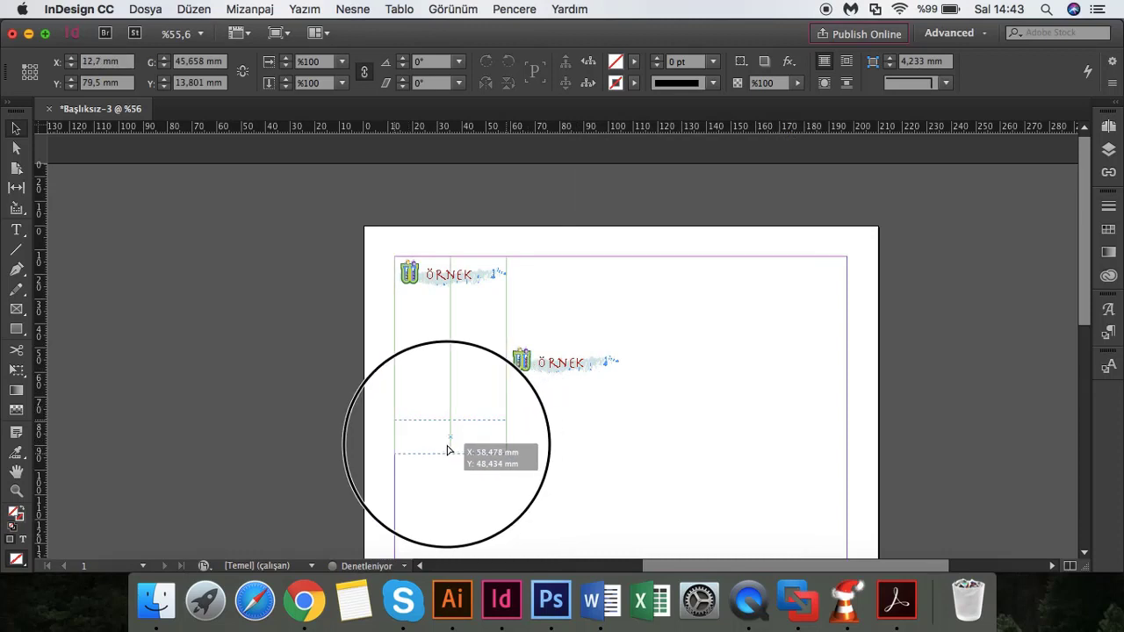
left_click(618, 400)
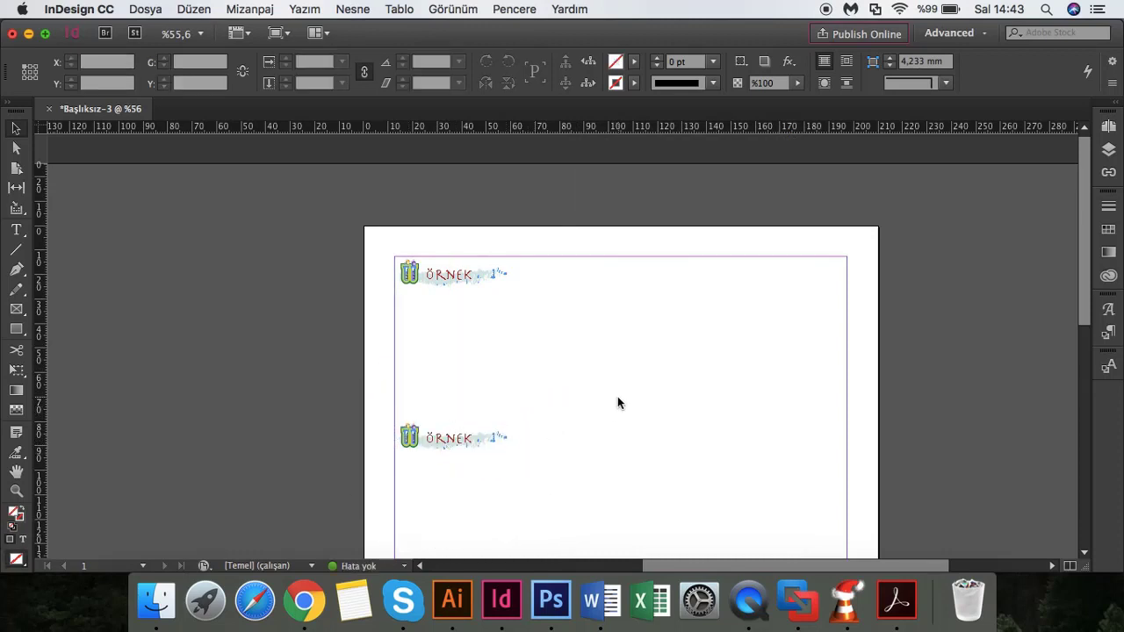
key("w")
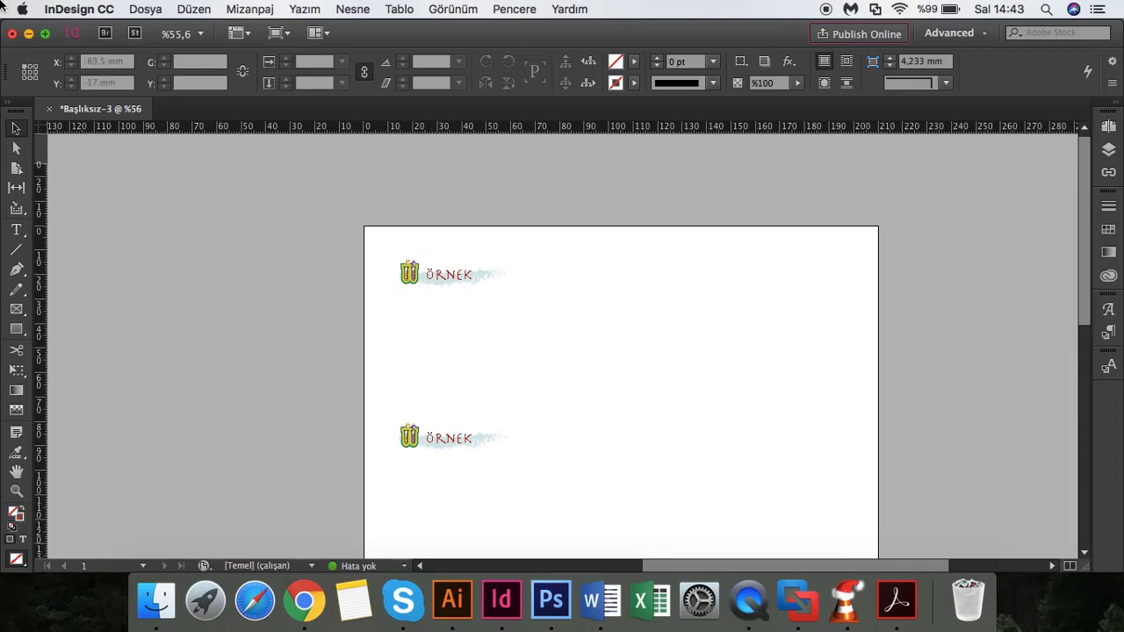
left_click(29, 35)
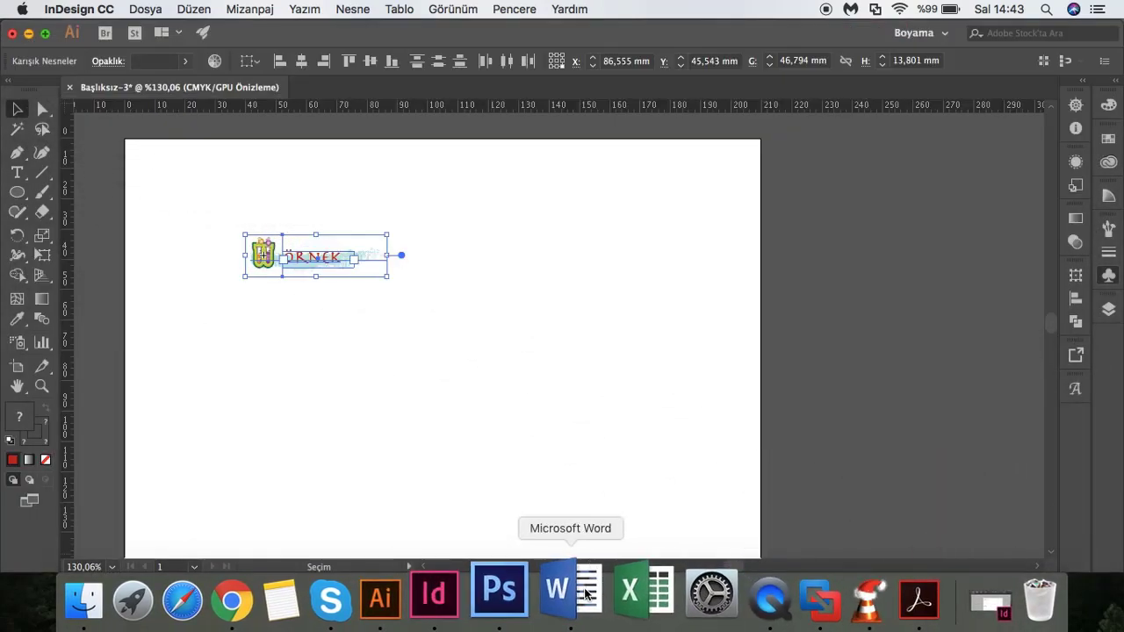
- Start a blank Word document and paste the first ÖRNEK graphic
left_click(585, 594)
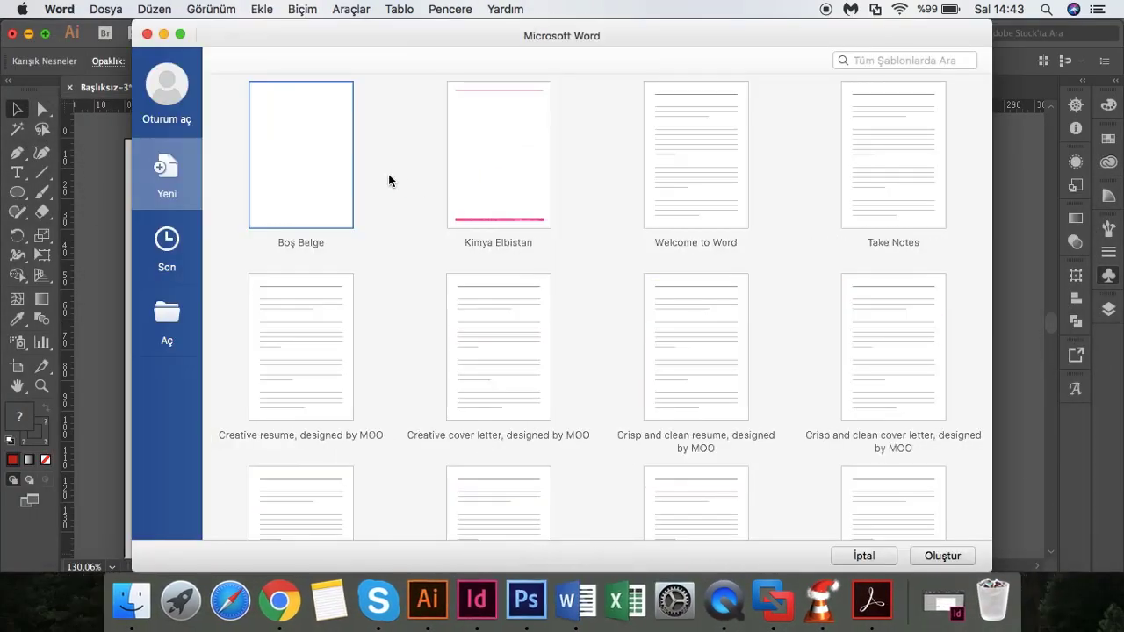
double_click(332, 163)
key("super+v")
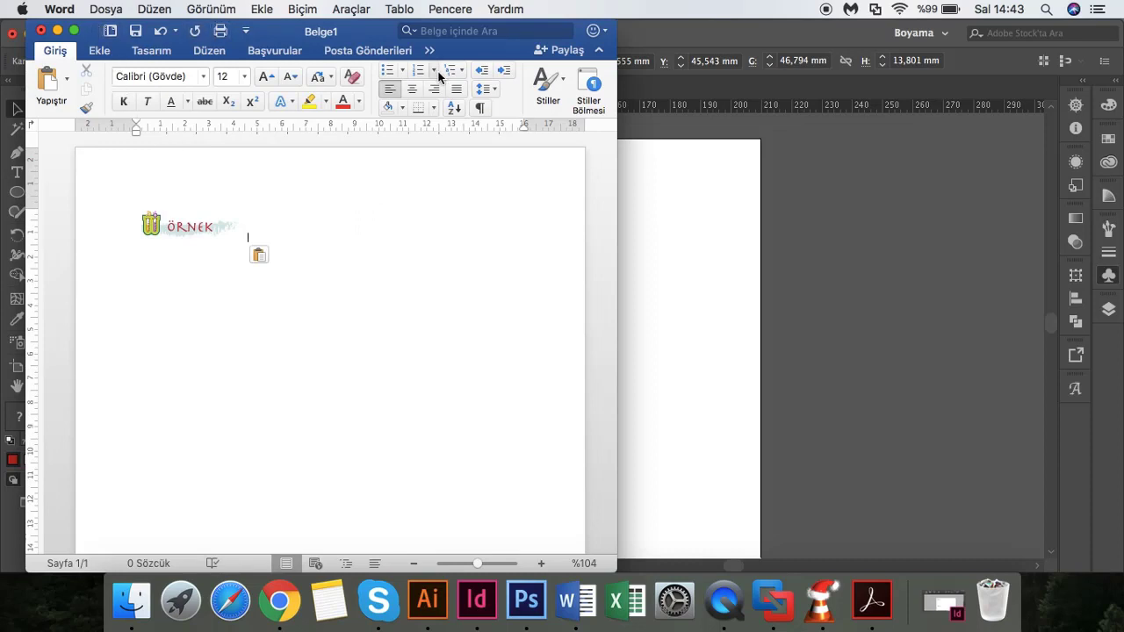
left_click_drag(362, 37, 575, 52)
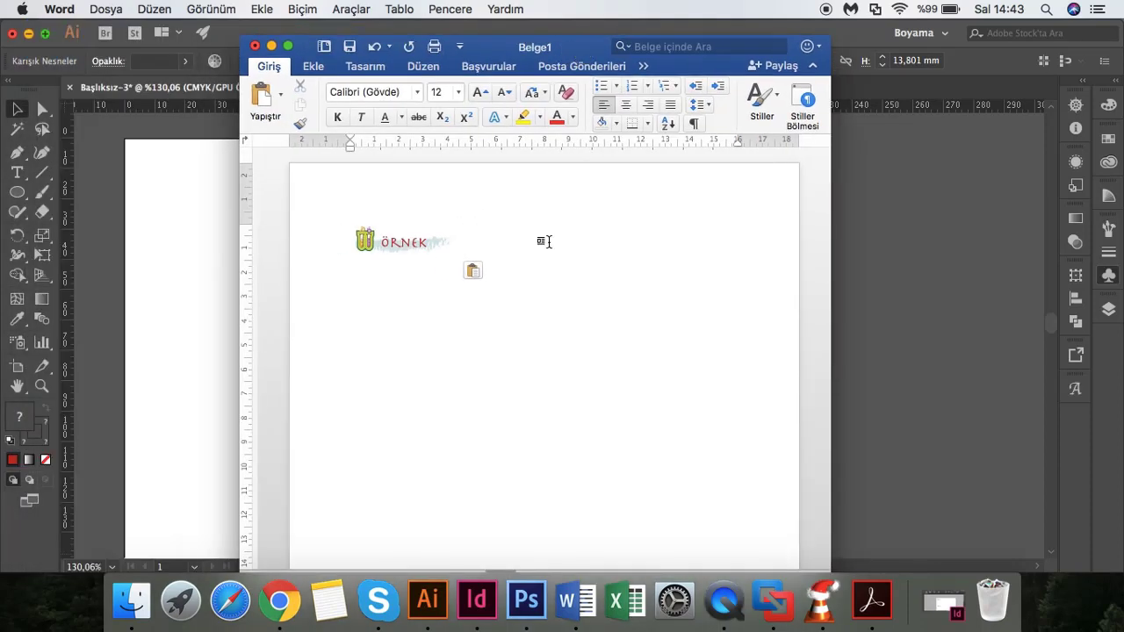
left_click(438, 246)
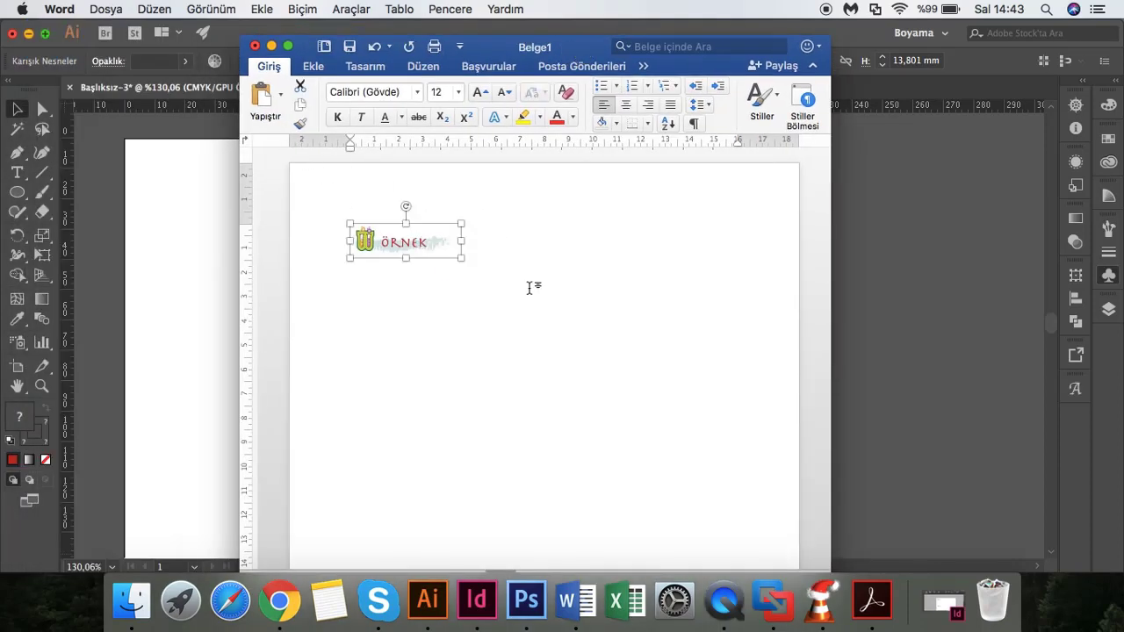
left_click(533, 288)
- Paste two more ÖRNEK graphics on new lines, then minimise Word back to Illustrator
key("Return")
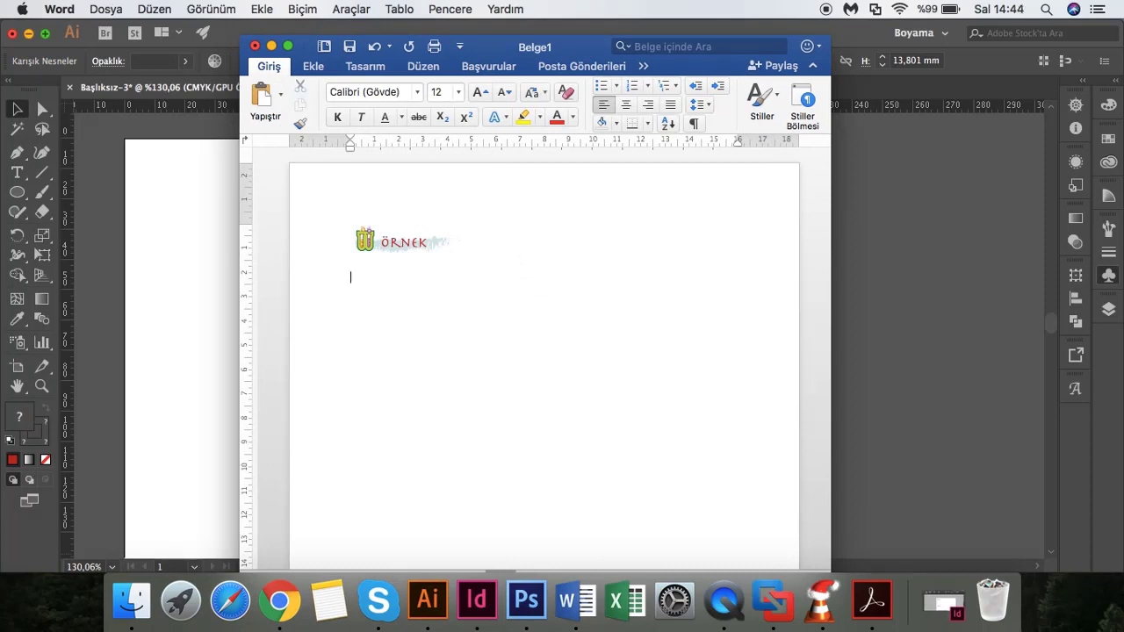
key("super+v")
key("Return")
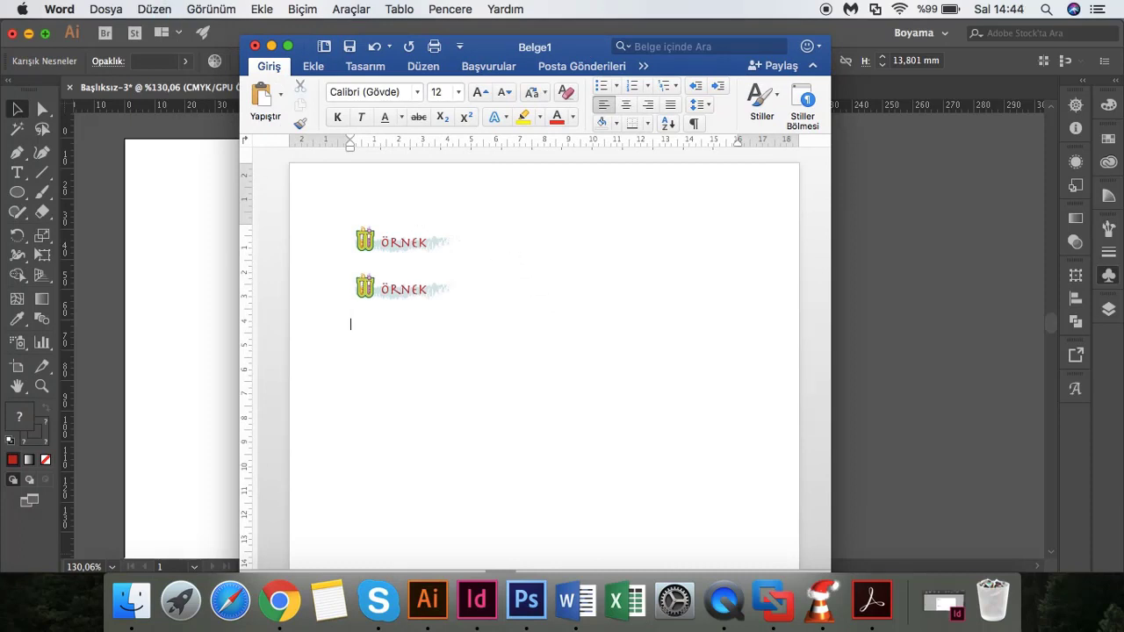
key("super+v")
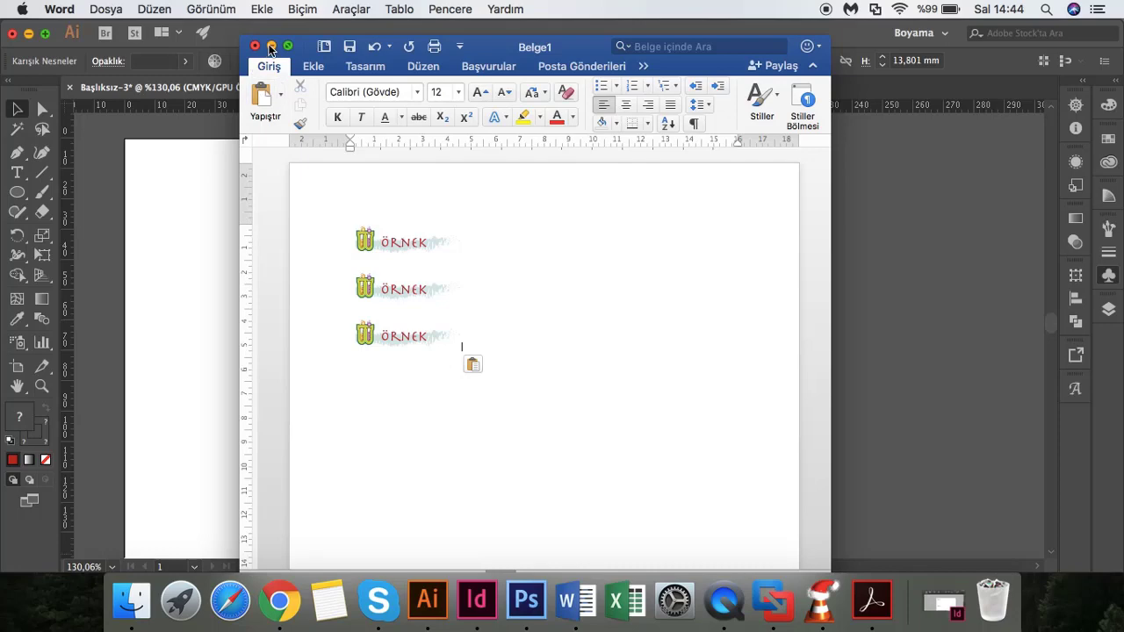
left_click(271, 46)
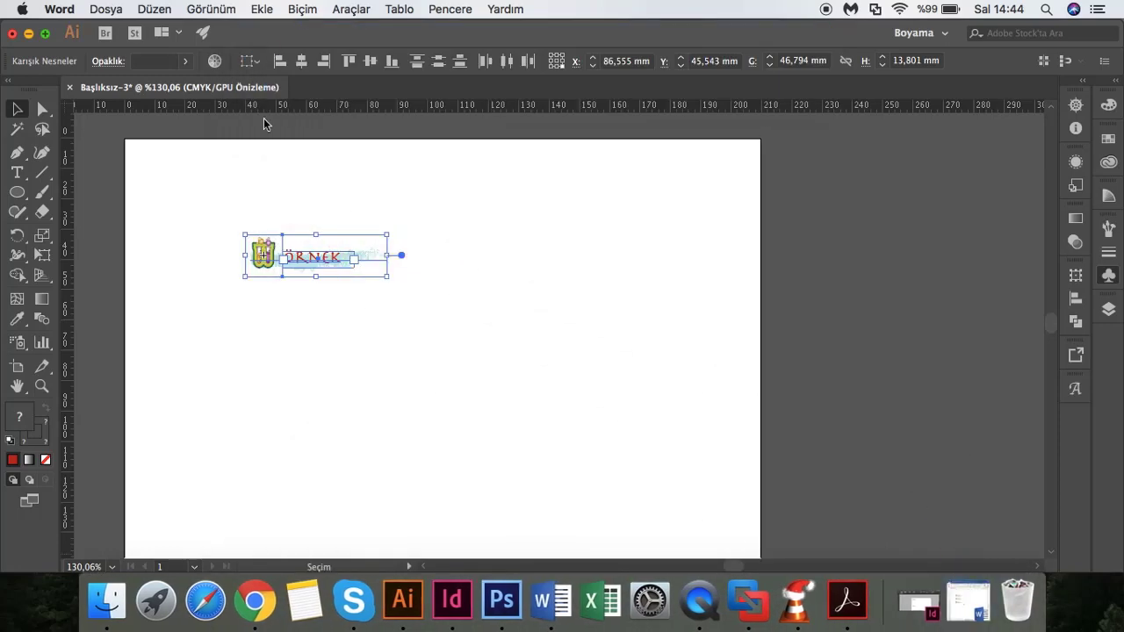
left_click(281, 422)
left_click(259, 314)
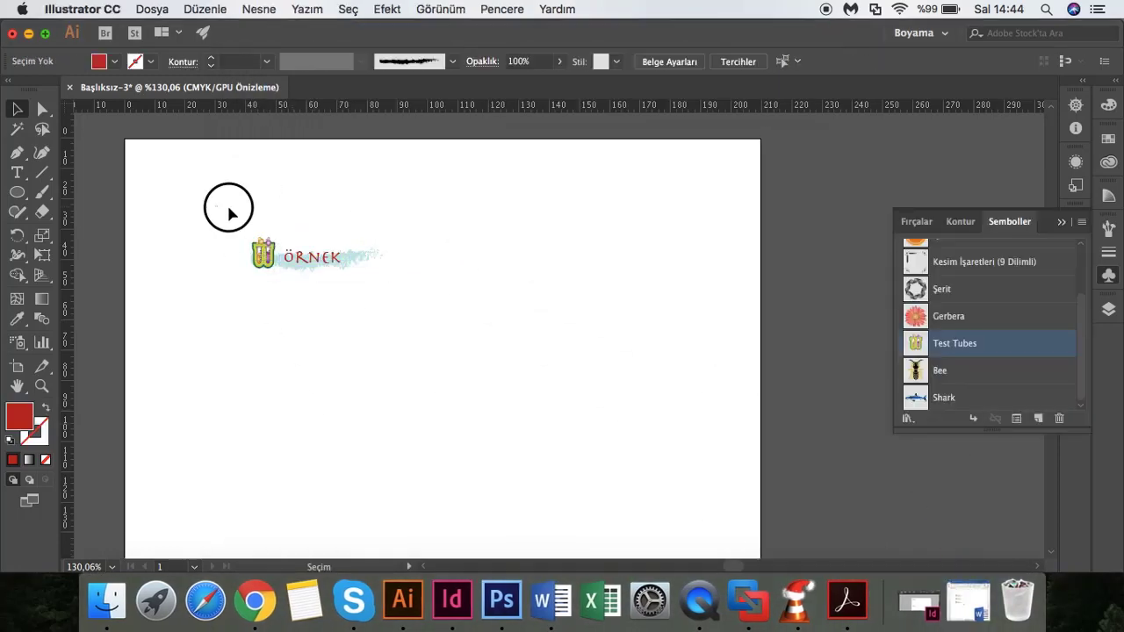
- Move the Test Tubes symbol and ÖRNEK text together to the artboard's top-right corner
left_click_drag(224, 208, 354, 291)
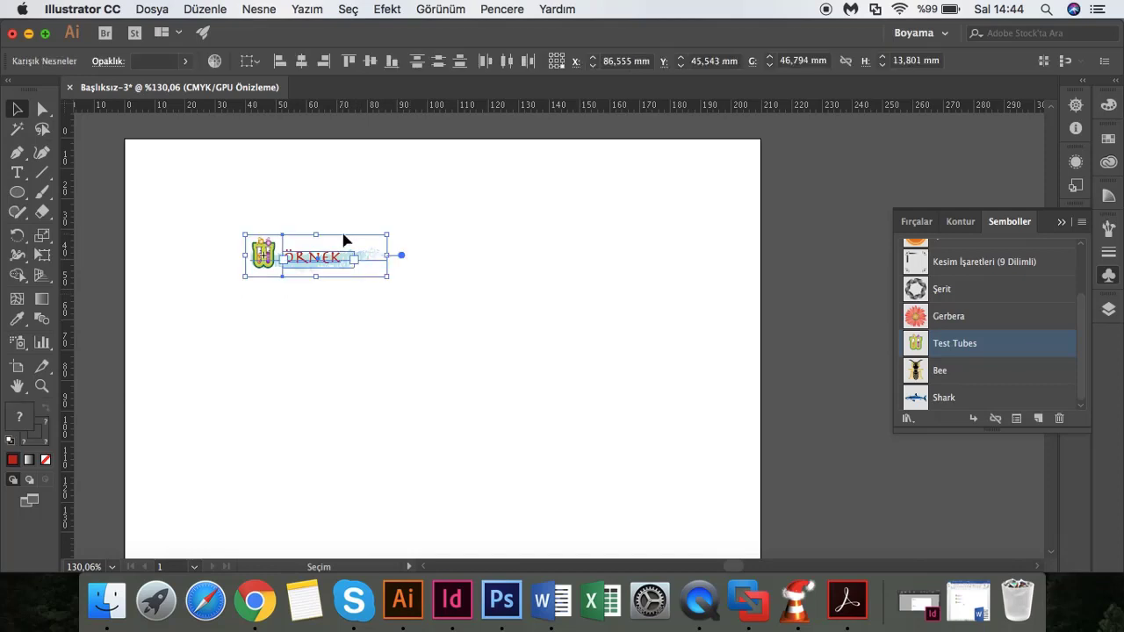
left_click_drag(344, 234, 660, 166)
left_click_drag(220, 196, 369, 301)
left_click_drag(352, 274, 722, 184)
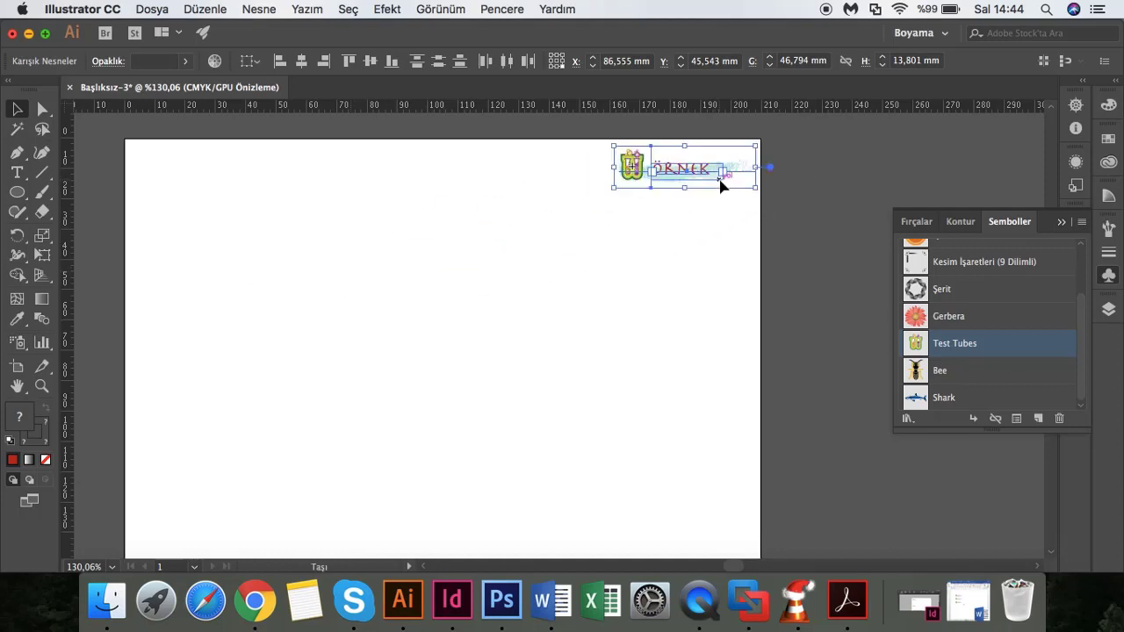
left_click(517, 254)
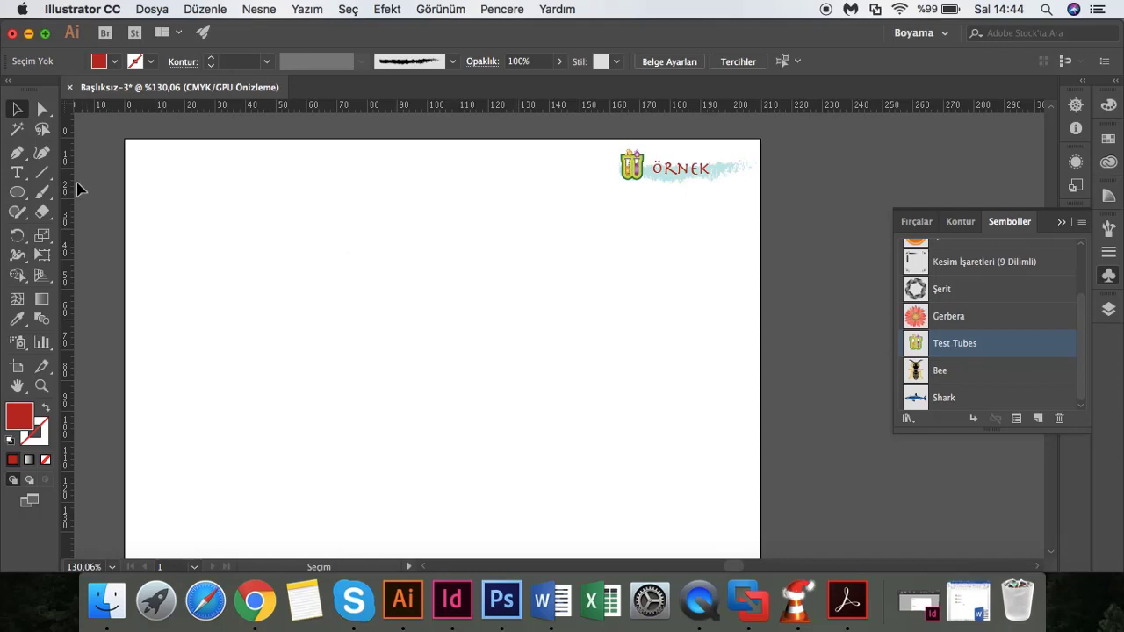
left_click(43, 171)
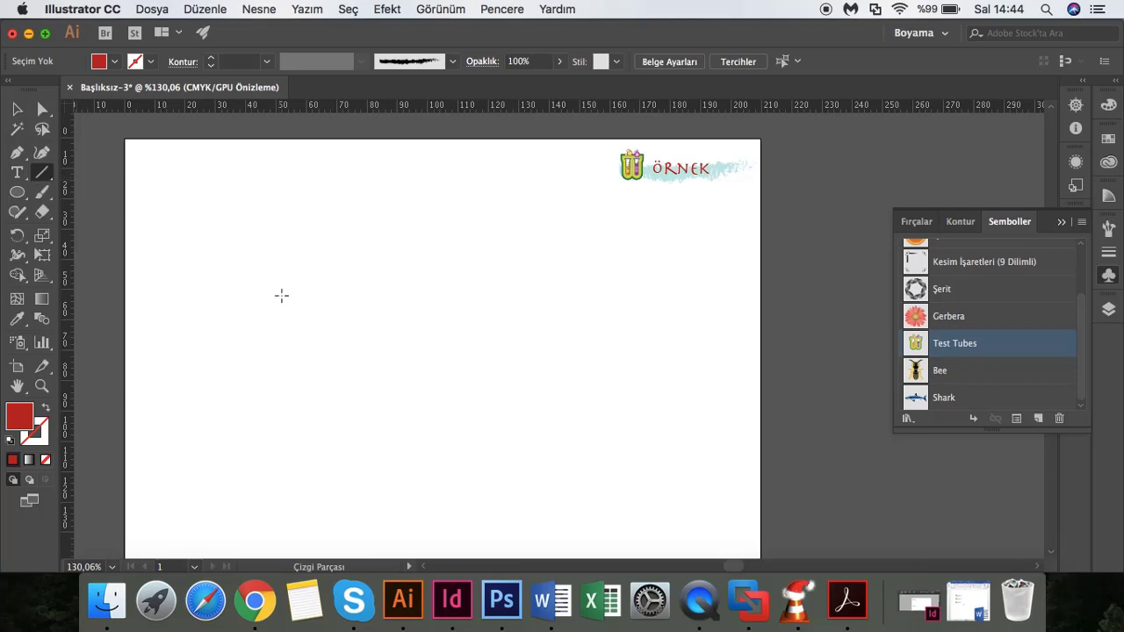
- Draw a vertical line and a horizontal line meeting at its base, then select both
left_click_drag(280, 229, 286, 284)
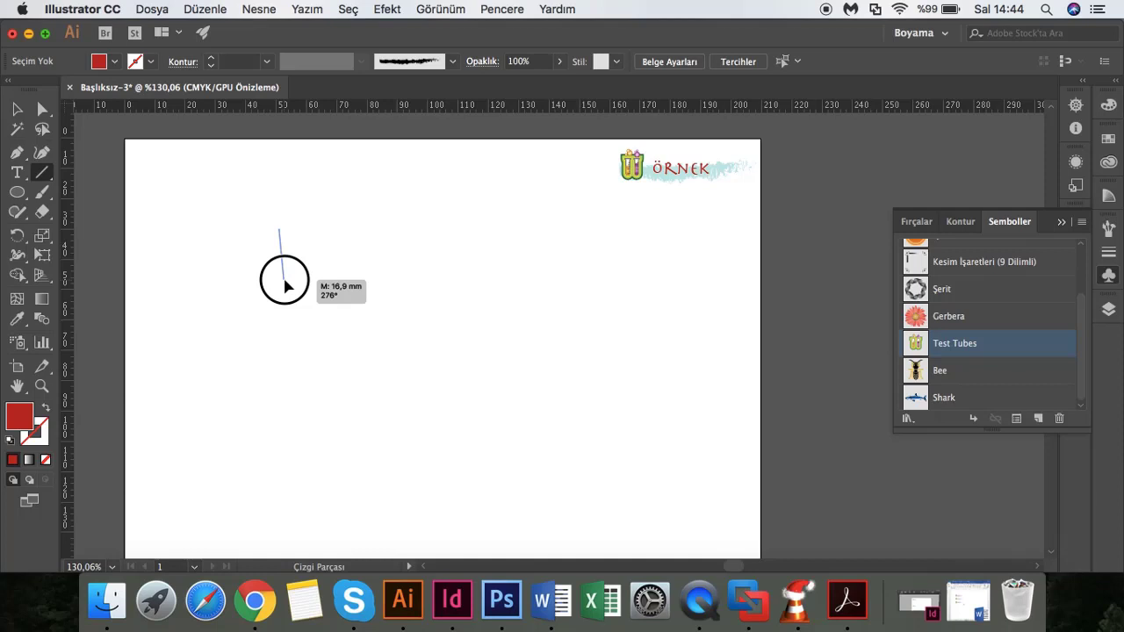
mouse_move(285, 283)
left_mouse_down()
mouse_move(285, 359)
mouse_move(424, 355)
left_mouse_up()
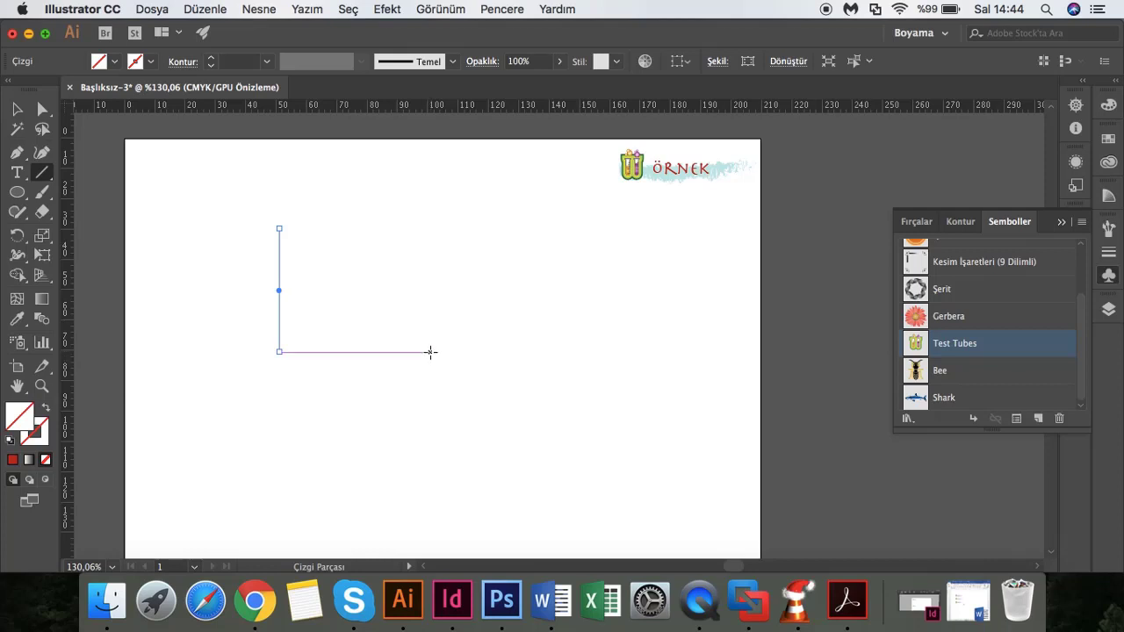
left_click_drag(431, 352, 369, 356)
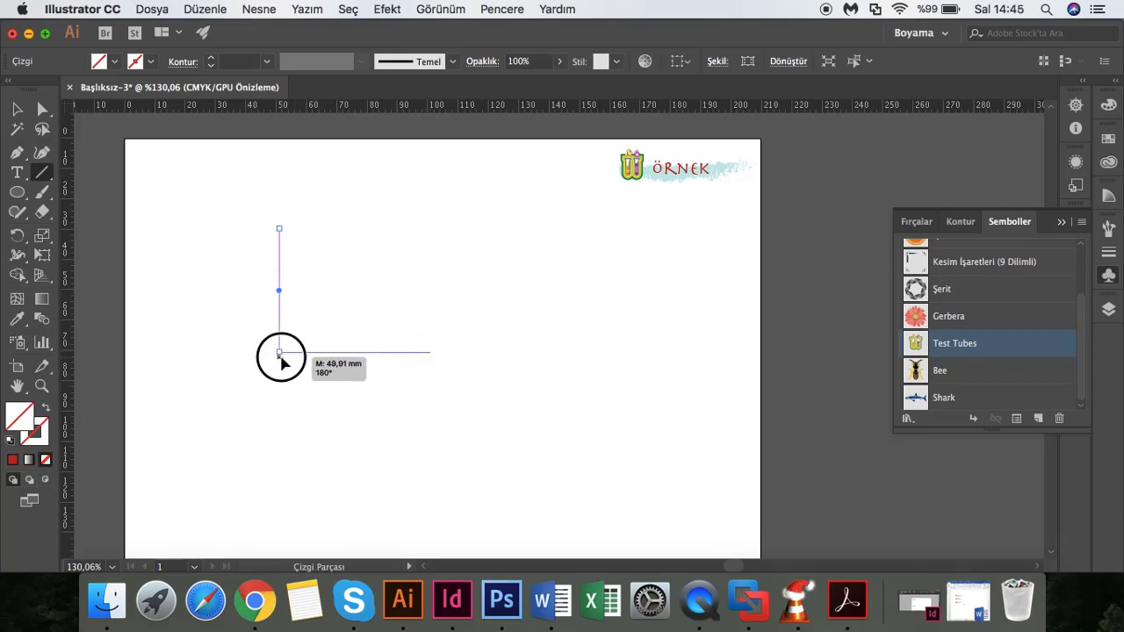
left_click_drag(369, 356, 279, 352)
left_click(17, 109)
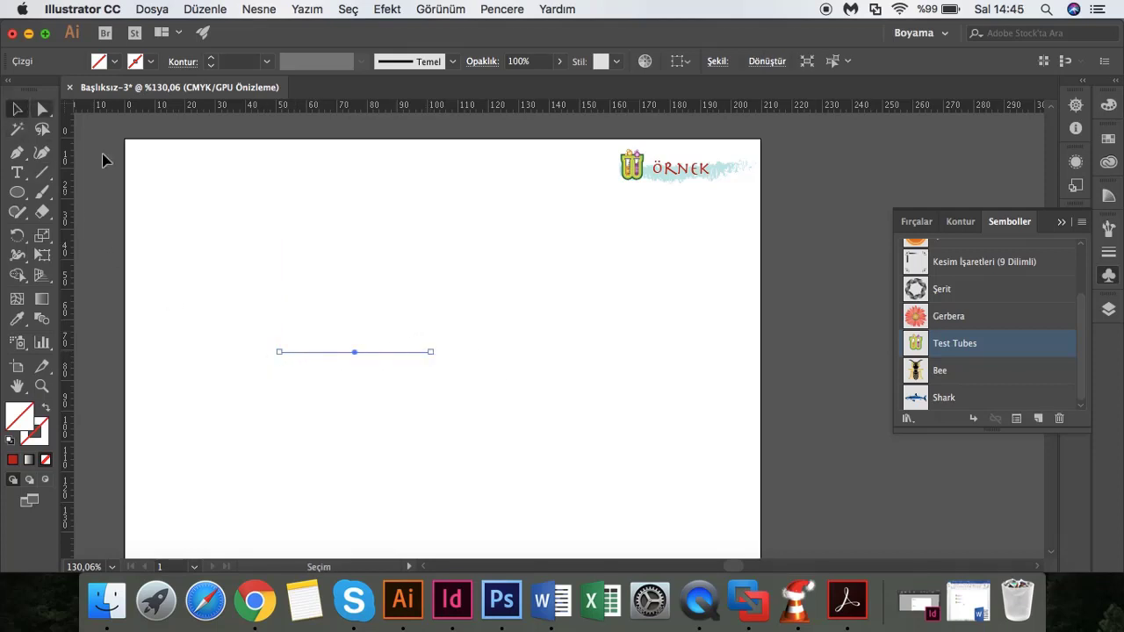
left_click(490, 494)
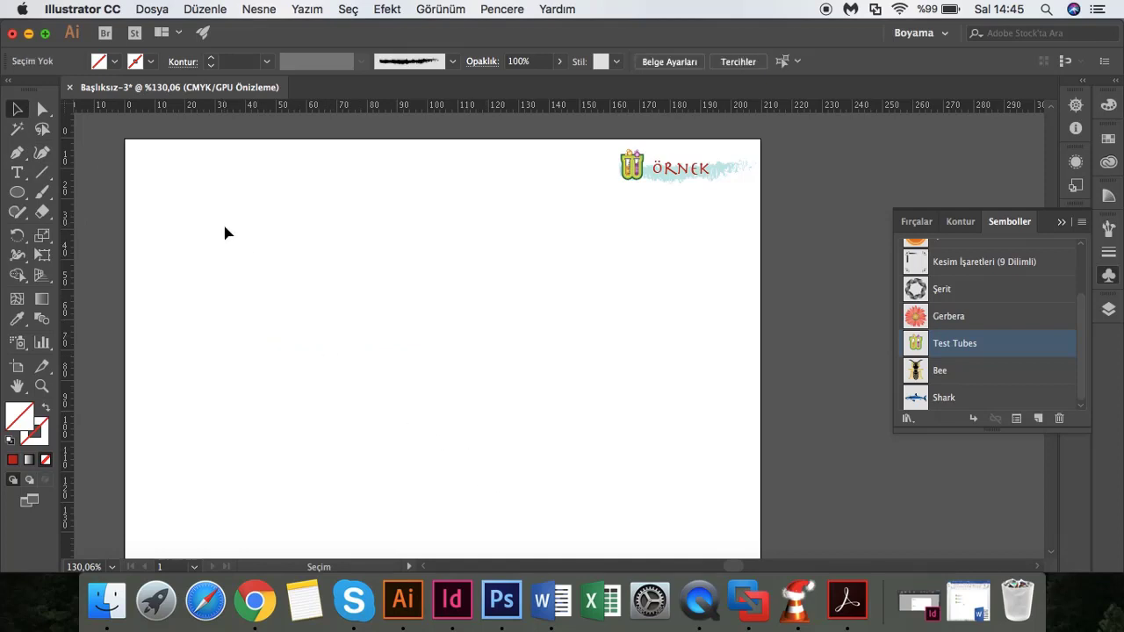
left_click_drag(225, 232, 506, 472)
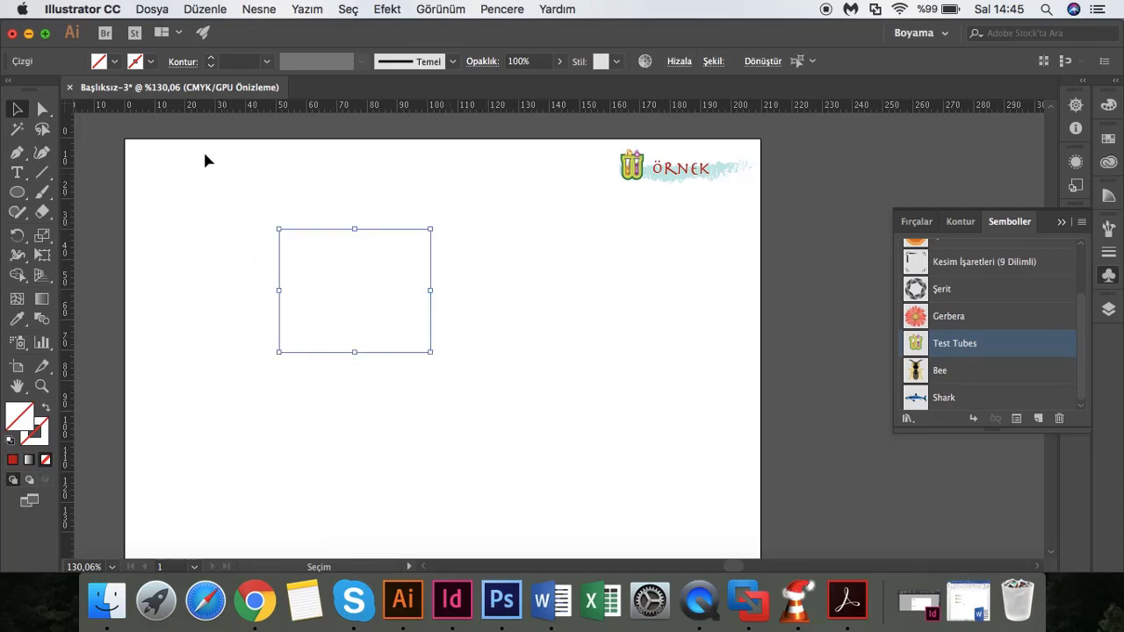
- Give both axis lines a teal stroke
left_click(150, 62)
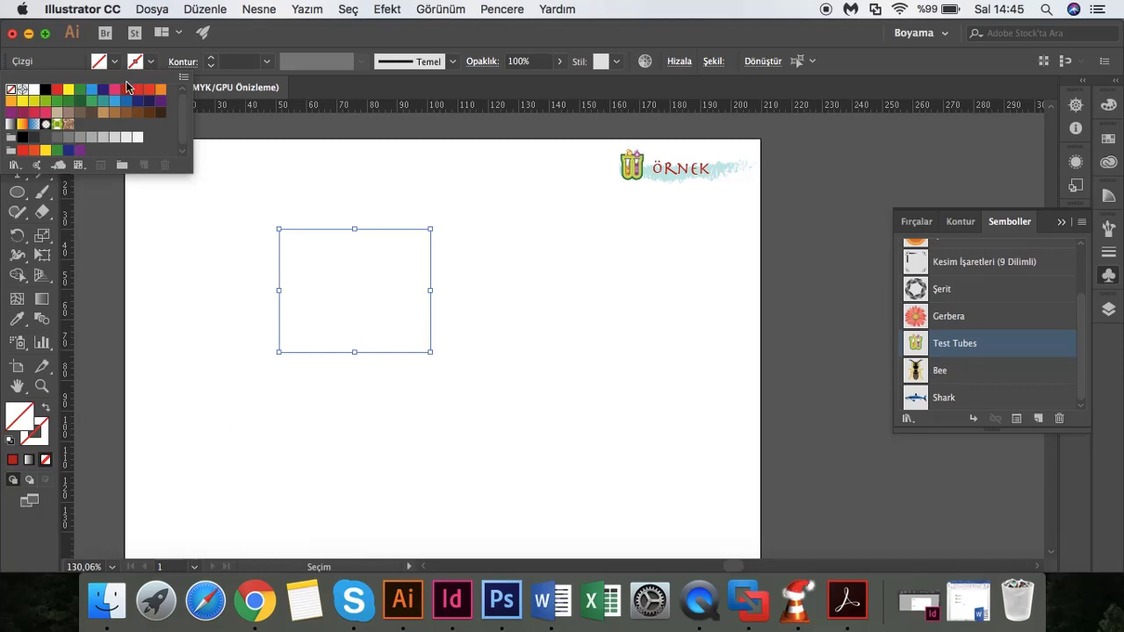
left_click(105, 99)
left_click(471, 437)
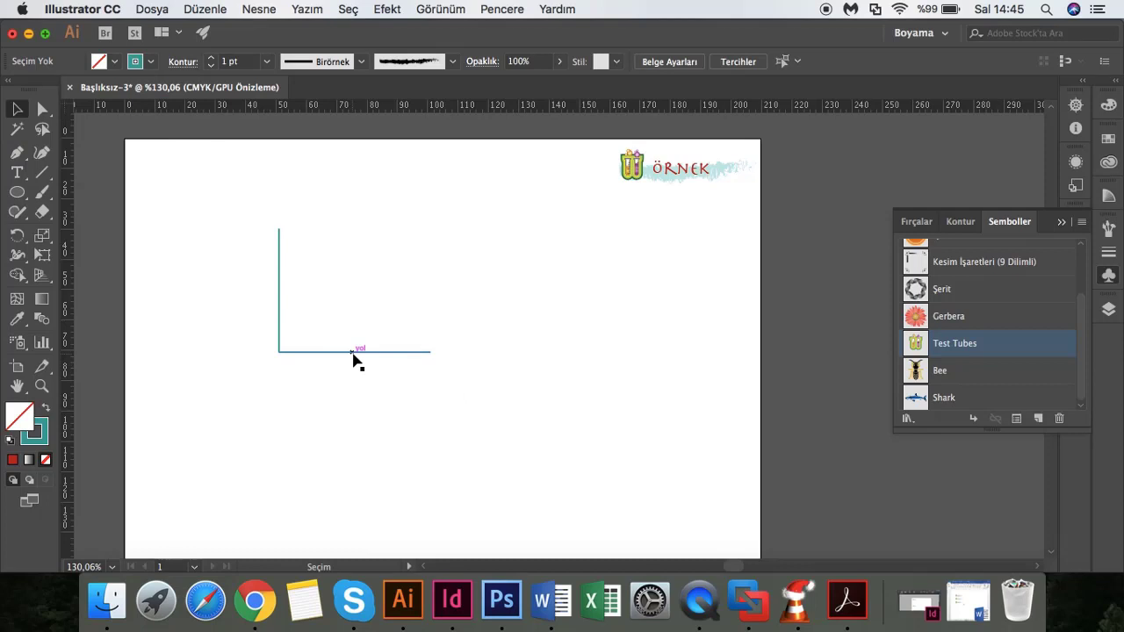
- Apply the Standart_Oklar Arrow 1.07 brush to the horizontal and vertical axis lines
left_click(453, 61)
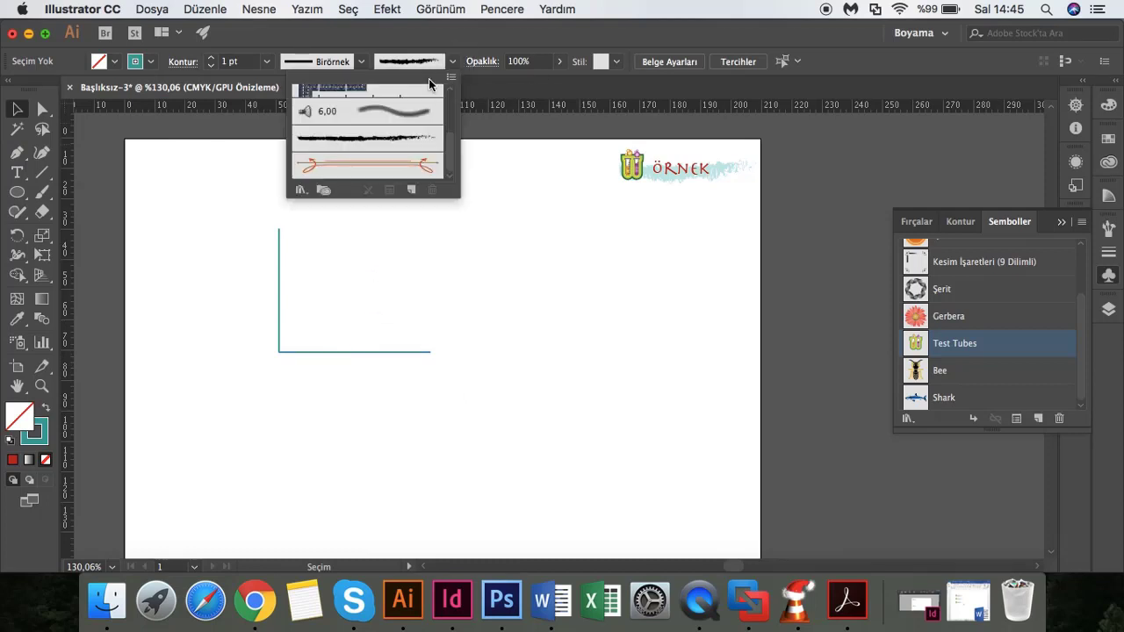
left_click(301, 191)
mouse_move(323, 278)
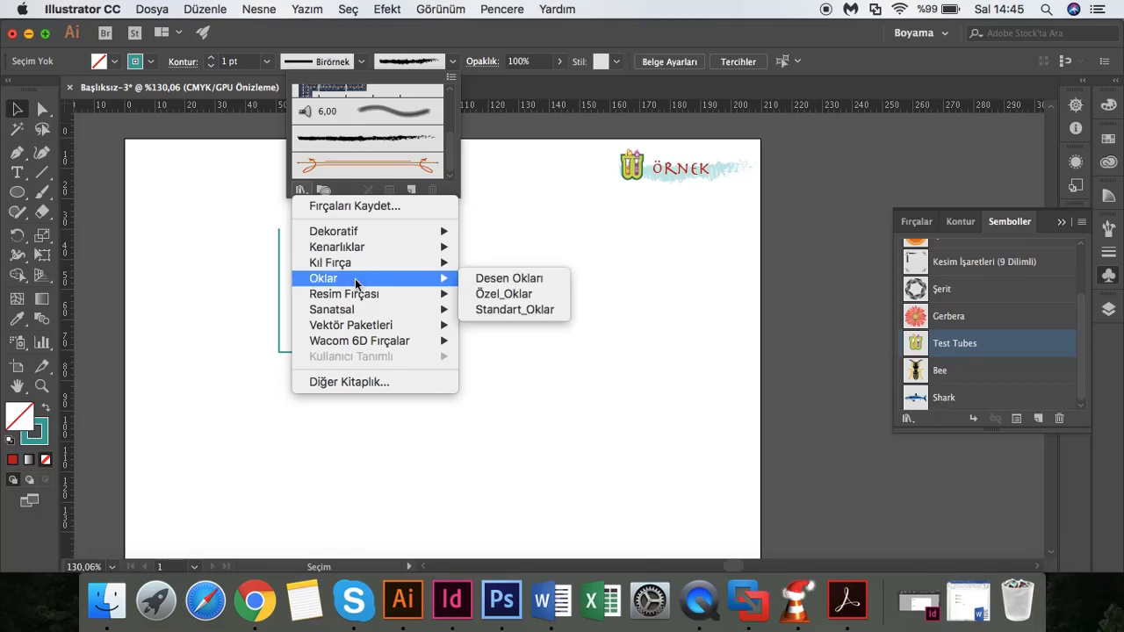
left_click(503, 309)
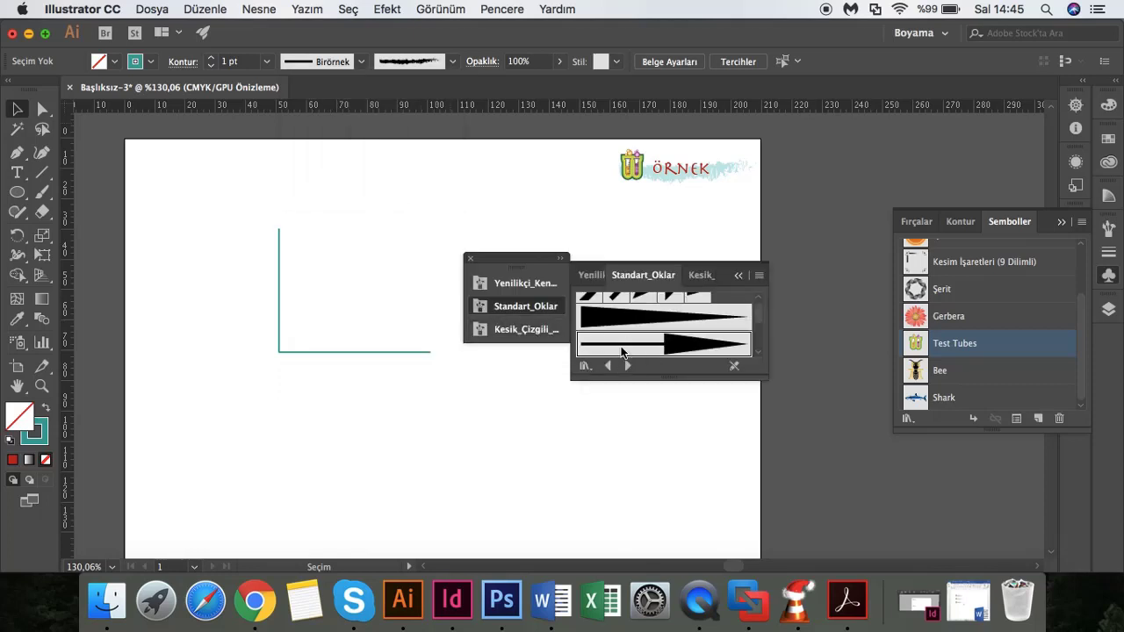
left_click(622, 348)
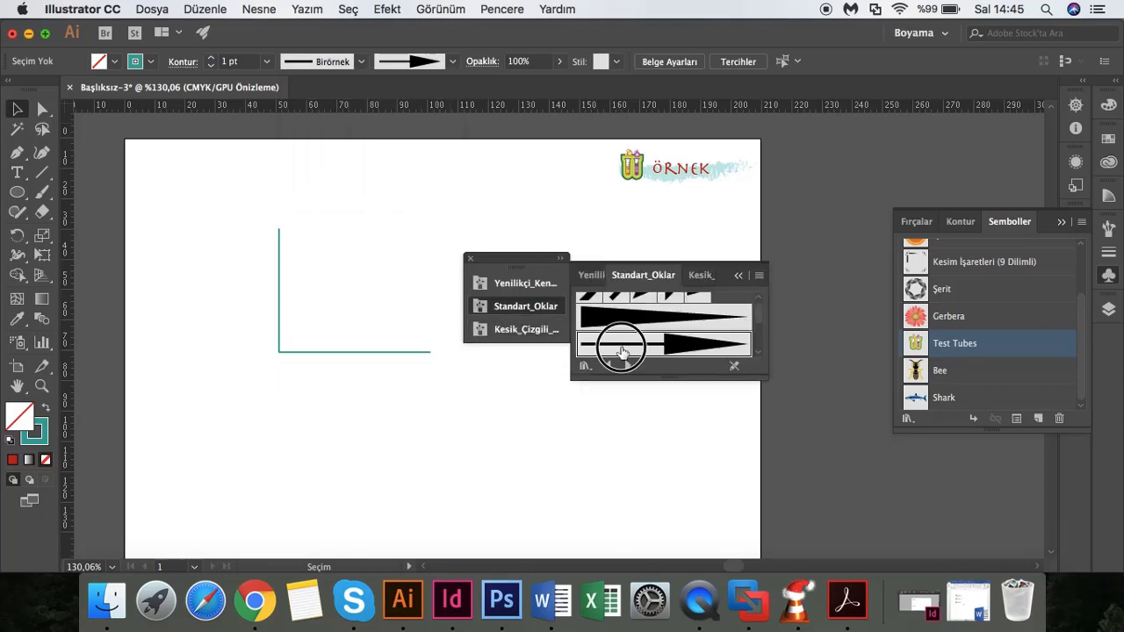
left_click(368, 352)
left_click(670, 346)
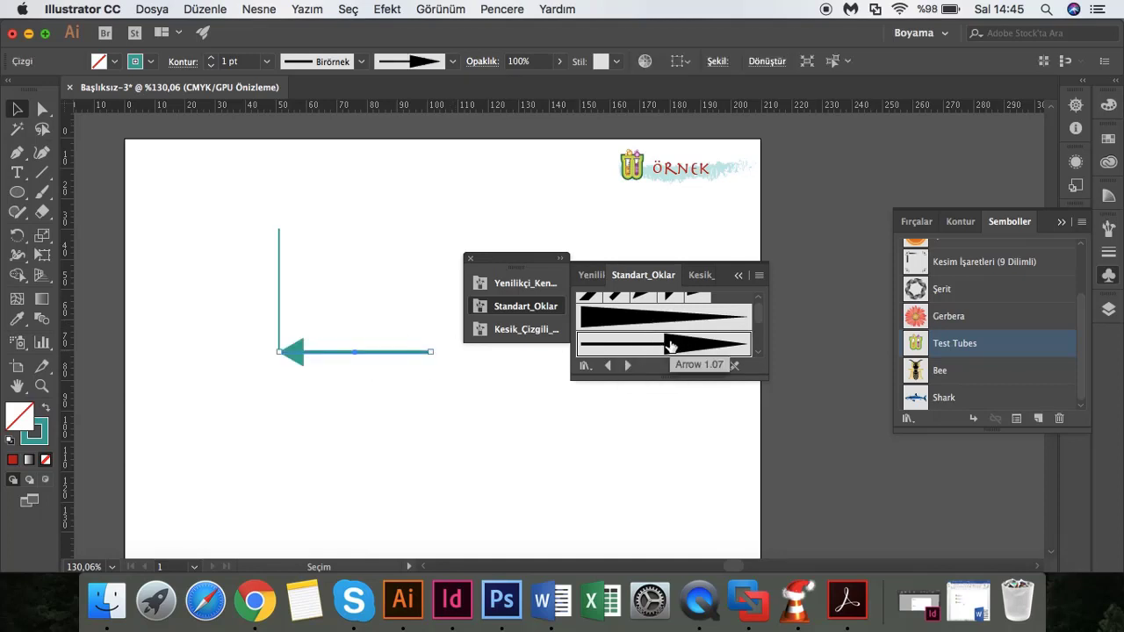
left_click(281, 259)
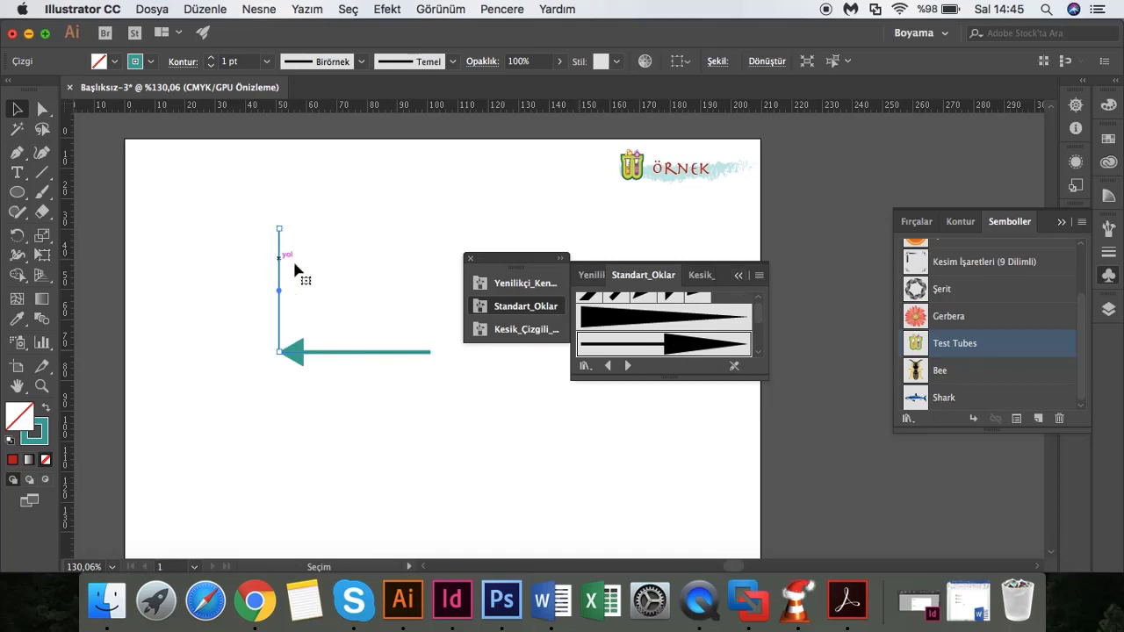
left_click(669, 348)
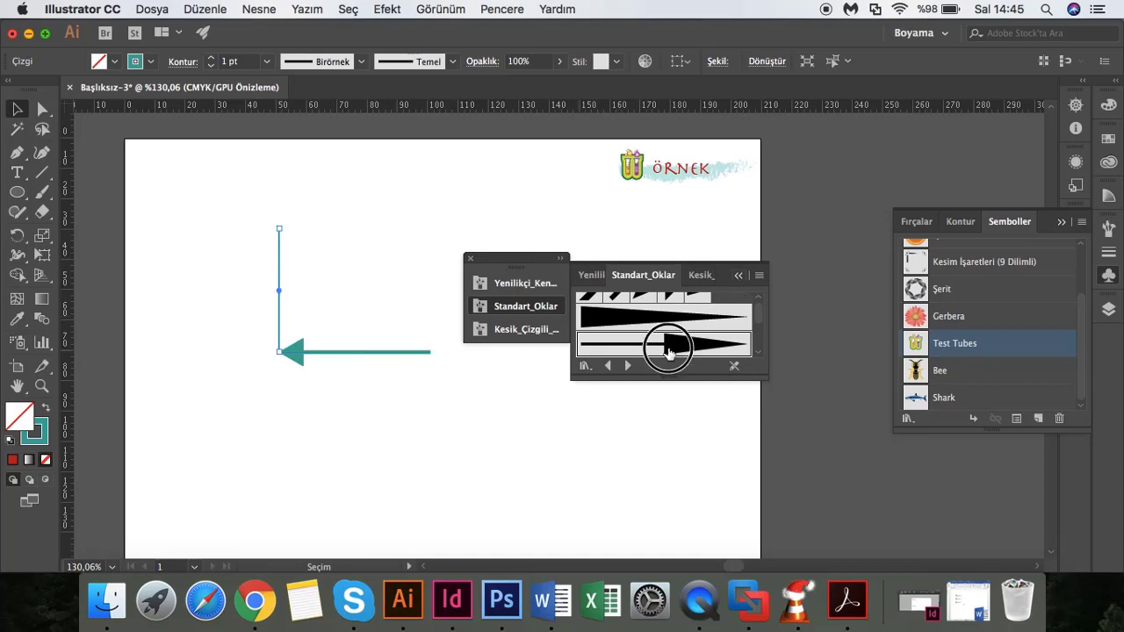
left_click(738, 275)
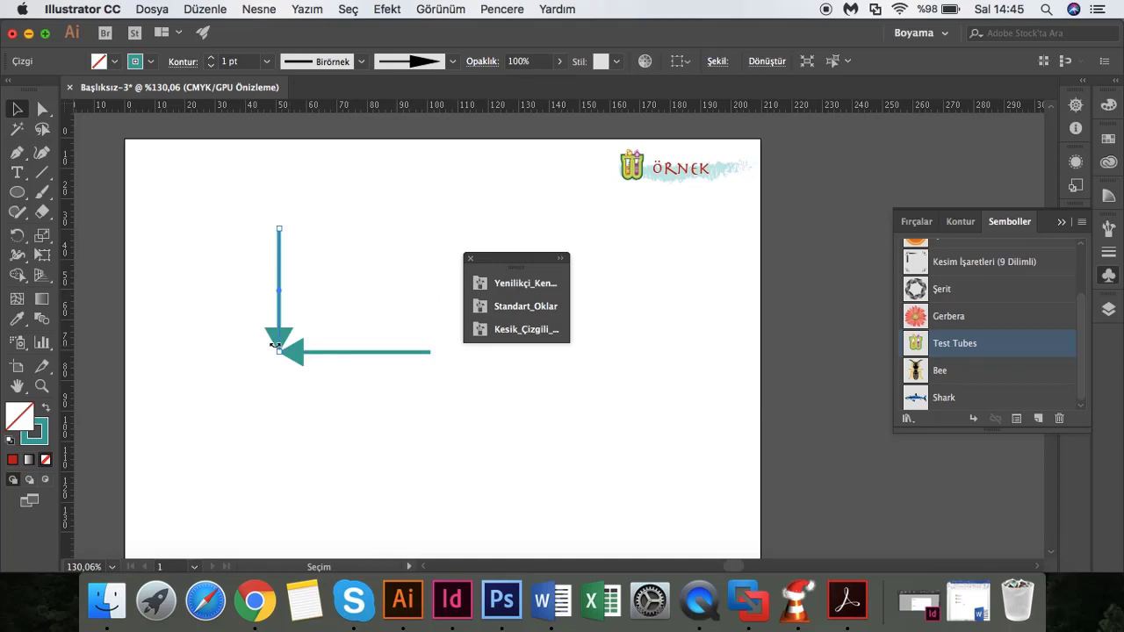
- Orient the arrows so the vertical axis points up and the horizontal points right
mouse_move(276, 344)
left_mouse_down()
mouse_move(252, 339)
mouse_move(276, 195)
left_mouse_up()
left_click_drag(281, 355, 289, 344)
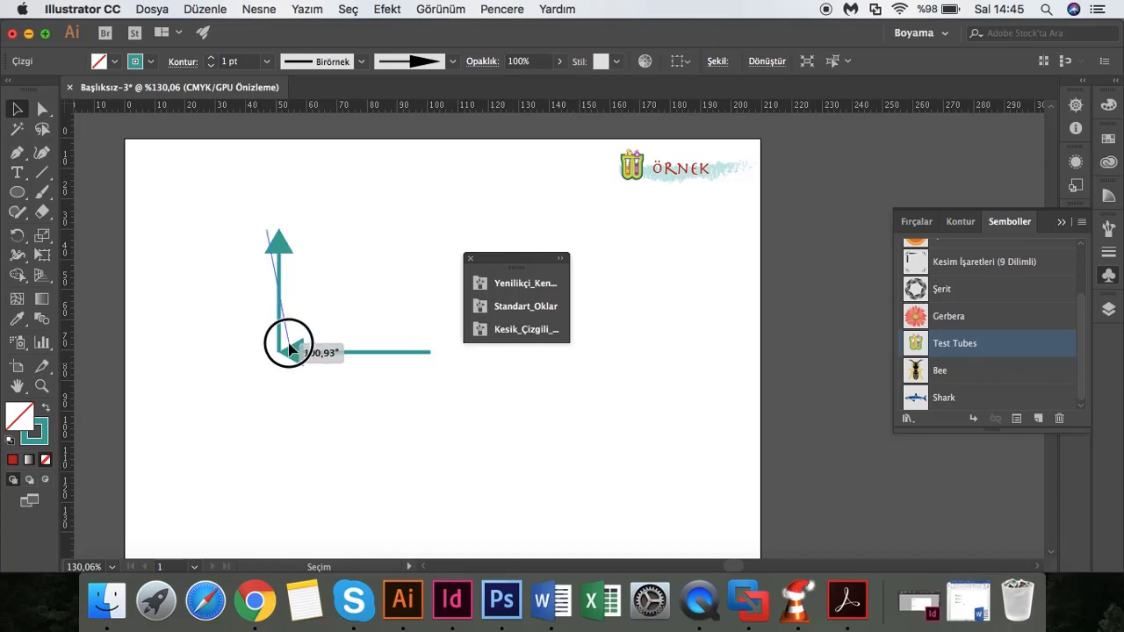
key("ctrl+z")
left_click(329, 353)
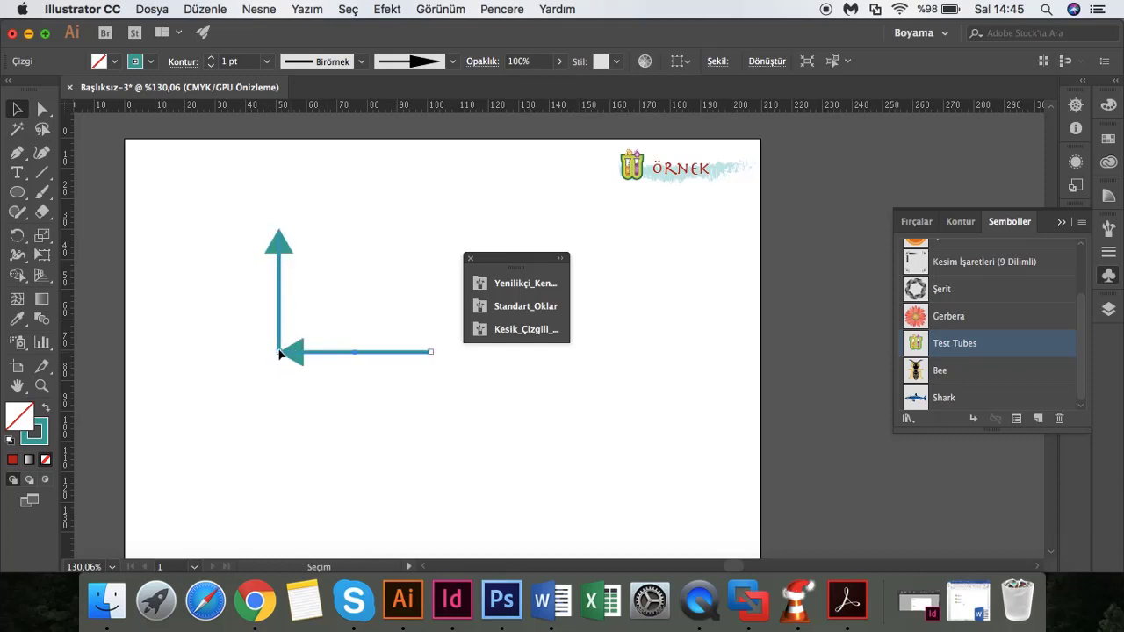
left_click_drag(286, 354, 437, 356)
- Finish the horizontal arrow, then reduce both teal axis arrow strokes to 0,25 pt
left_click(561, 258)
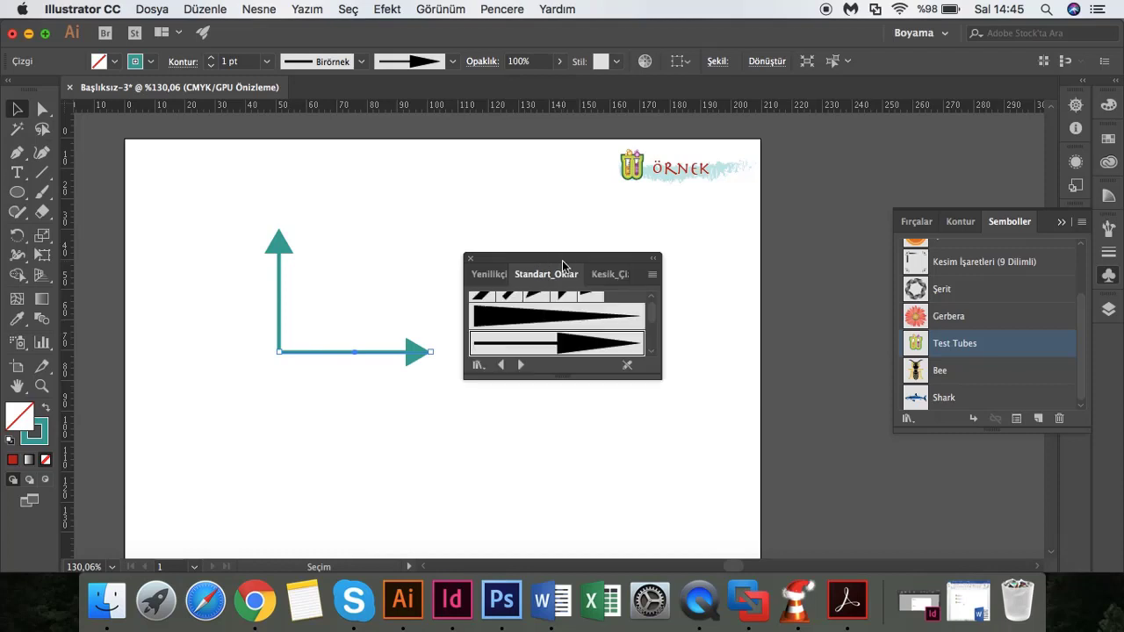
left_click(470, 258)
left_click(479, 408)
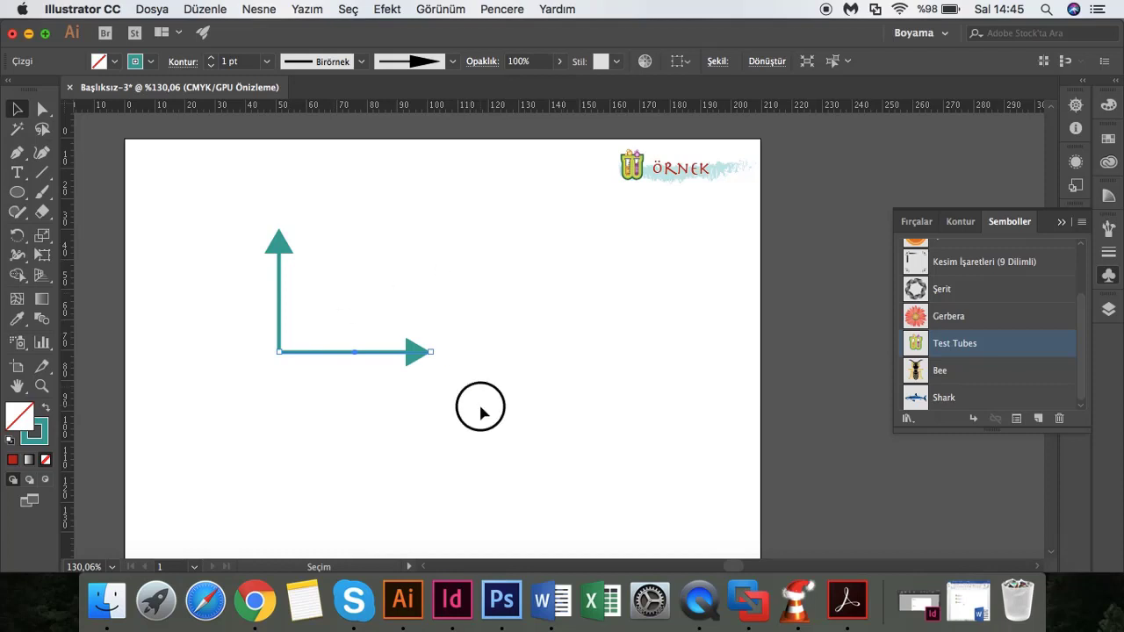
left_click_drag(355, 338, 466, 406)
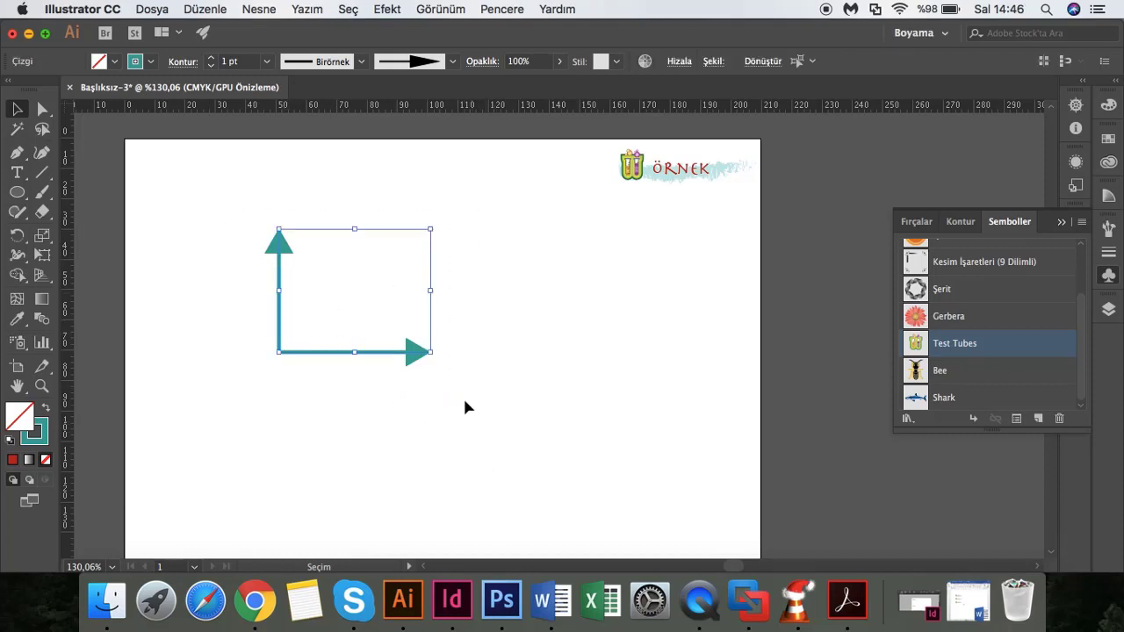
left_click(209, 65)
left_click(209, 66)
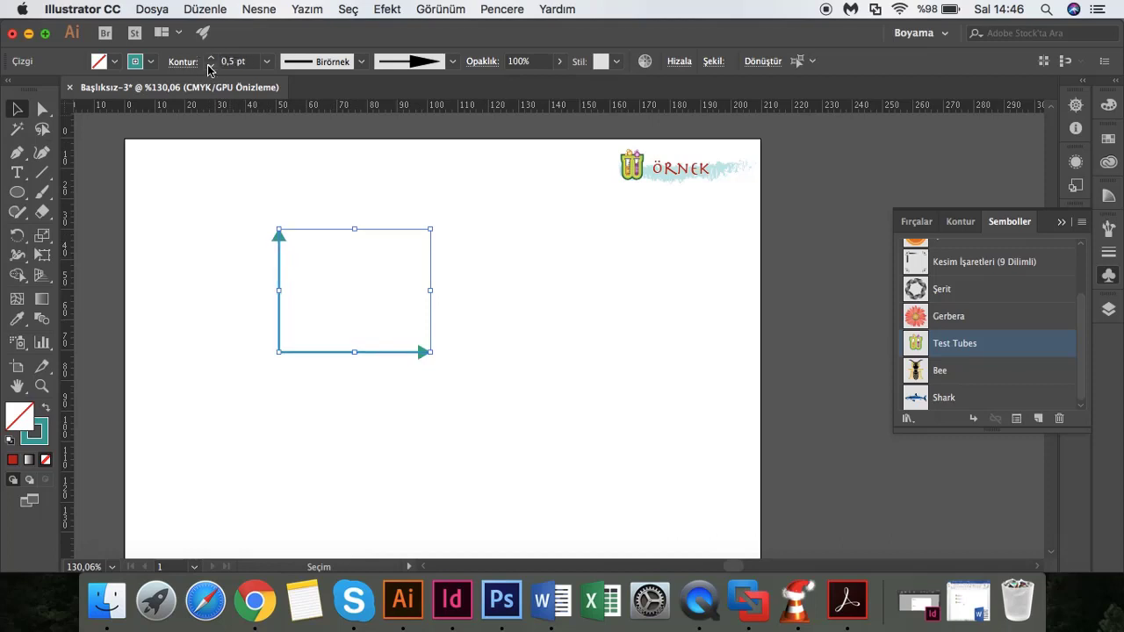
left_click(313, 460)
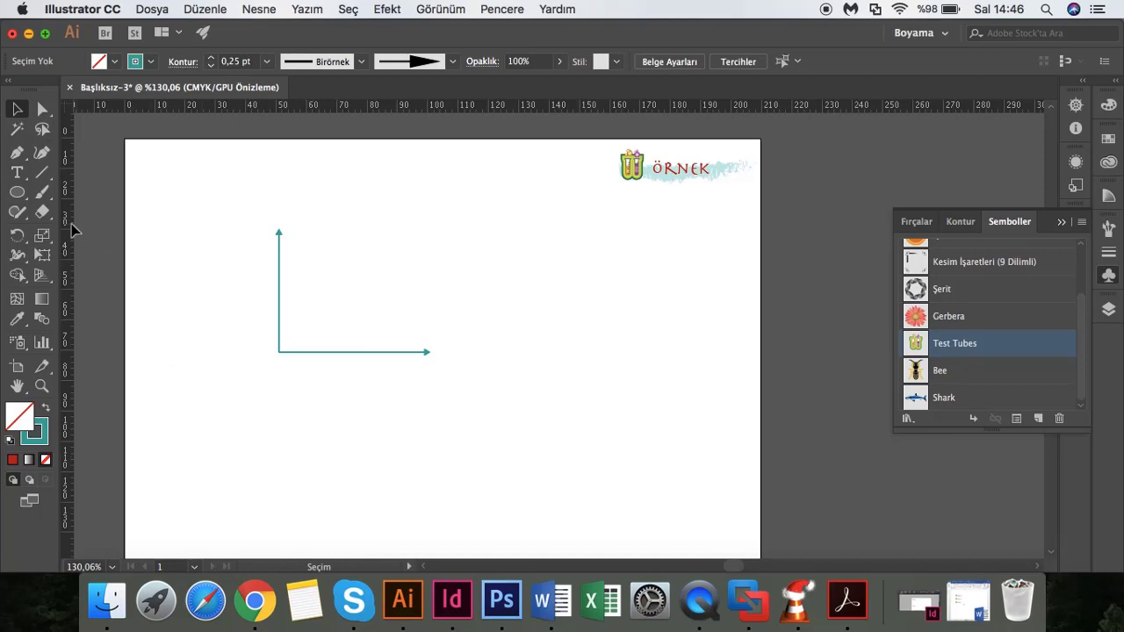
left_click(42, 176)
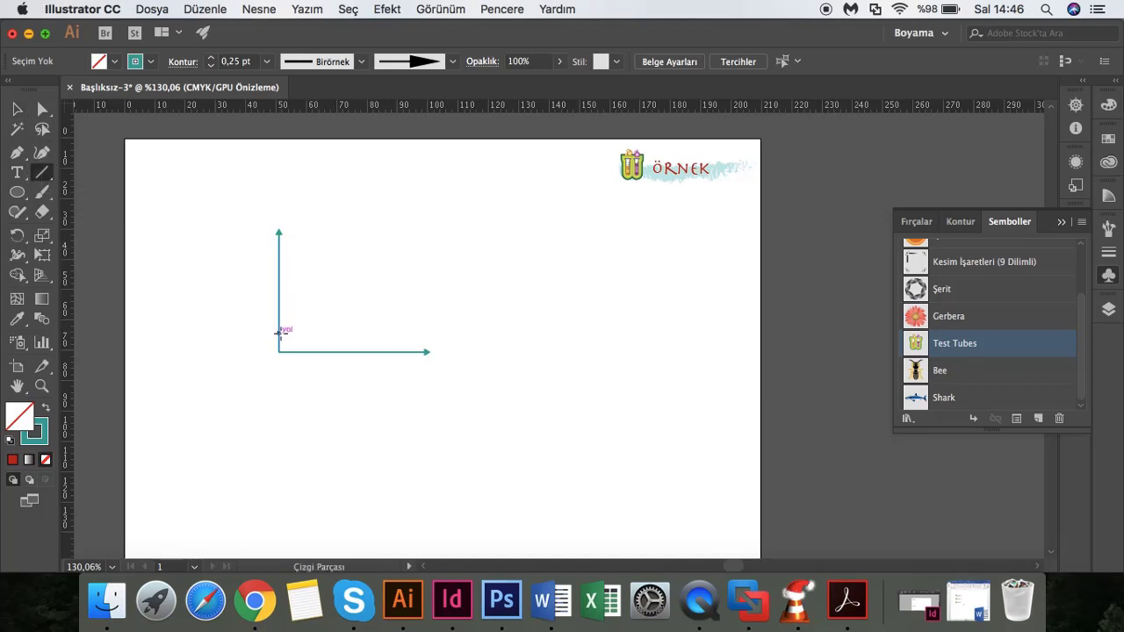
- Draw the zigzag data line from the vertical axis: a rising, a flat, then a diagonal segment
left_click(279, 332)
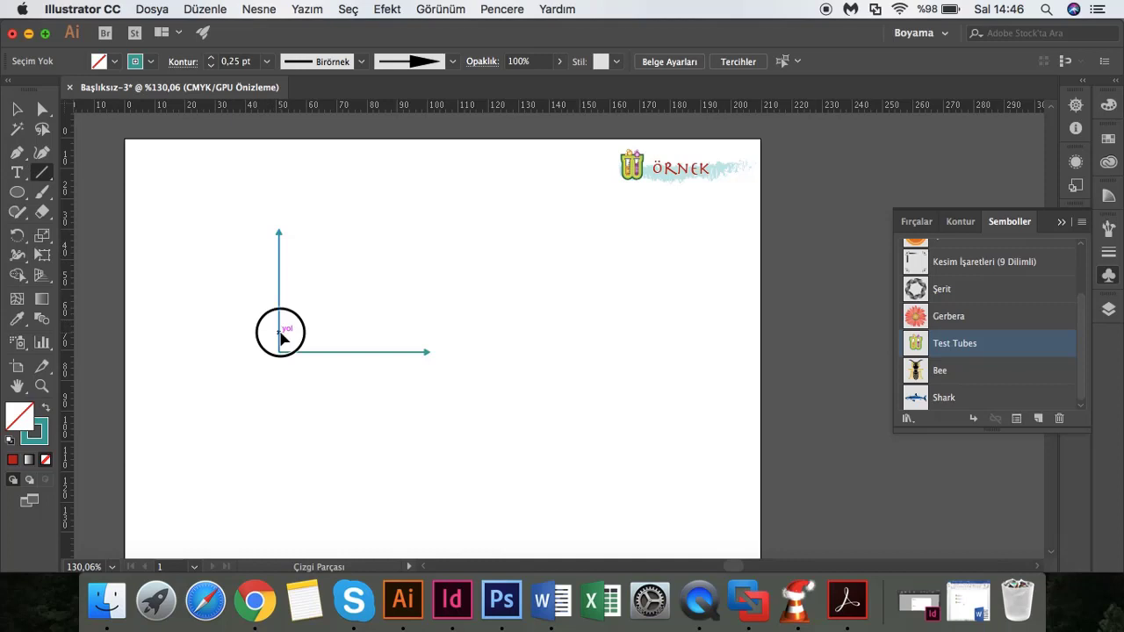
left_click_drag(281, 334, 316, 299)
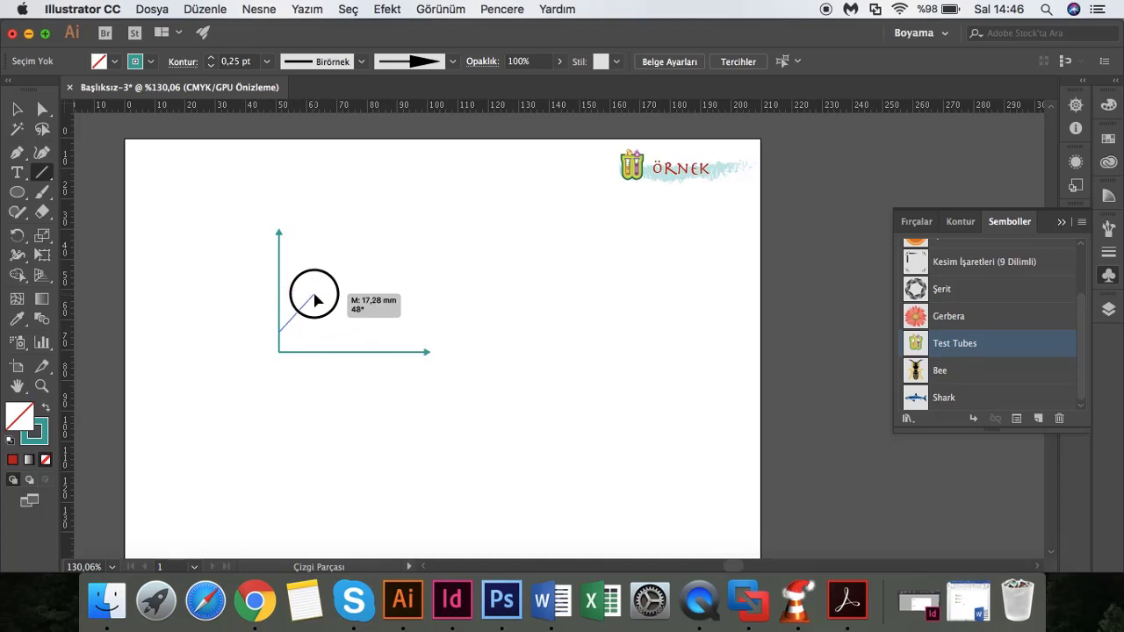
left_click_drag(314, 300, 315, 297)
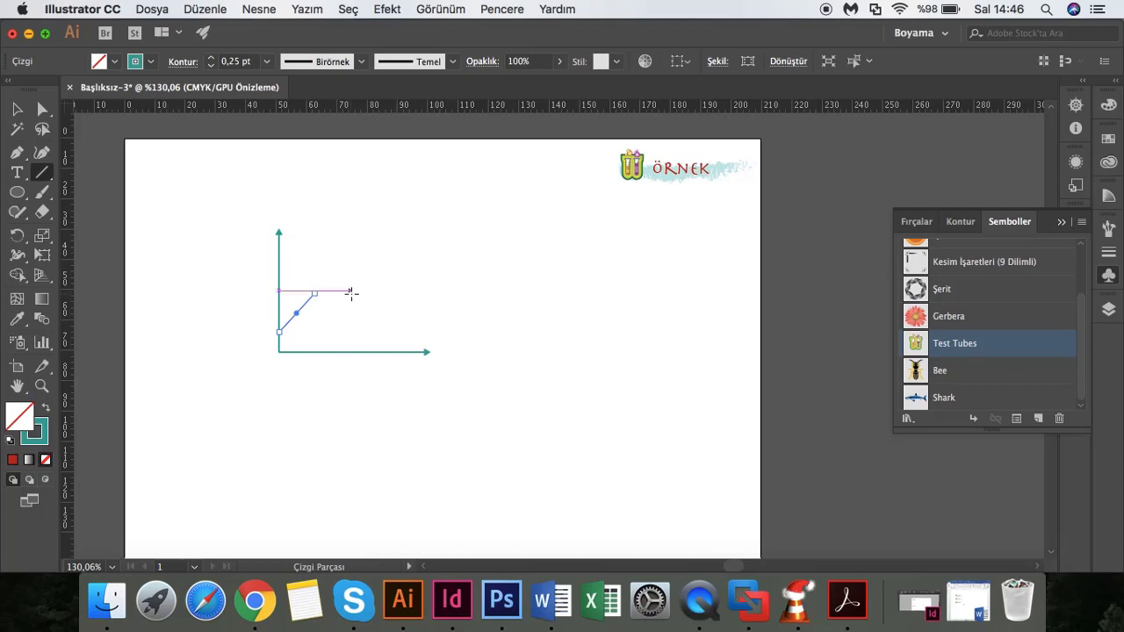
left_click(351, 293)
left_click_drag(351, 292, 313, 292)
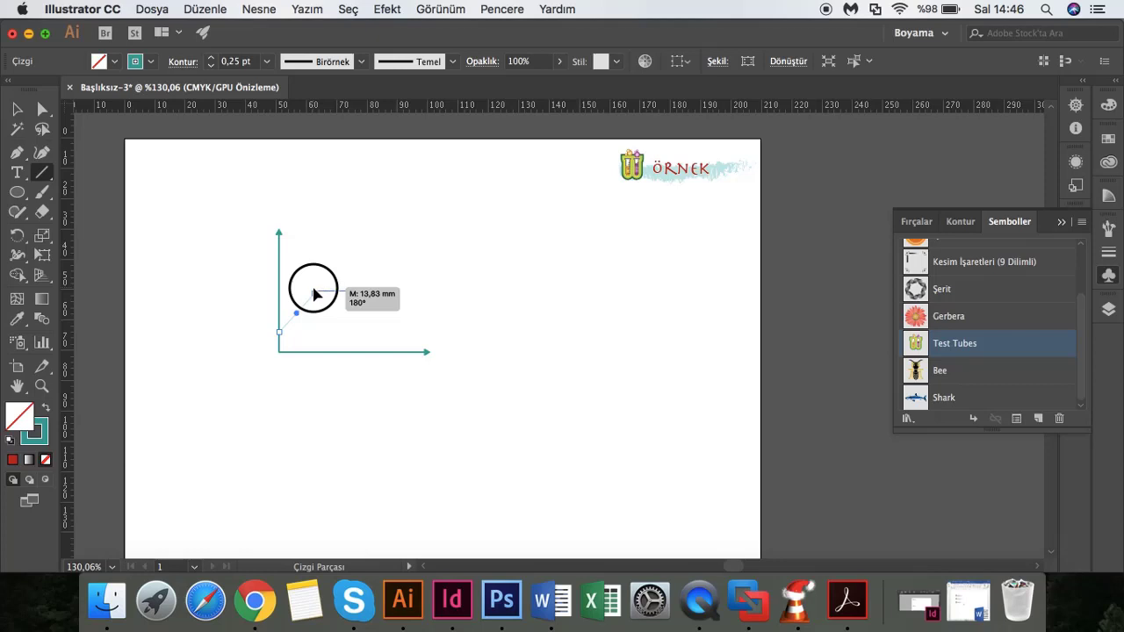
left_click_drag(315, 293, 314, 290)
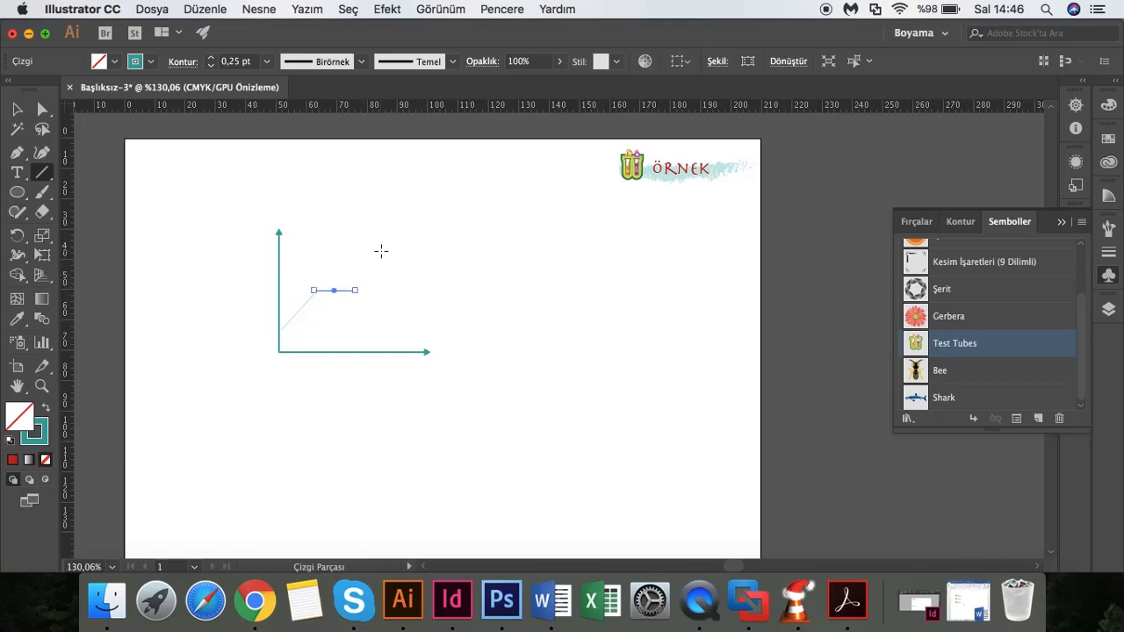
left_click_drag(383, 249, 365, 288)
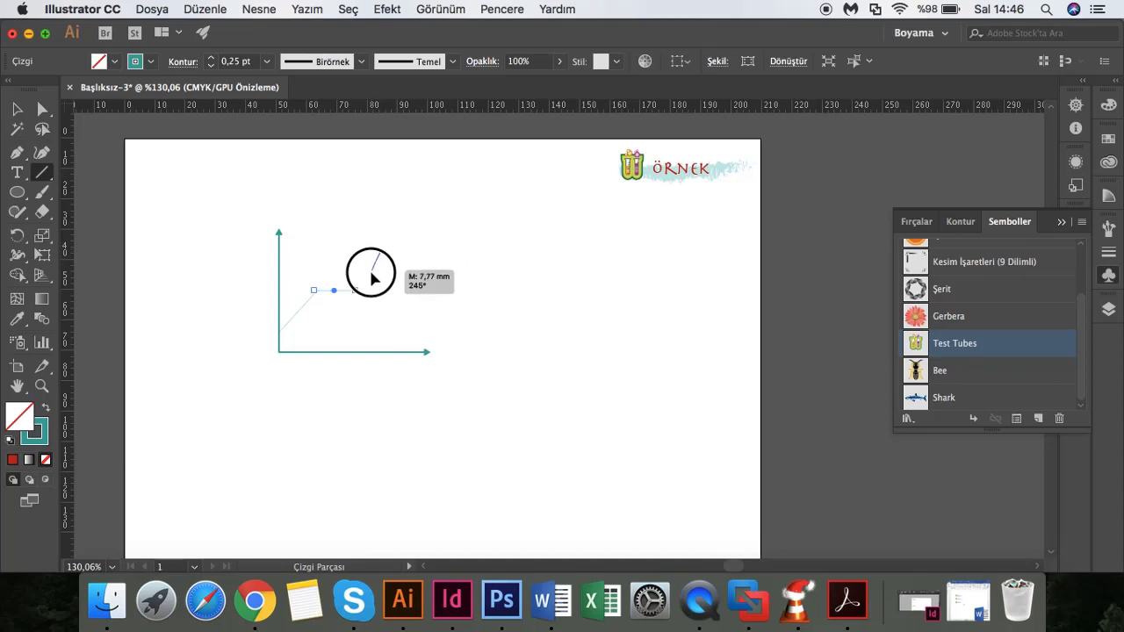
left_click_drag(365, 288, 356, 290)
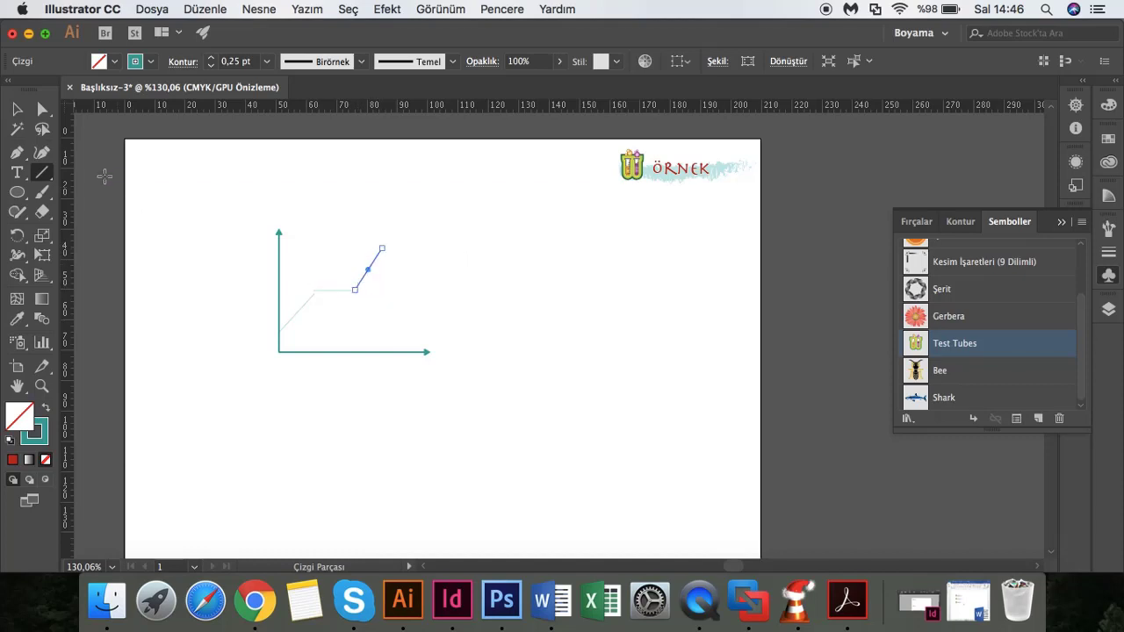
- Give the whole zigzag line a red stroke at 1 pt weight
left_click(17, 107)
left_click(619, 254)
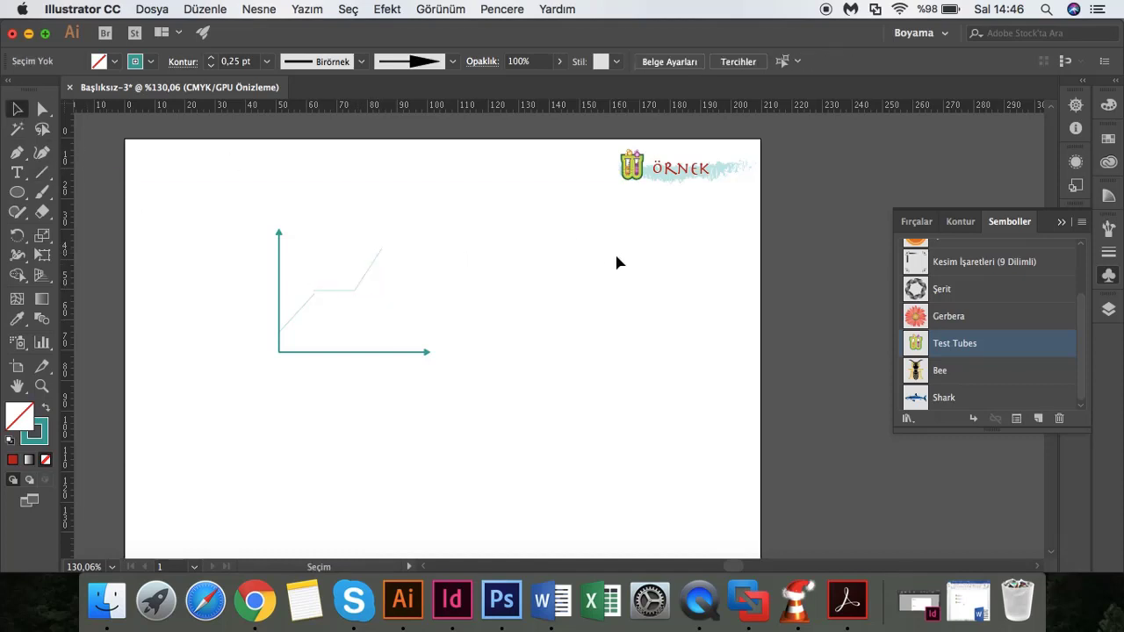
left_click_drag(305, 257, 389, 319)
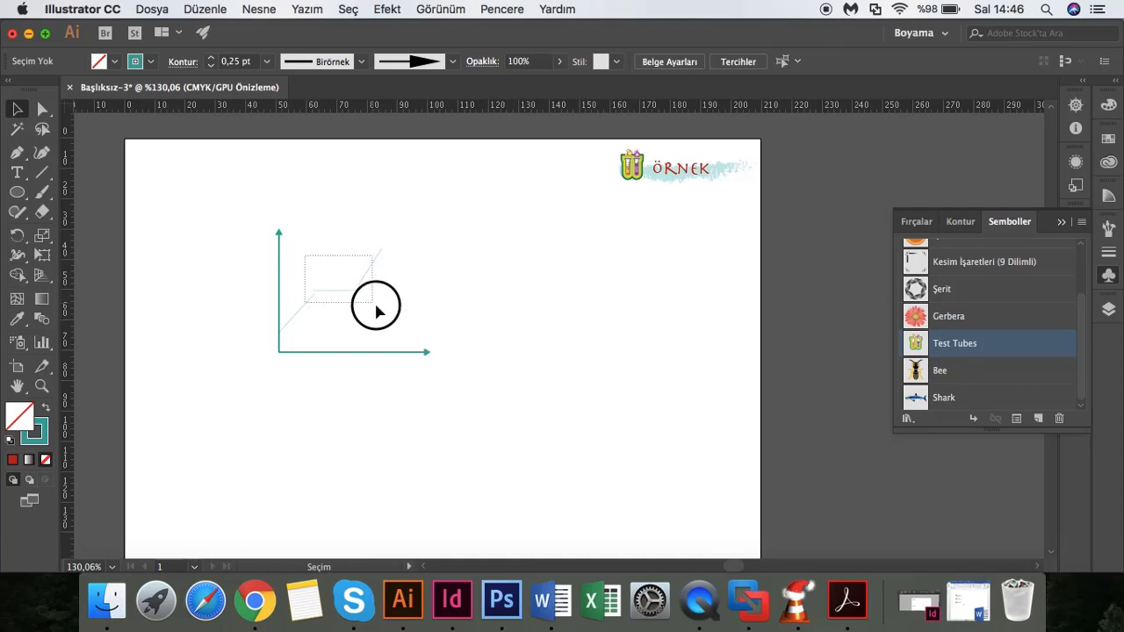
left_click(136, 60)
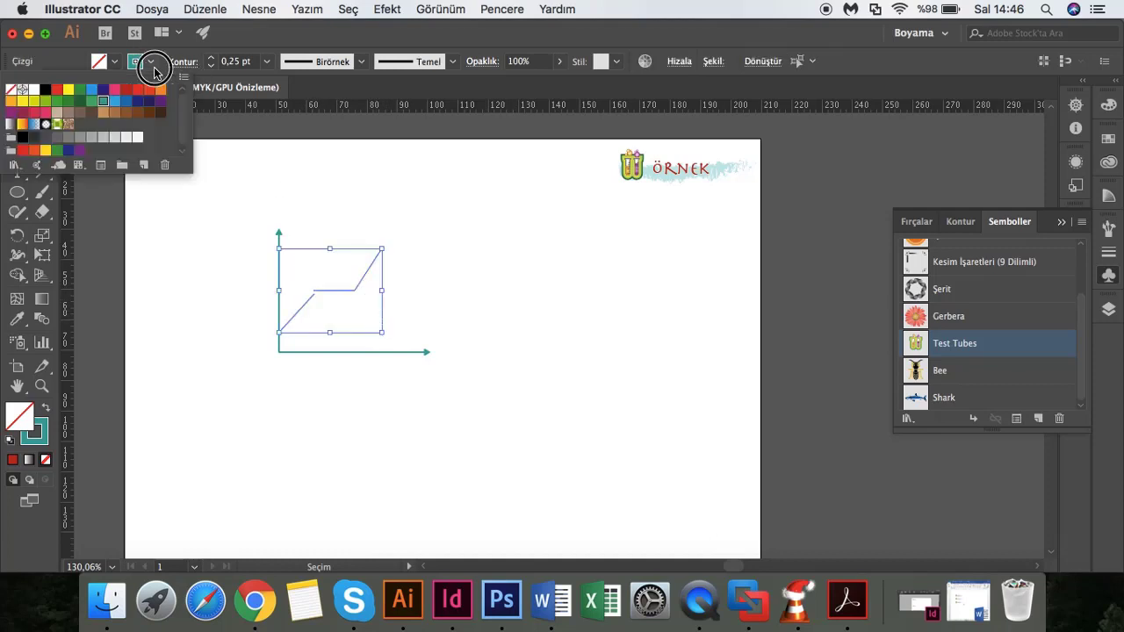
left_click(126, 89)
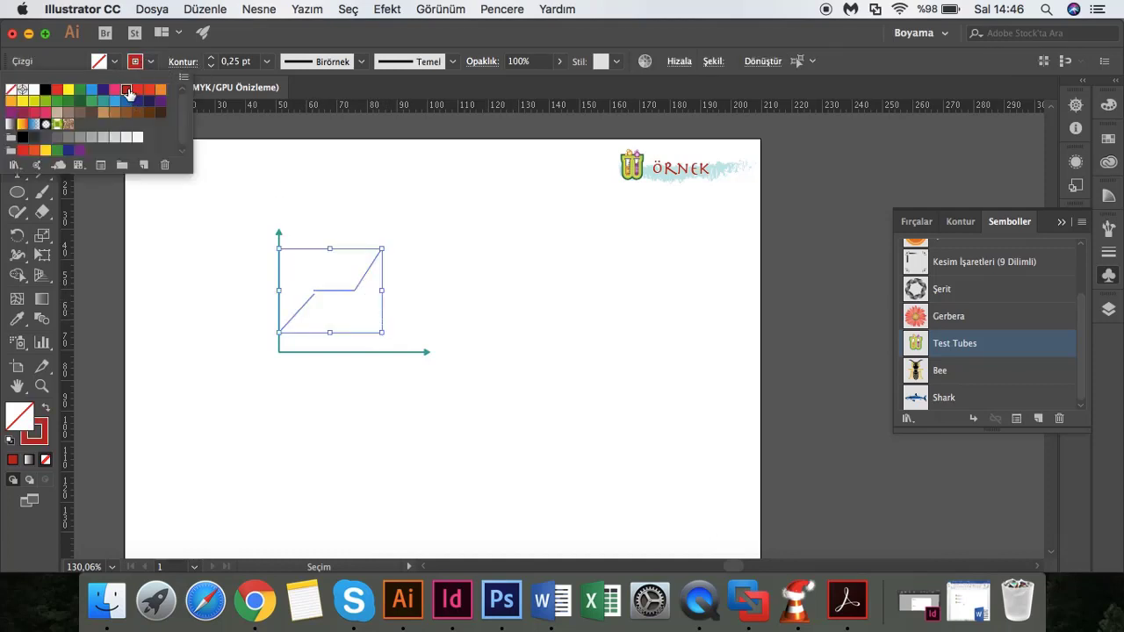
left_click(211, 60)
left_click(212, 60)
left_click(212, 60)
left_click(212, 60)
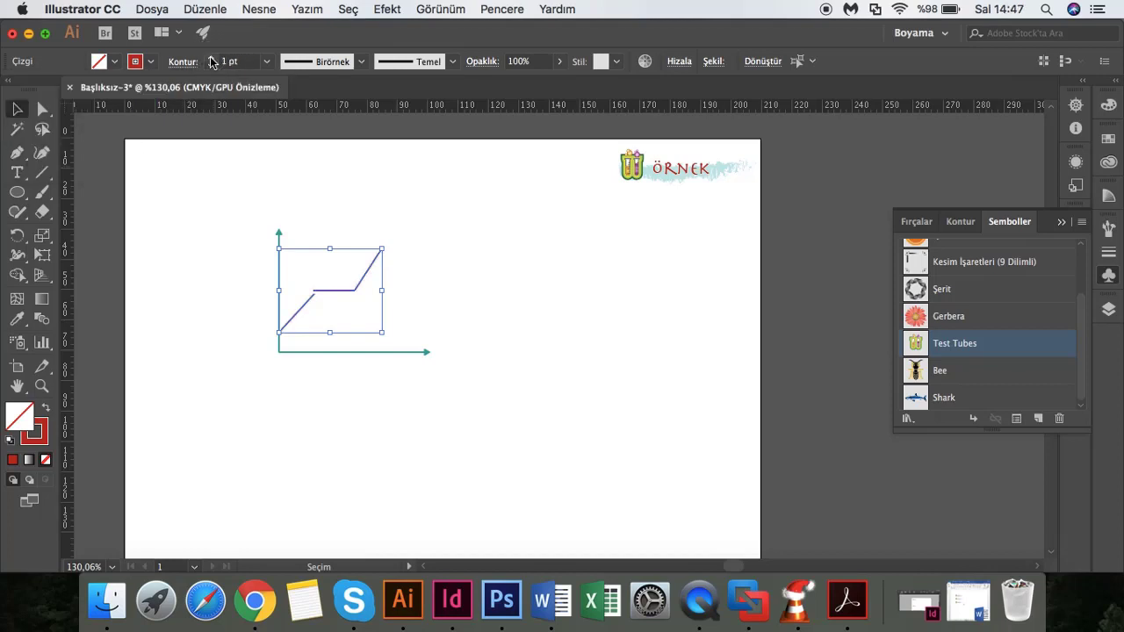
left_click(482, 275)
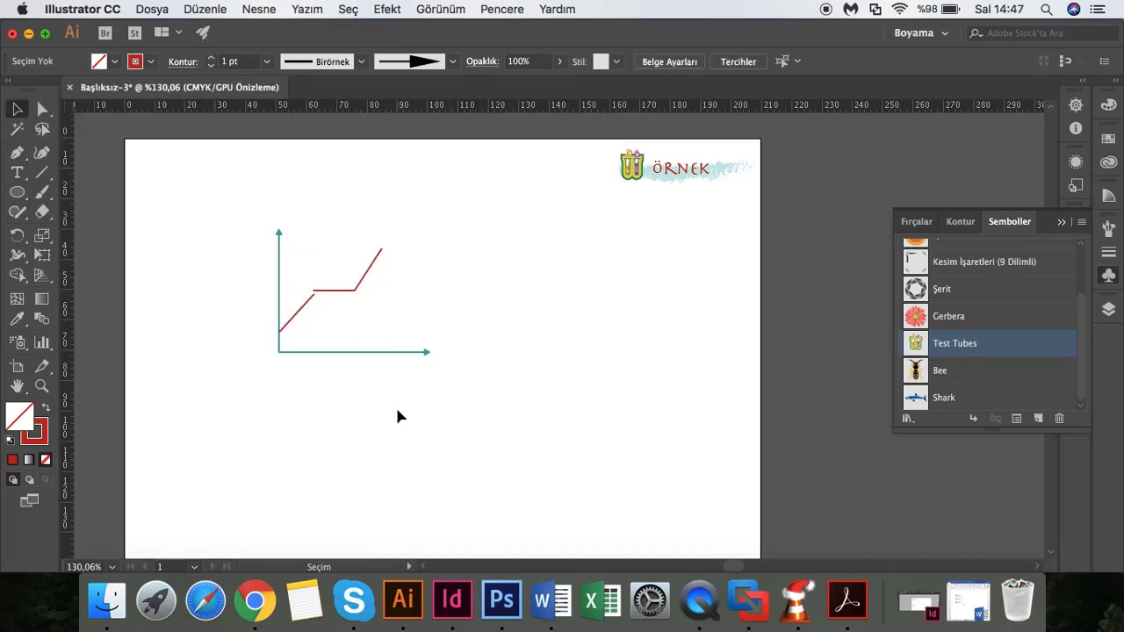
- Lower the horizontal red segment slightly and shift the diagonal down to meet it
scroll(397, 416, "up", 5)
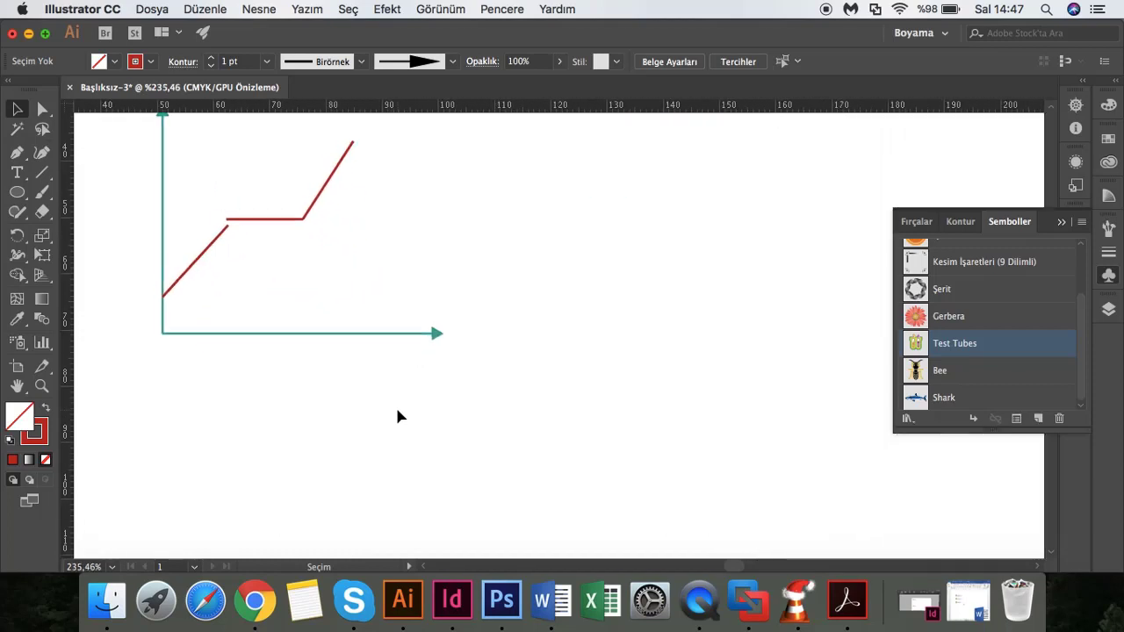
scroll(397, 416, "up", 3)
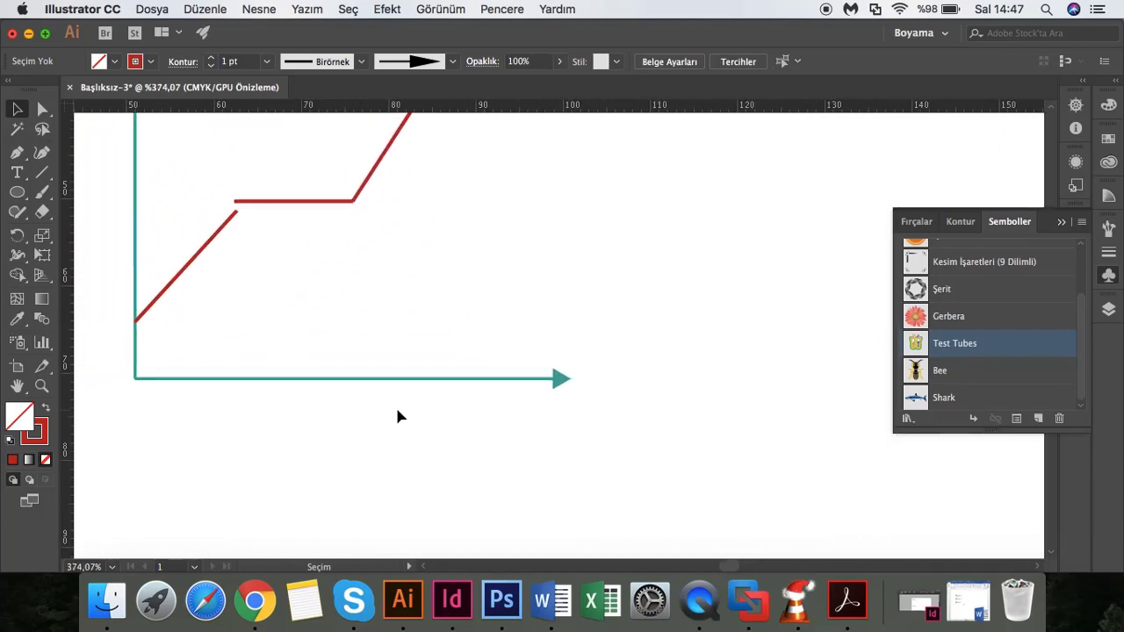
left_click_drag(270, 208, 271, 219)
left_click_drag(362, 193, 360, 195)
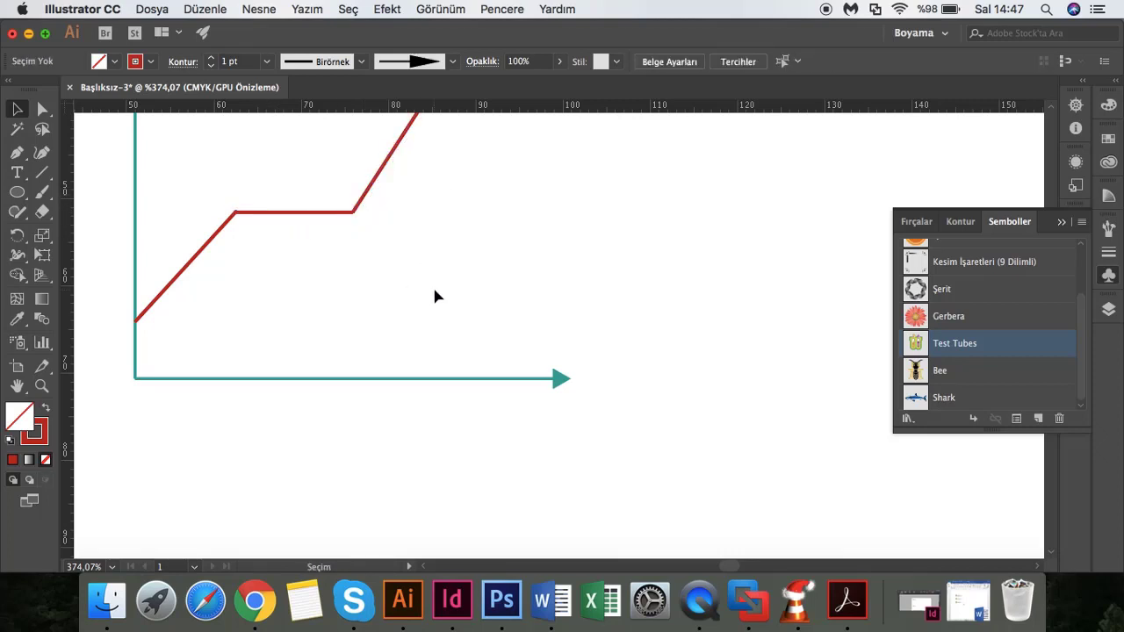
scroll(432, 285, "down", 1)
scroll(430, 306, "down", 5)
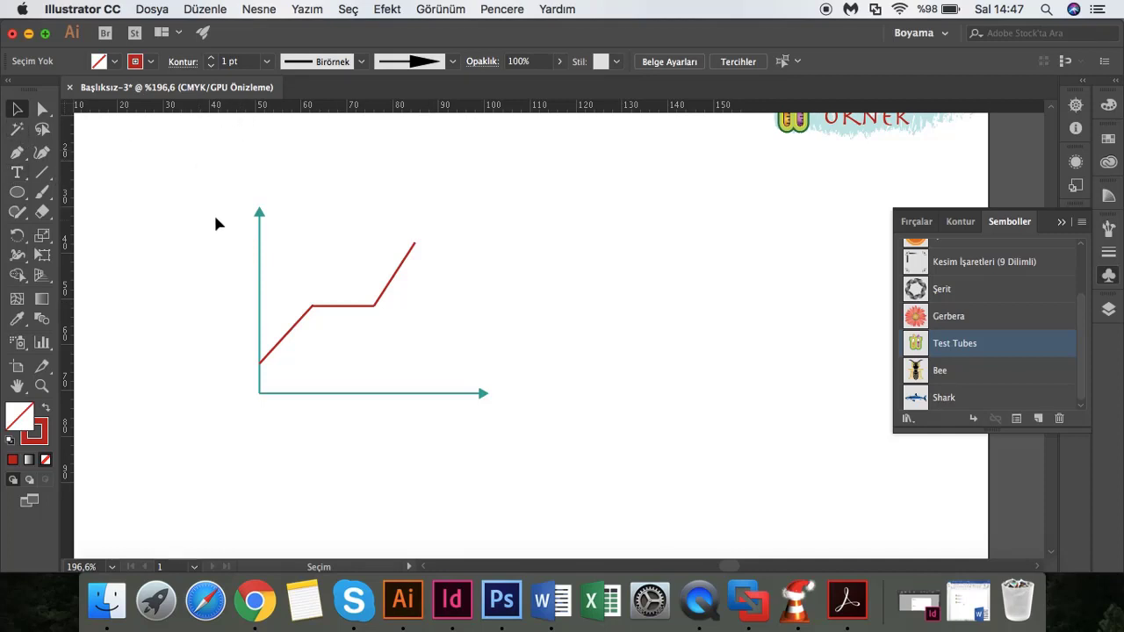
left_click_drag(221, 186, 621, 442)
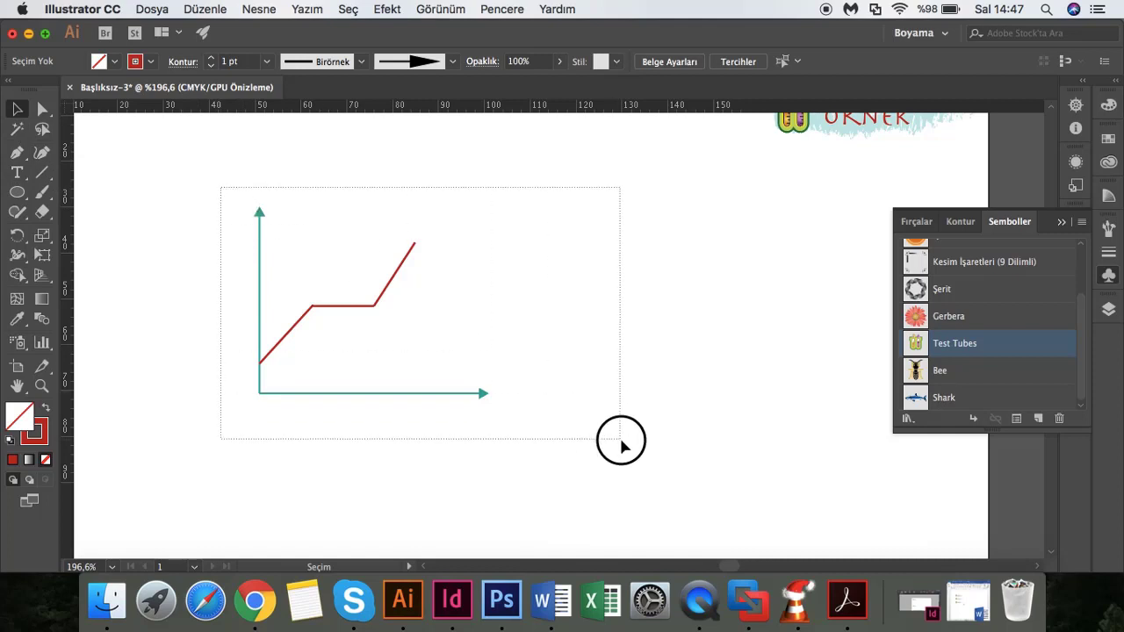
left_click(403, 487)
left_click(17, 172)
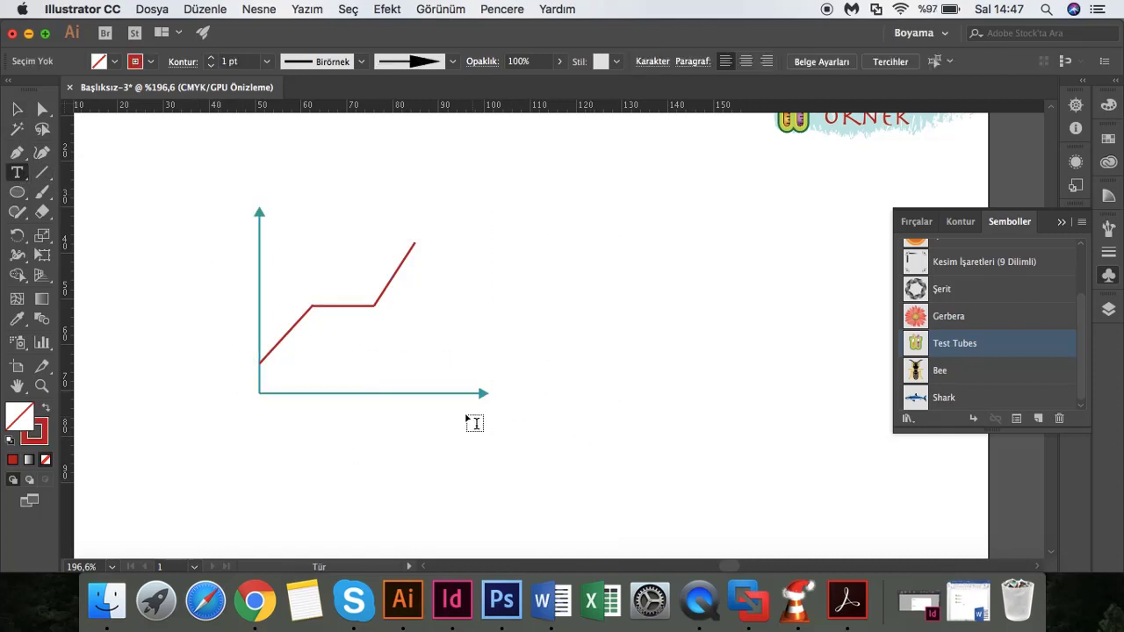
- Add an 11 pt Herculanum text label reading ZAMAN just below the x-axis arrow
left_click_drag(435, 402, 502, 419)
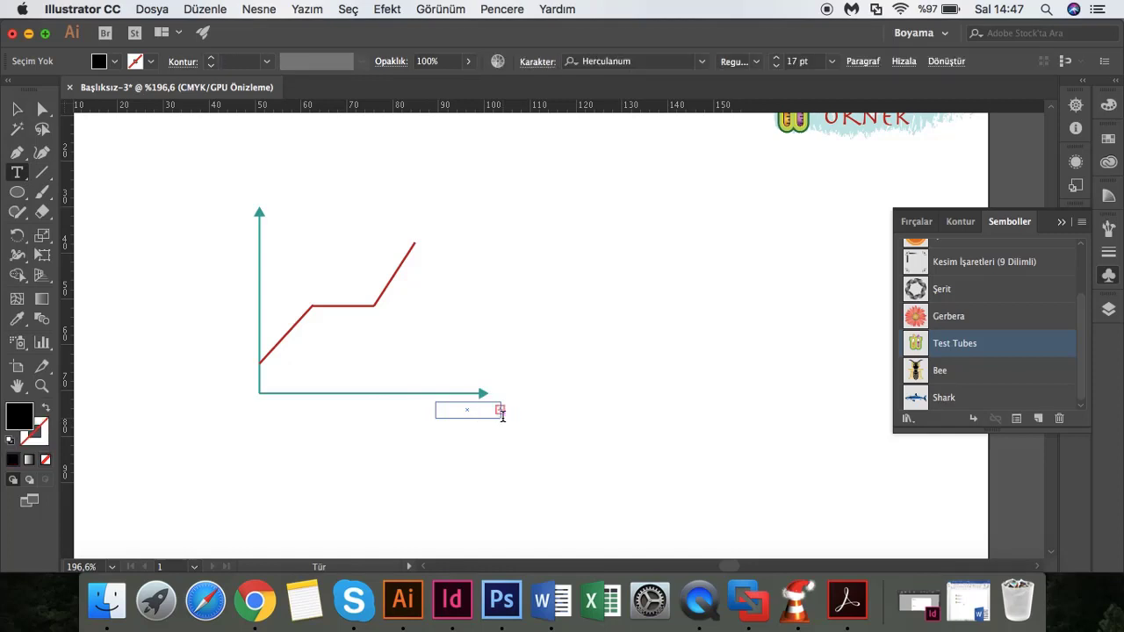
key("Escape")
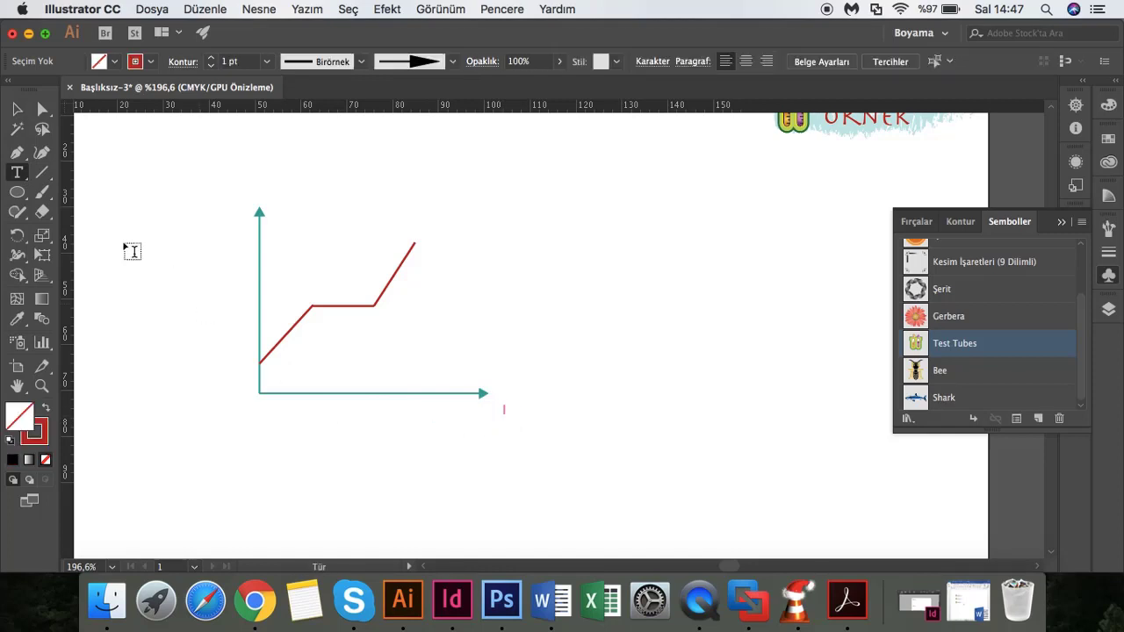
left_click(17, 109)
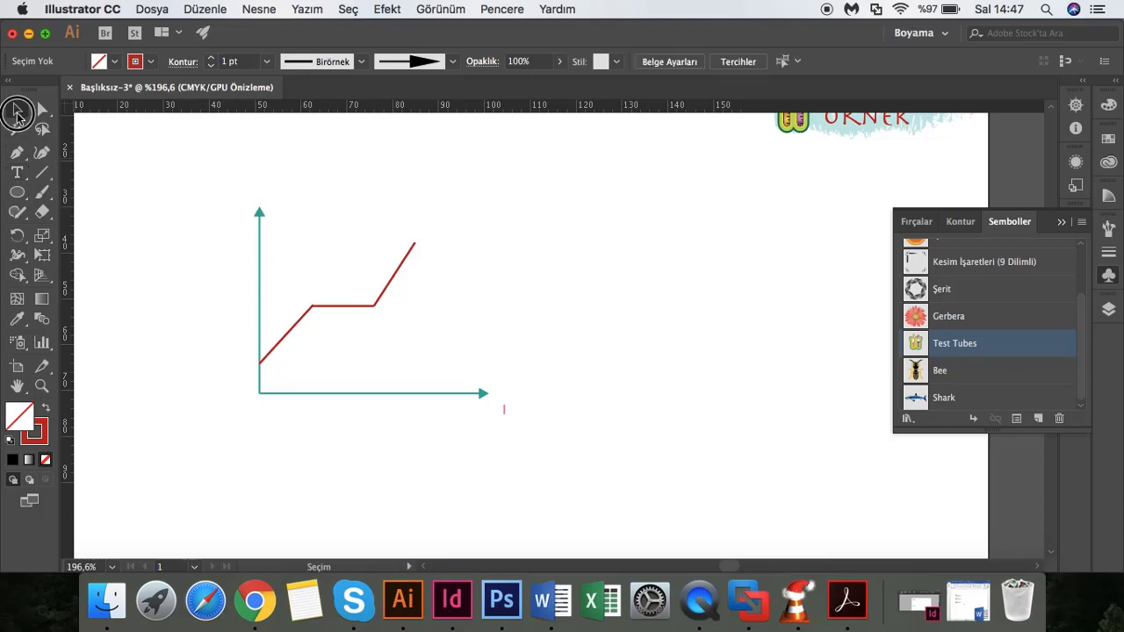
left_click(18, 171)
left_click_drag(431, 407, 530, 421)
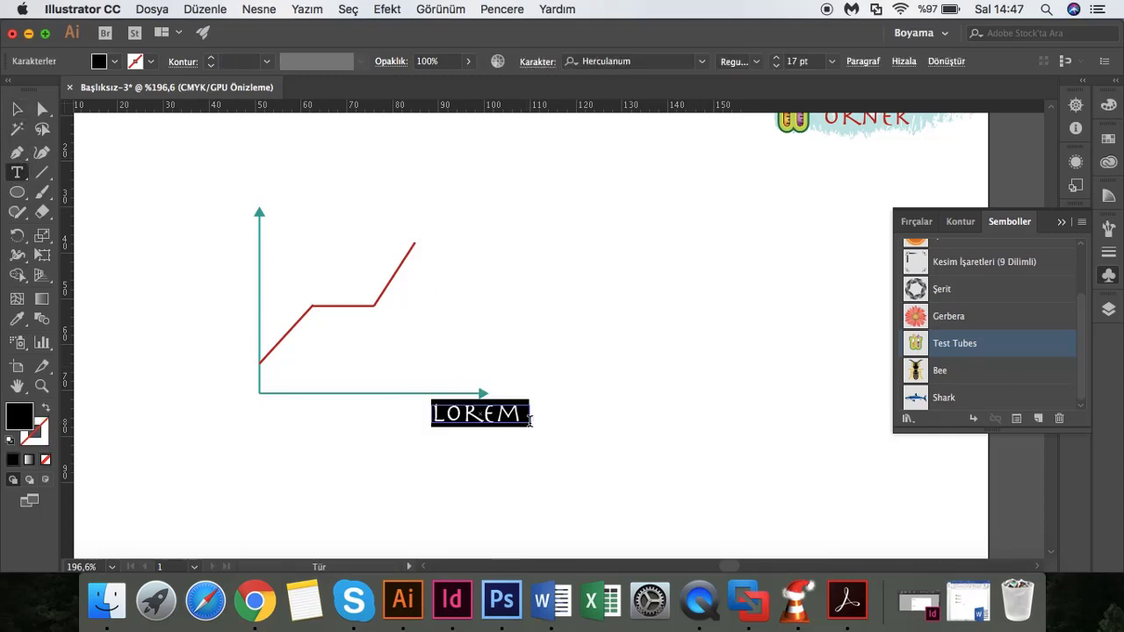
left_click(778, 65)
left_click(778, 66)
left_click(777, 66)
left_click(777, 66)
left_click(777, 65)
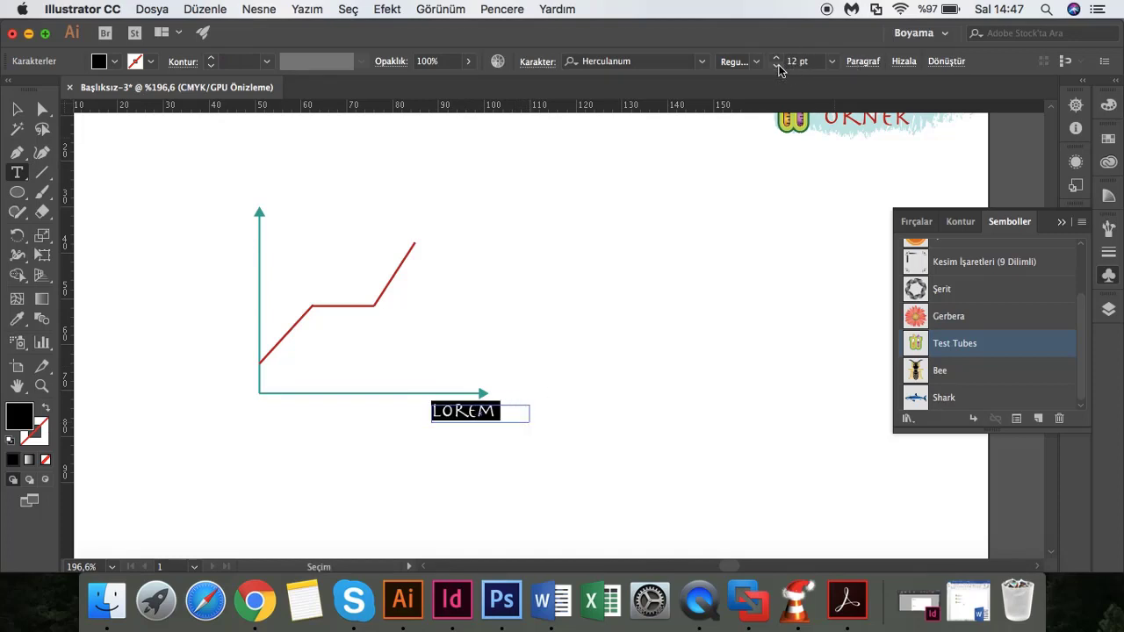
left_click(777, 66)
type("Z")
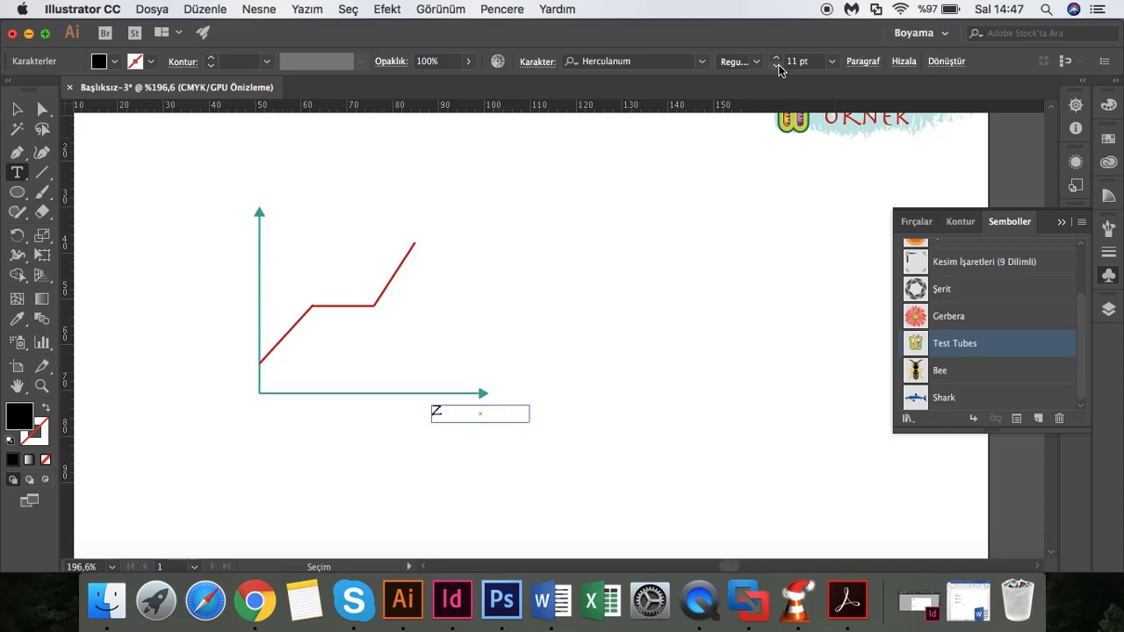
type("AMAN")
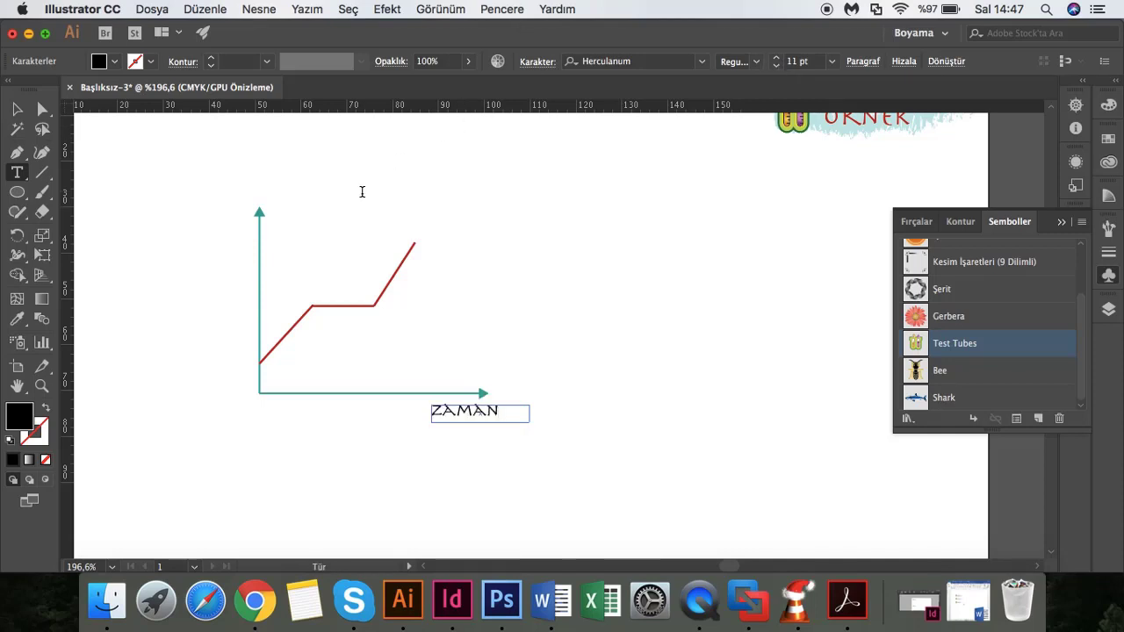
left_click(16, 108)
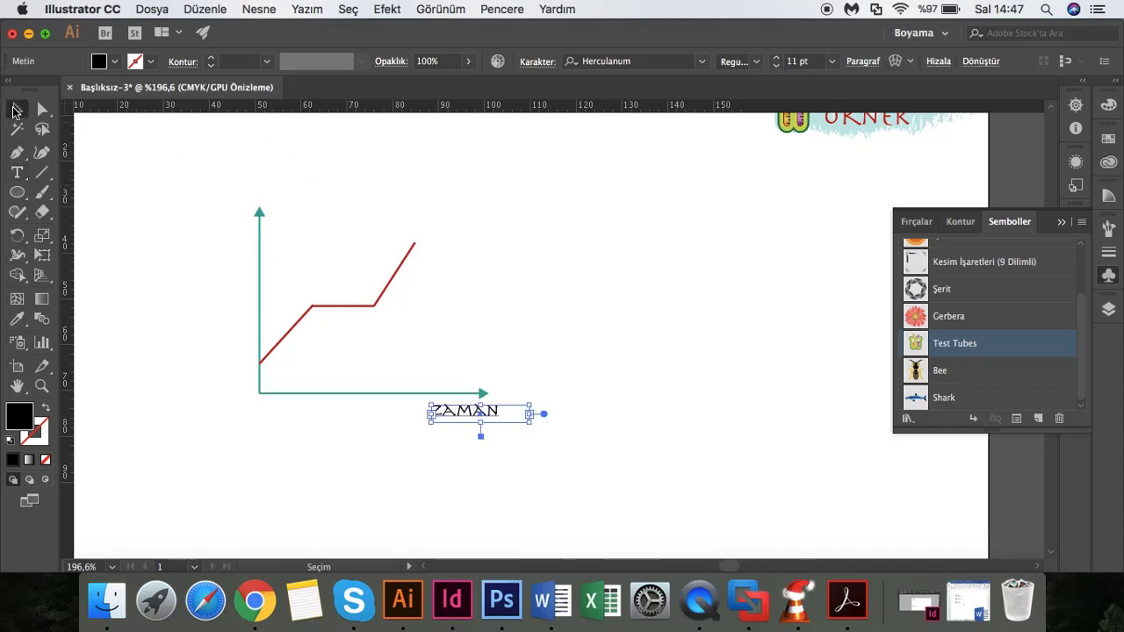
- Type a SICAKLIK label above the vertical axis and shrink its text frame to fit
left_click(257, 159)
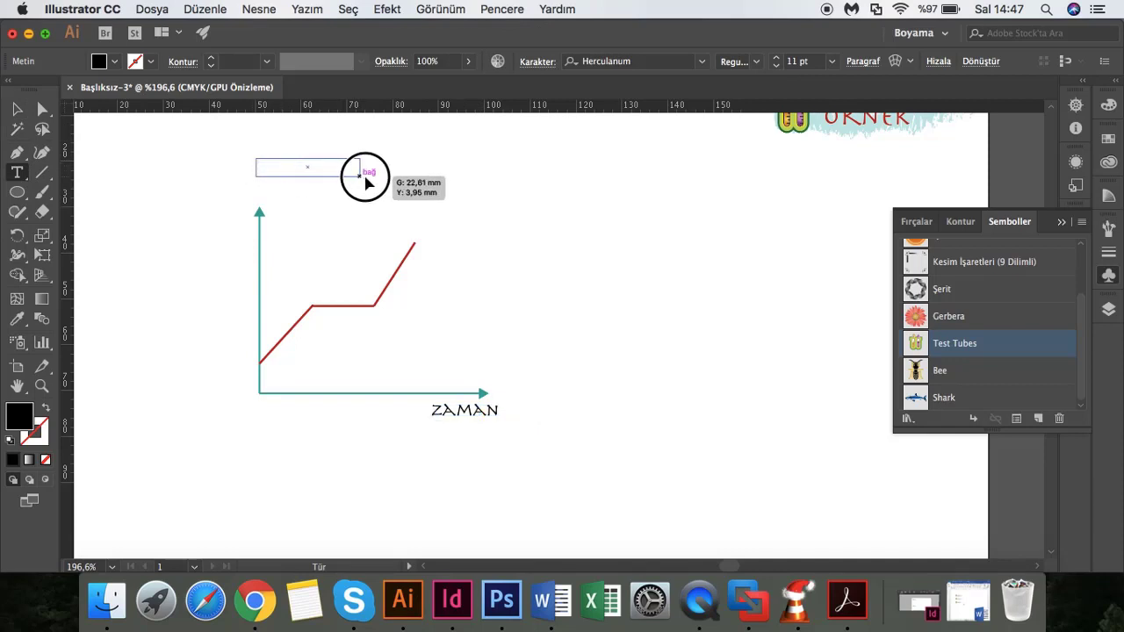
left_click_drag(257, 159, 380, 176)
type("S")
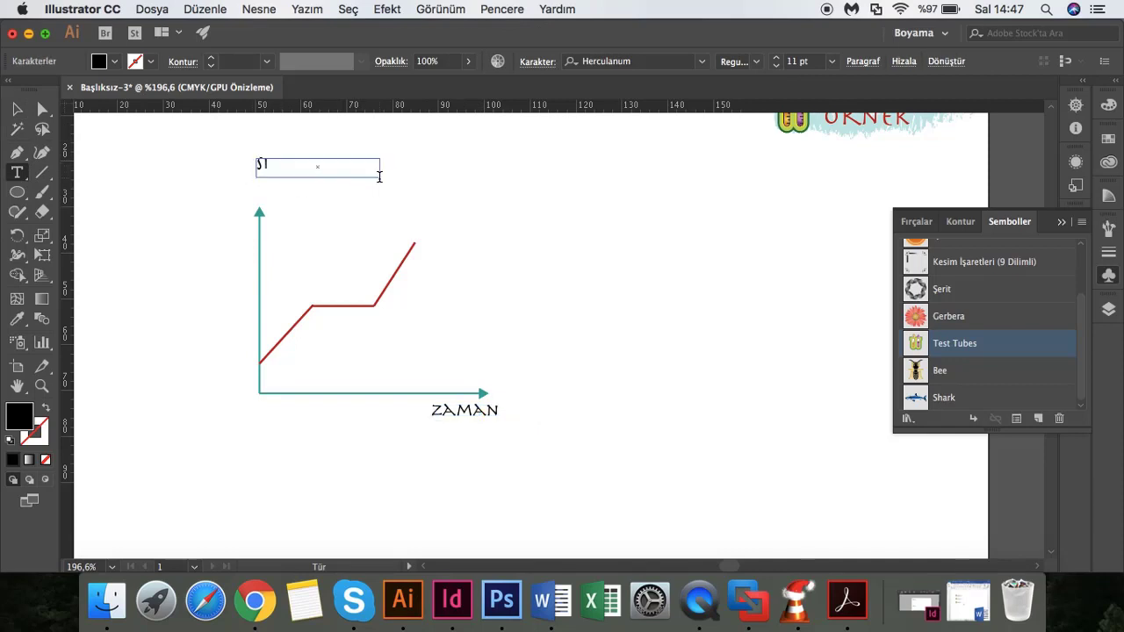
type("ICAKLIK")
left_click(17, 109)
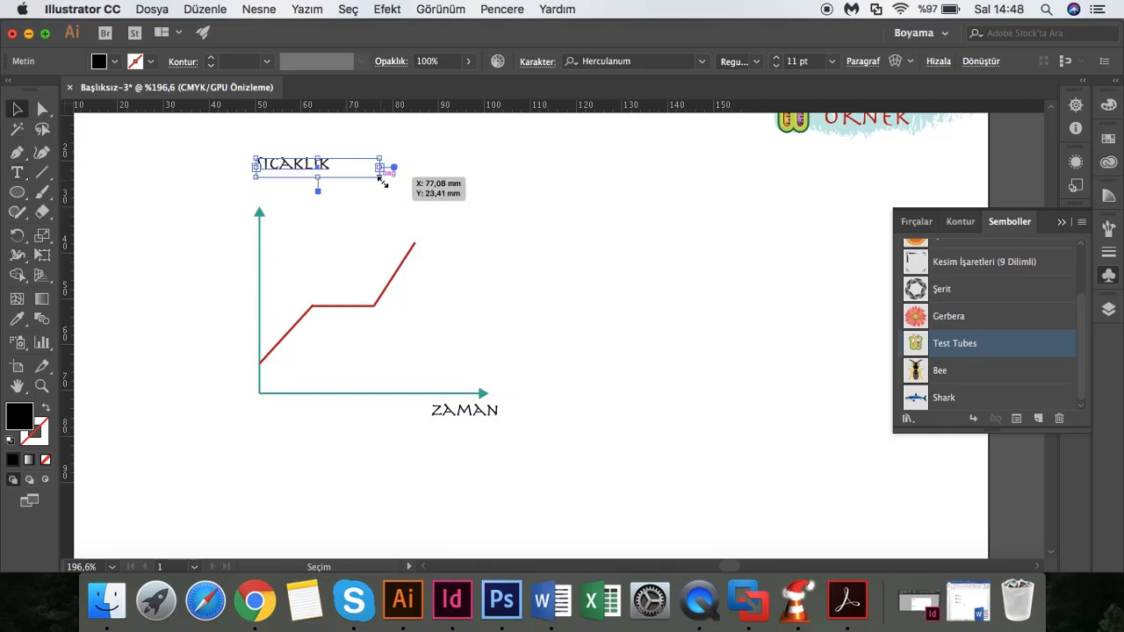
left_click_drag(382, 180, 345, 172)
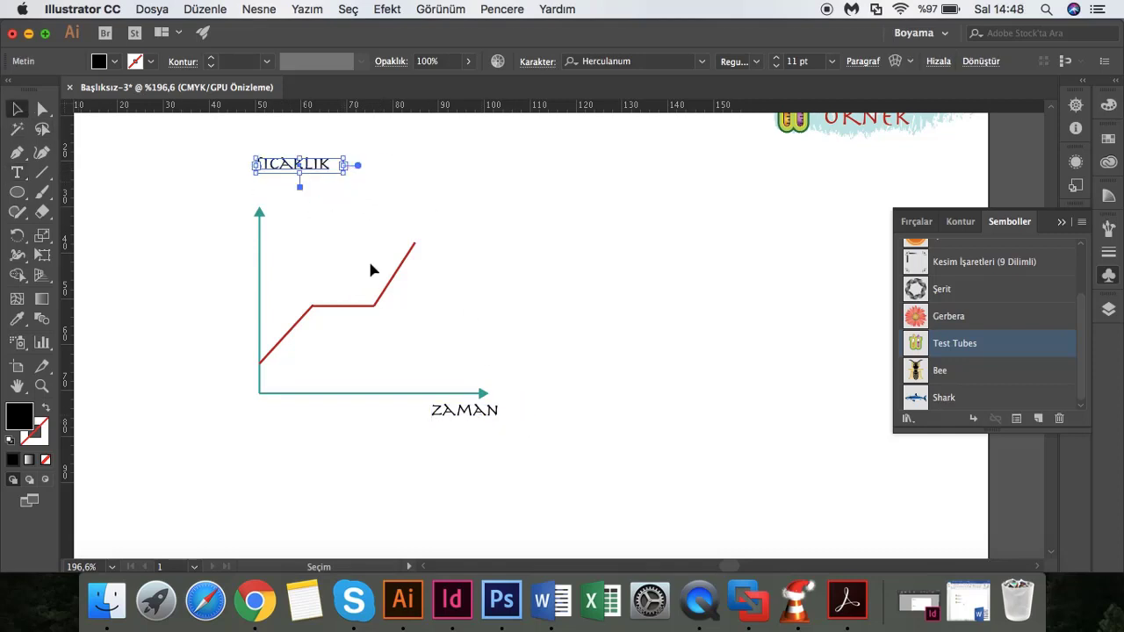
- Nudge ZAMAN left under the x-axis arrow and move SICAKLIK down to the vertical axis tip
mouse_move(468, 411)
left_mouse_down()
mouse_move(446, 406)
mouse_move(483, 409)
left_mouse_up()
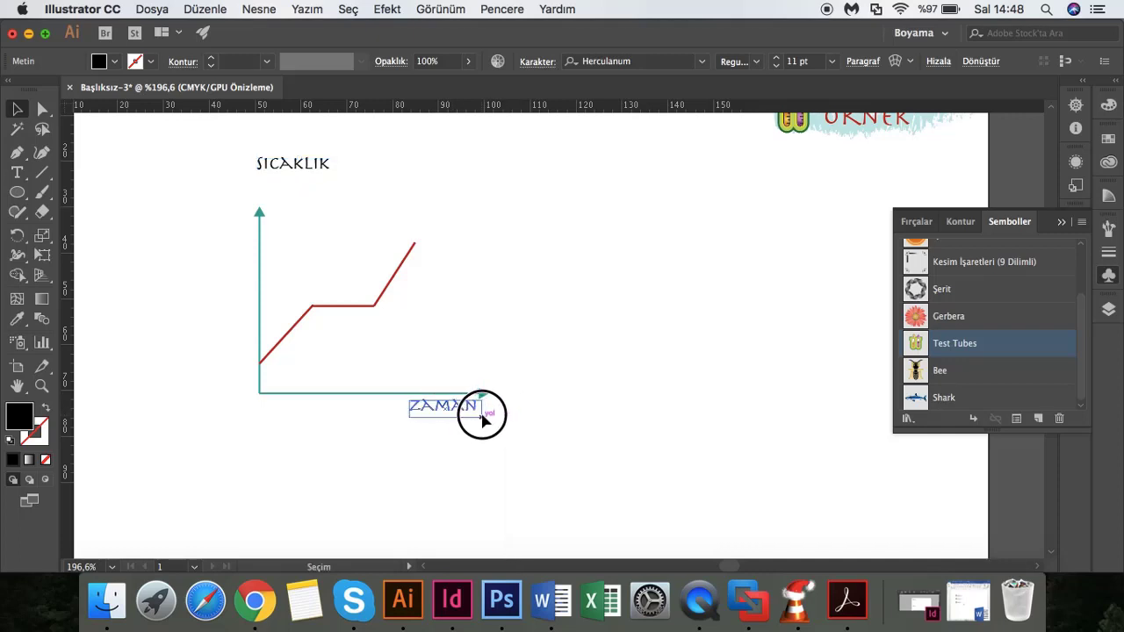
left_click(538, 420)
left_click_drag(288, 164, 275, 194)
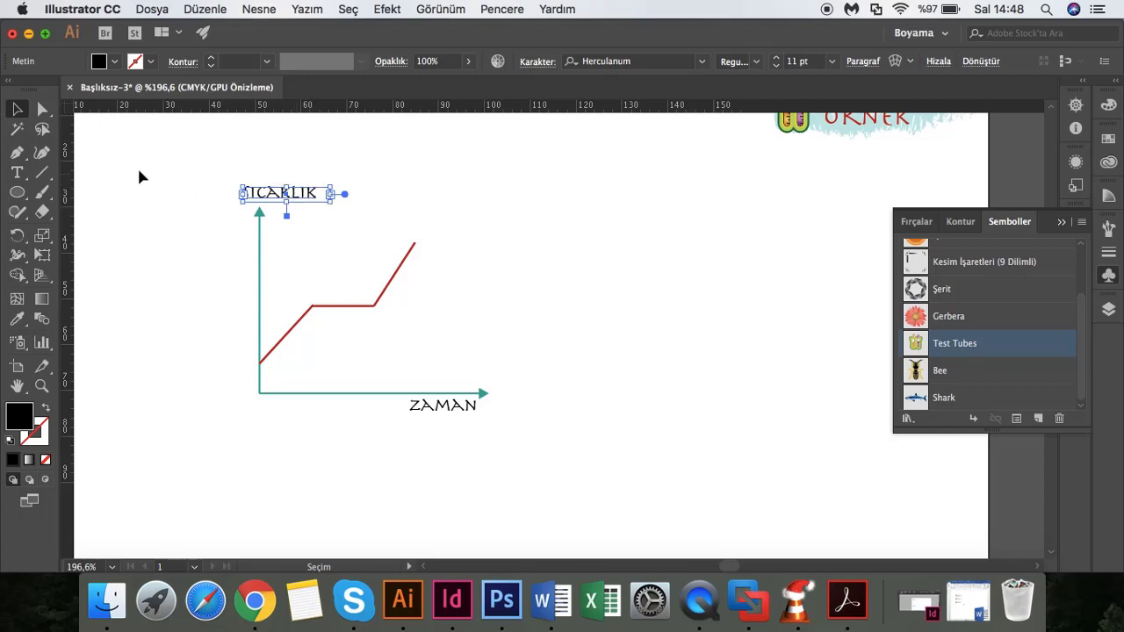
left_click(347, 193)
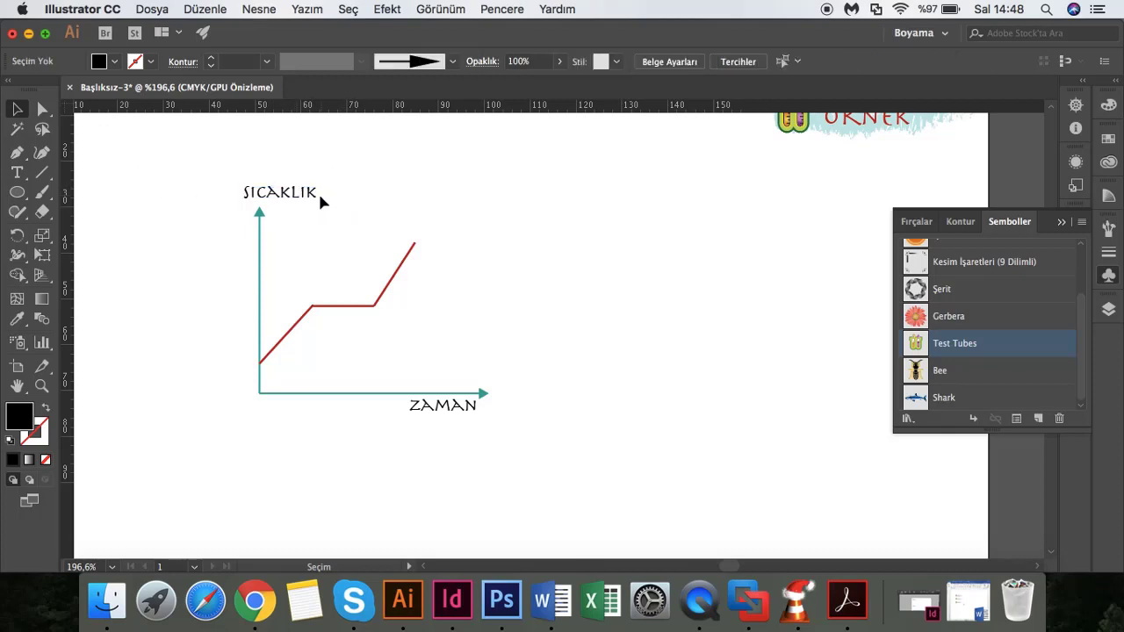
- Try rotating the SICAKLIK label to run vertically along the y-axis
left_click(312, 194)
left_click_drag(342, 190, 314, 157)
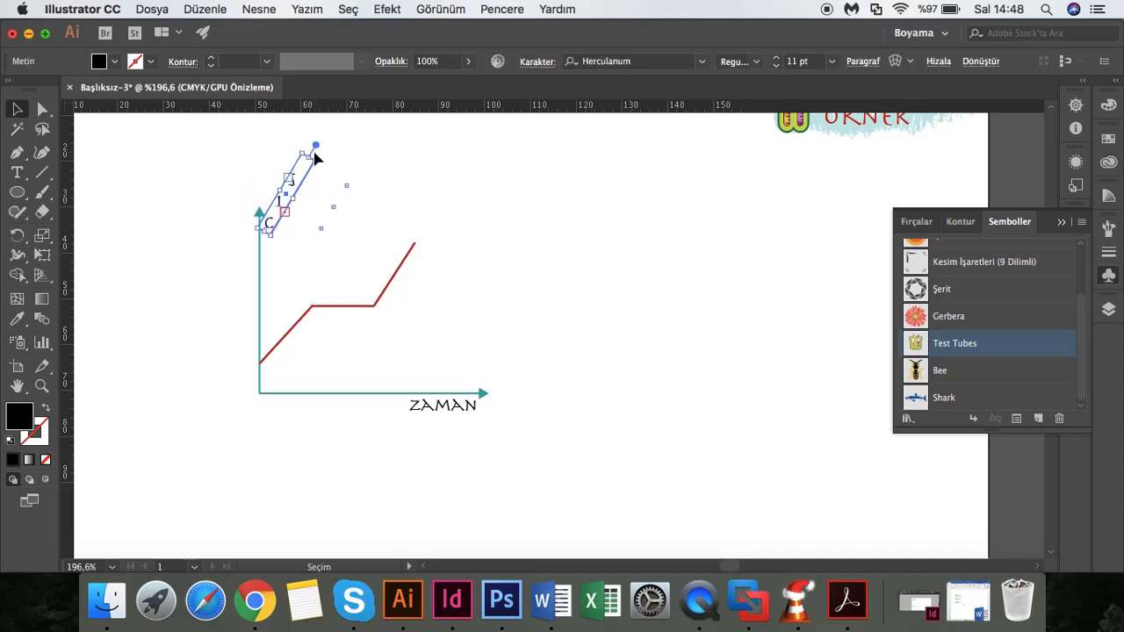
key("super+z")
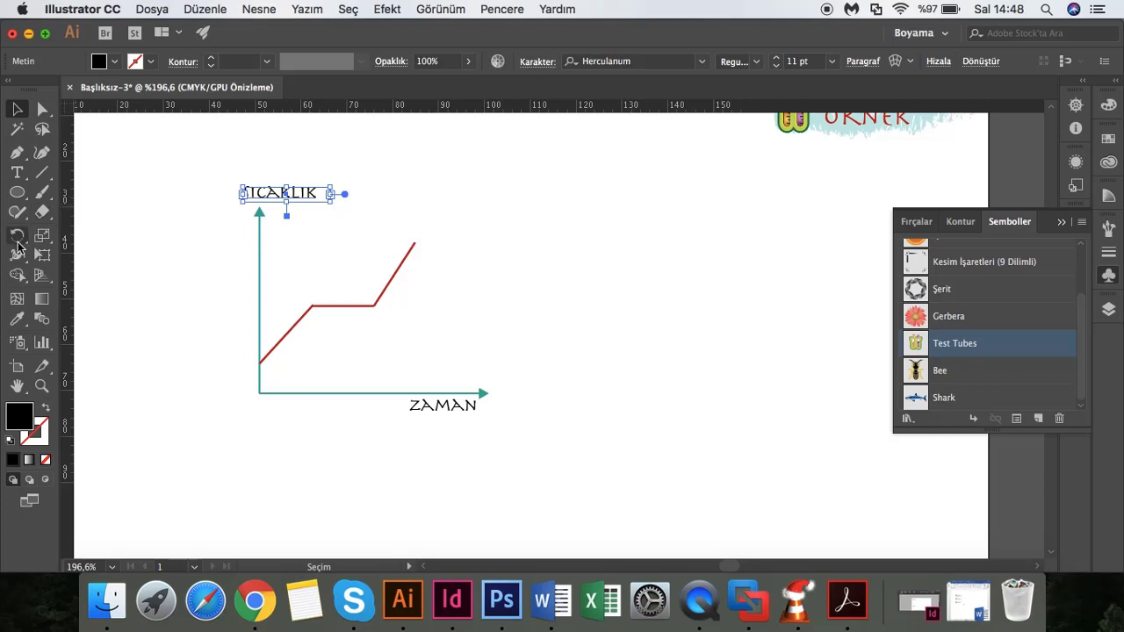
left_click(16, 238)
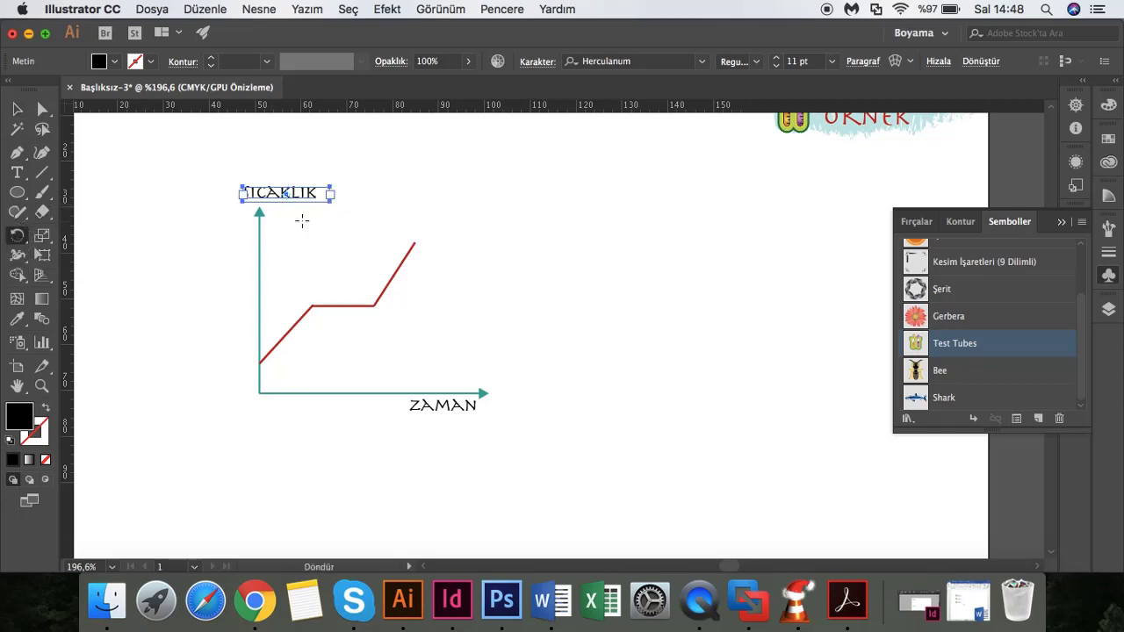
mouse_move(332, 192)
left_mouse_down()
mouse_move(278, 159)
mouse_move(284, 151)
left_mouse_up()
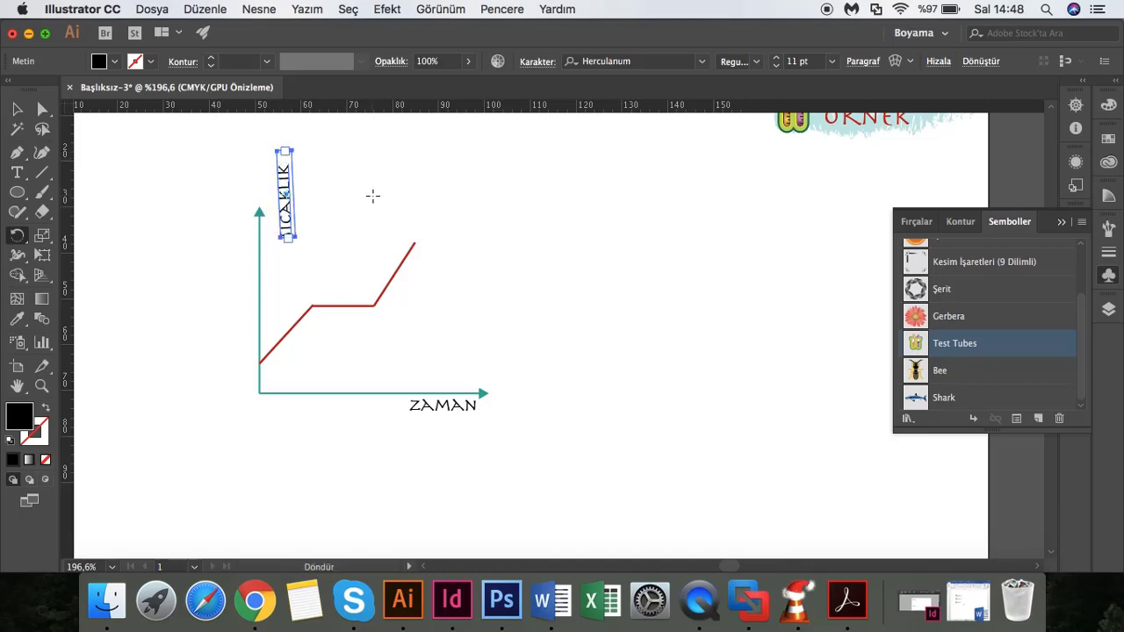
key("v")
left_click(423, 188)
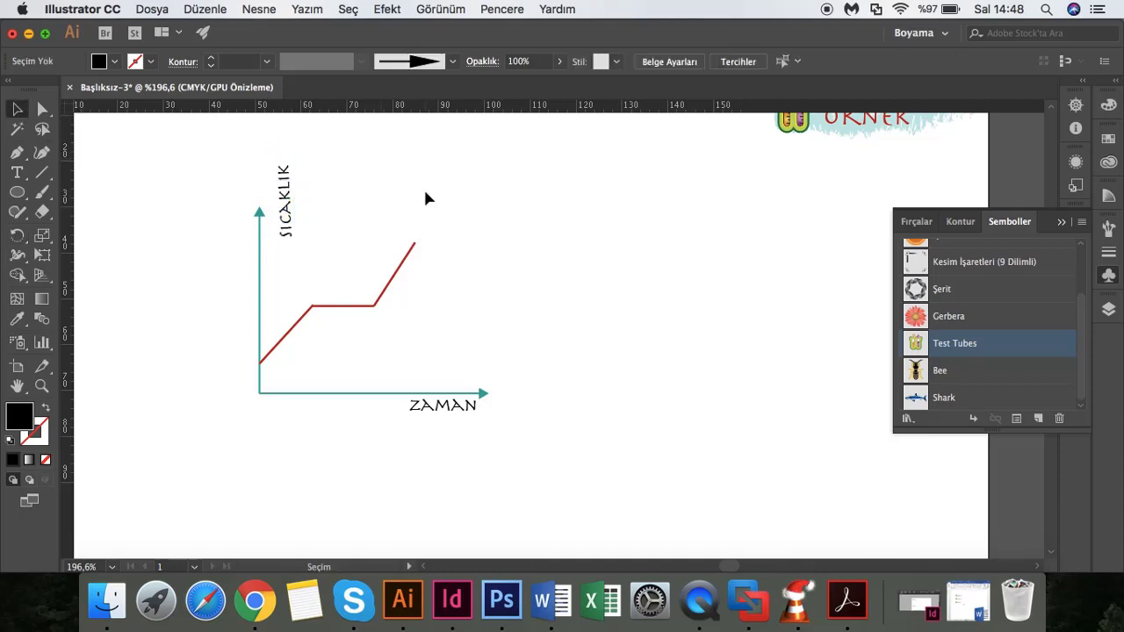
- Revert SICAKLIK to horizontal, place it at the vertical axis top, and select the whole chart
left_click_drag(290, 204, 245, 239)
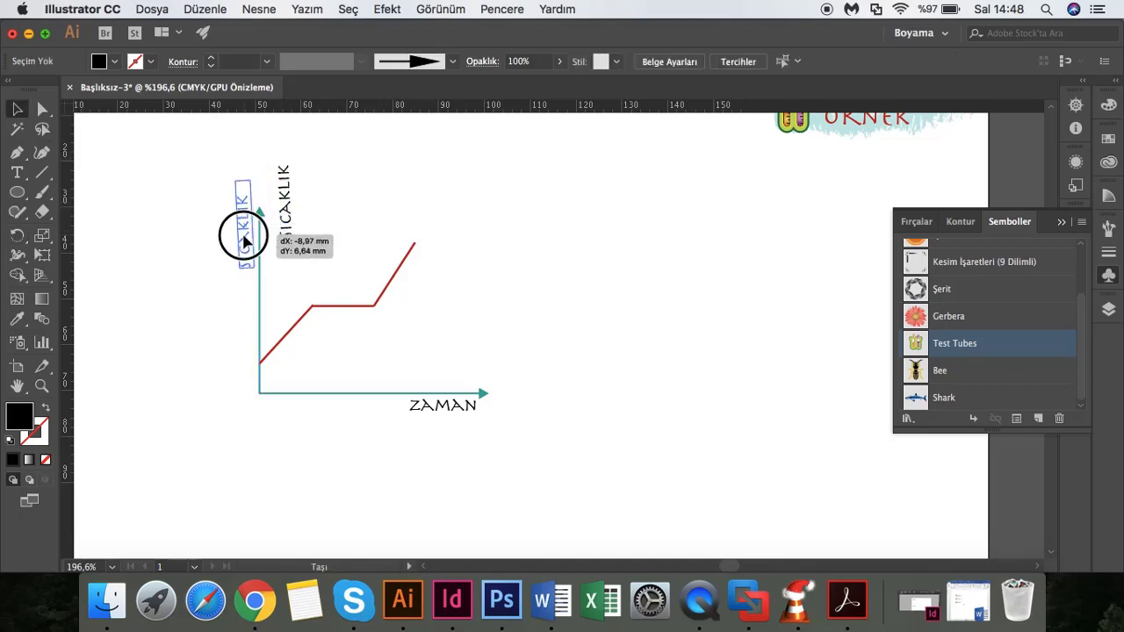
key("ctrl+z")
key("ctrl+z")
left_click(366, 234)
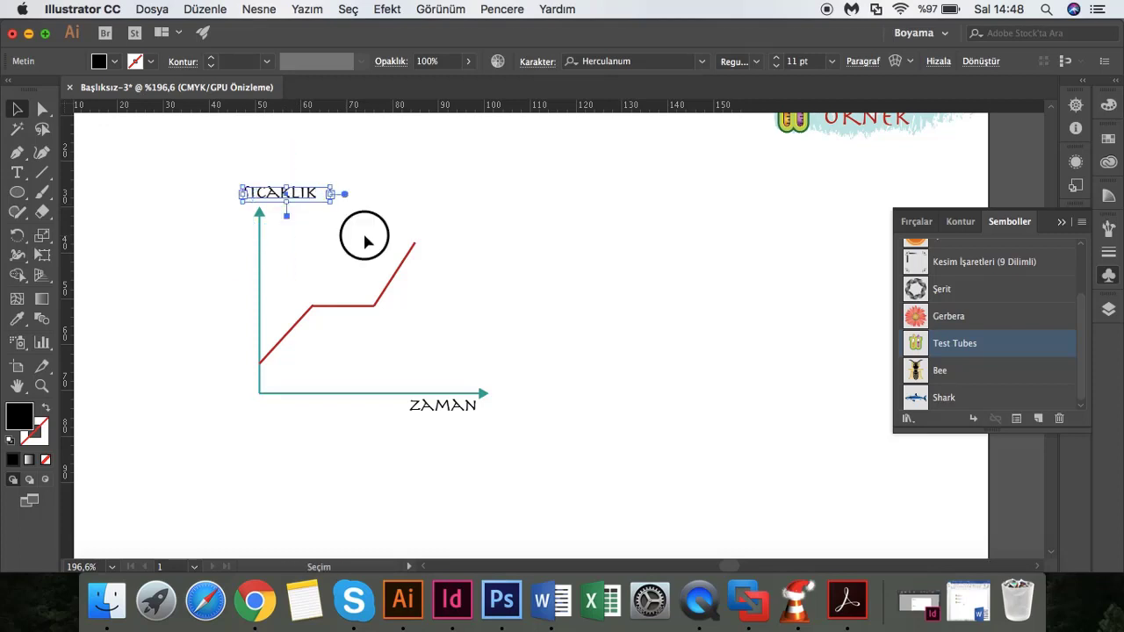
left_click_drag(290, 208, 314, 224)
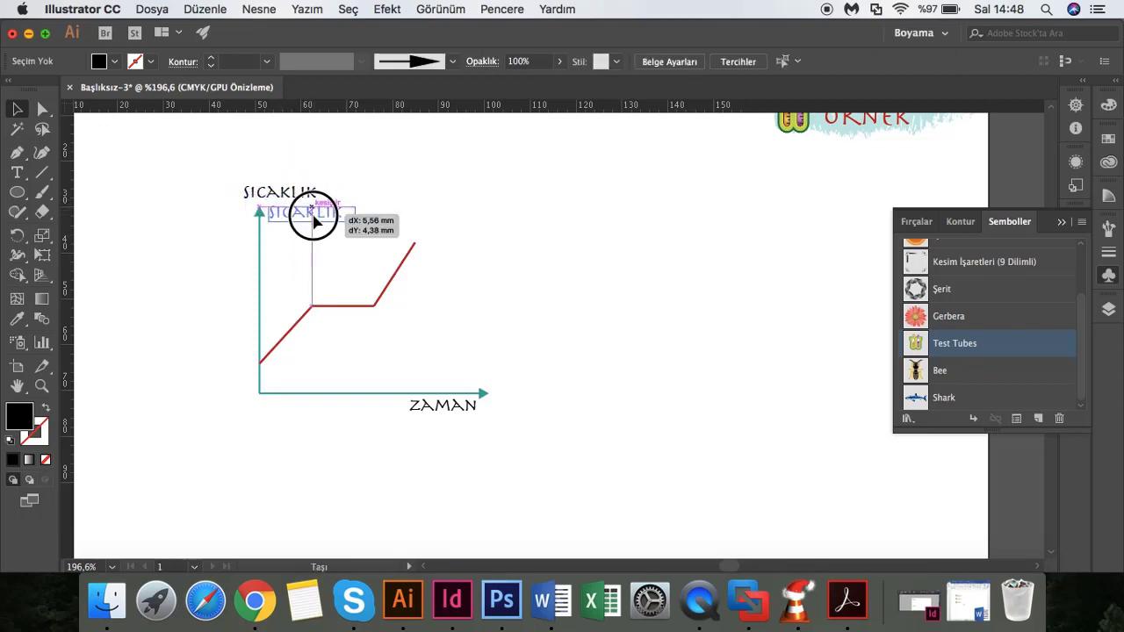
left_click(498, 226)
left_click_drag(191, 178, 572, 467)
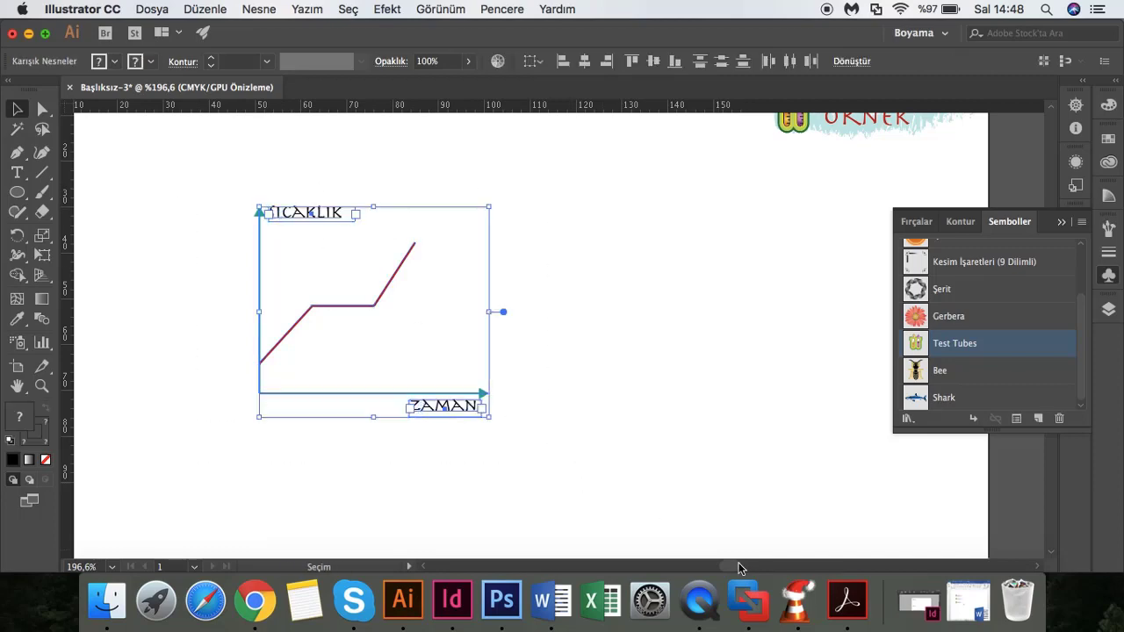
- Paste the chart into the InDesign page and move it up-right between the two ÖRNEK logos
left_click(450, 599)
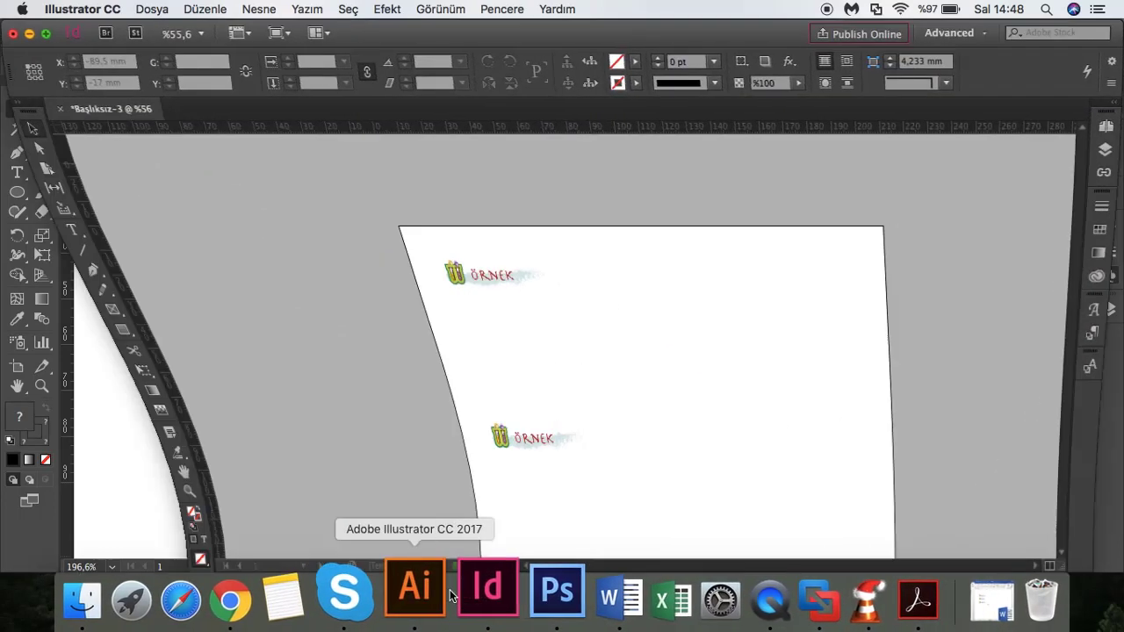
left_click(581, 332)
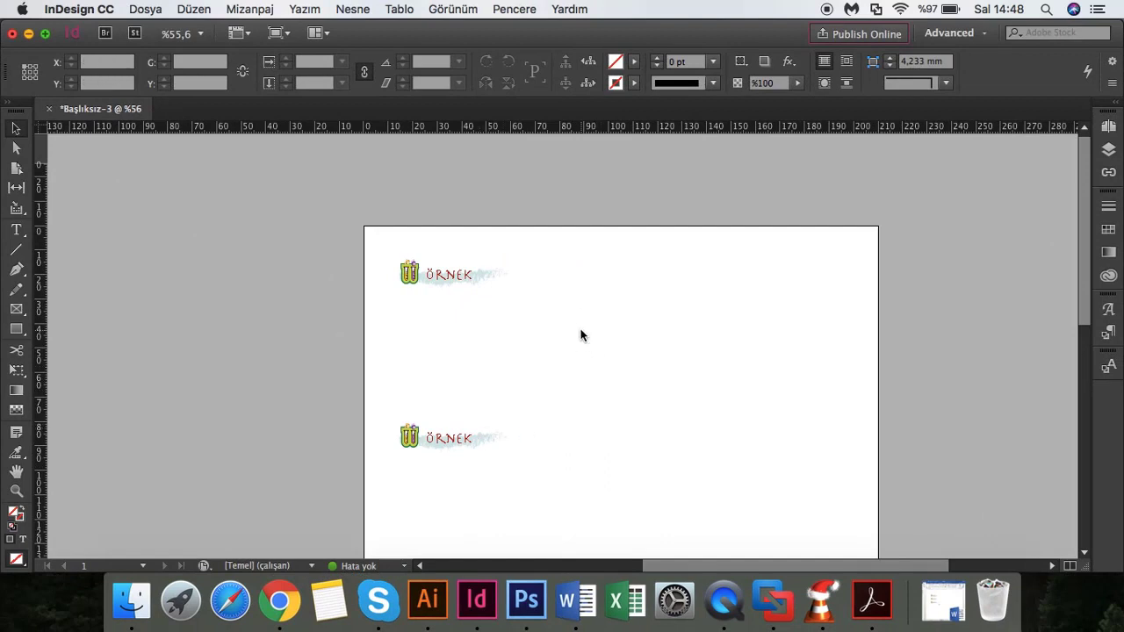
key("super+v")
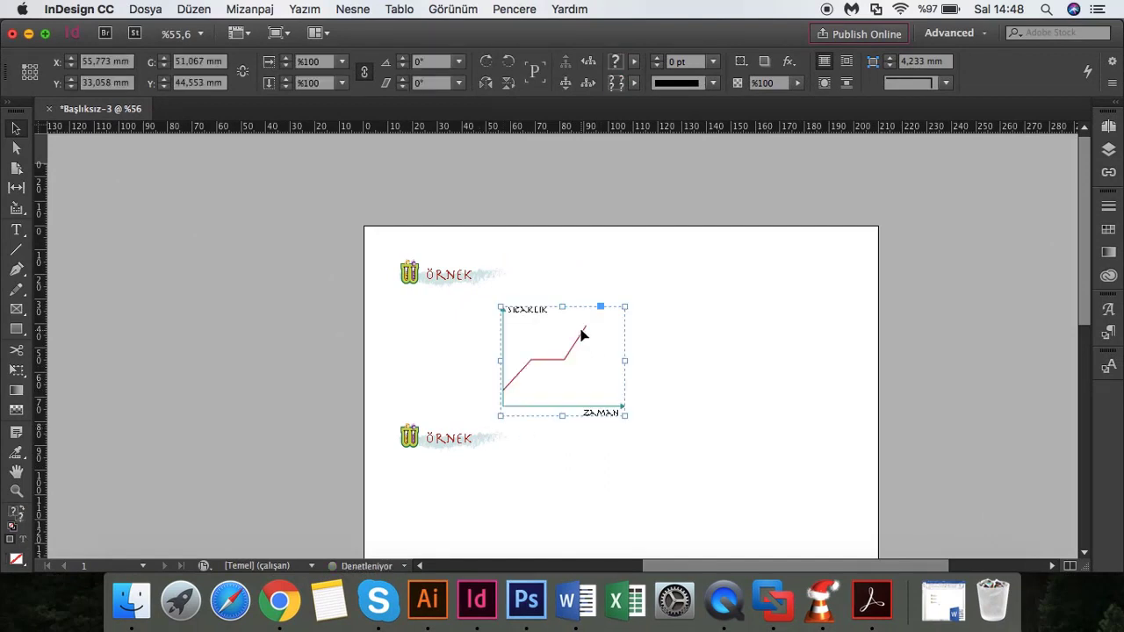
left_click_drag(581, 332, 646, 296)
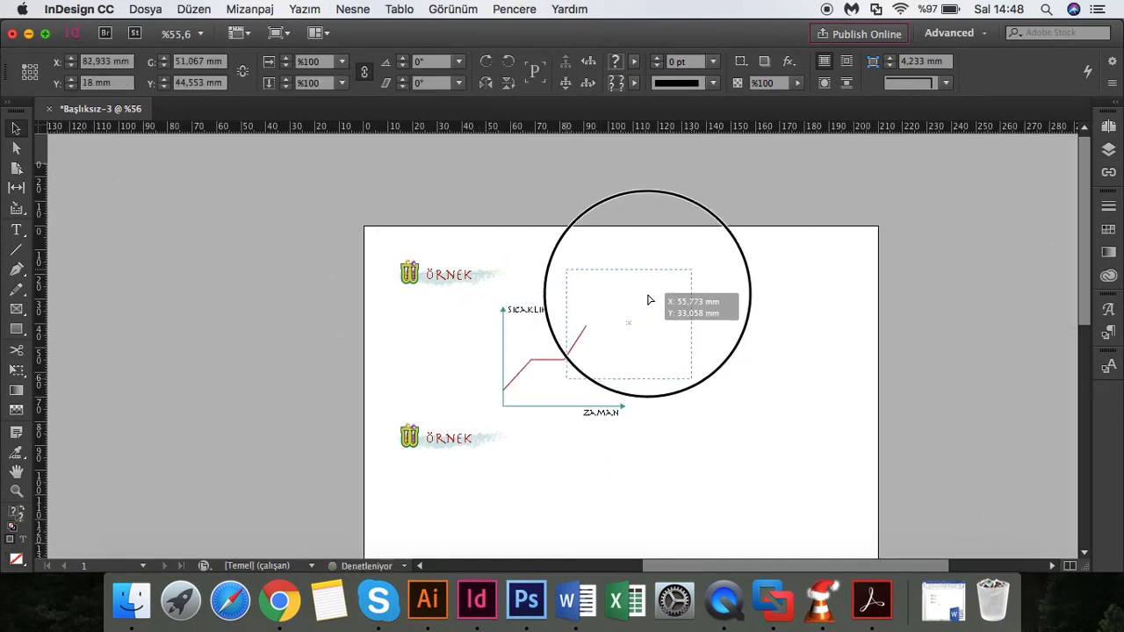
left_click(651, 437)
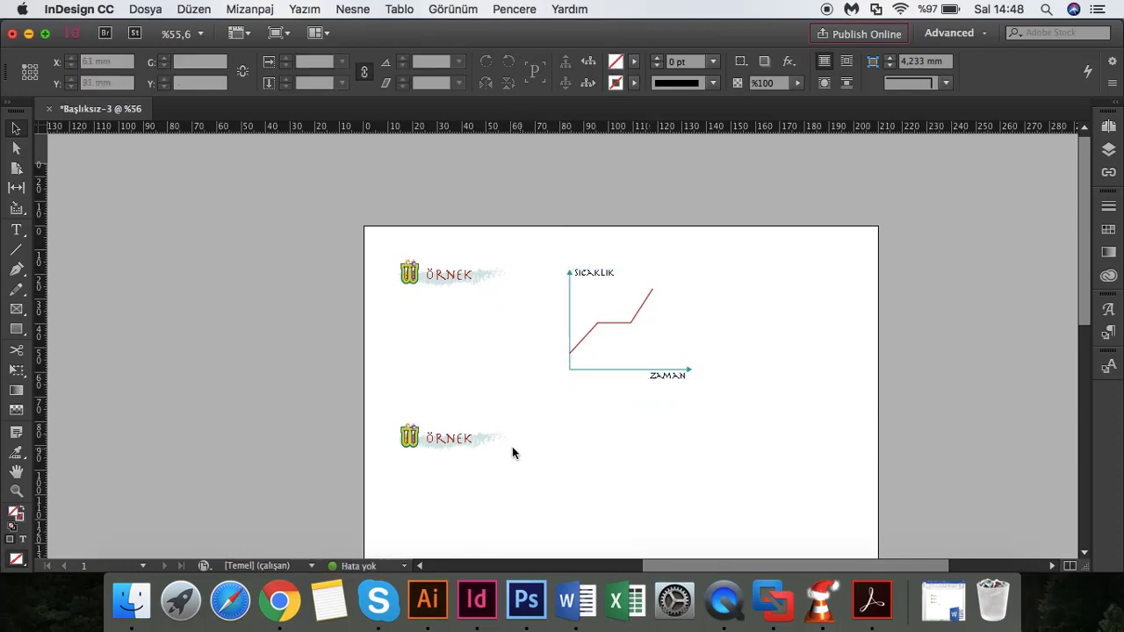
left_click(580, 597)
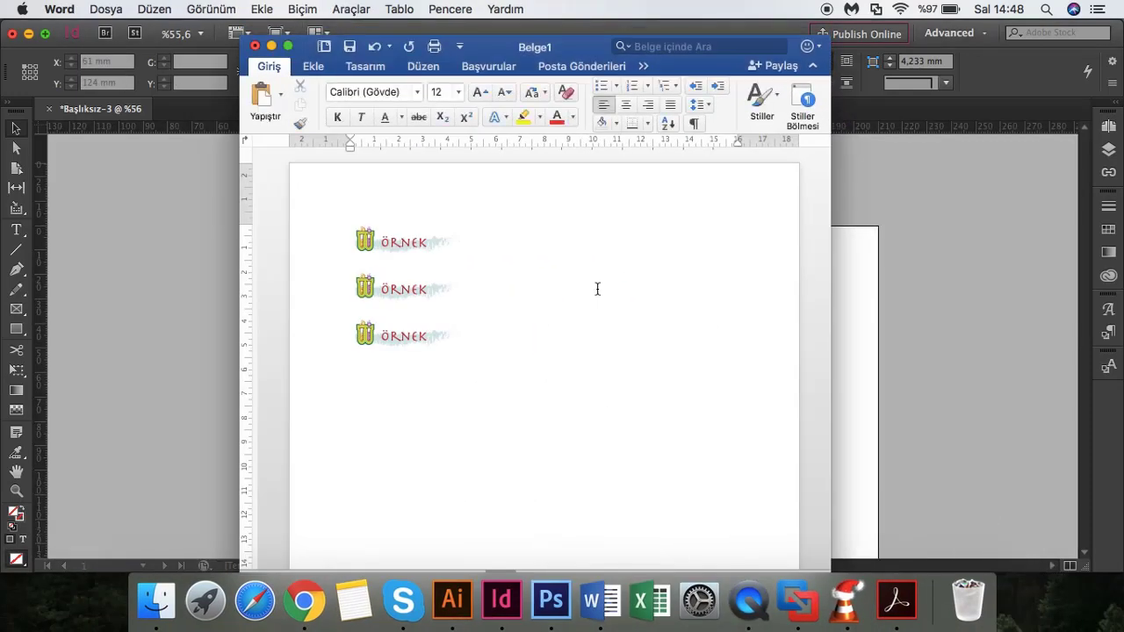
type("sıcaklıkzaman")
key("super+z")
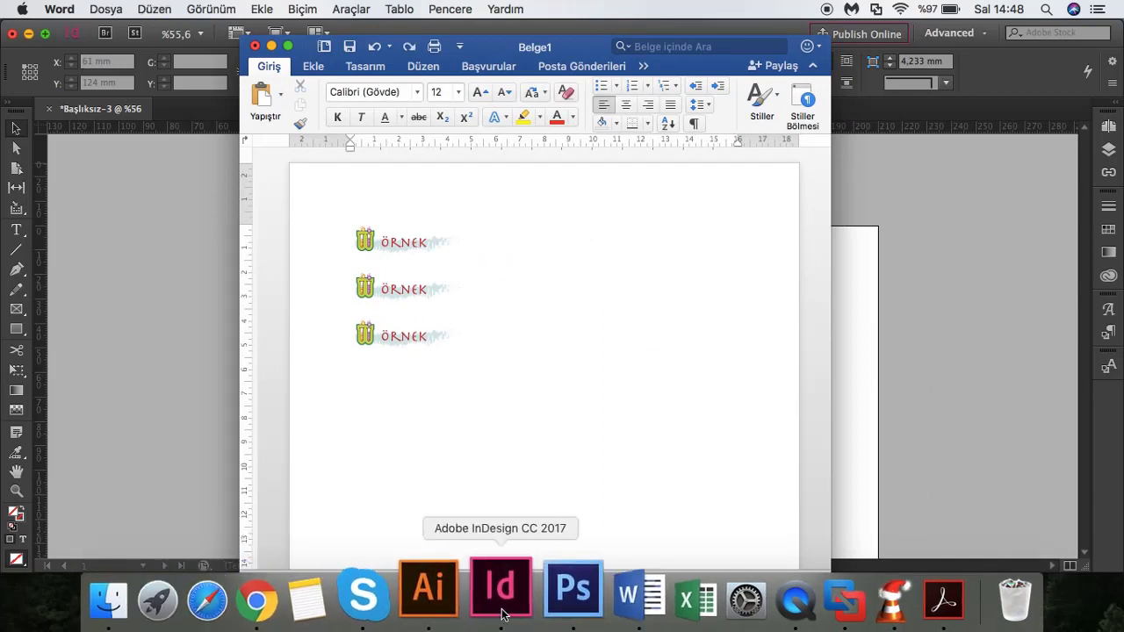
left_click(428, 598)
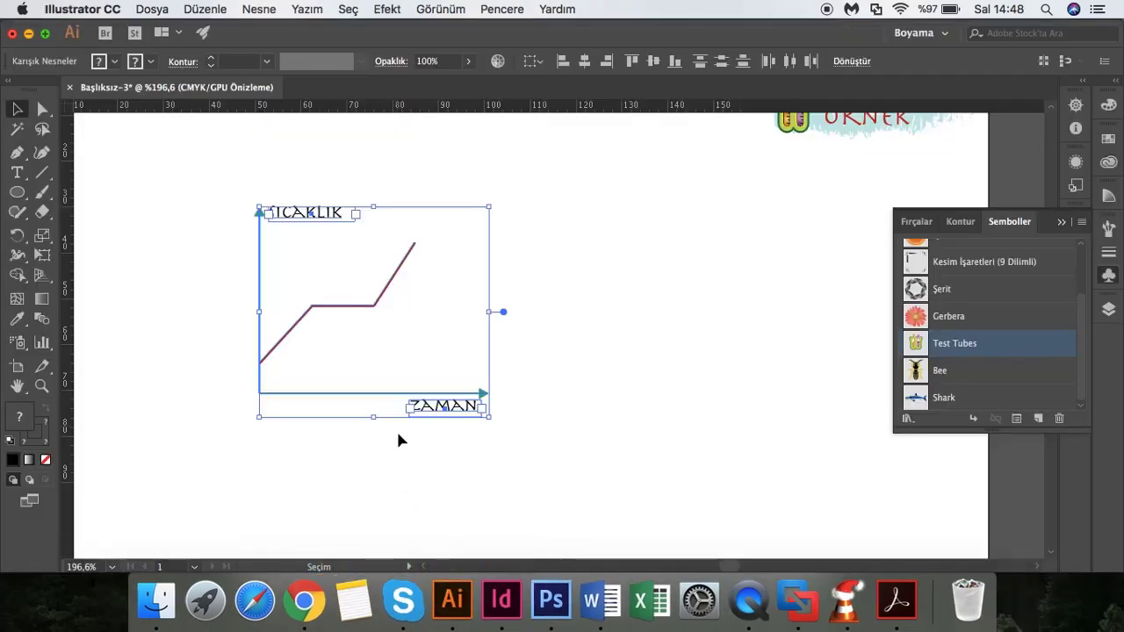
left_click_drag(176, 163, 614, 488)
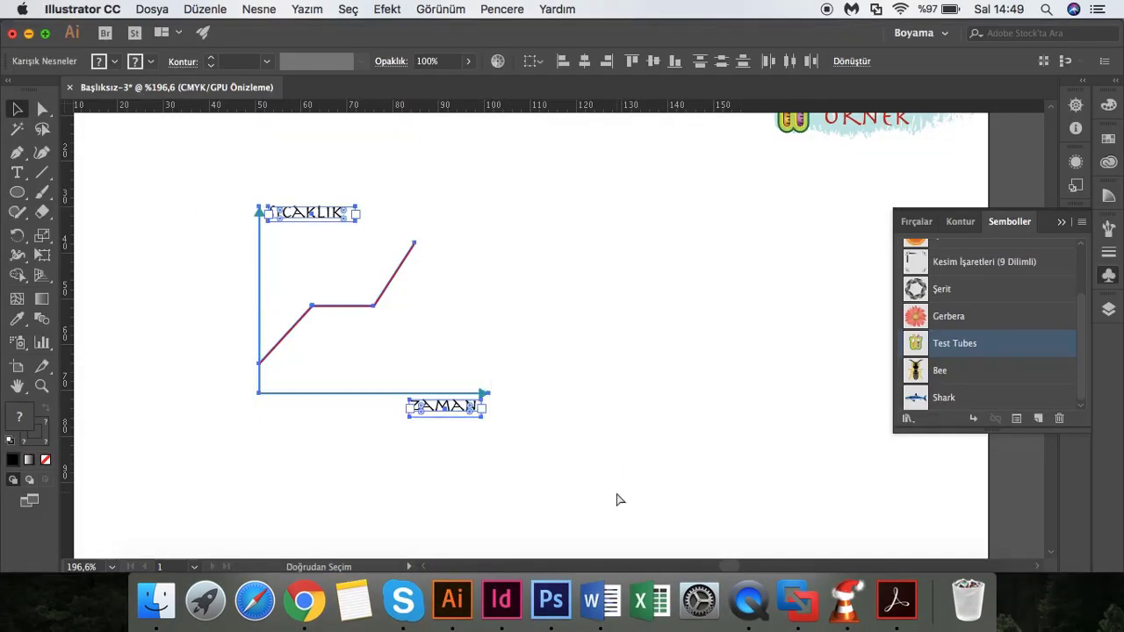
left_click(611, 589)
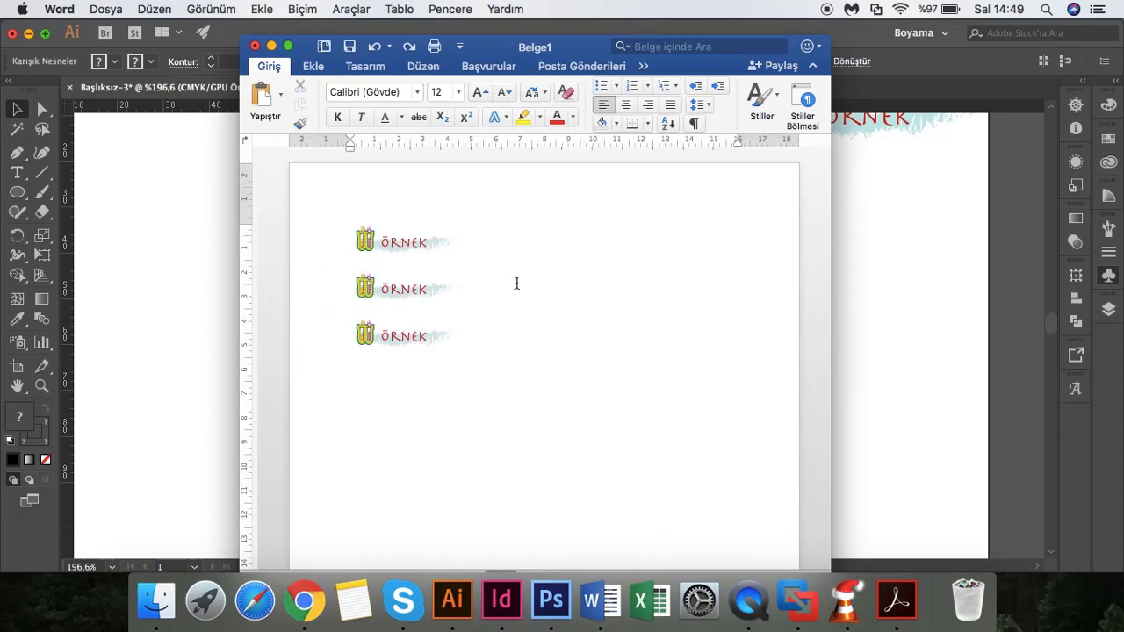
type("sıcaklıkzaman")
key("super+z")
left_click(273, 45)
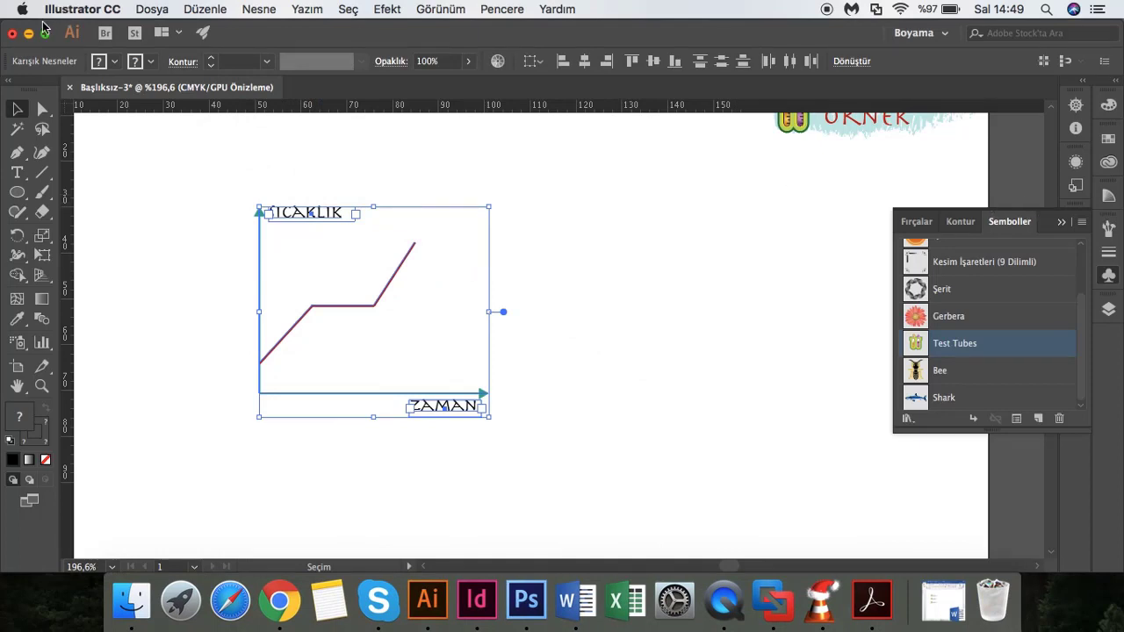
- Delete the ÖRNEK logo from the artboard and select all the chart objects
left_click(865, 209)
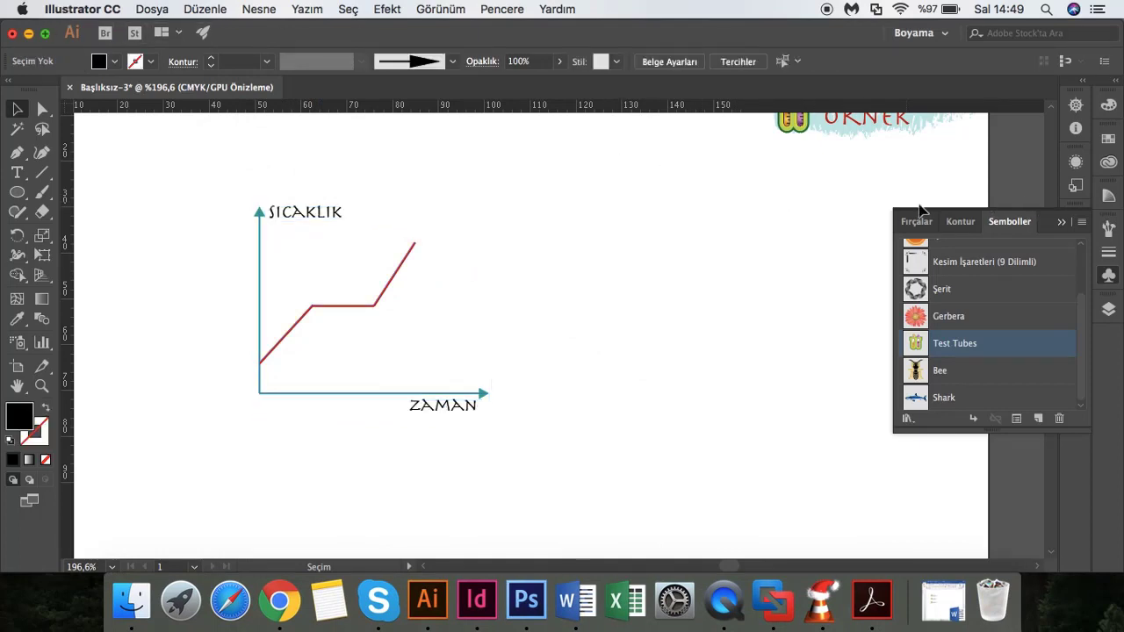
left_click(1061, 222)
scroll(963, 175, "up", 2)
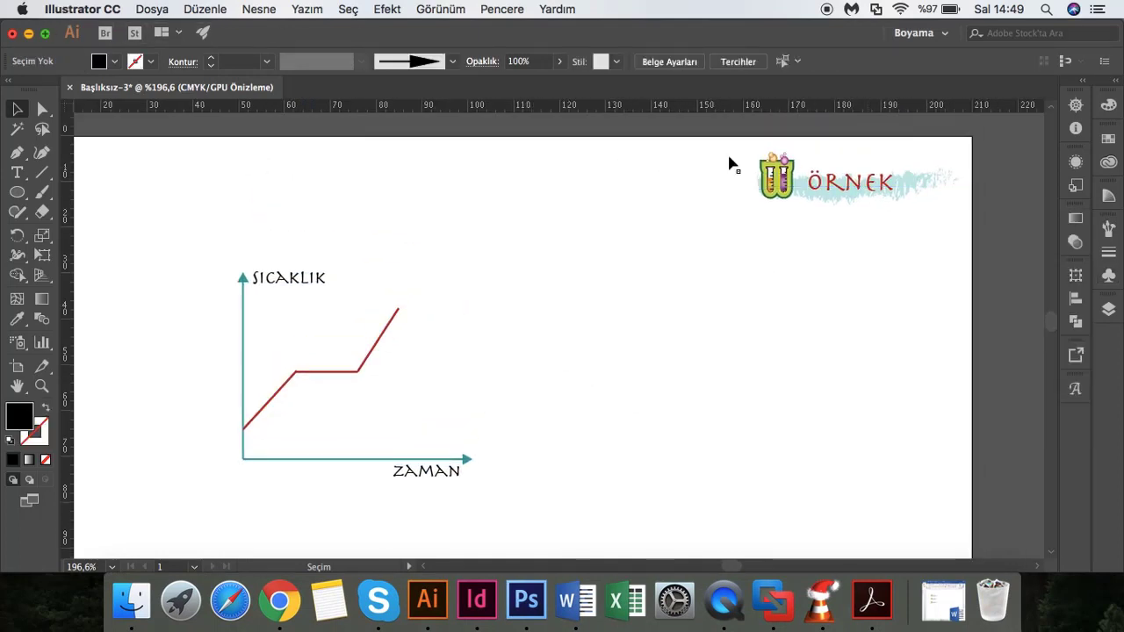
scroll(803, 188, "right", 5)
key("super+z")
key("super+z")
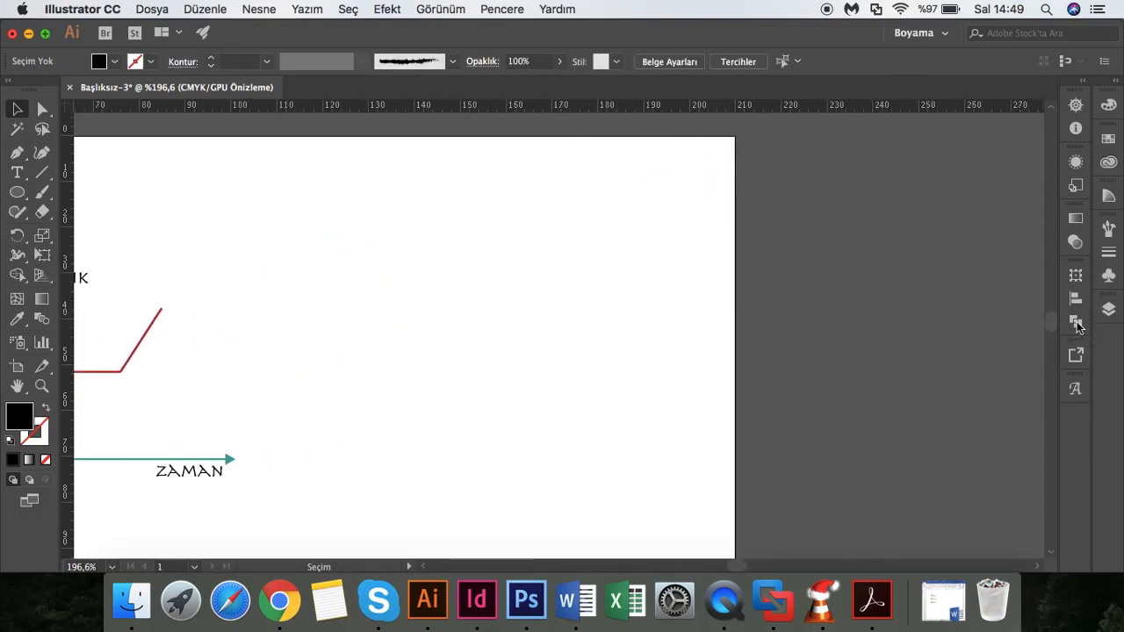
scroll(660, 423, "left", 5)
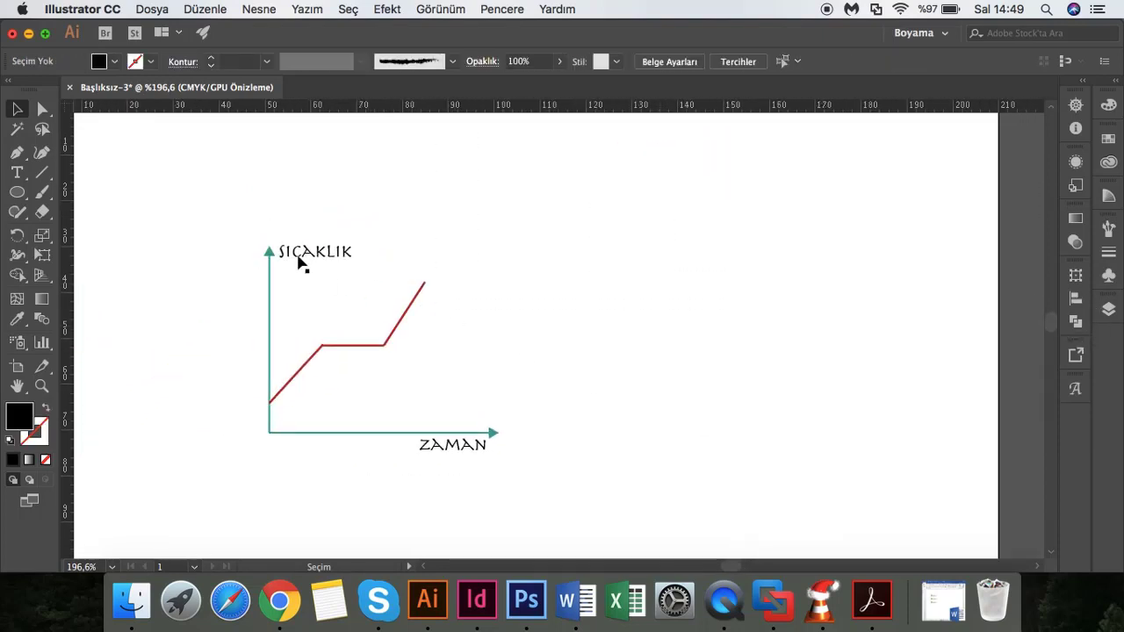
left_click_drag(272, 268, 590, 549)
left_click_drag(570, 368, 568, 365)
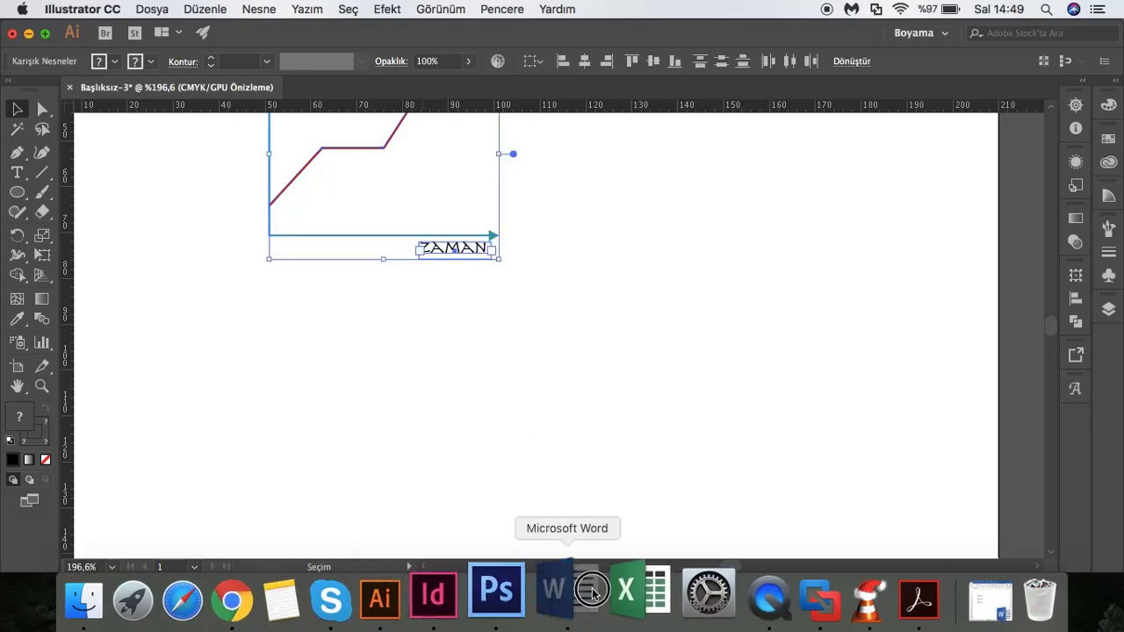
- Try pasting the chart into Word, undo the text-only paste, and return to Illustrator
left_click(565, 600)
type("sıcaklıkzaman")
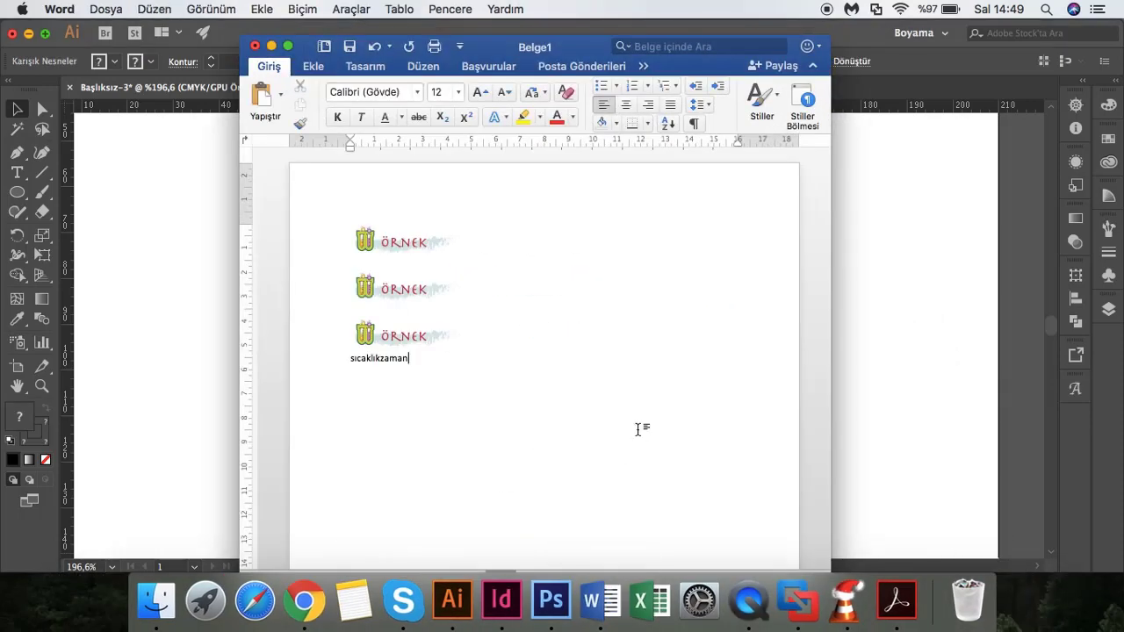
key("super+z")
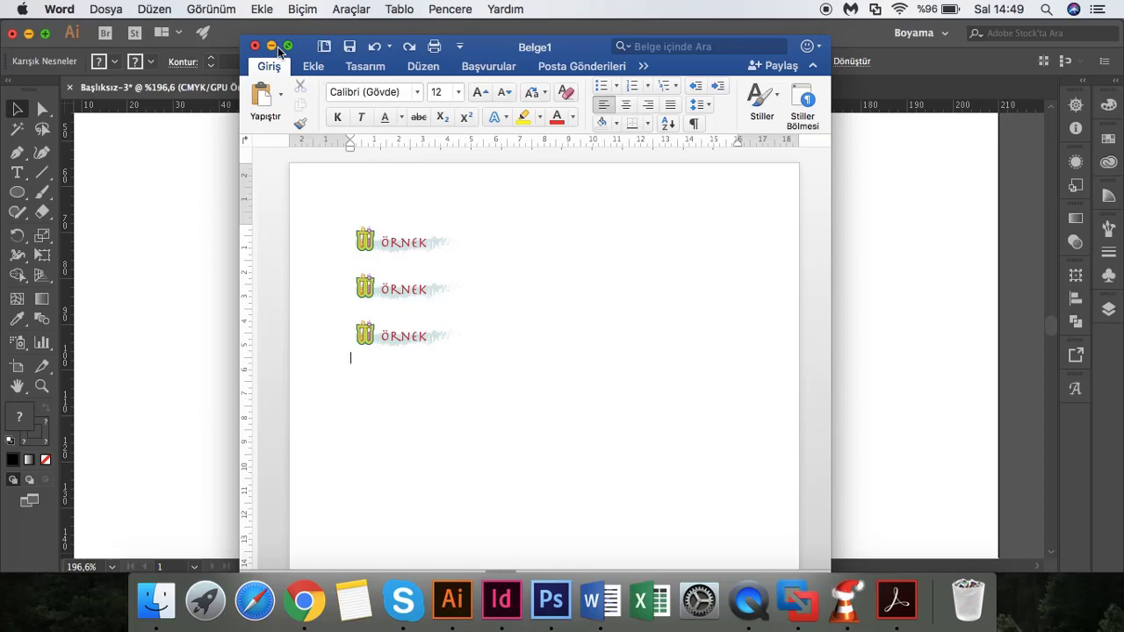
left_click(272, 46)
scroll(251, 336, "up", 4)
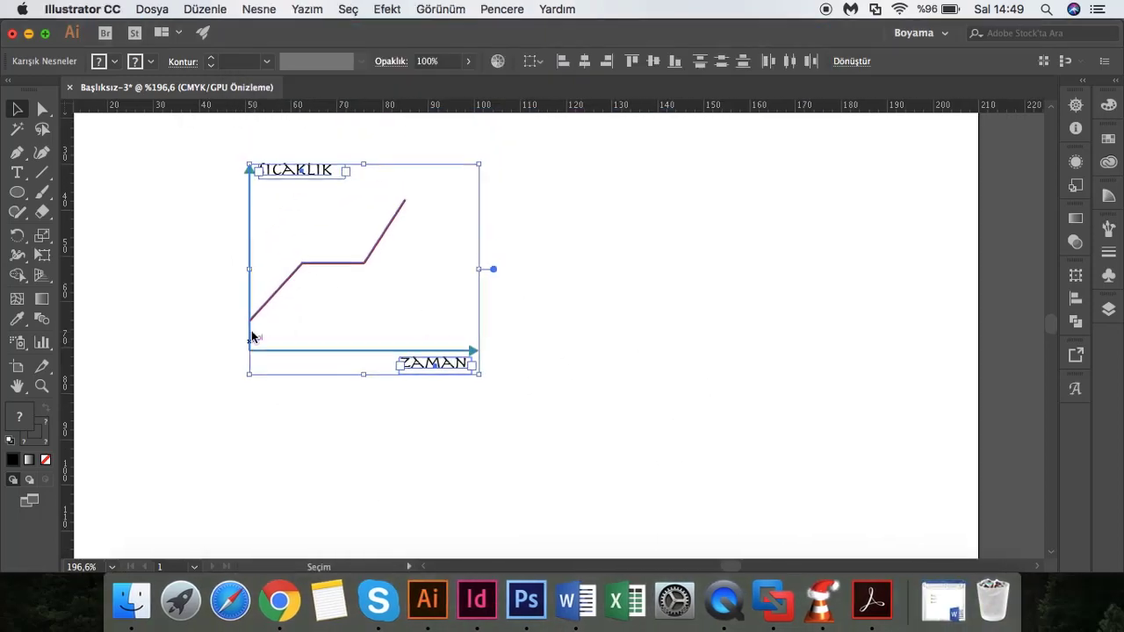
scroll(251, 334, "up", 2)
left_click(220, 314)
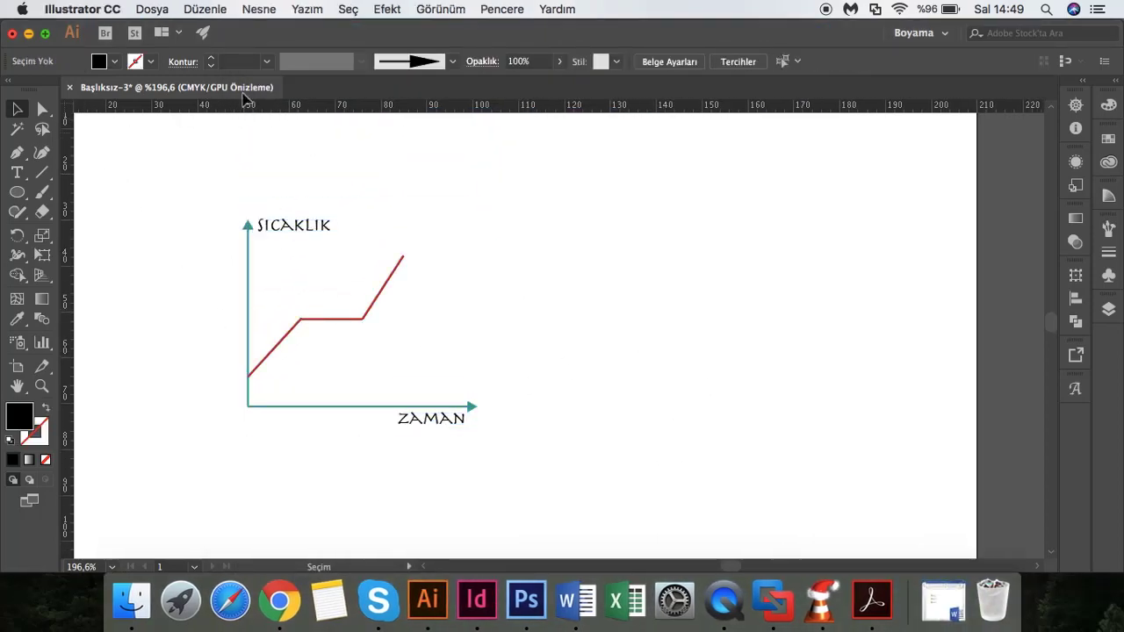
- Save the chart as the SVG file Başlıksız-3.svg with default SVG options
left_click(152, 9)
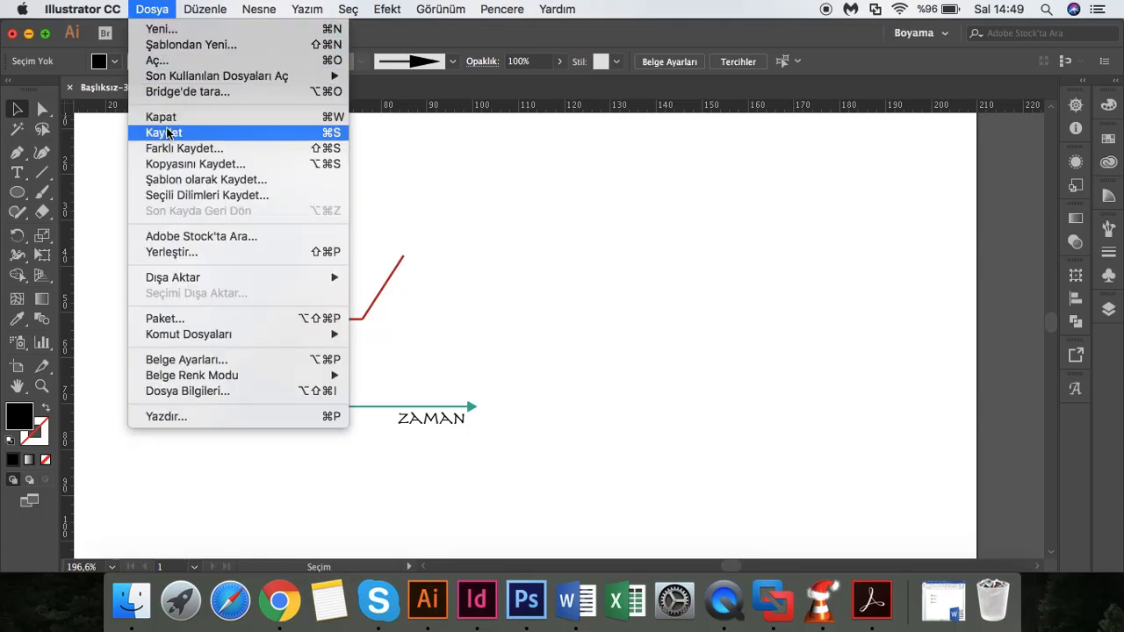
left_click(416, 202)
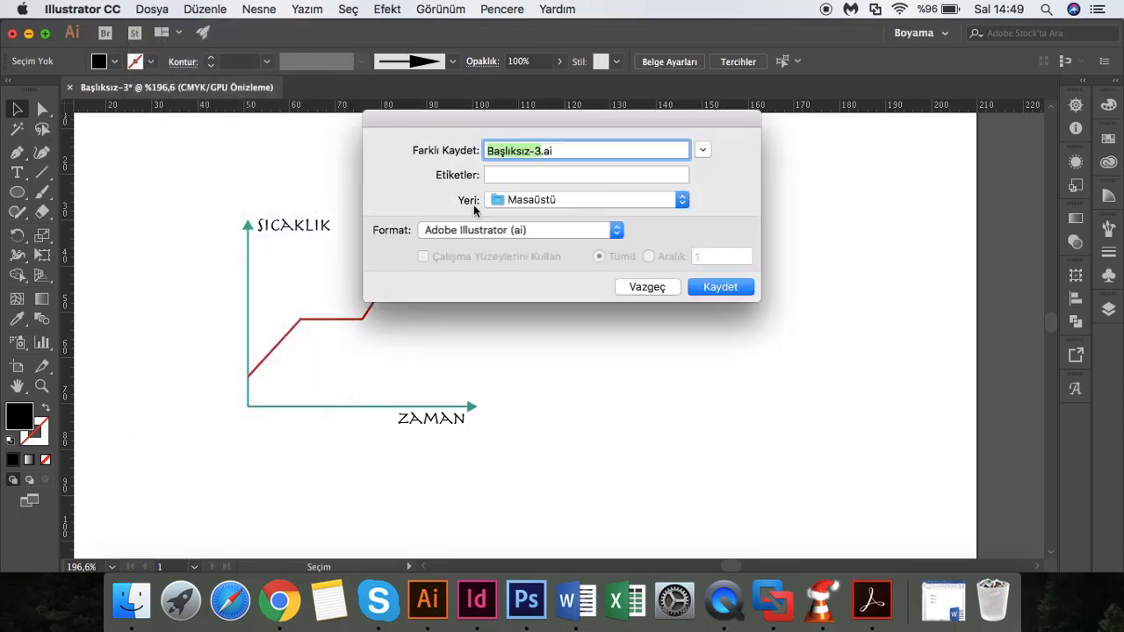
left_click(530, 233)
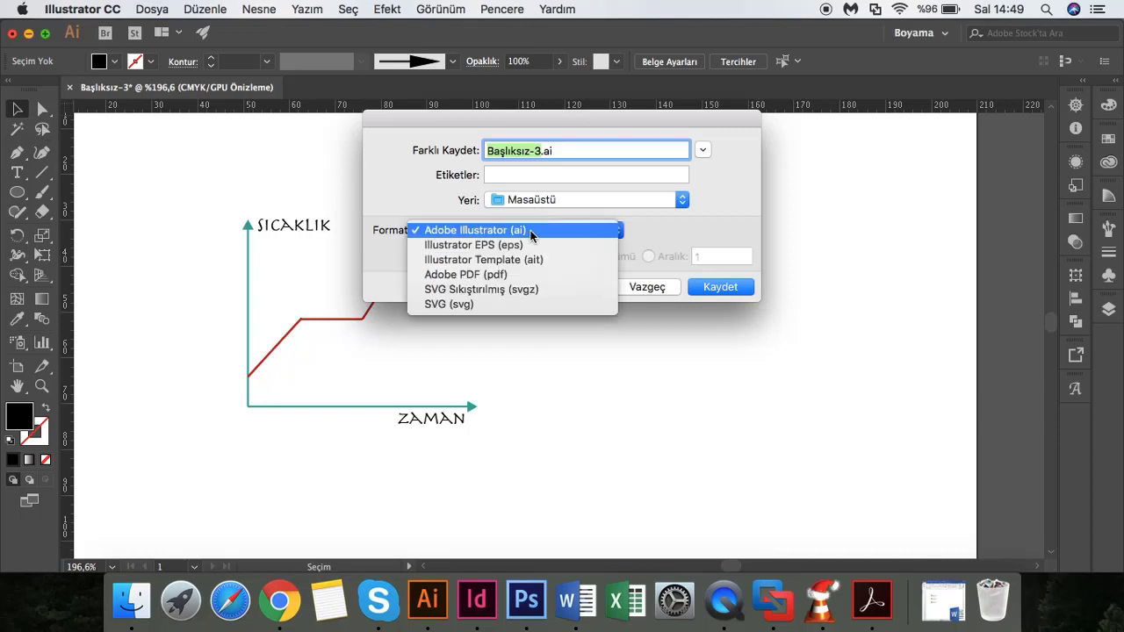
left_click(508, 303)
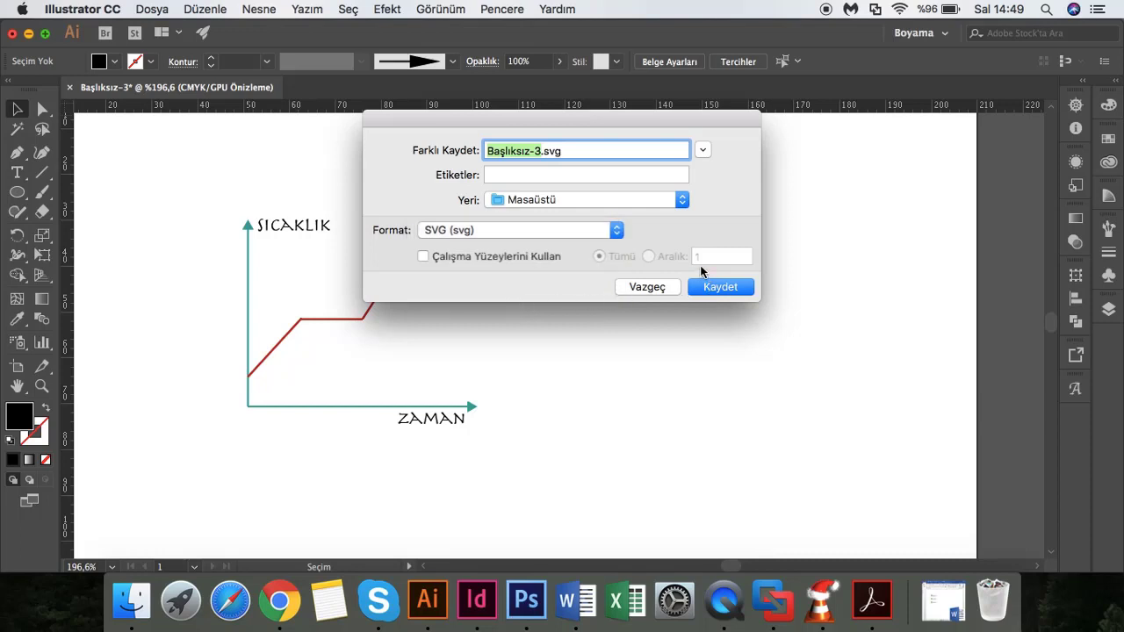
left_click(717, 287)
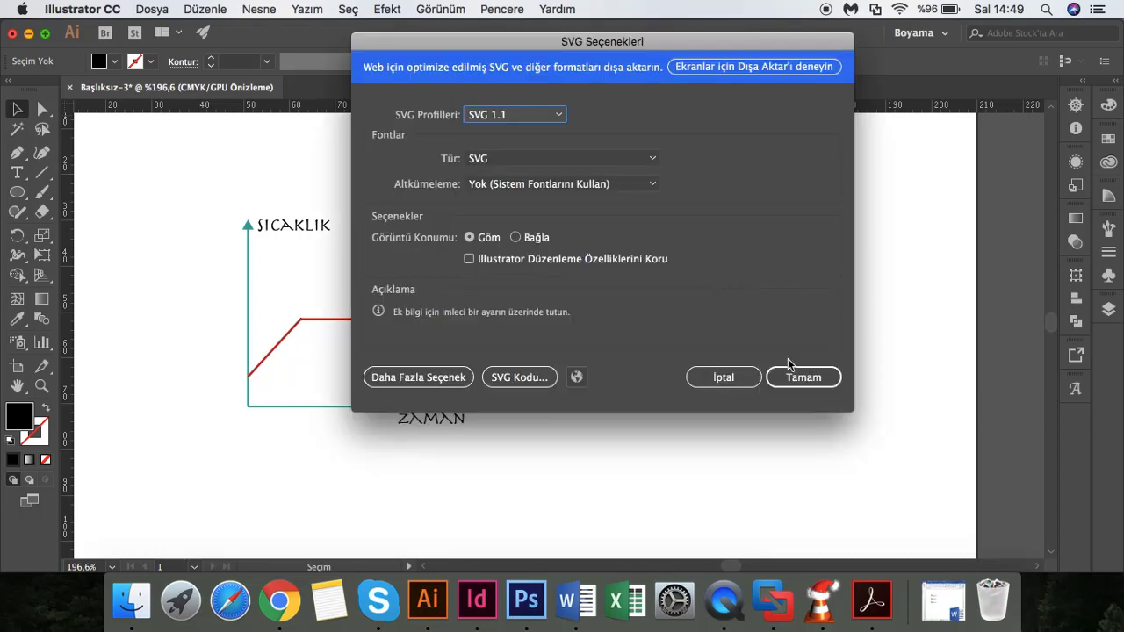
left_click(793, 374)
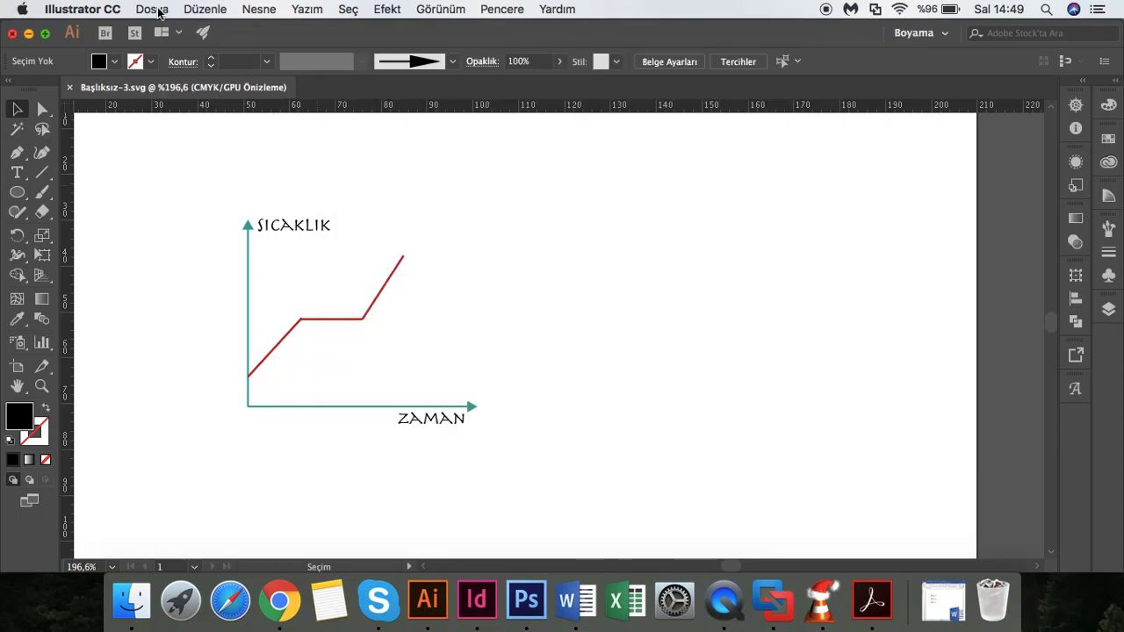
- Save the chart again as the Adobe PDF file Başlıksız-3.pdf with default PDF settings
left_click(159, 10)
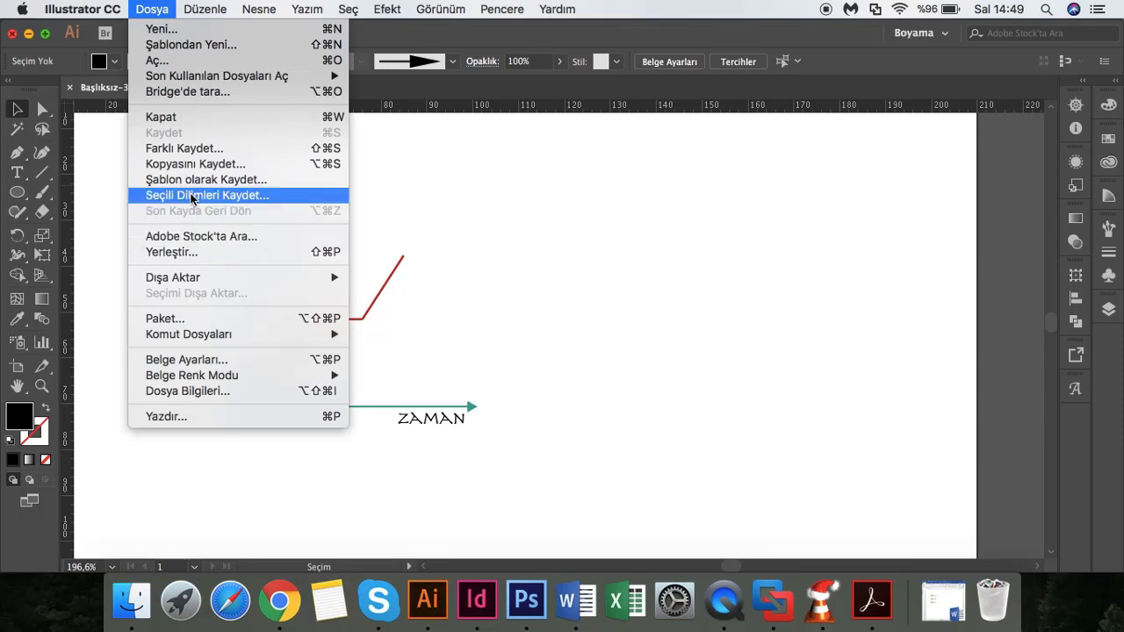
left_click(195, 147)
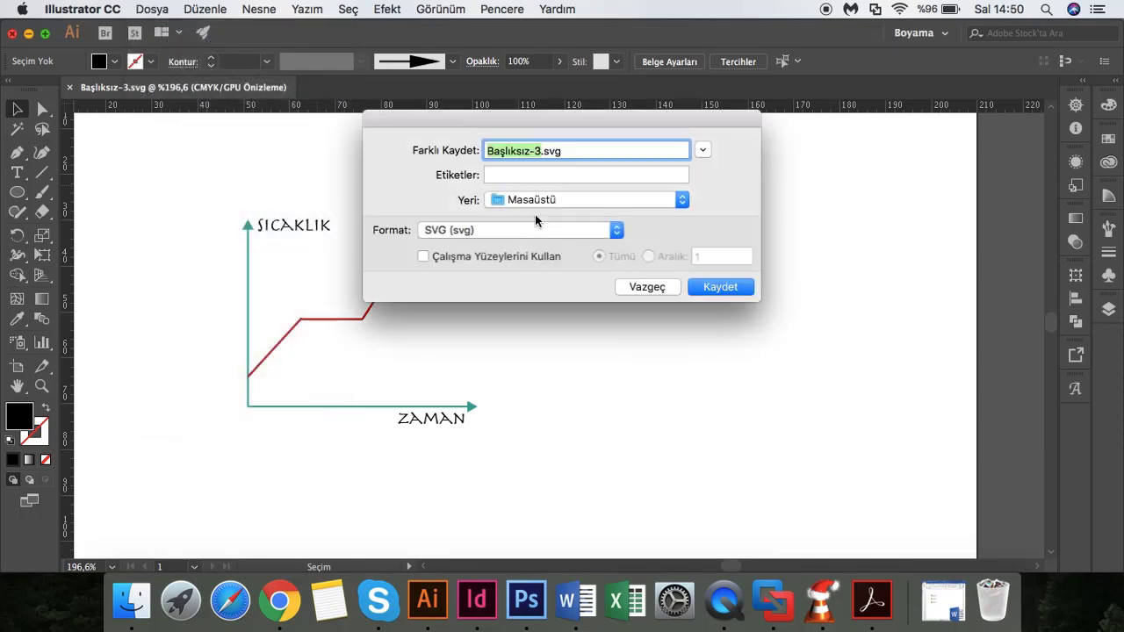
left_click(547, 228)
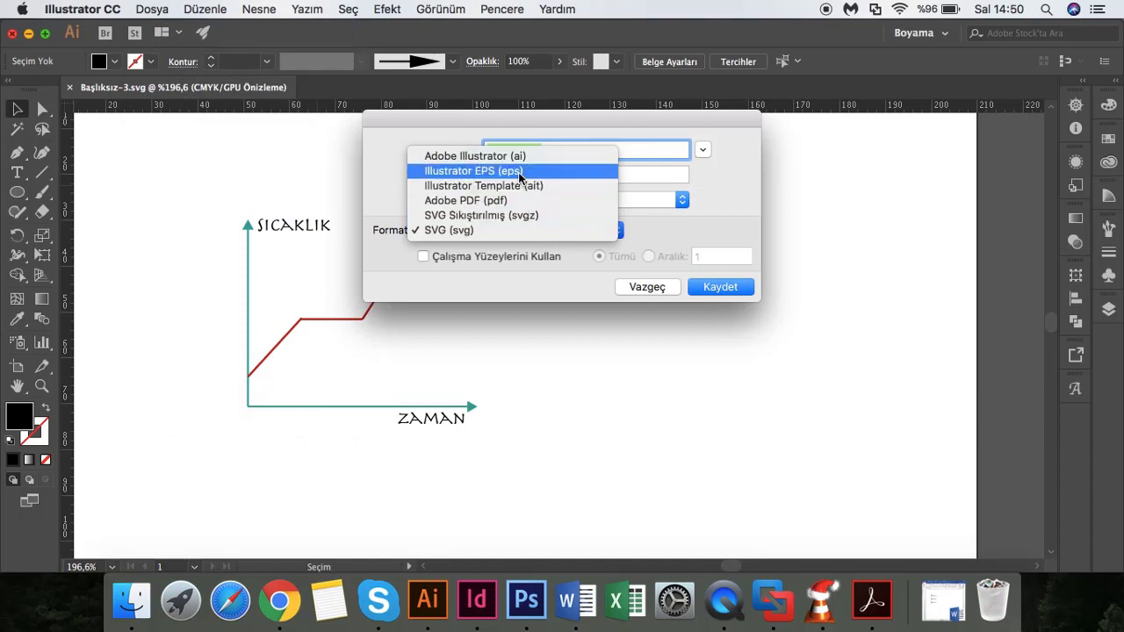
left_click(527, 200)
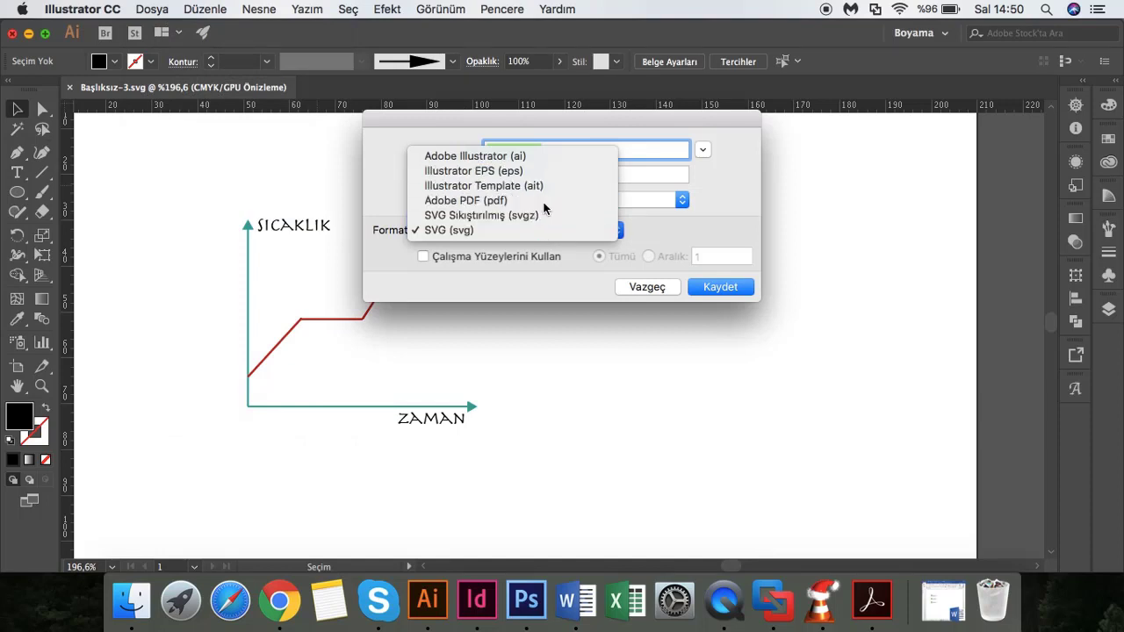
left_click(743, 292)
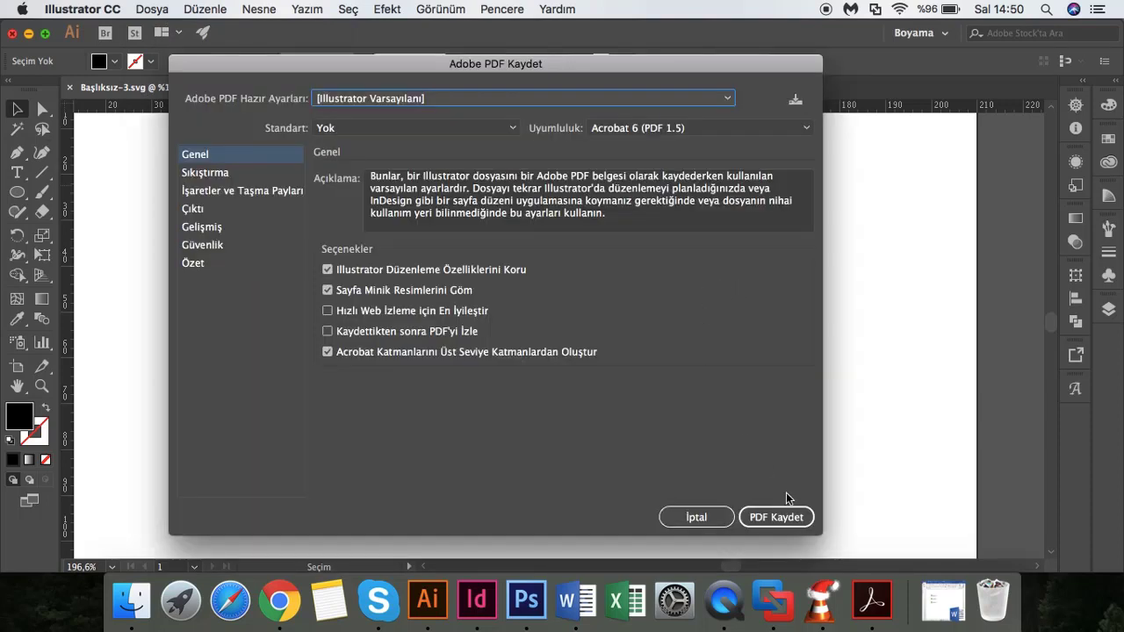
left_click(799, 519)
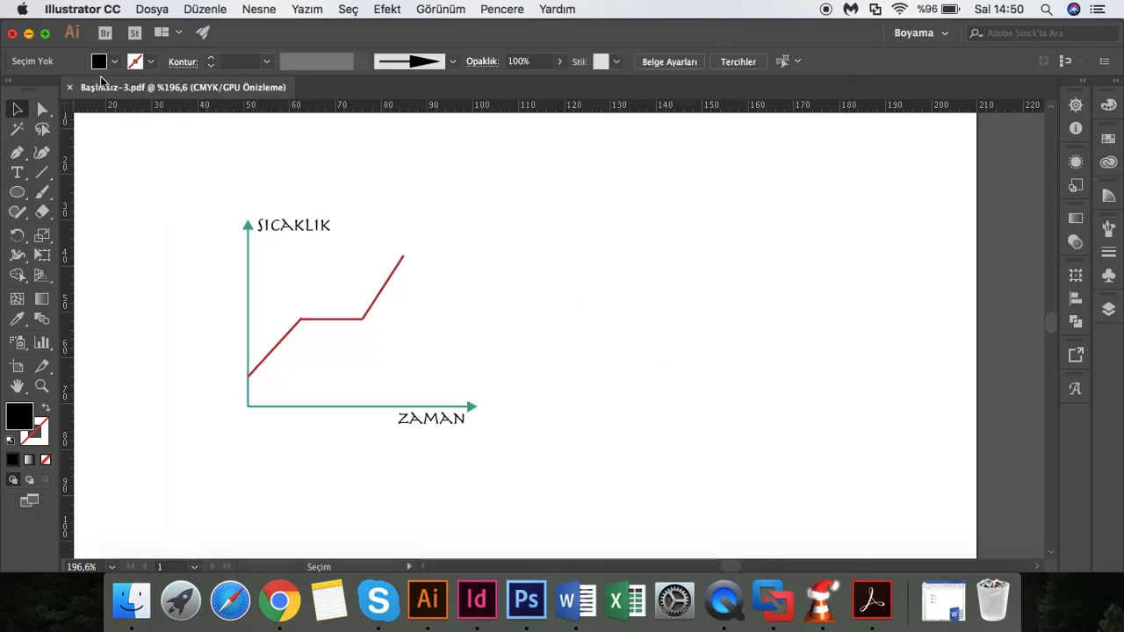
left_click(28, 34)
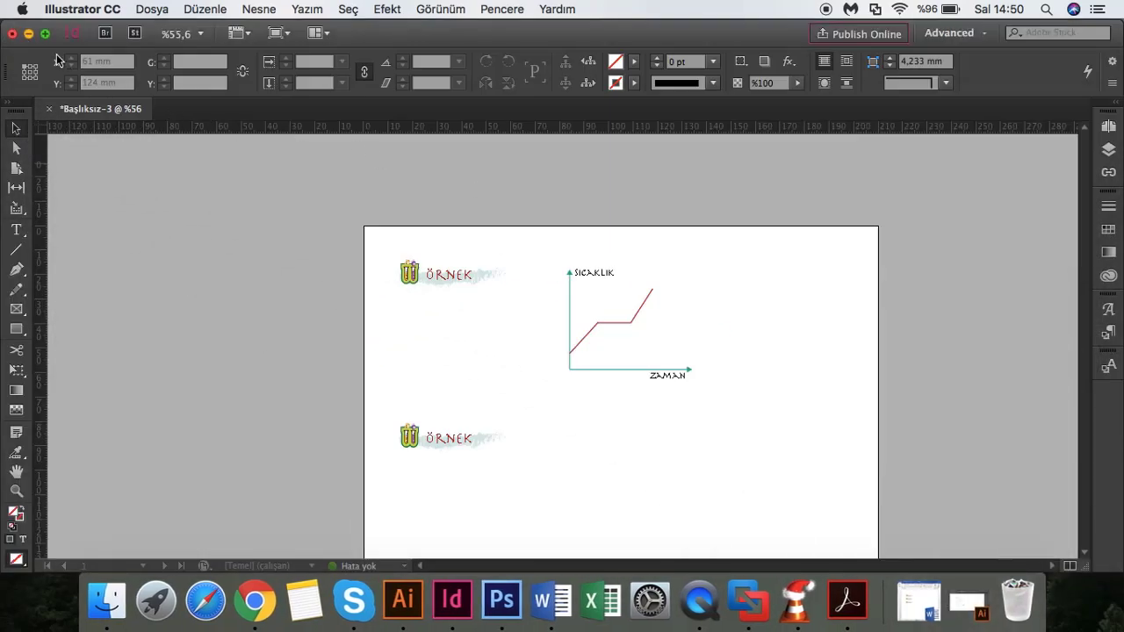
- Hide InDesign, open Başlıksız-3.svg from the desktop, and close Illustrator's chart documents
left_click(28, 34)
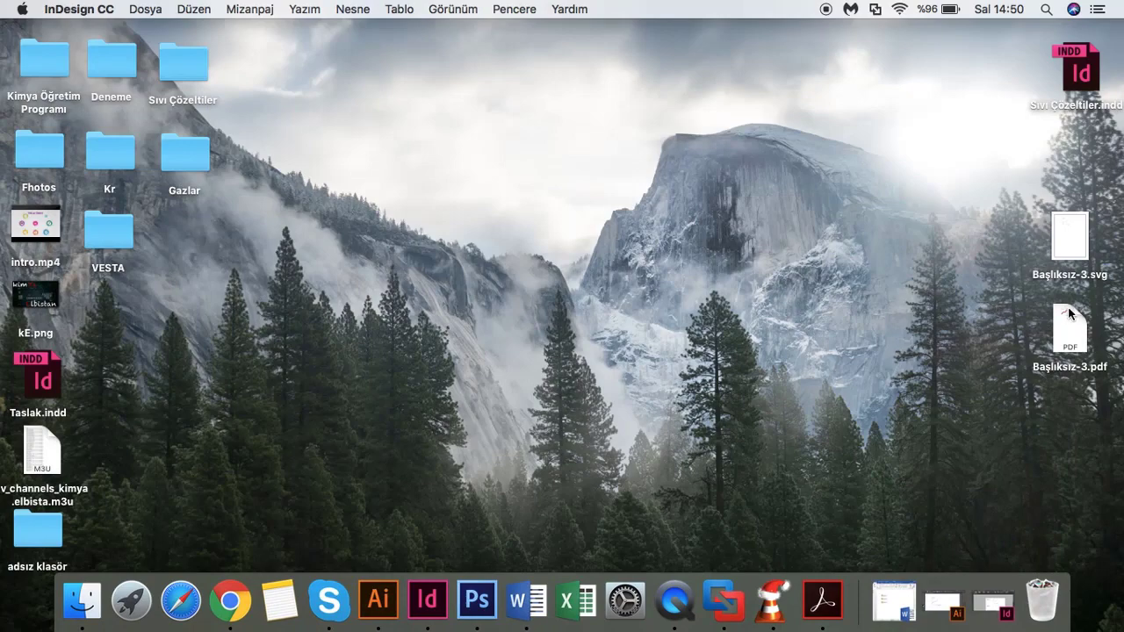
double_click(1073, 246)
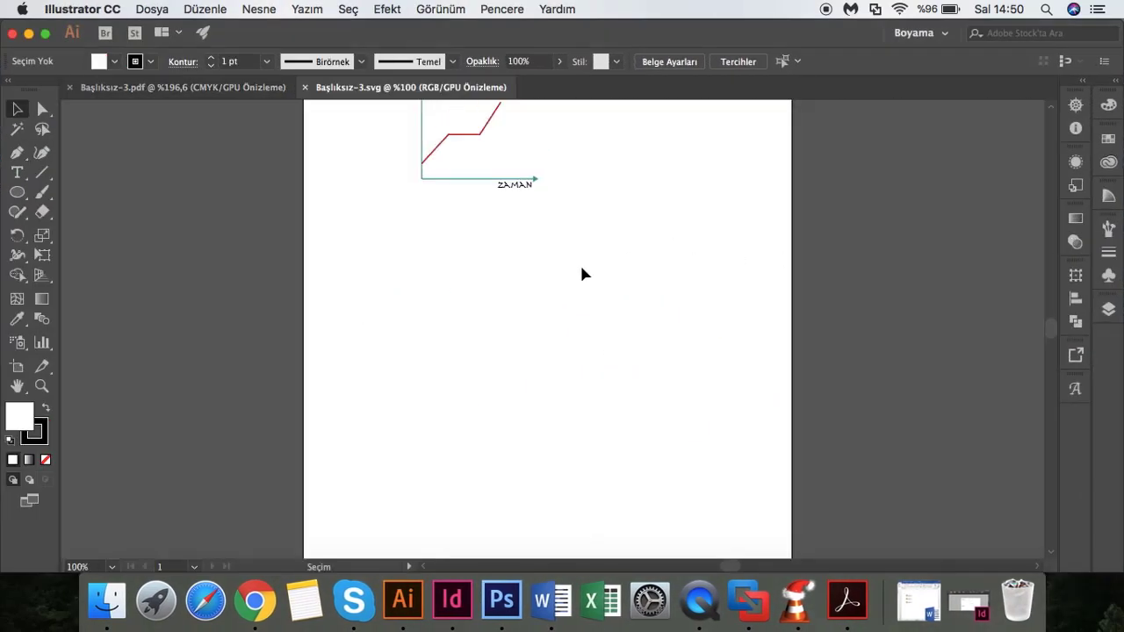
left_click(12, 33)
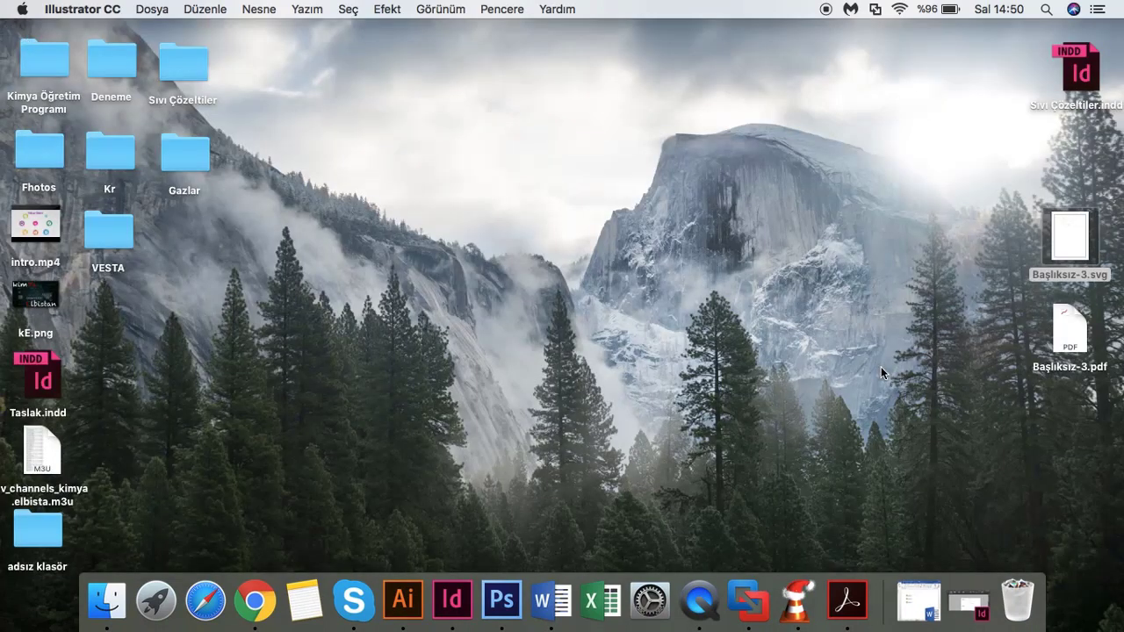
- Open Başlıksız-3.pdf in Acrobat and place the Word document beside it
left_click(1062, 336)
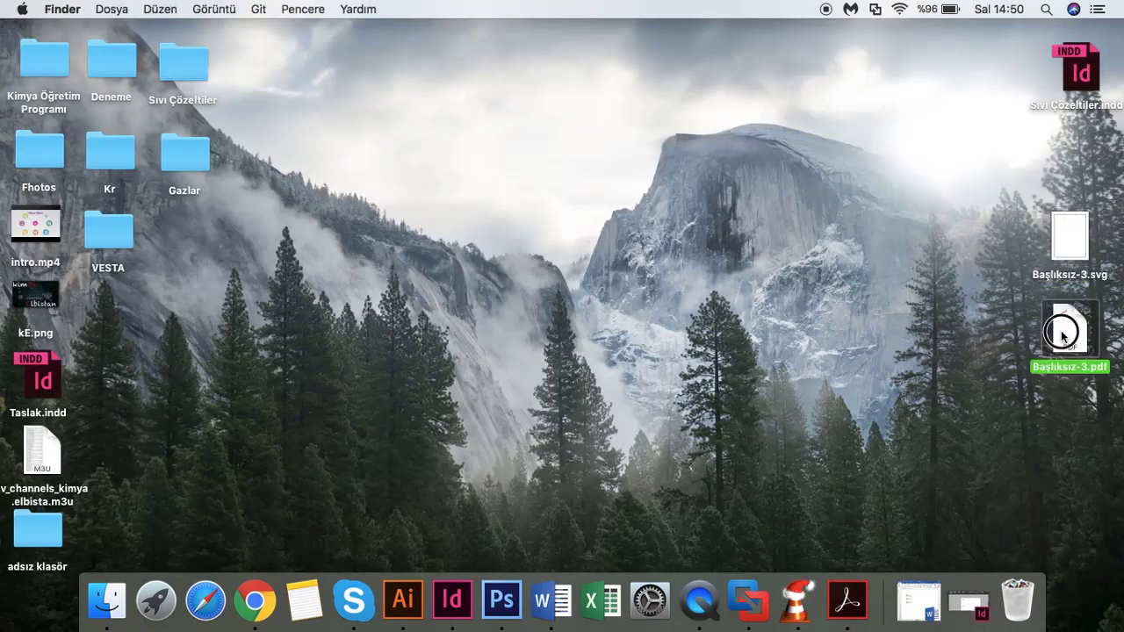
double_click(1062, 335)
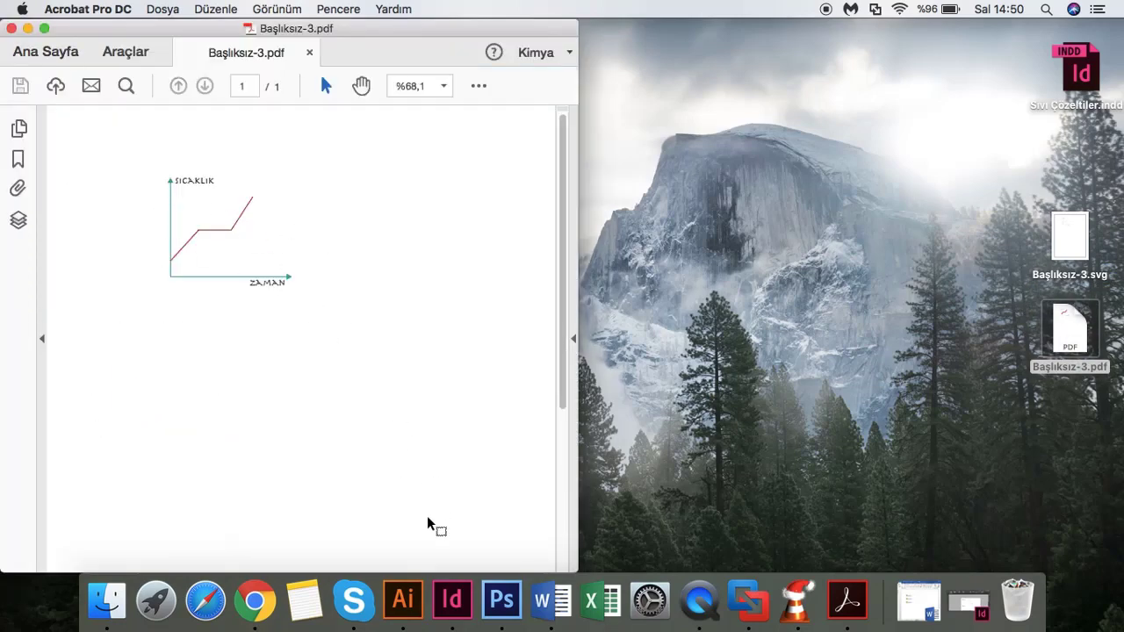
left_click(549, 597)
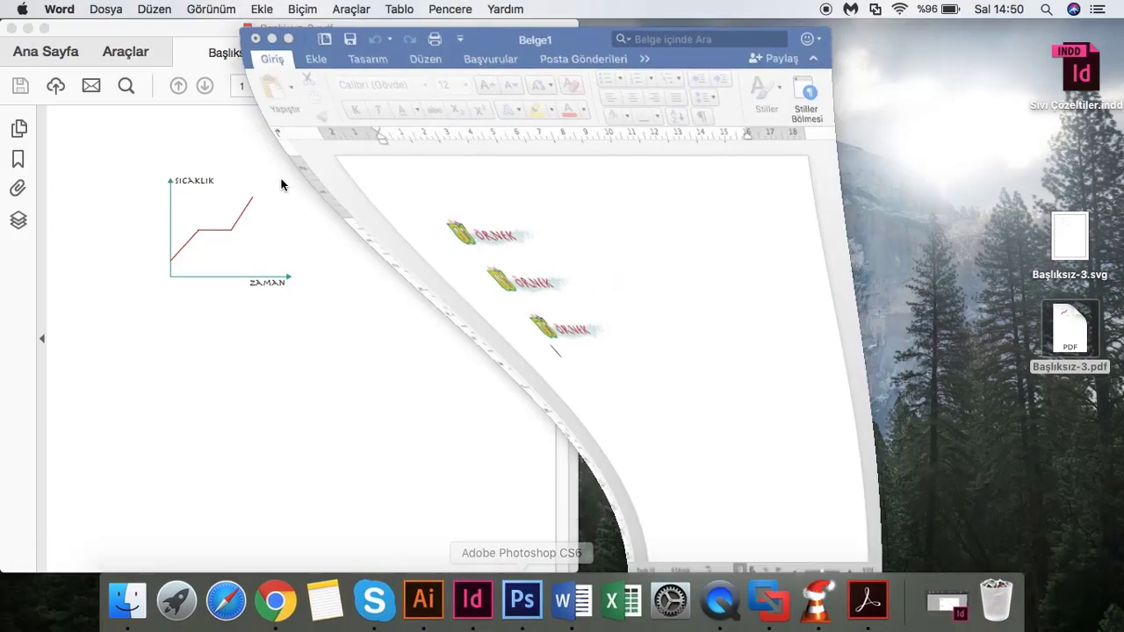
left_click_drag(476, 43, 663, 31)
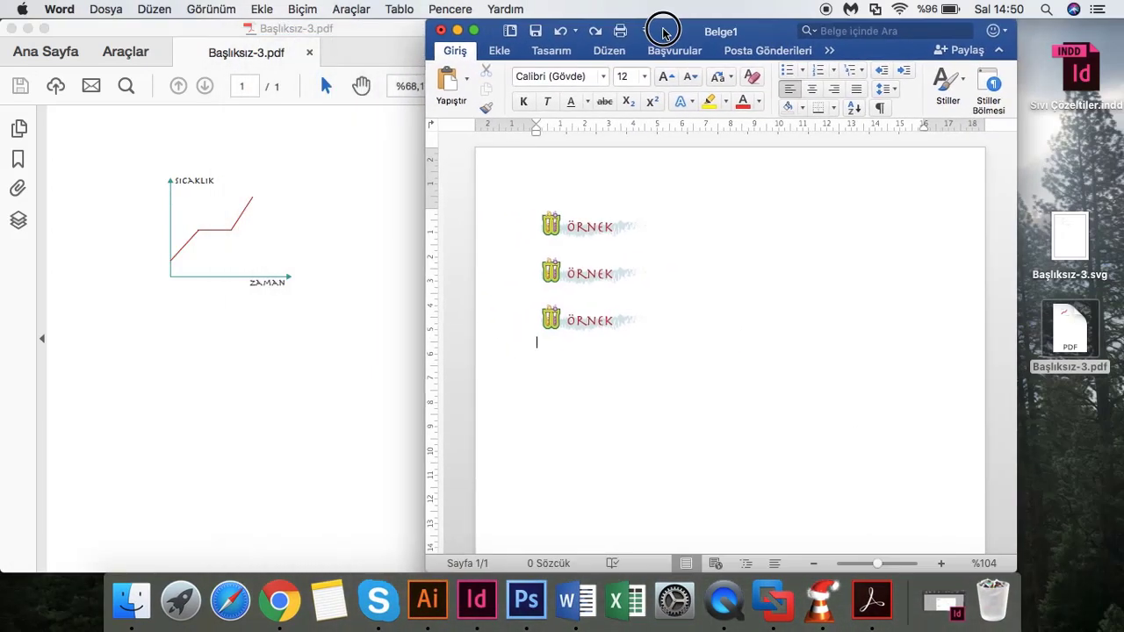
- Snapshot the chart area in Acrobat and paste it into Word below the ÖRNEK lines
left_click(249, 172)
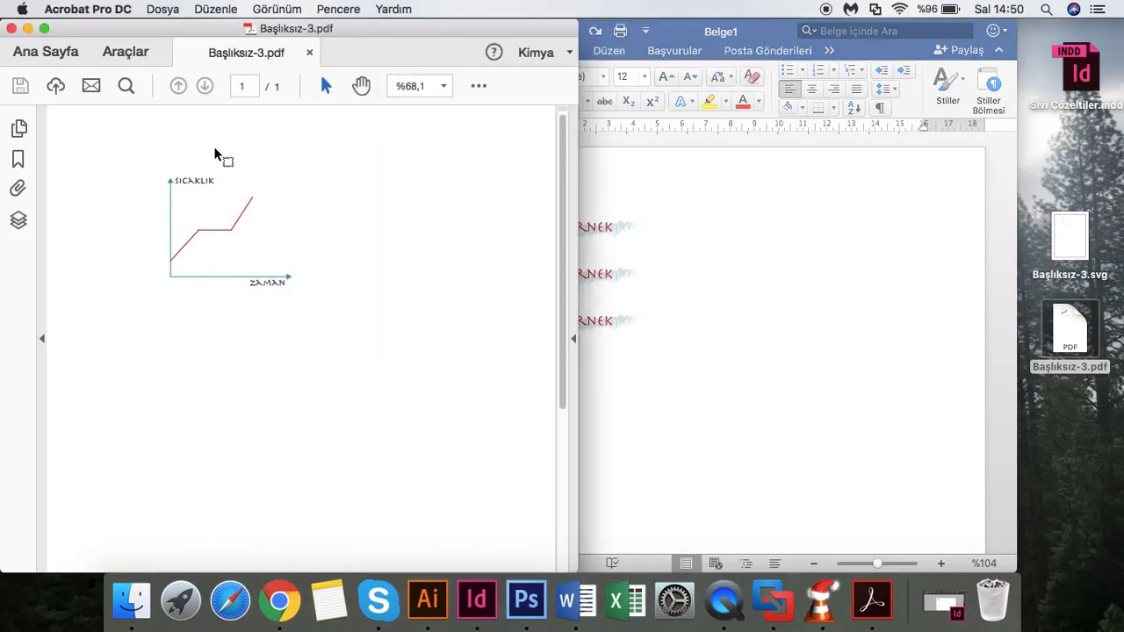
left_click(212, 10)
left_click(233, 209)
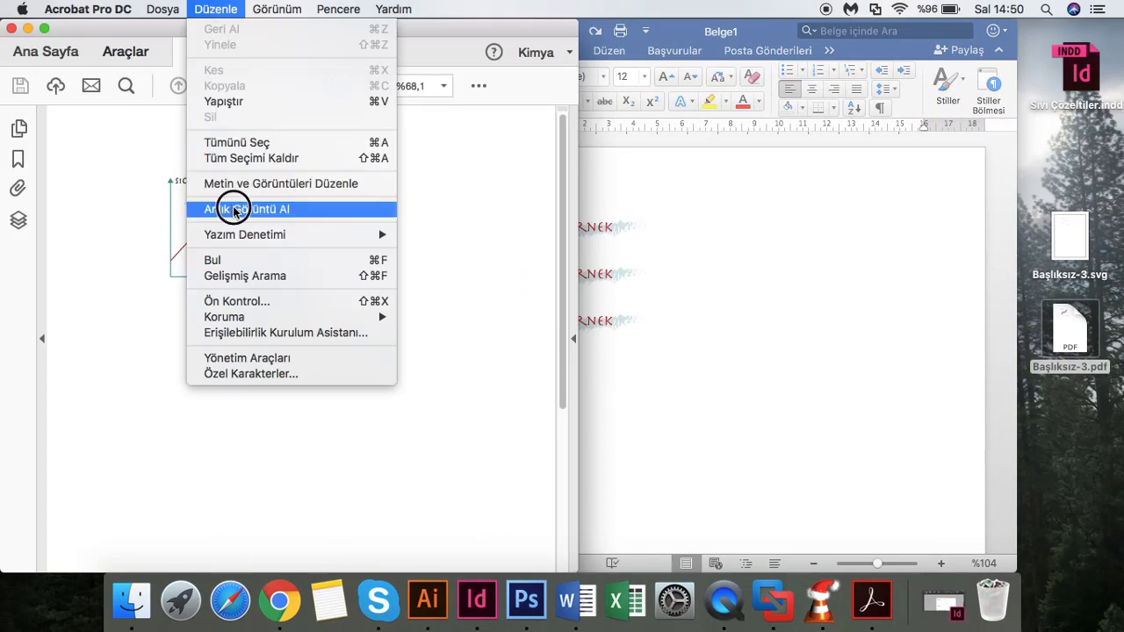
left_click_drag(152, 164, 302, 298)
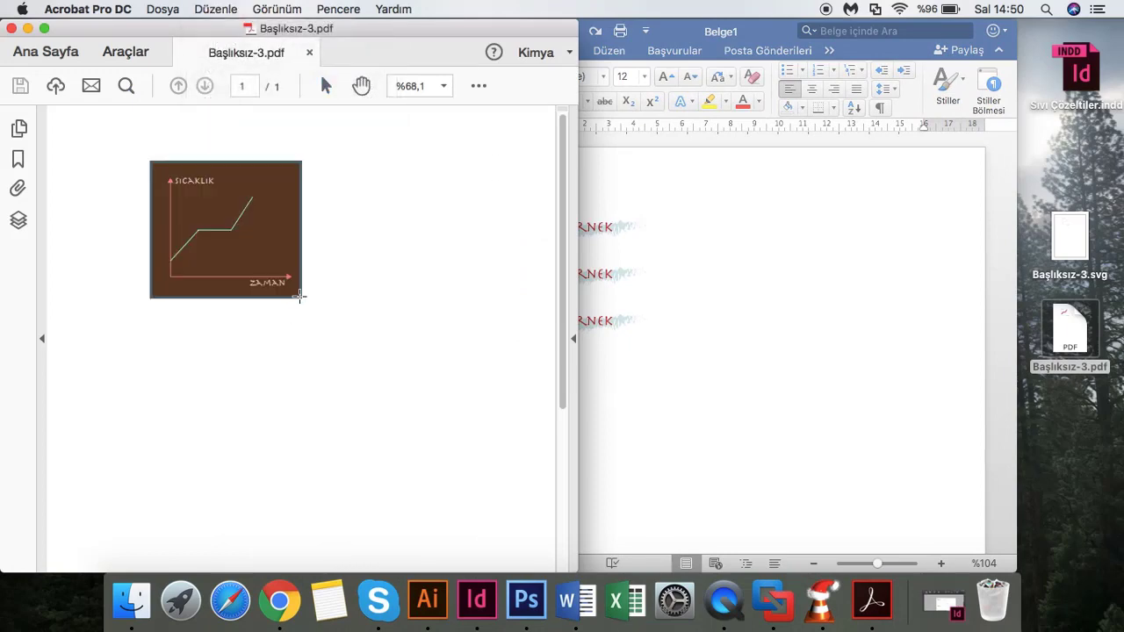
left_click(766, 303)
key("super+v")
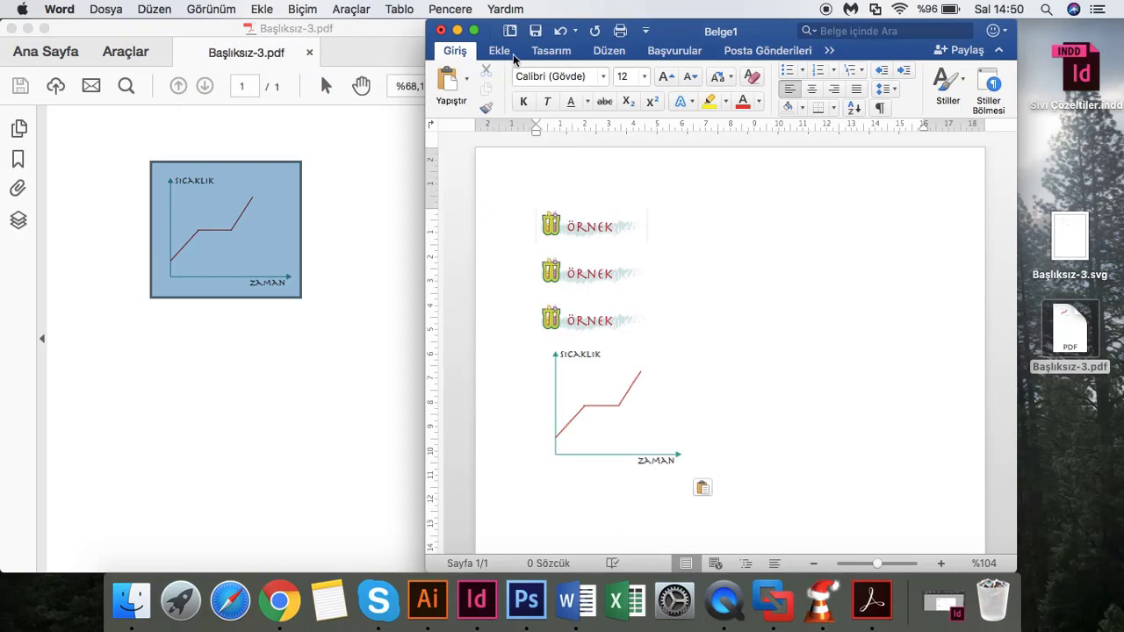
- Hide Word and close Başlıksız-3.pdf in Acrobat
left_click(458, 30)
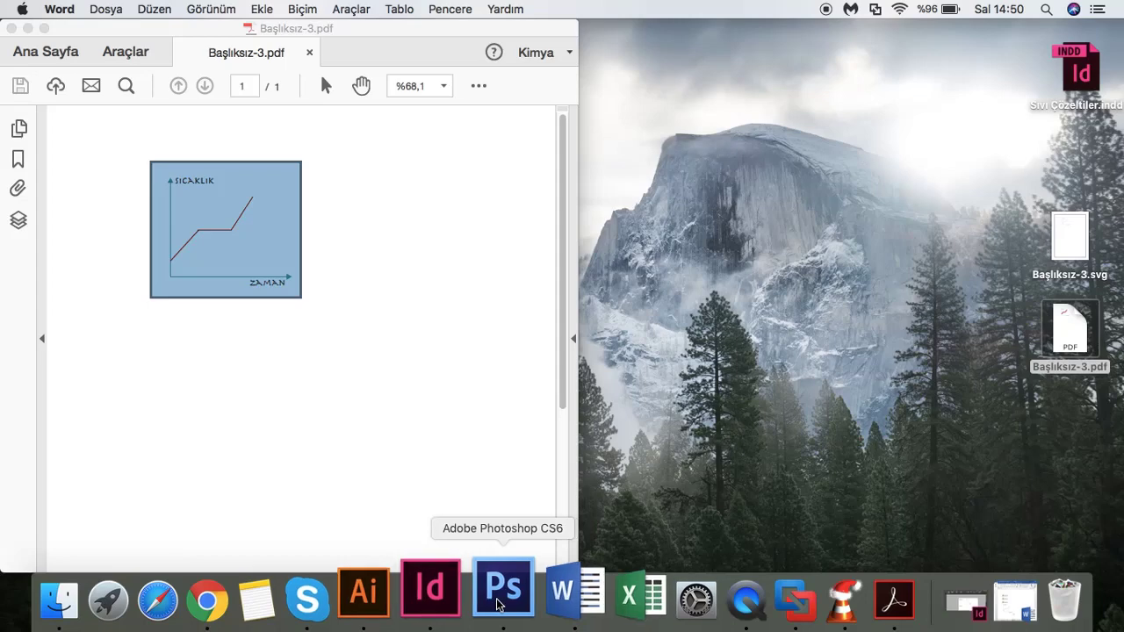
left_click(343, 308)
left_click(11, 28)
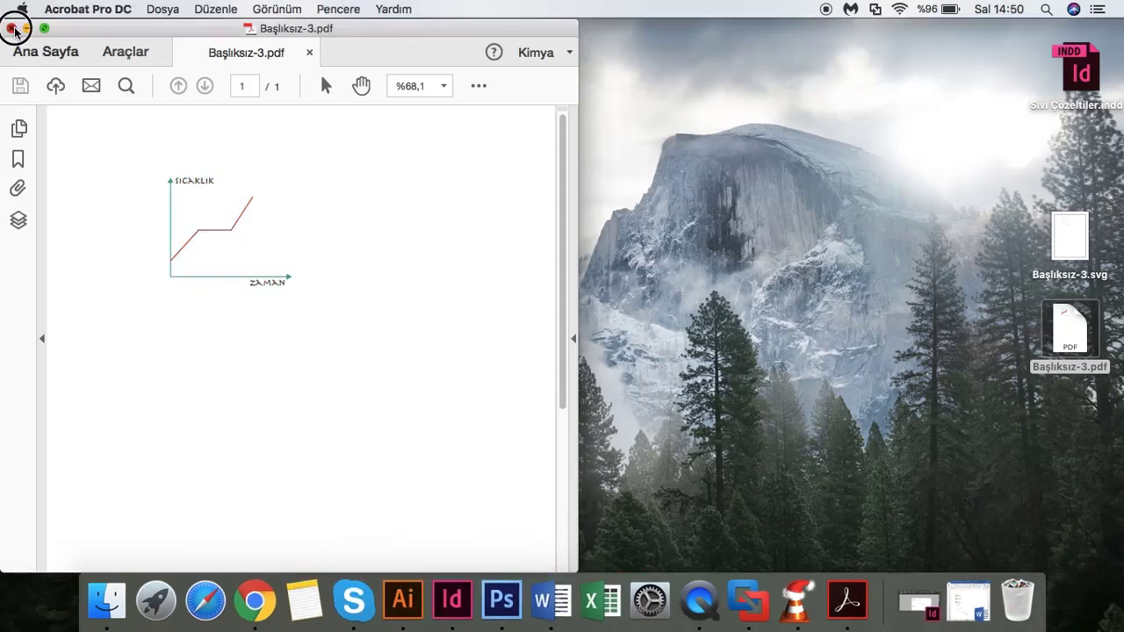
- Switch to Illustrator and open Başlıksız-3.pdf from the start screen's recent files
left_click(413, 596)
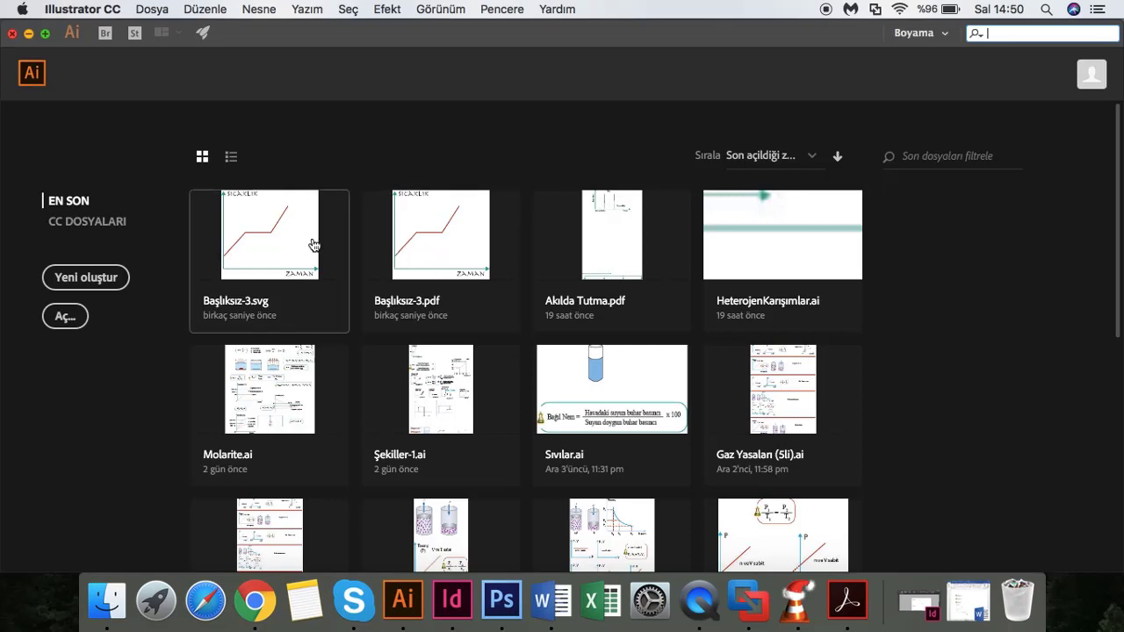
left_click(415, 252)
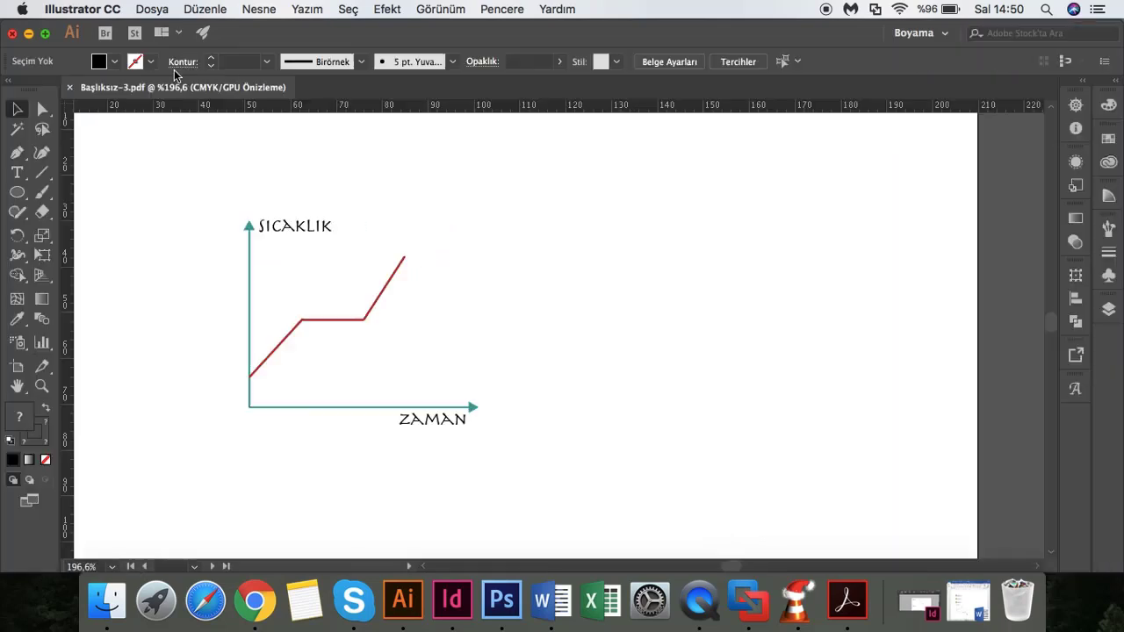
scroll(657, 394, "up", 3)
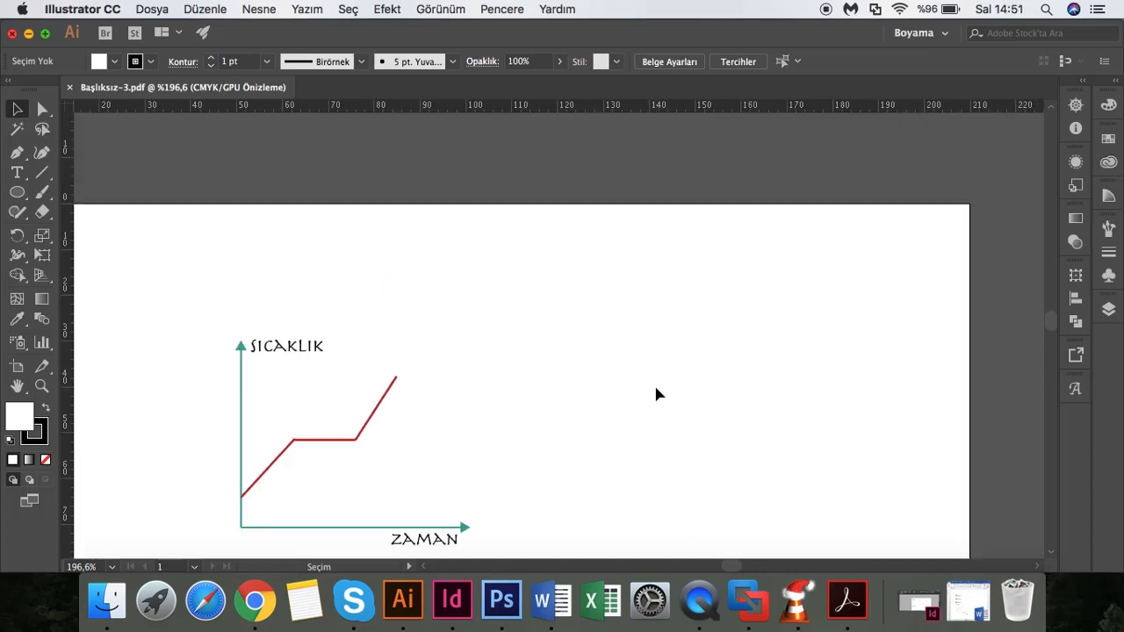
scroll(657, 394, "down", 2, "alt")
scroll(657, 397, "down", 4)
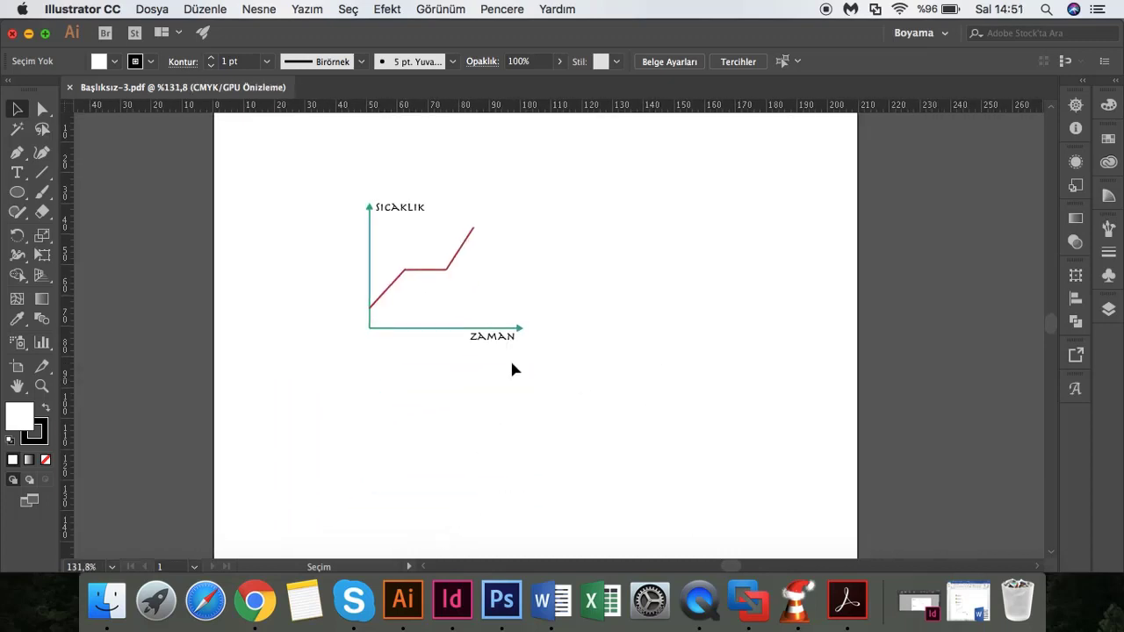
- Marquee-select the red zigzag graph line and delete it
left_click(16, 109)
left_click_drag(383, 230, 504, 299)
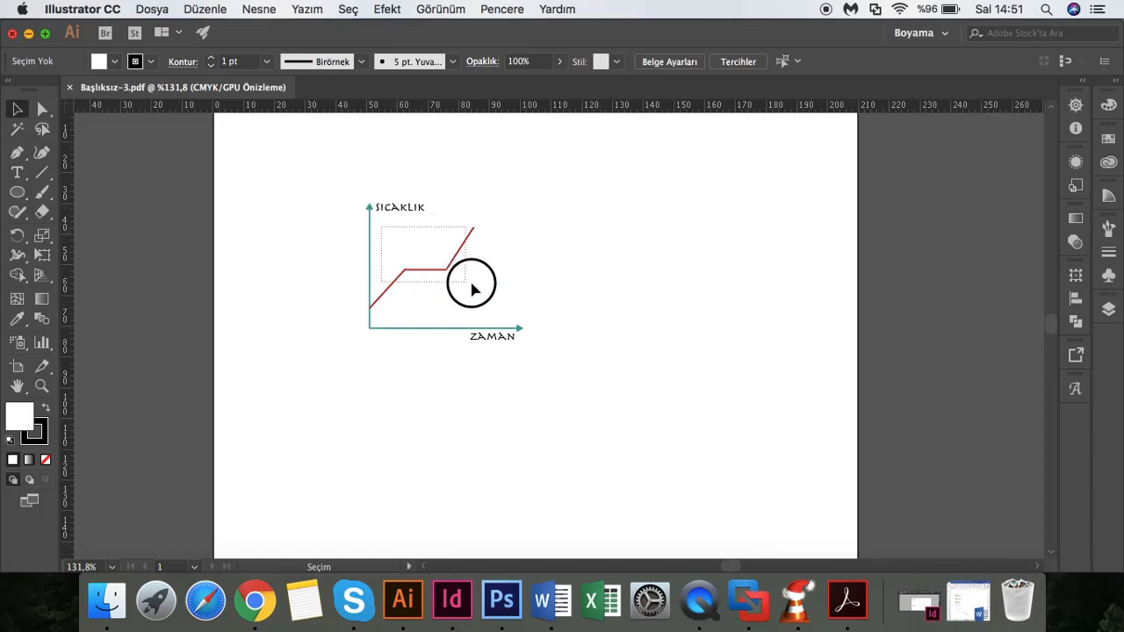
key("Delete")
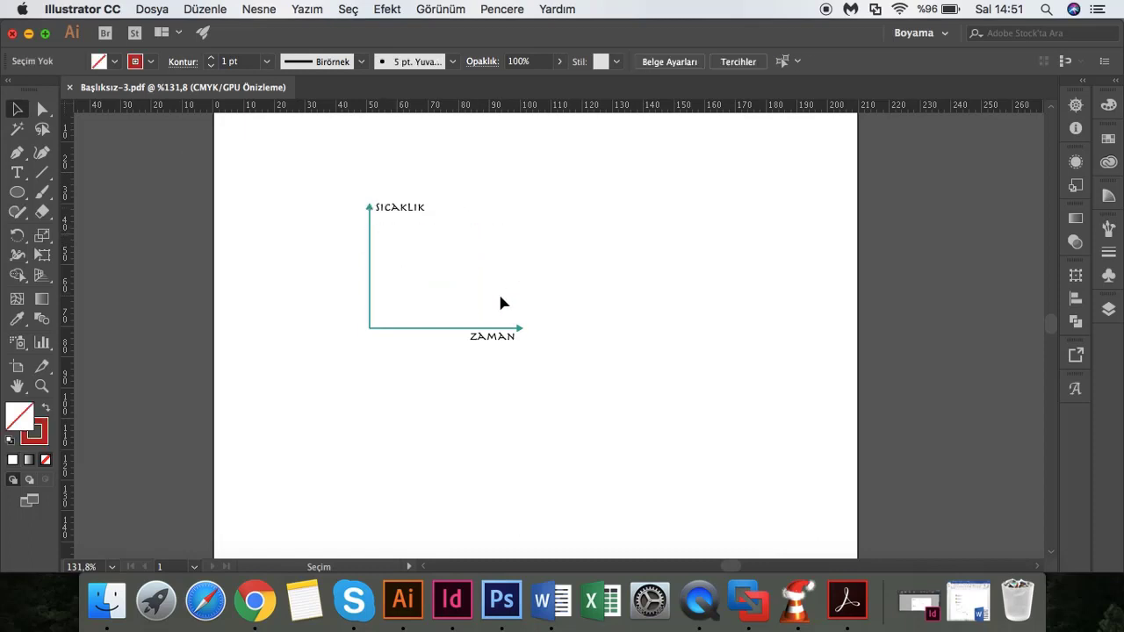
- Start a new Pen path with a first point on the SICAKLIK axis
left_click(21, 160)
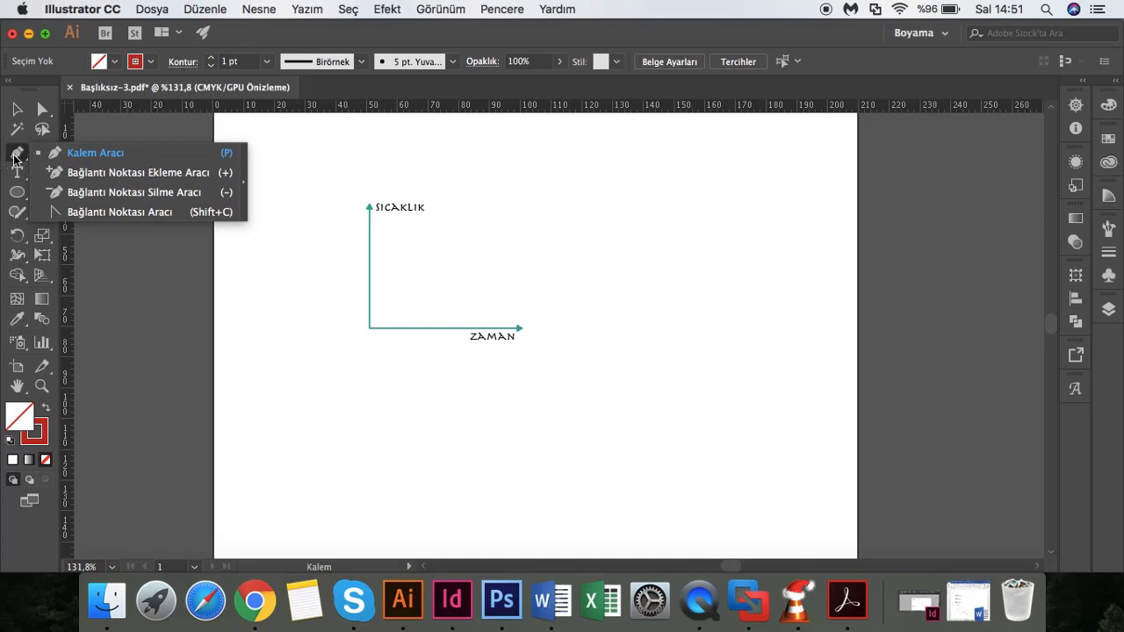
left_click(53, 153)
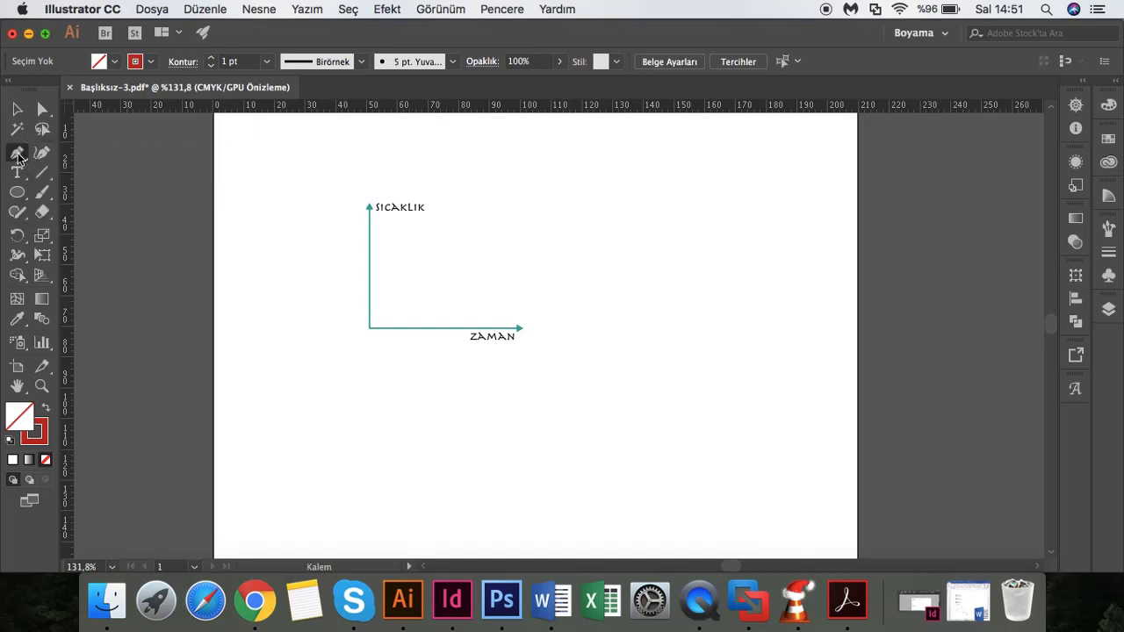
left_click(369, 259)
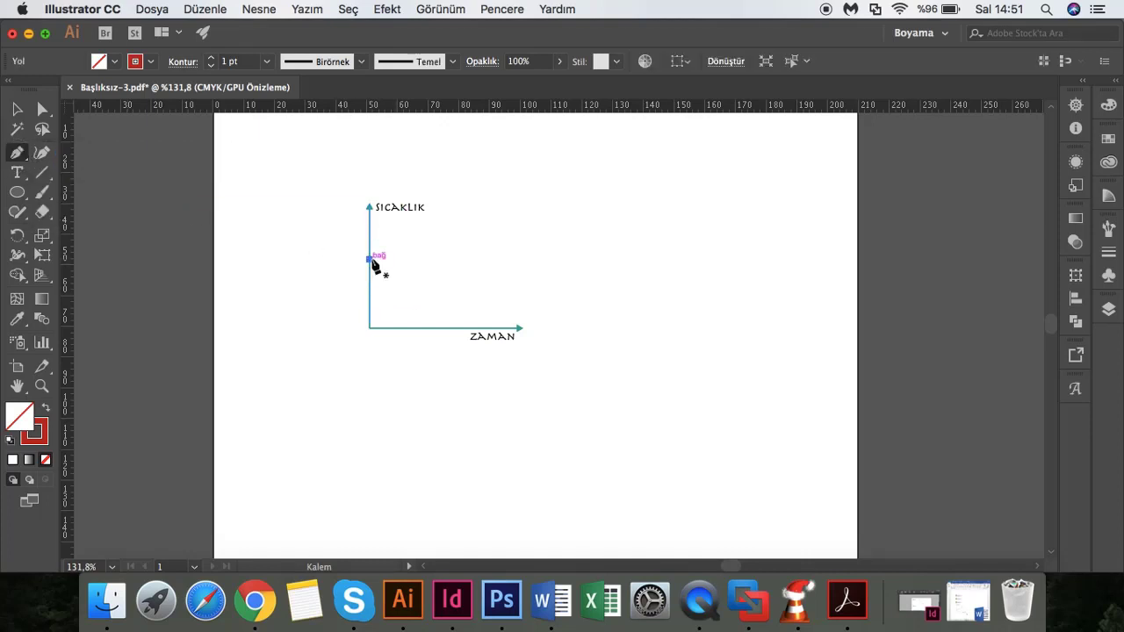
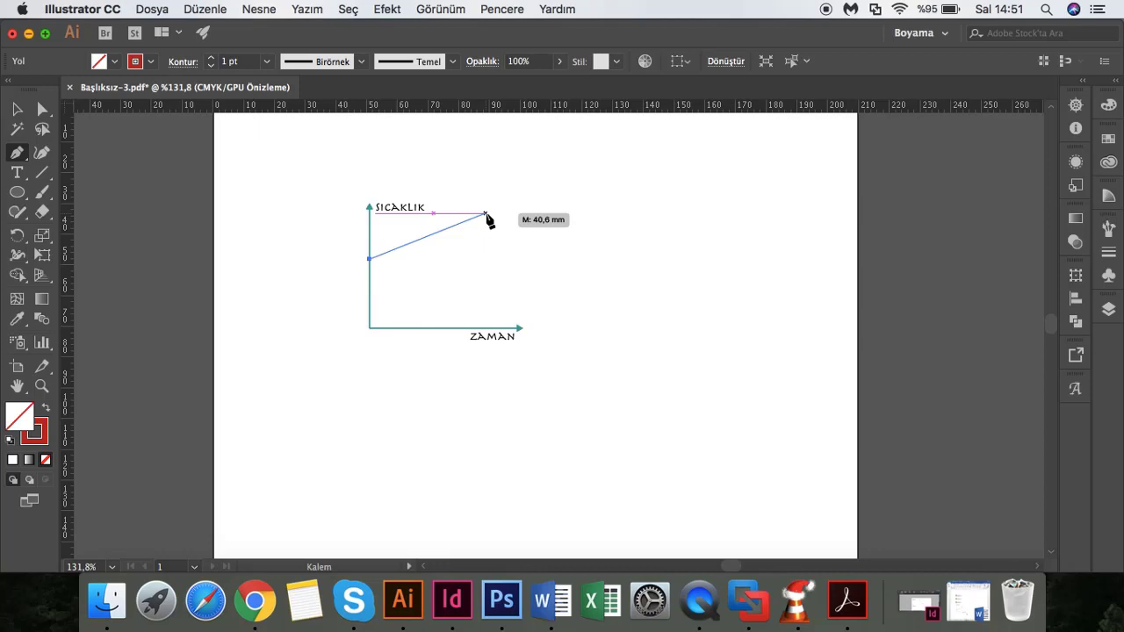
- Draw a red curve between the SICAKLIK and ZAMAN axes that dips near the start, then rises steeply
left_click(486, 213)
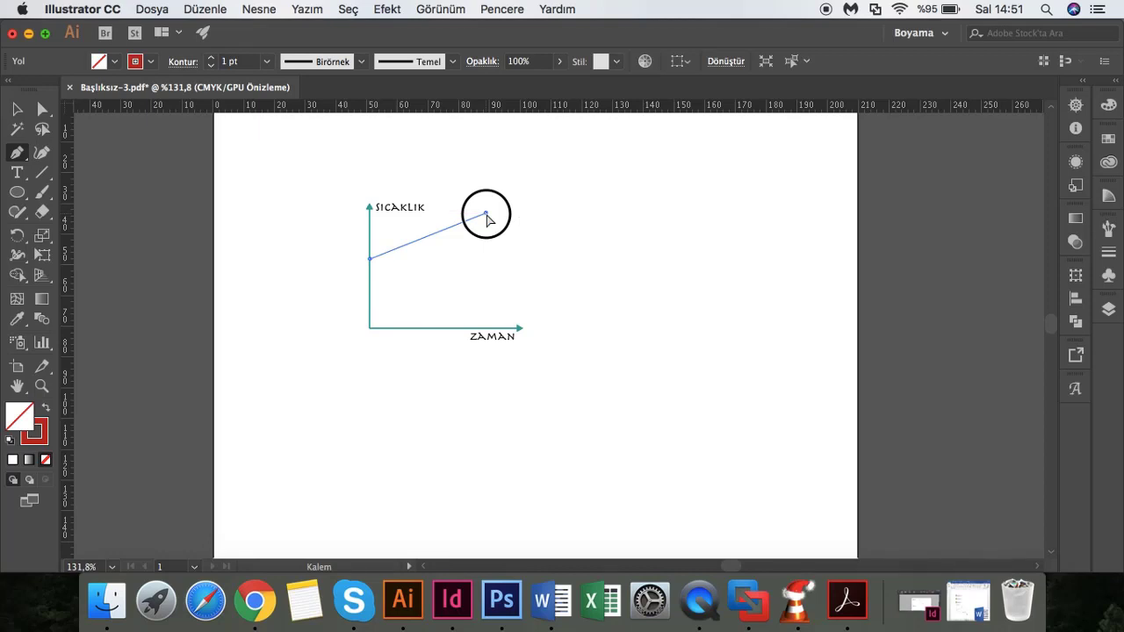
mouse_move(487, 215)
left_mouse_down()
mouse_move(479, 188)
mouse_move(493, 158)
mouse_move(542, 113)
mouse_move(522, 339)
mouse_move(495, 196)
mouse_move(523, 198)
mouse_move(542, 181)
left_mouse_up()
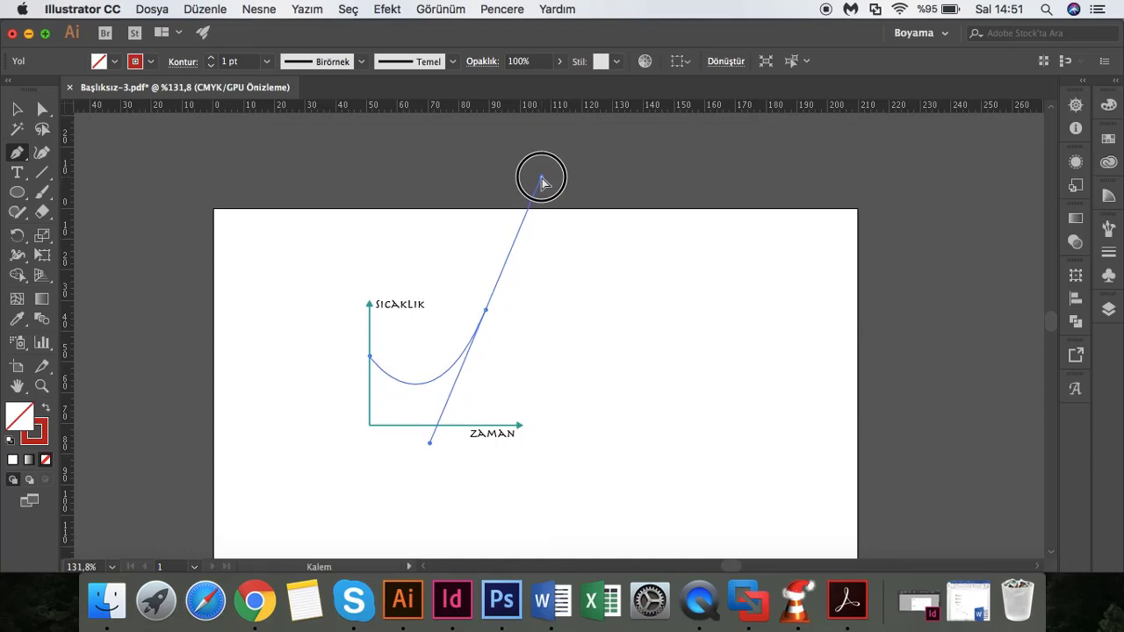
mouse_move(542, 180)
left_mouse_down()
mouse_move(563, 254)
mouse_move(517, 417)
mouse_move(545, 313)
mouse_move(557, 150)
mouse_move(537, 146)
mouse_move(557, 163)
mouse_move(542, 221)
mouse_move(544, 193)
mouse_move(488, 190)
mouse_move(439, 166)
mouse_move(512, 105)
mouse_move(579, 254)
mouse_move(563, 255)
left_mouse_up()
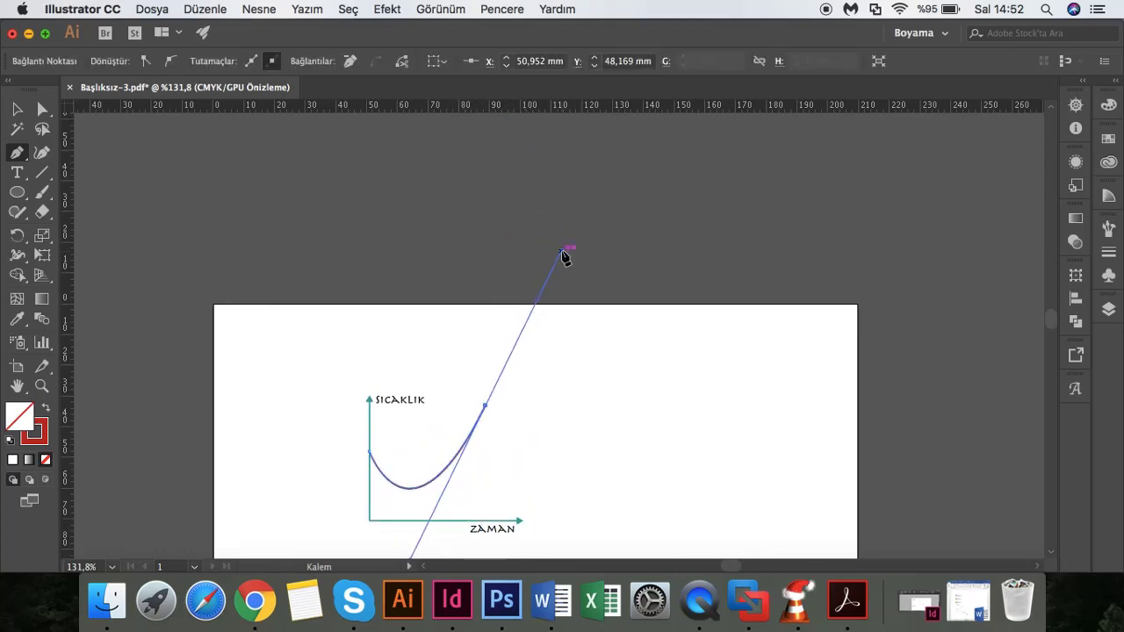
left_click(18, 112)
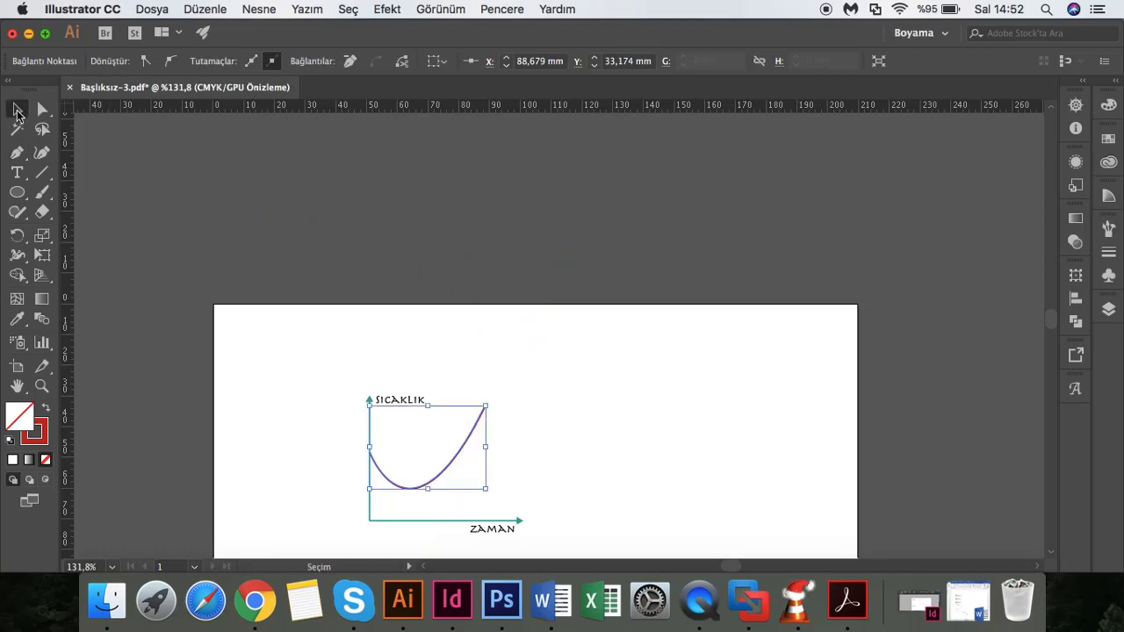
left_click(703, 555)
scroll(632, 398, "down", 3)
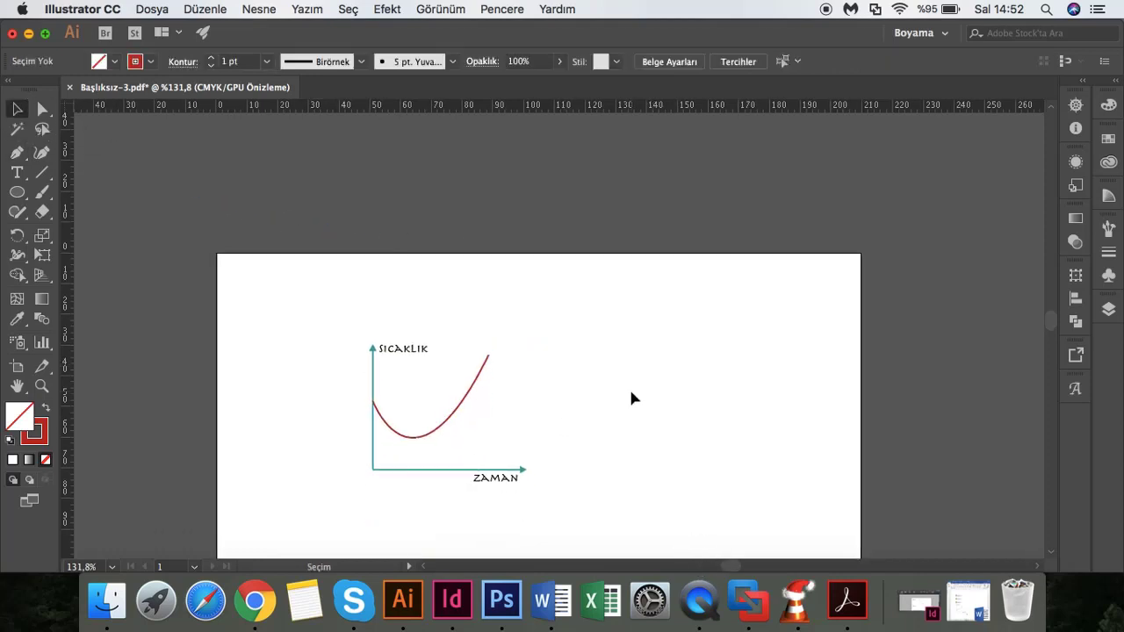
left_click(458, 413)
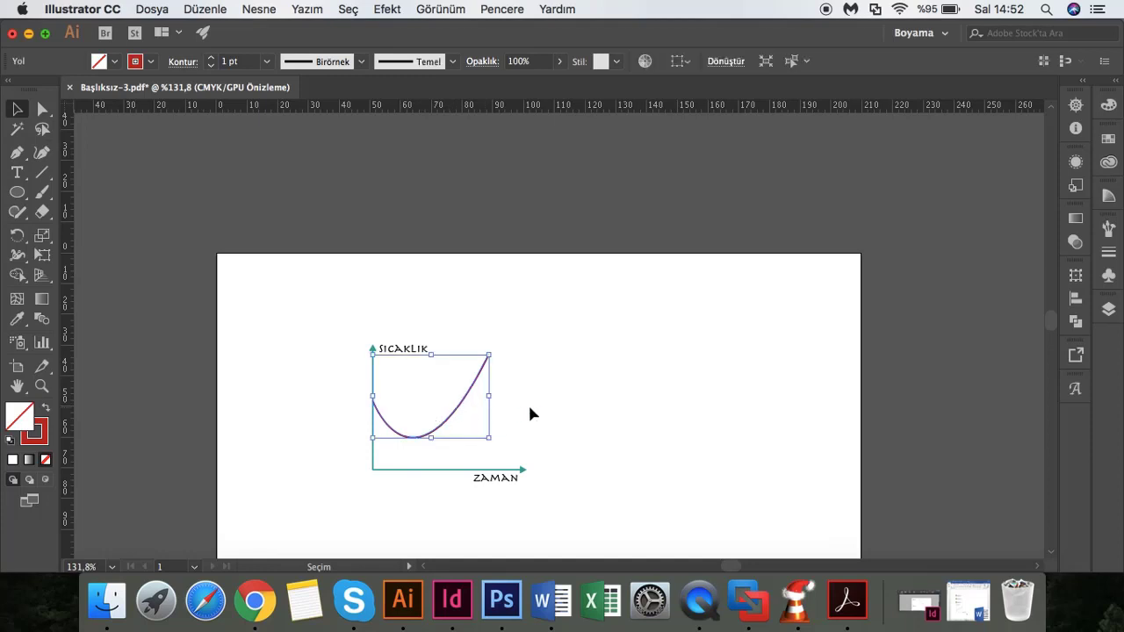
left_click(582, 402)
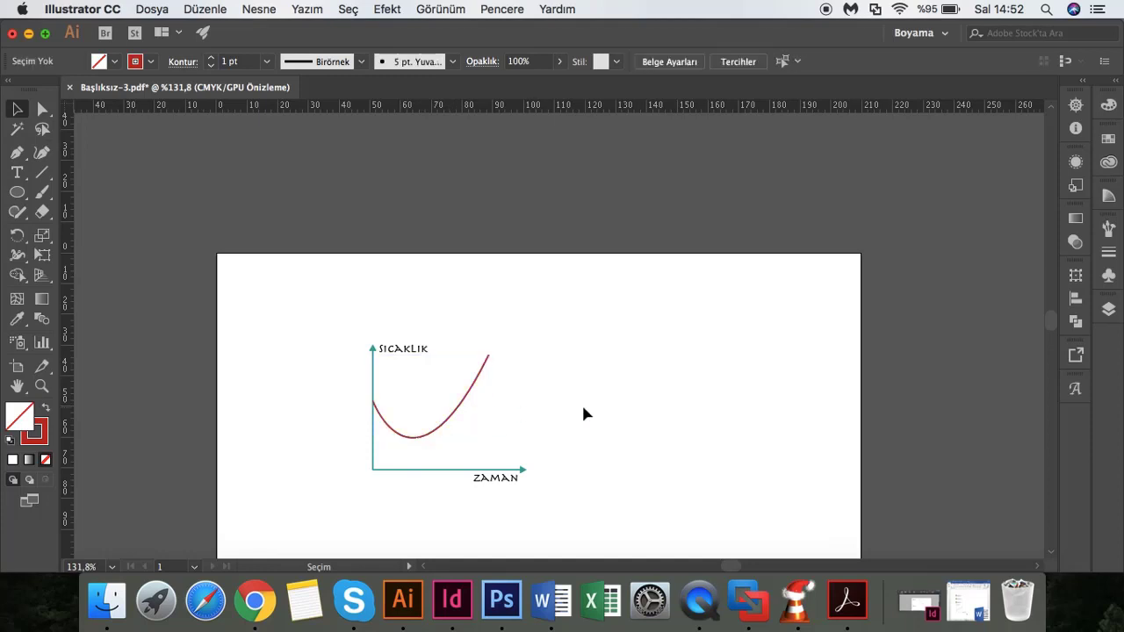
- Draw a second, flatter red curve with the Pen tool across the graph
left_click(17, 153)
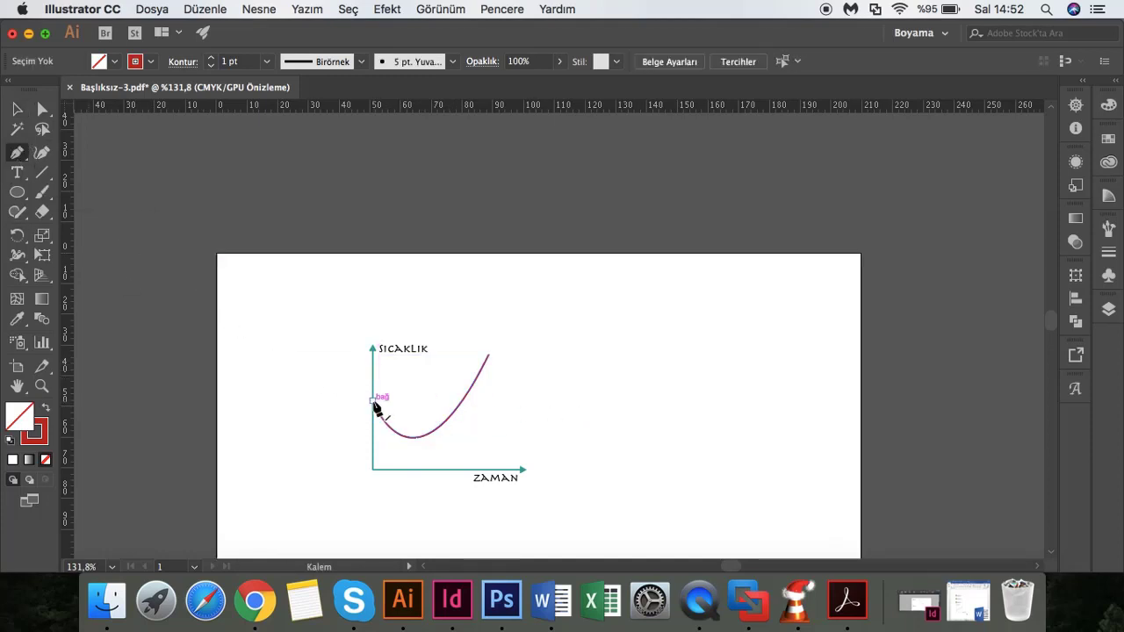
left_click(373, 402)
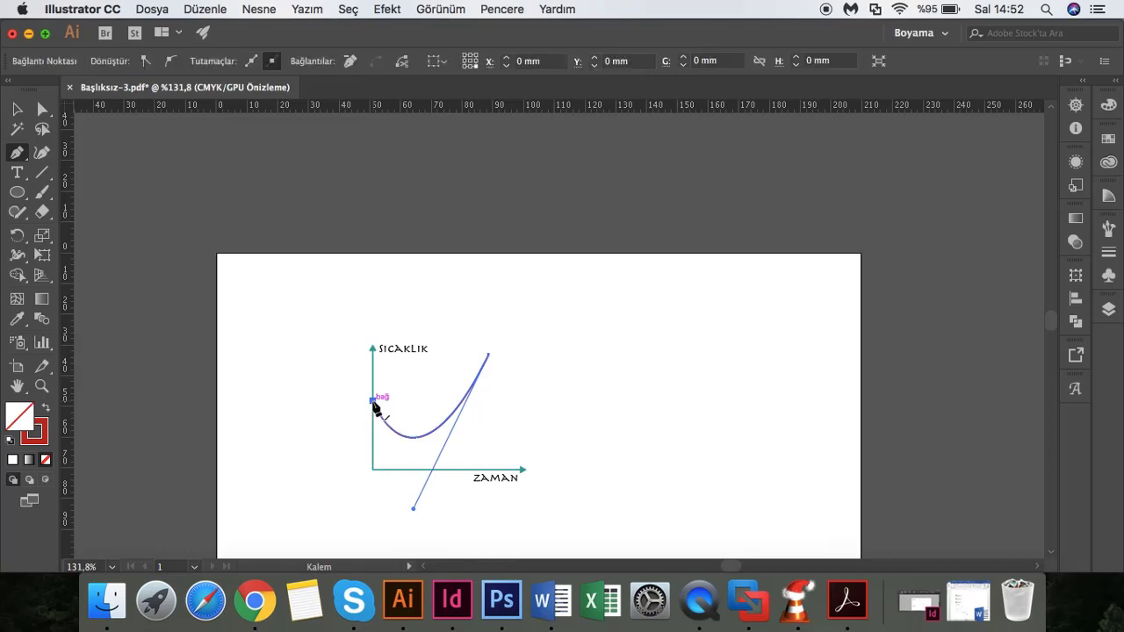
mouse_move(372, 401)
left_mouse_down()
mouse_move(430, 418)
mouse_move(490, 369)
mouse_move(522, 402)
mouse_move(540, 389)
left_mouse_up()
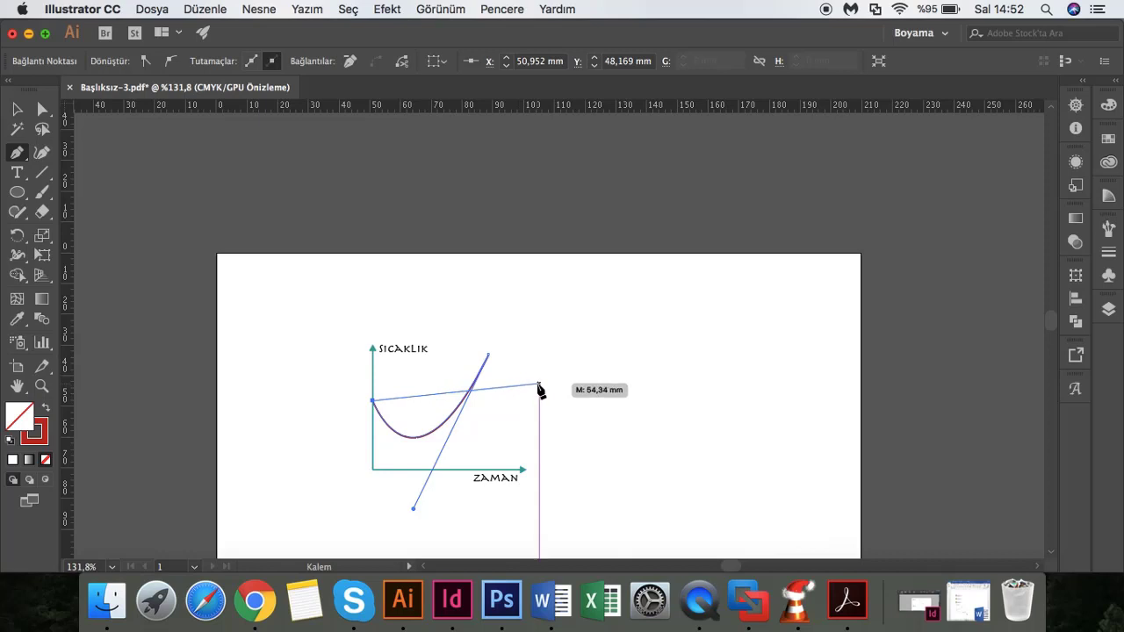
left_click_drag(539, 388, 667, 317)
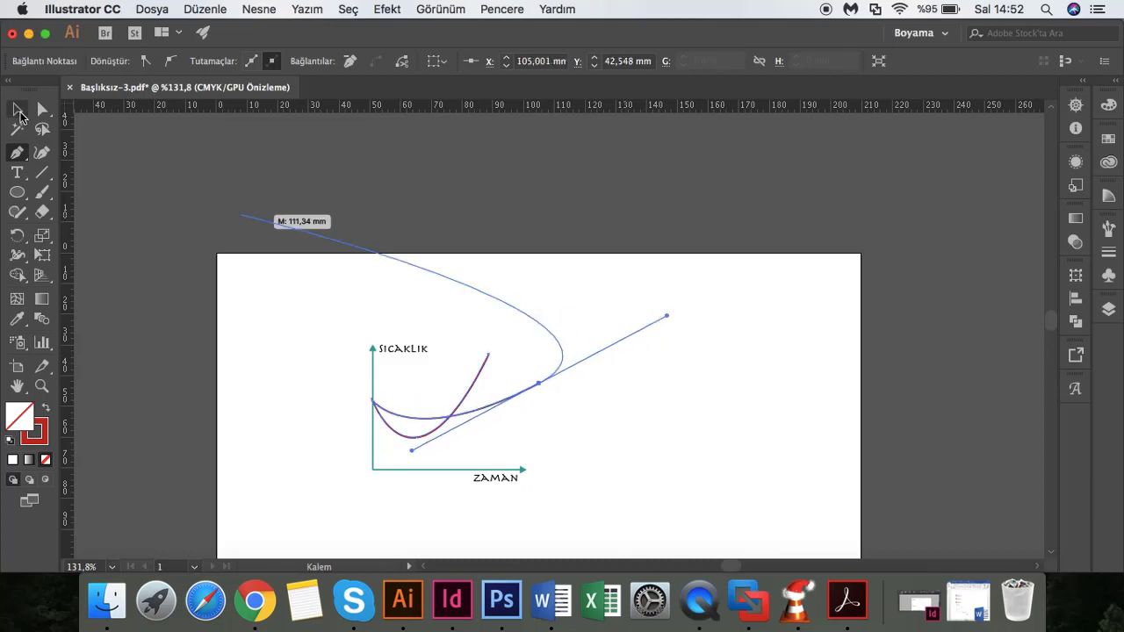
left_click(17, 109)
left_click(668, 305)
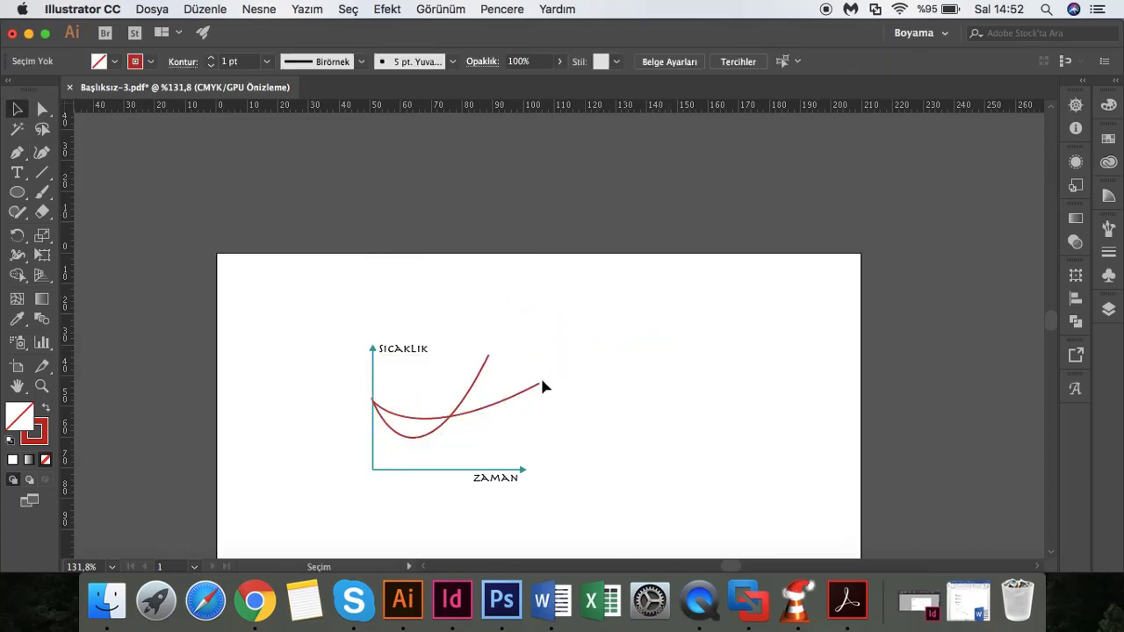
- Select both red curves and delete them from the graph
left_click(518, 391)
left_click(602, 398)
left_click_drag(459, 335, 548, 397)
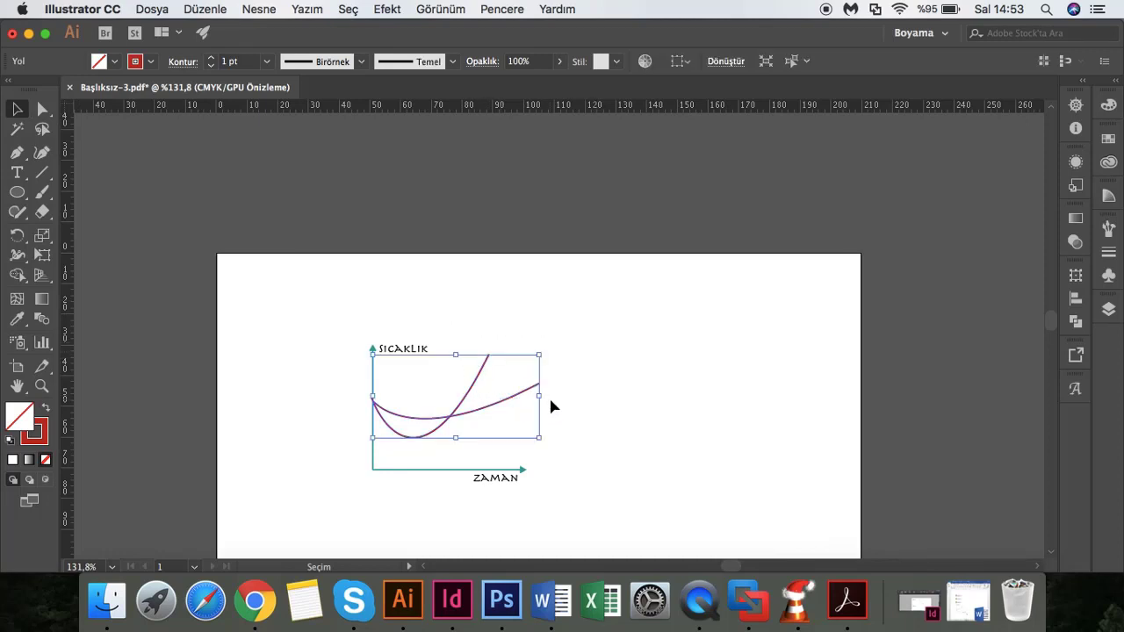
key("Delete")
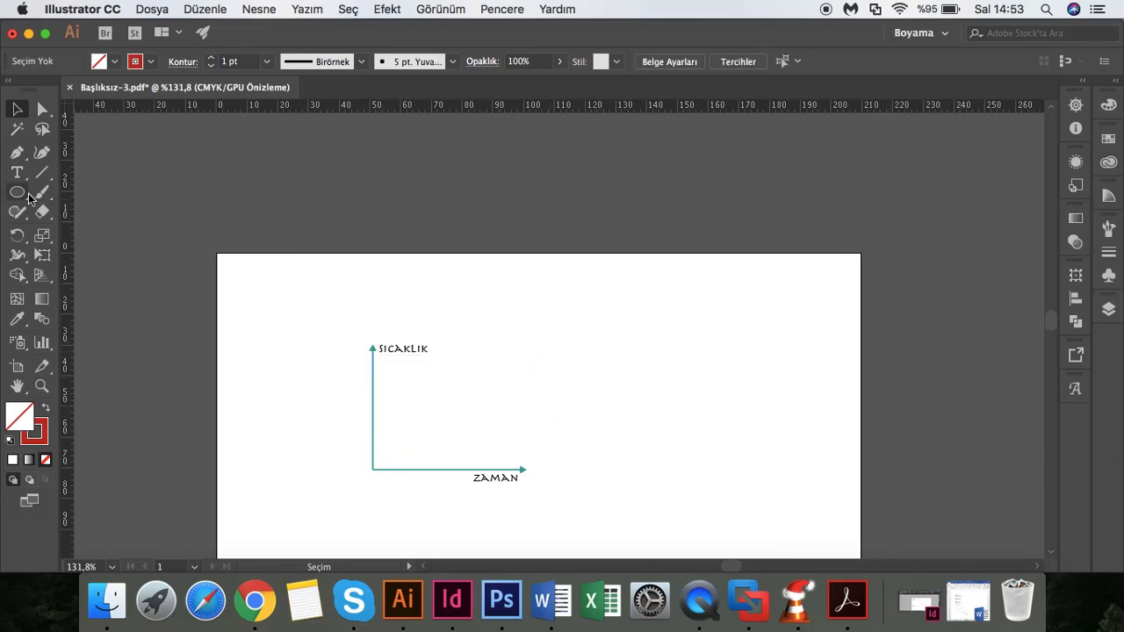
- Draw a first arc with the Arc tool, falling from the SICAKLIK axis toward the ZAMAN axis
left_click_drag(38, 182, 96, 192)
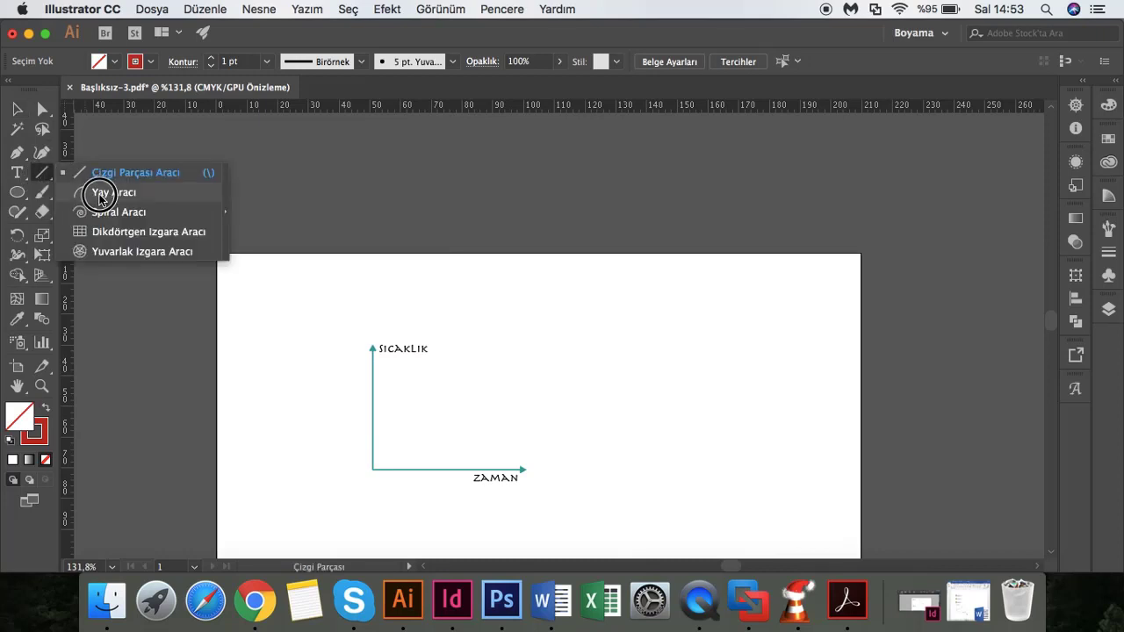
left_click_drag(97, 192, 97, 193)
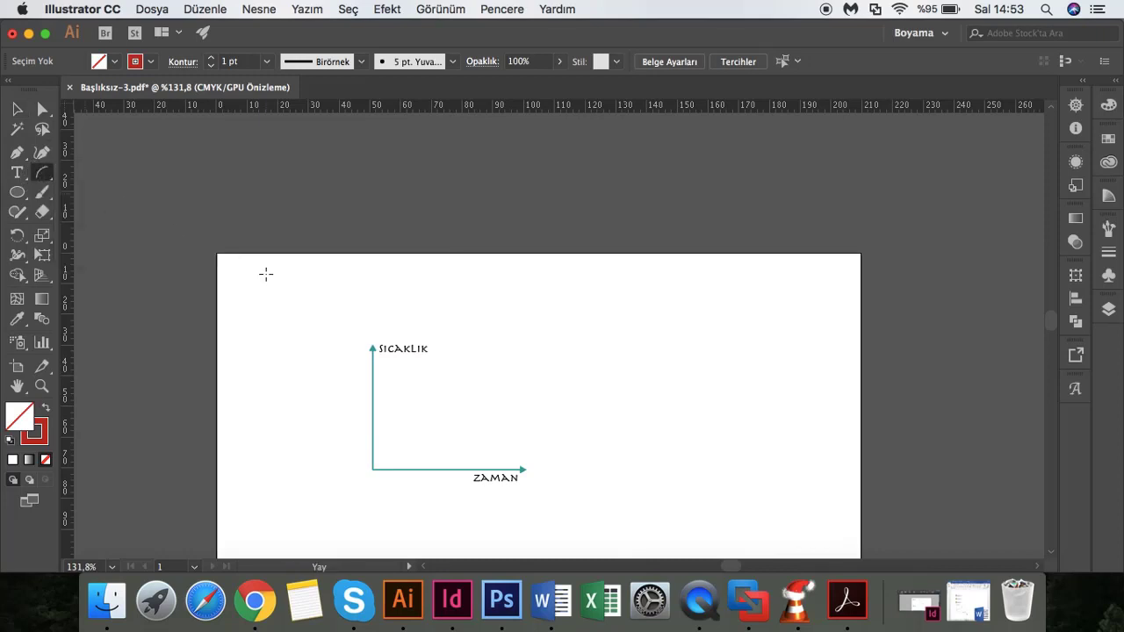
left_click(391, 380)
left_click_drag(391, 379, 396, 455)
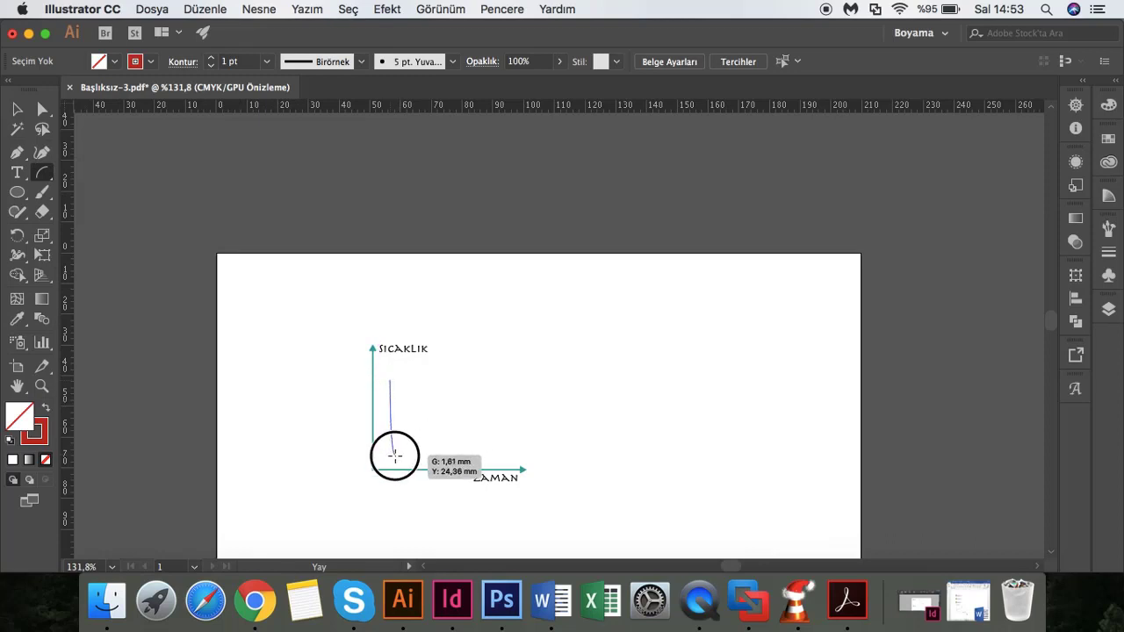
mouse_move(395, 455)
left_mouse_down()
mouse_move(358, 450)
mouse_move(452, 442)
mouse_move(498, 453)
left_mouse_up()
left_click(15, 109)
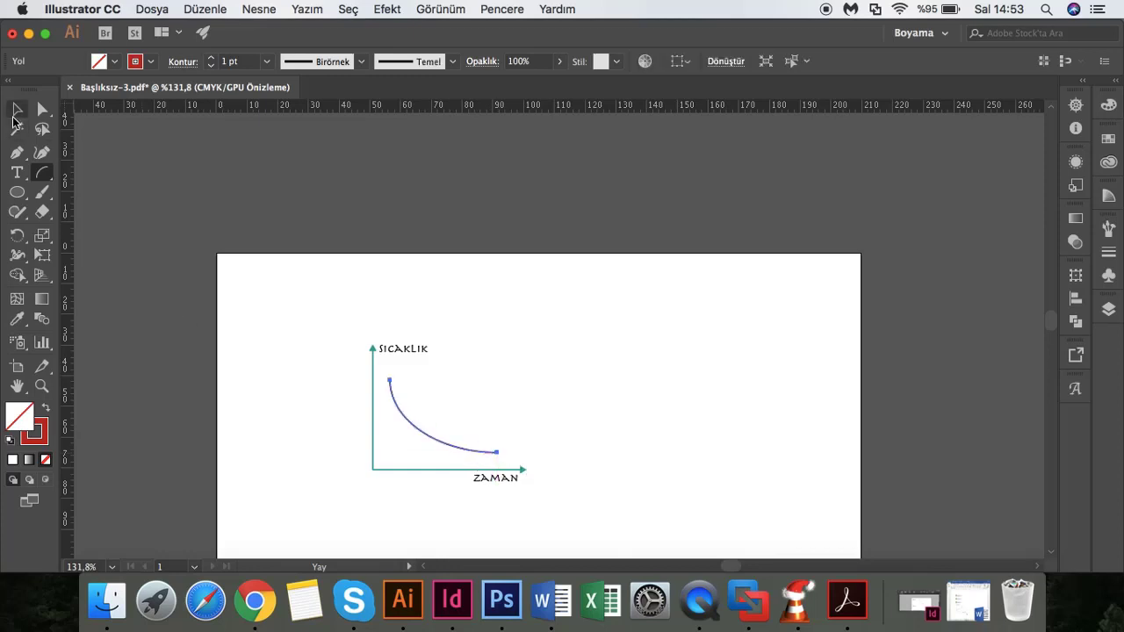
left_click(673, 444)
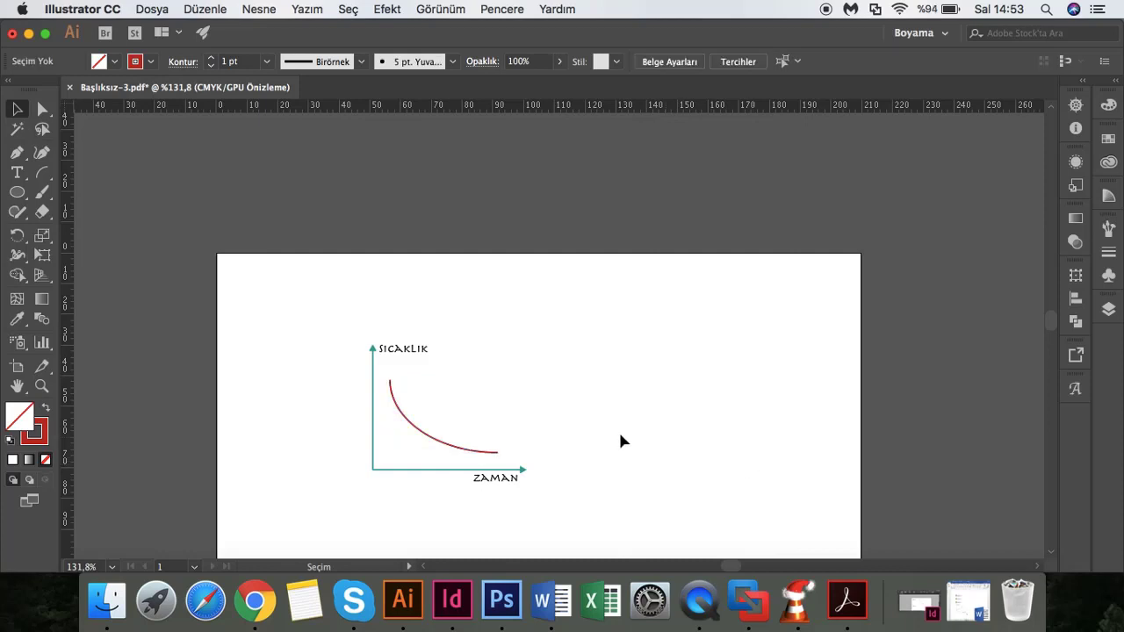
- Add a second arc and a smaller third arc further right, each sloping down
left_click(41, 172)
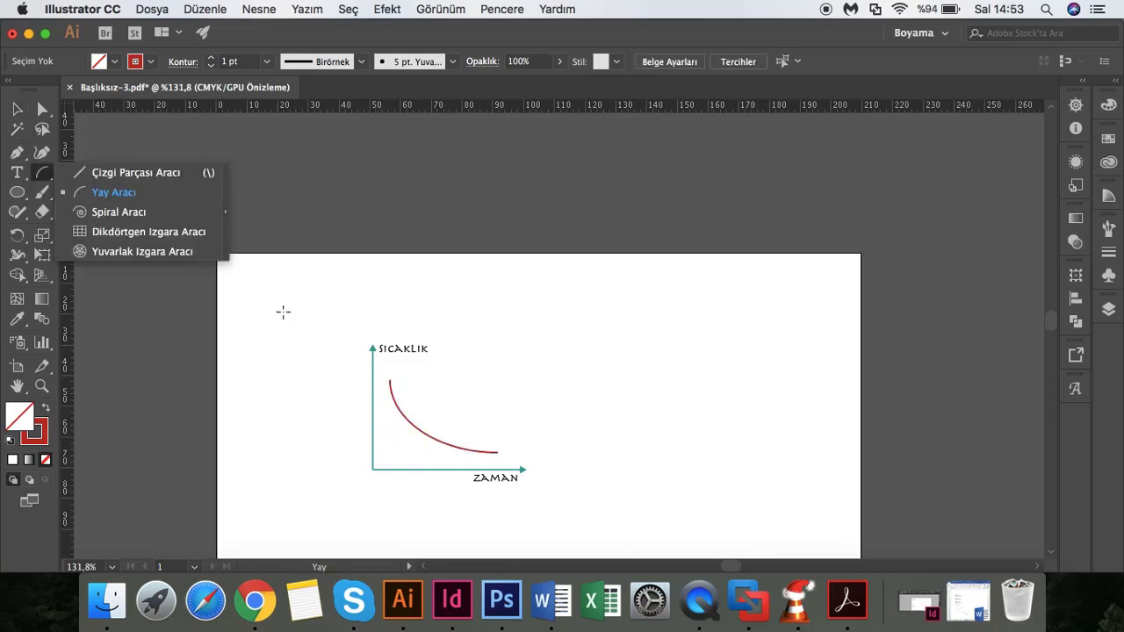
left_click_drag(423, 380, 444, 413)
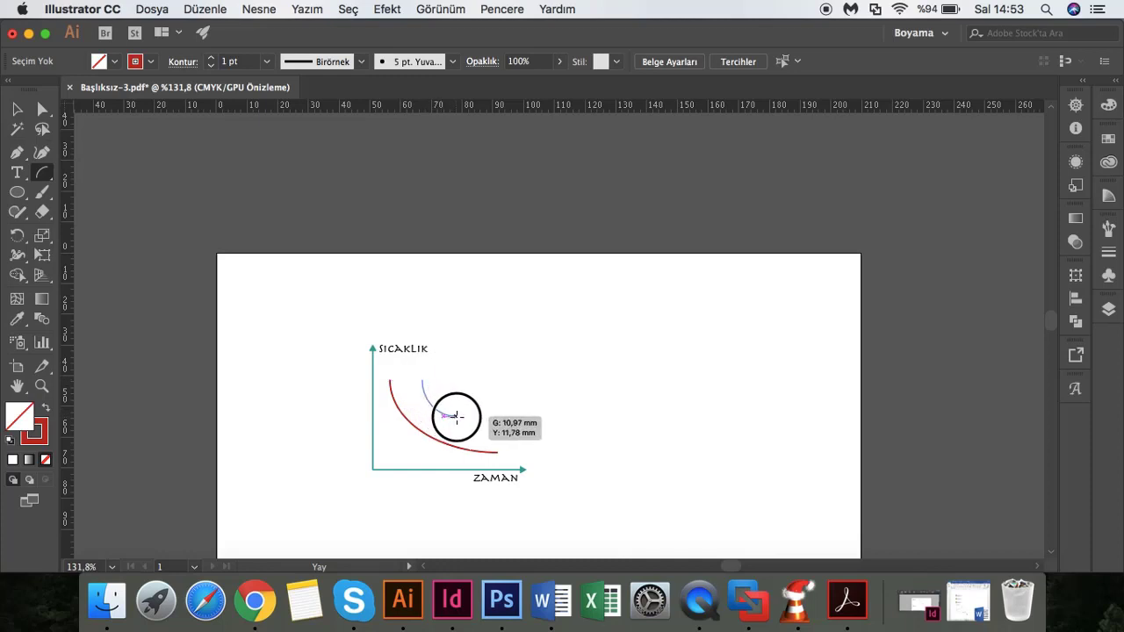
left_click_drag(444, 413, 497, 428)
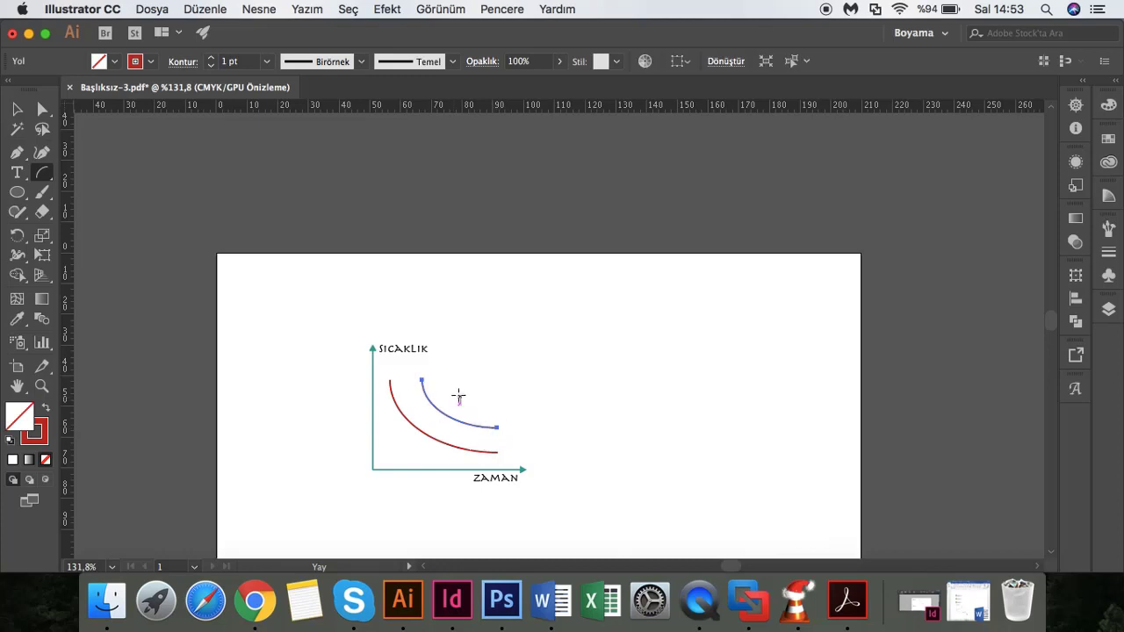
left_click_drag(450, 379, 497, 403)
left_click(18, 114)
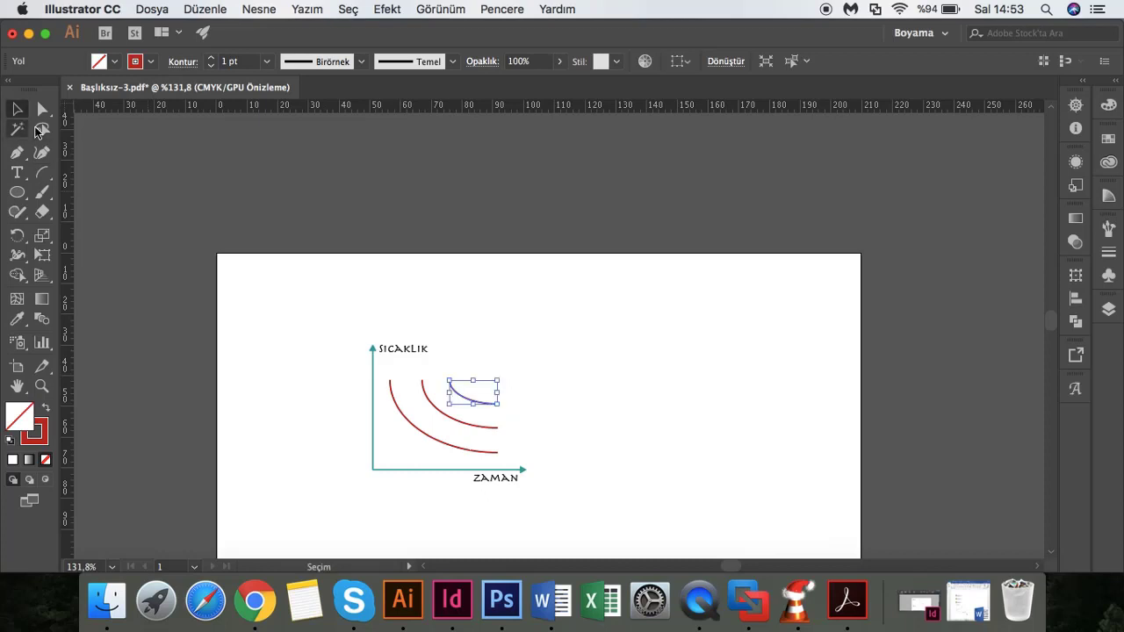
left_click(609, 468)
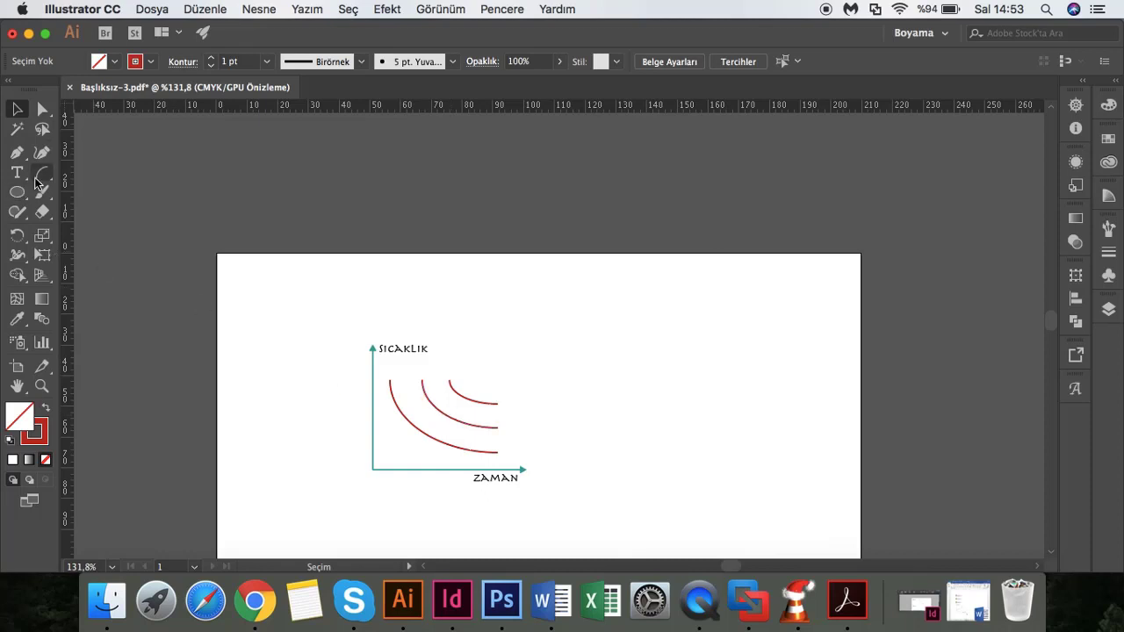
left_click(16, 151)
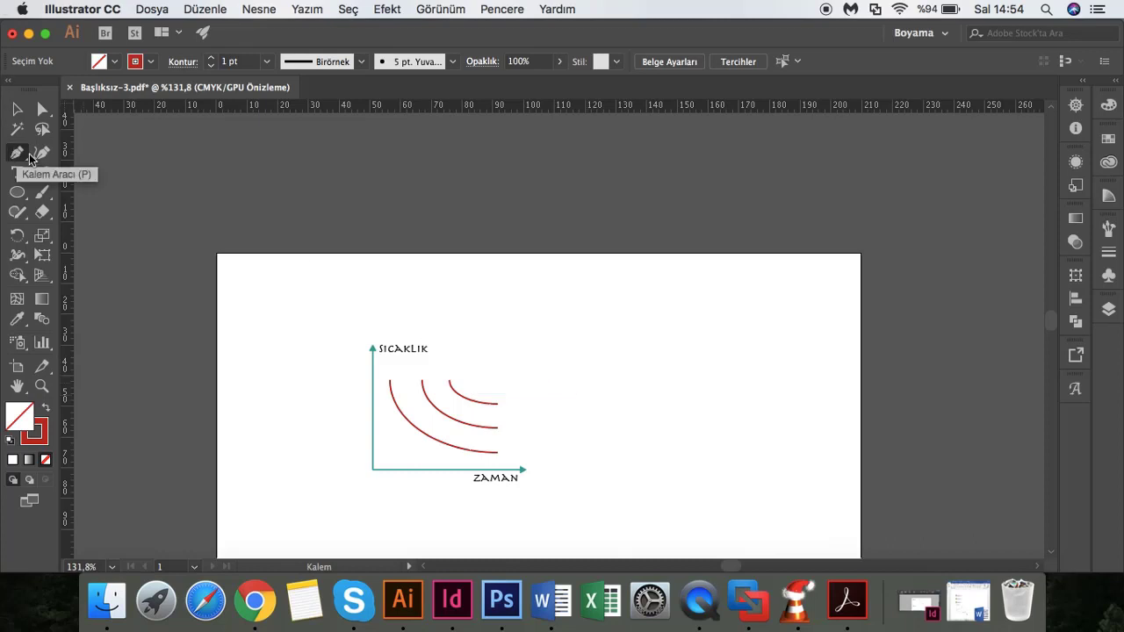
- Draw a red Pen wave right of the chart: flat start, steep rise, plateau, then a drop levelling off
left_click(597, 382)
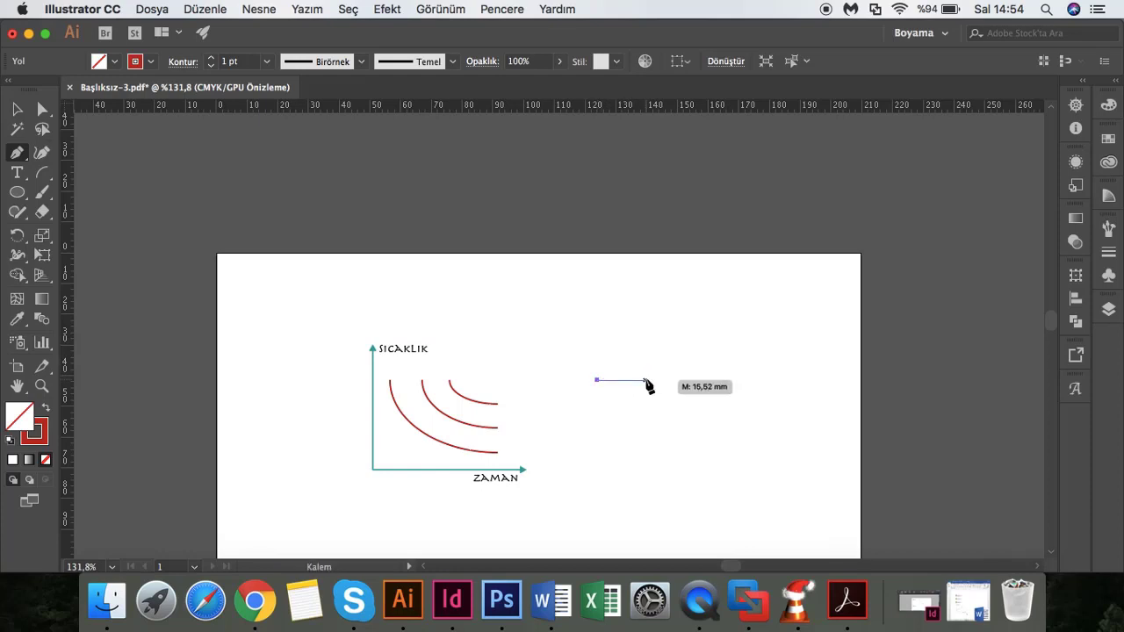
left_click(646, 381)
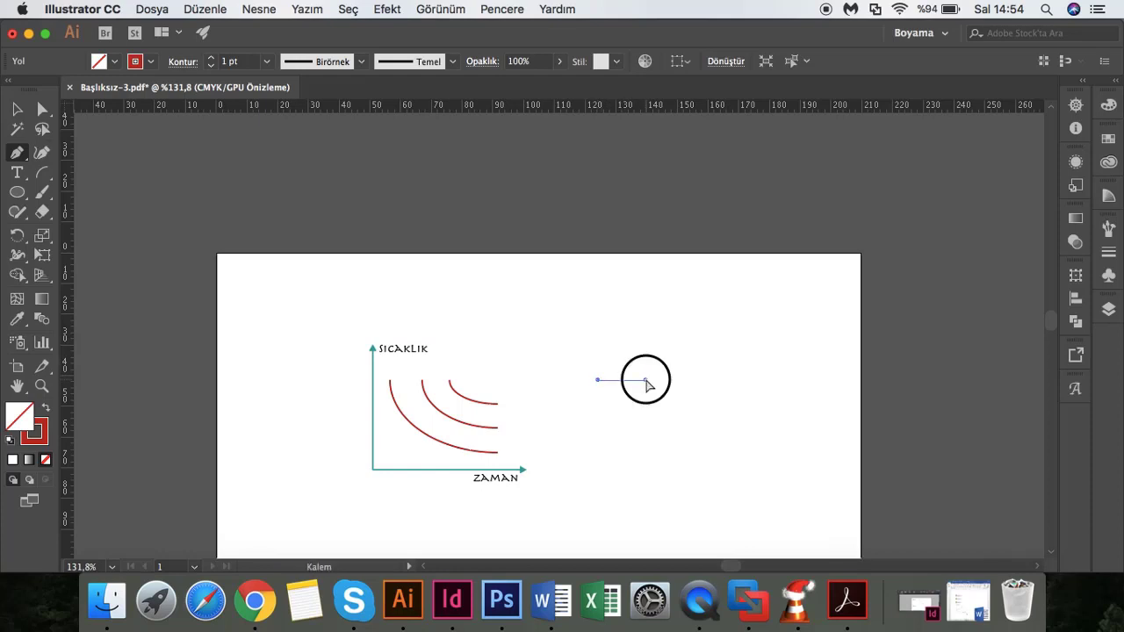
left_click_drag(646, 381, 651, 377)
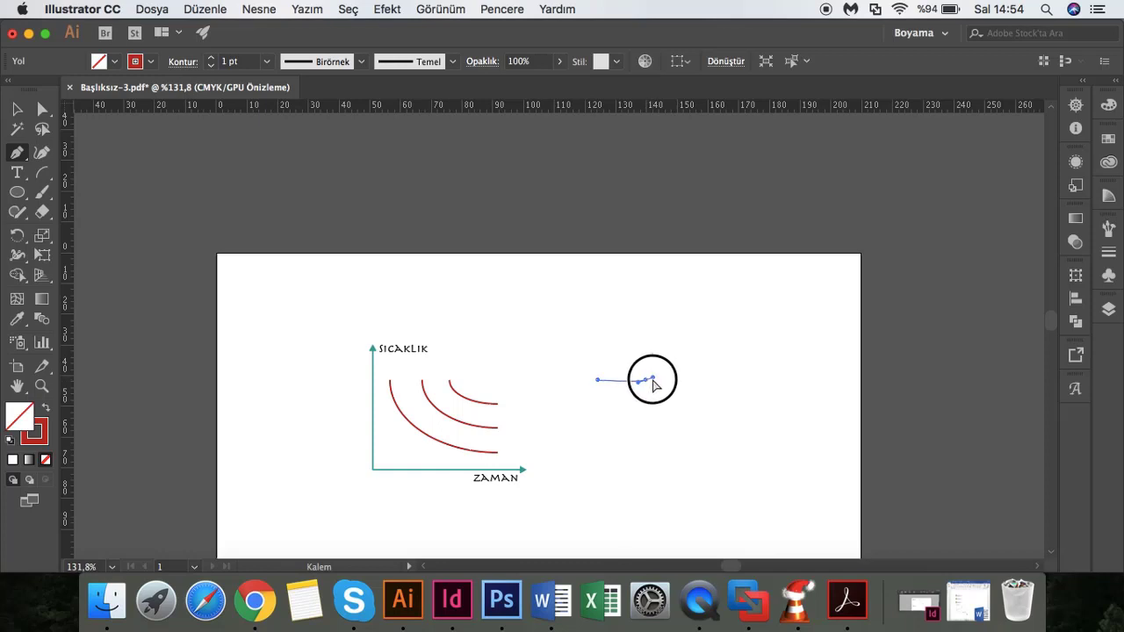
left_click_drag(652, 378, 651, 379)
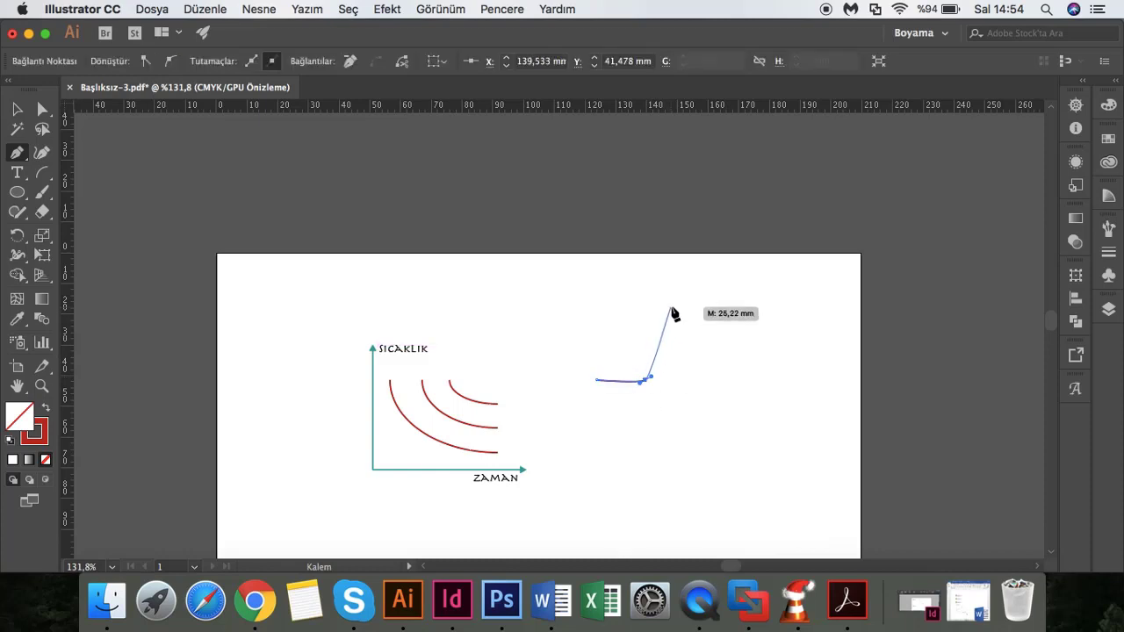
left_click_drag(671, 307, 678, 308)
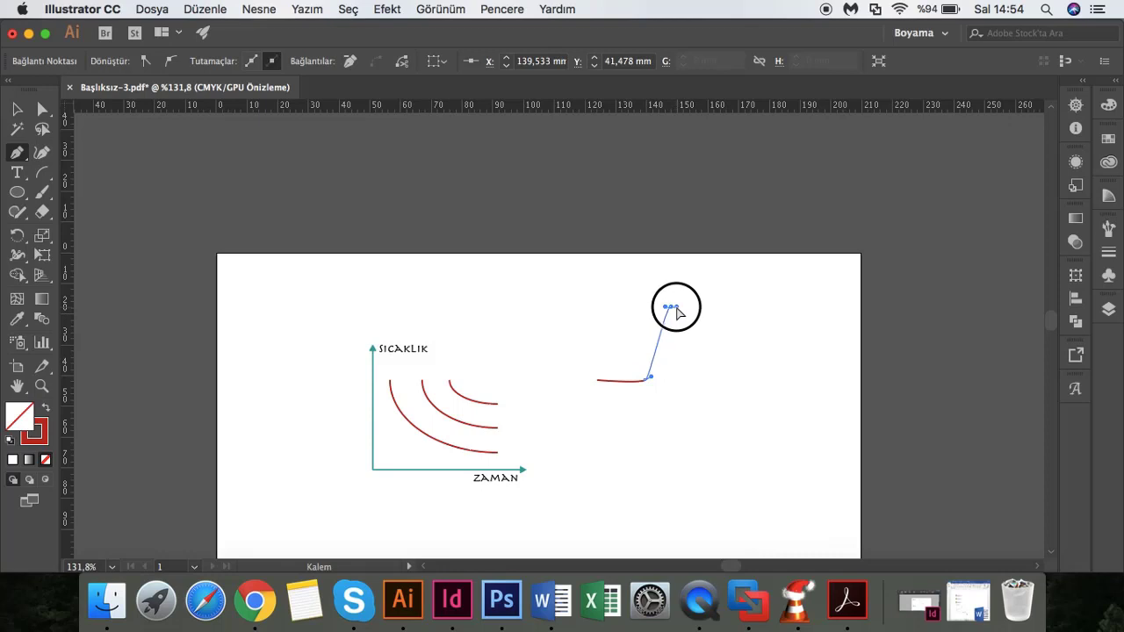
left_click_drag(678, 307, 678, 308)
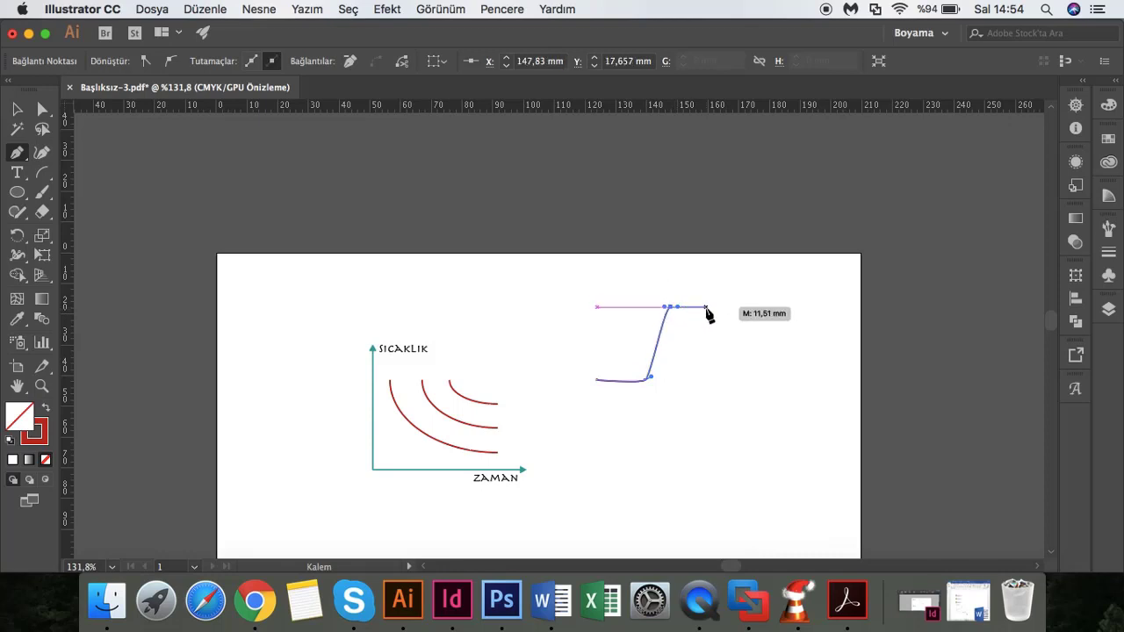
left_click(706, 308)
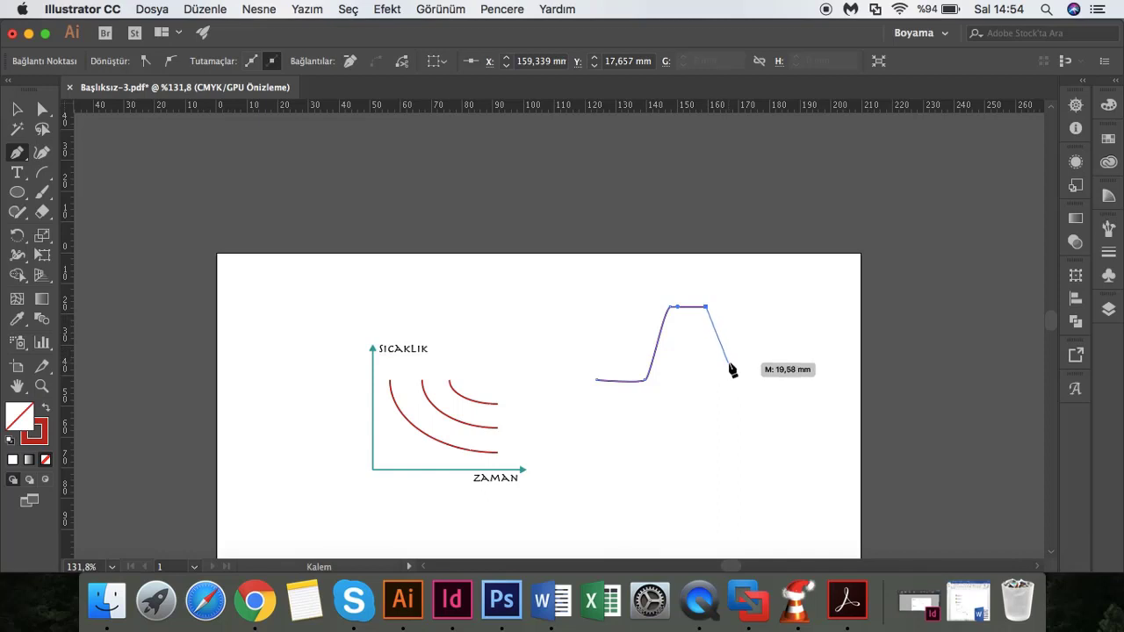
left_click_drag(729, 365, 727, 408)
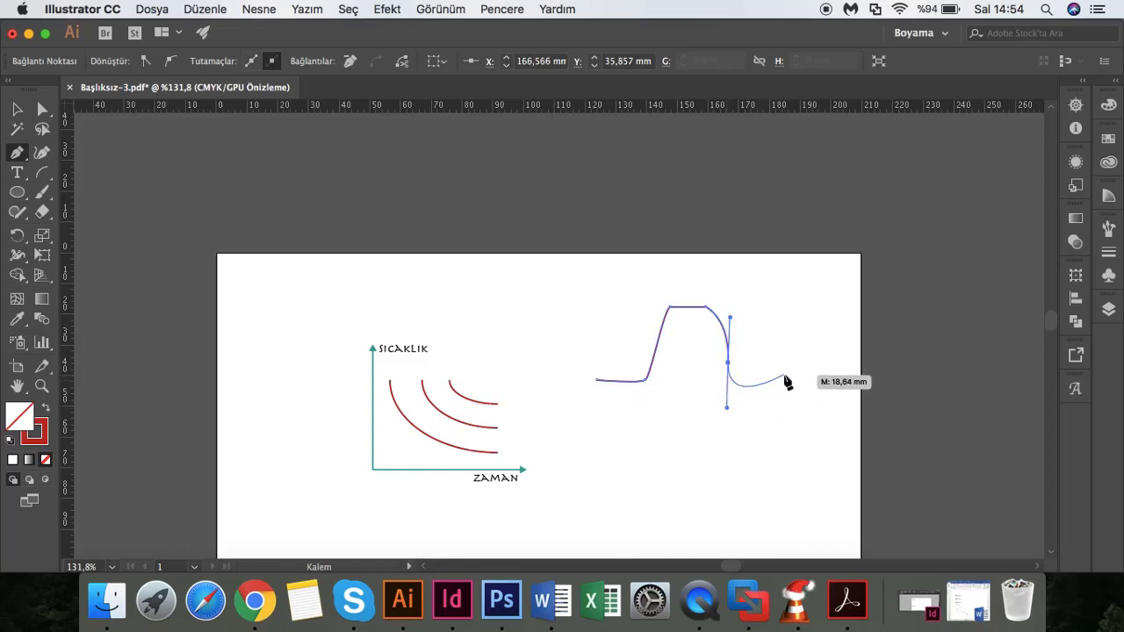
left_click(796, 382)
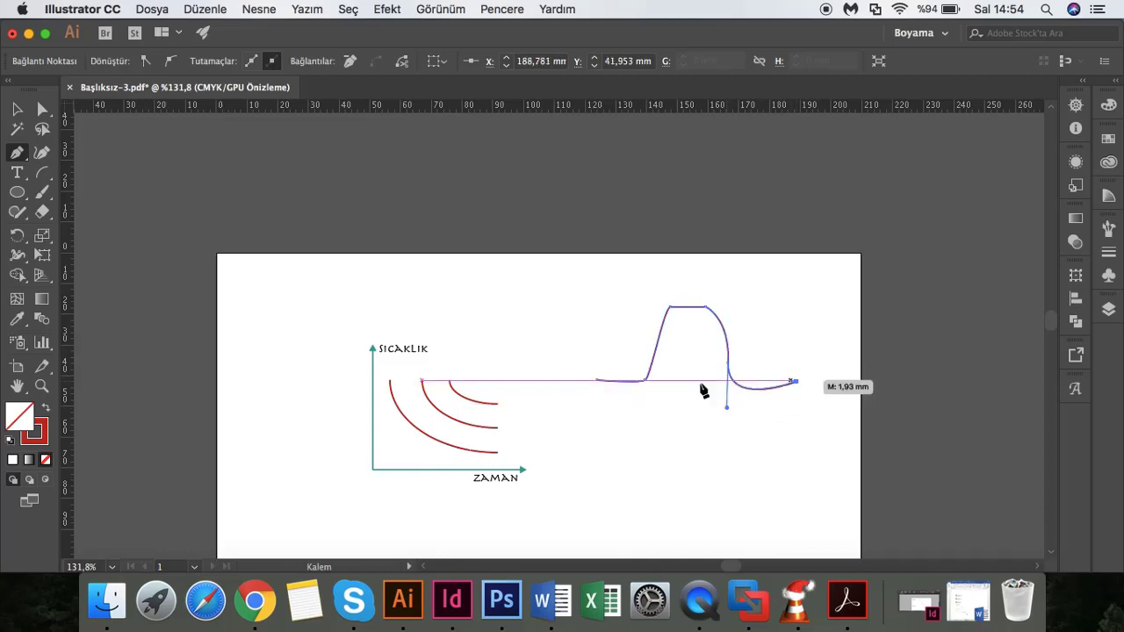
left_click(16, 109)
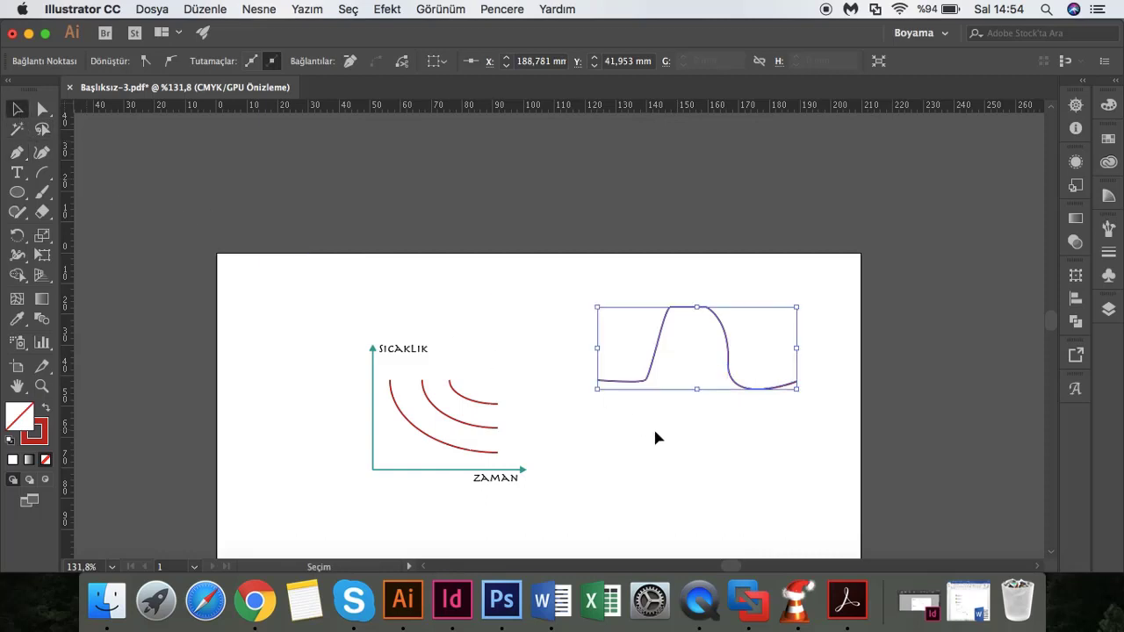
left_click(675, 444)
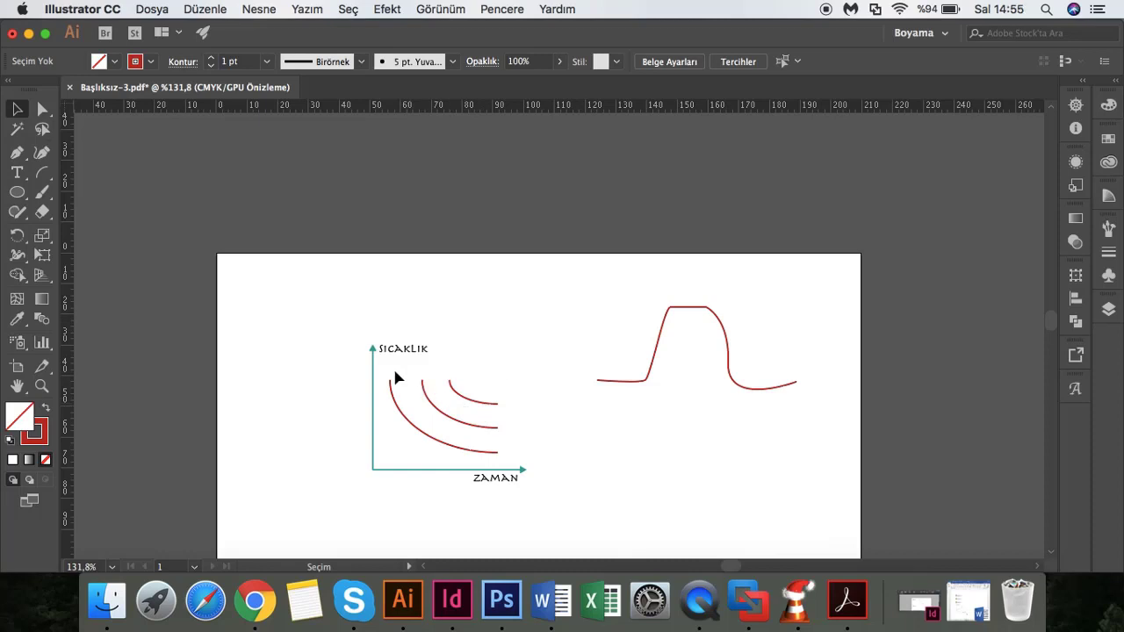
- Delete the three red arcs, then shrink the wave into the chart and delete it too
left_click_drag(379, 370, 547, 459)
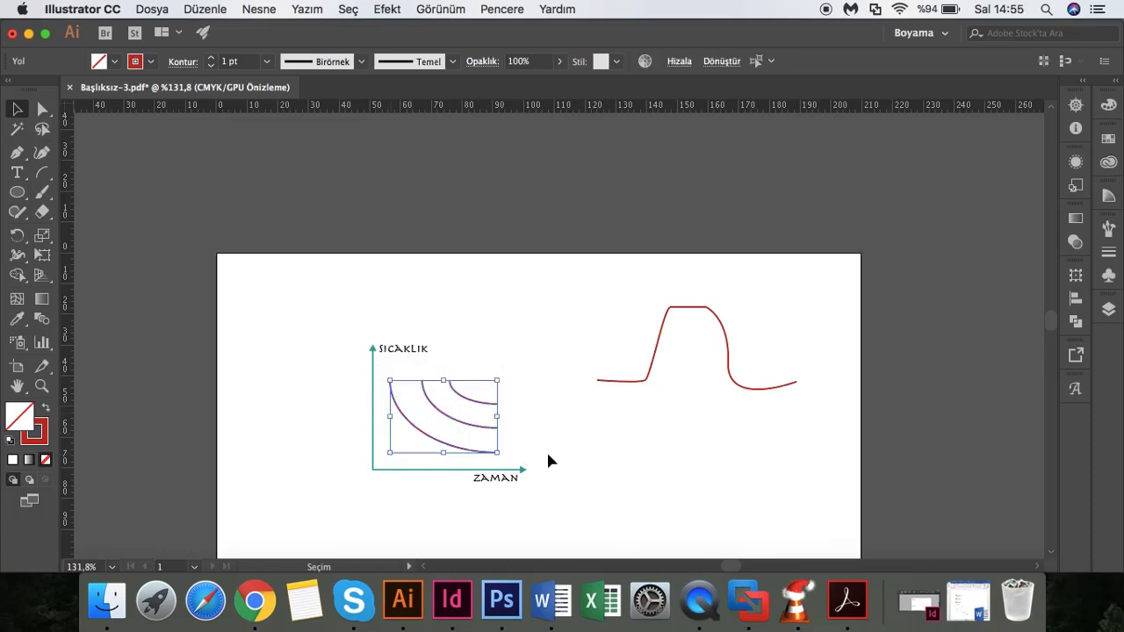
key("Delete")
left_click_drag(585, 272, 844, 438)
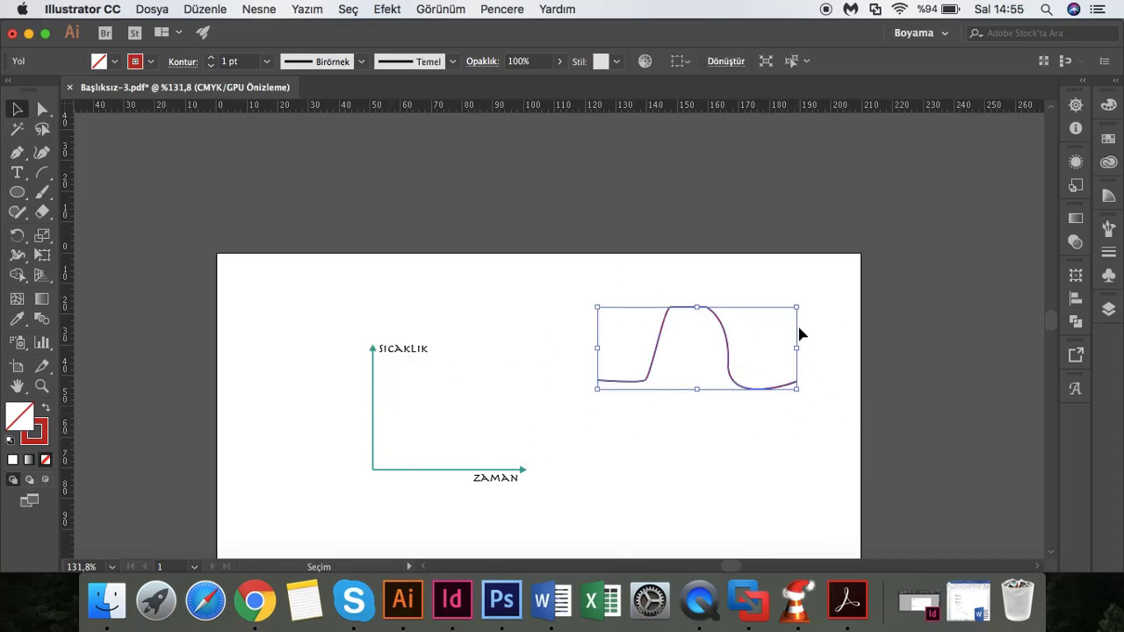
mouse_move(796, 308)
left_mouse_down()
mouse_move(735, 342)
mouse_move(459, 408)
left_mouse_up()
left_click(629, 383)
left_click(529, 396)
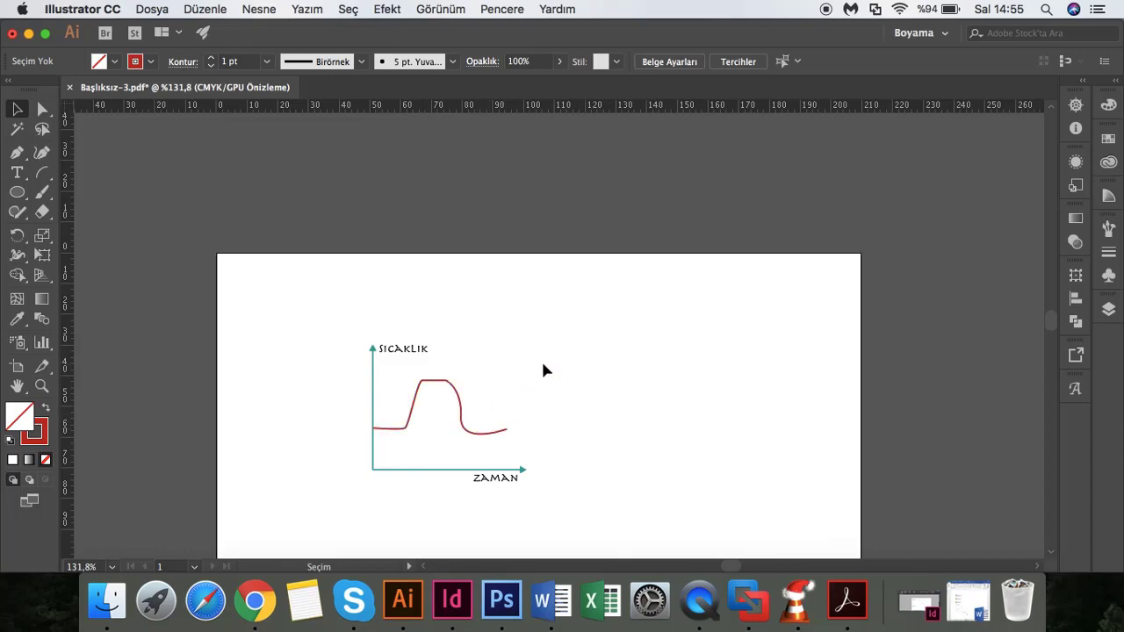
left_click(418, 393)
key("Delete")
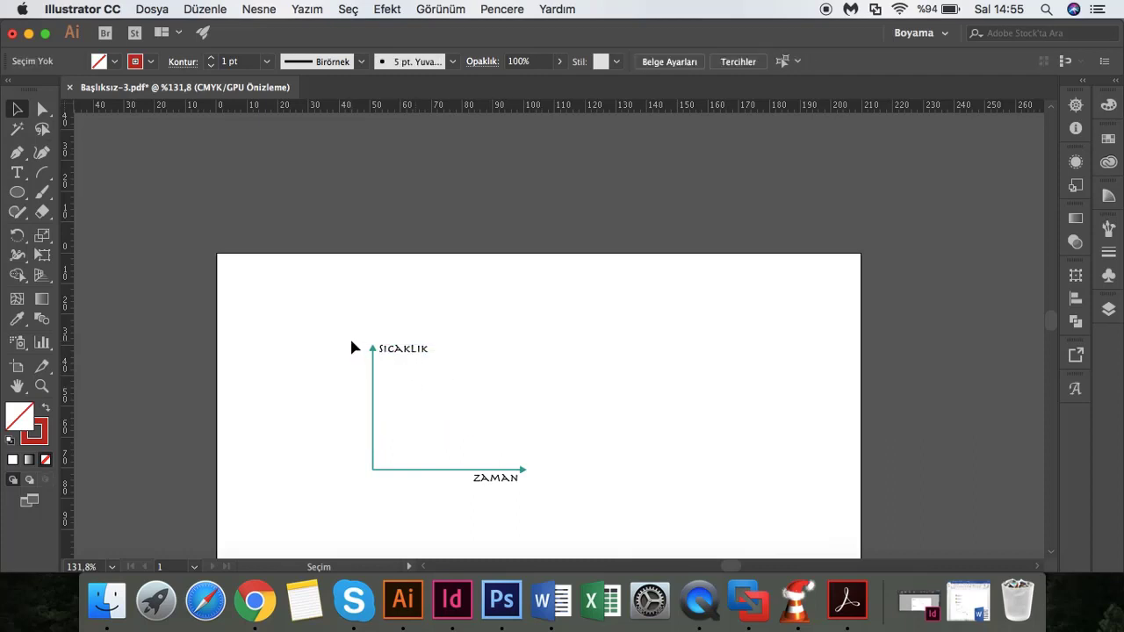
- Delete both axes and their SICAKLIK and ZAMAN labels
left_click_drag(352, 344, 598, 507)
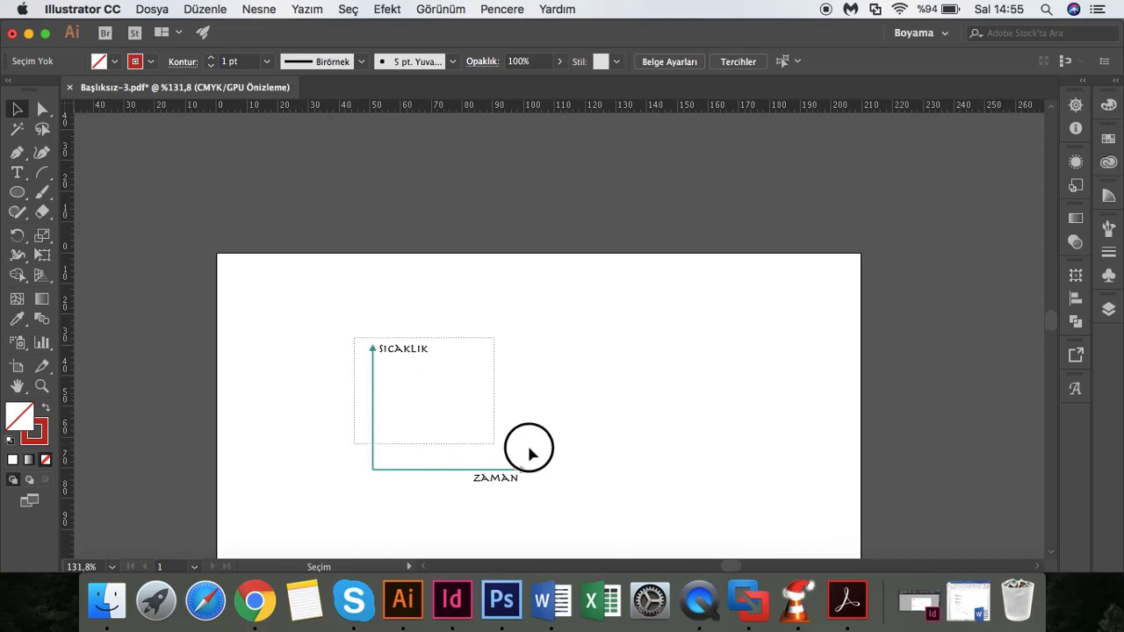
key("Delete")
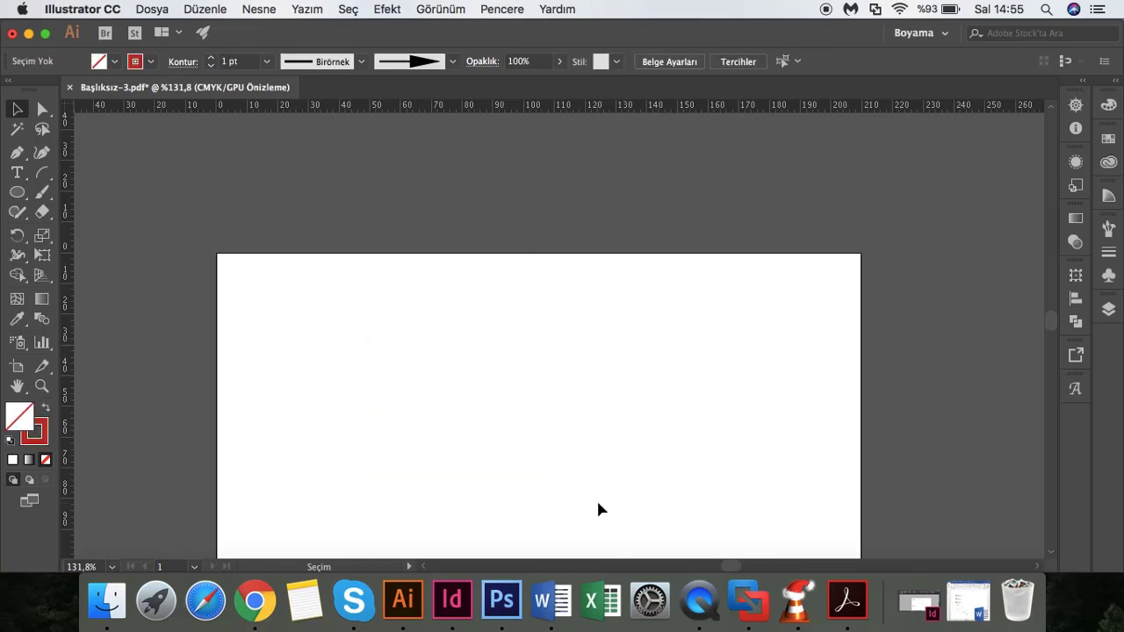
left_click(18, 154)
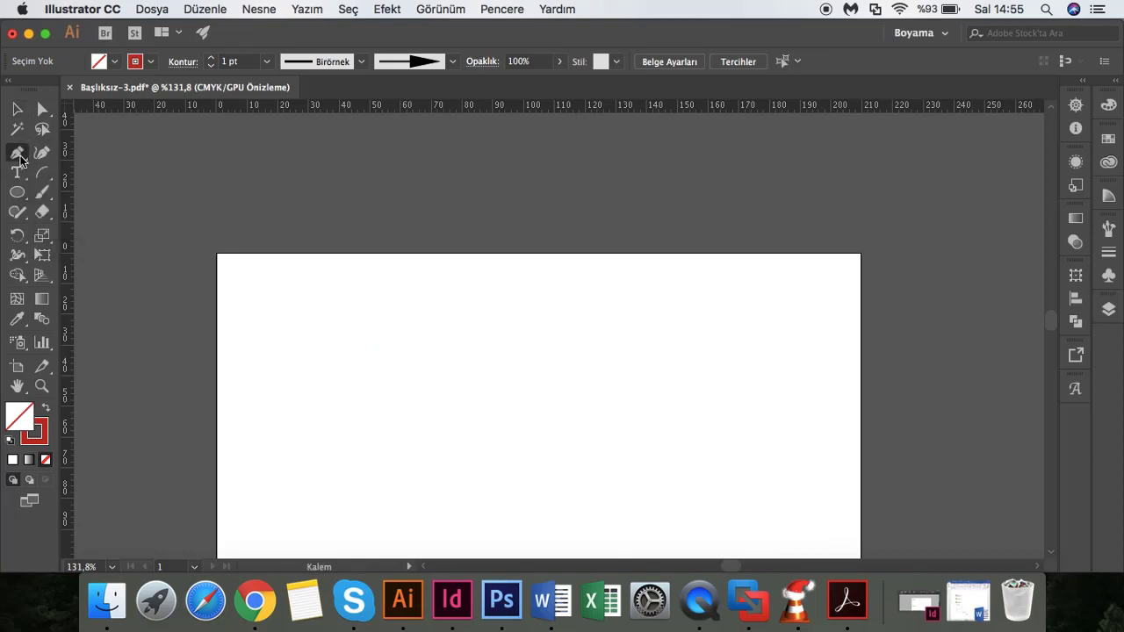
left_click(20, 155)
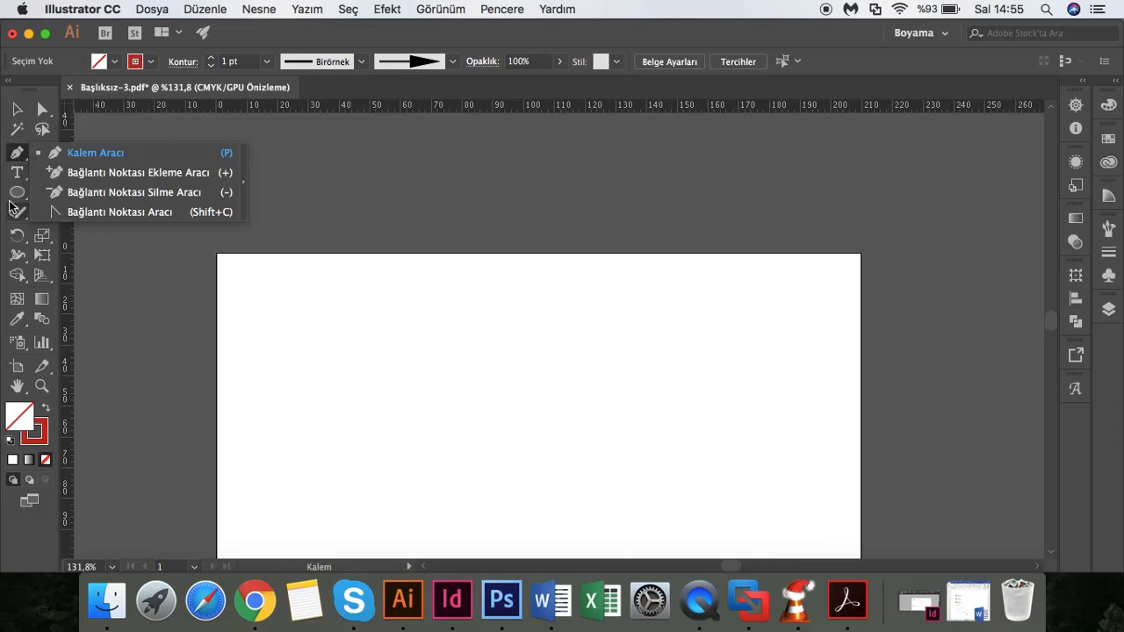
- Draw two trial vertical strokes with the Pencil tool, then remove them
left_click(16, 212)
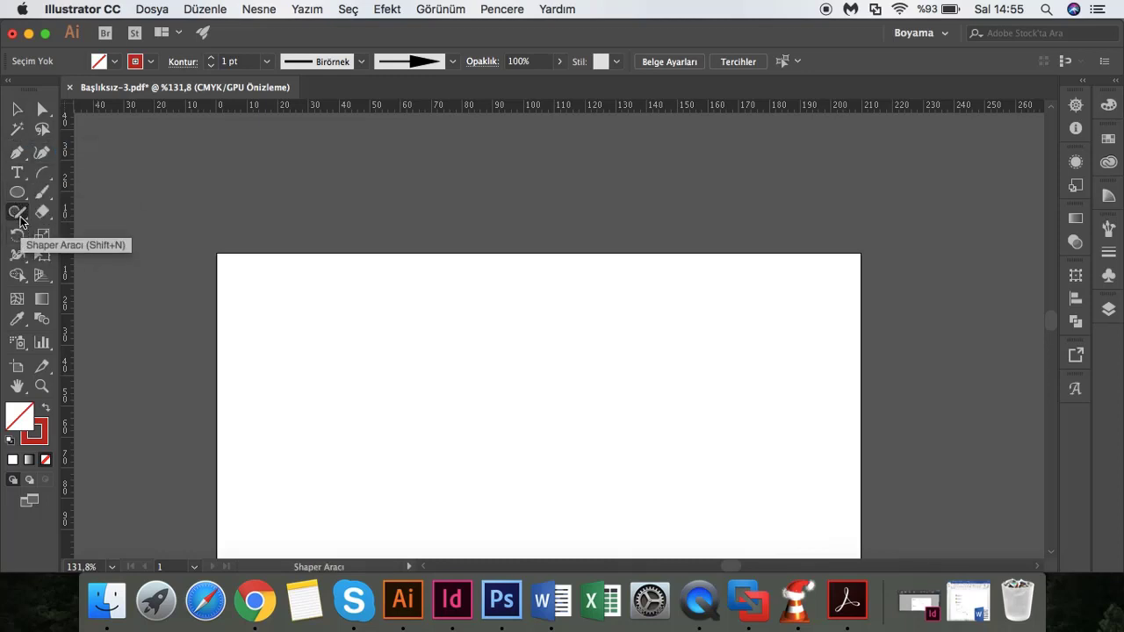
left_click(21, 219)
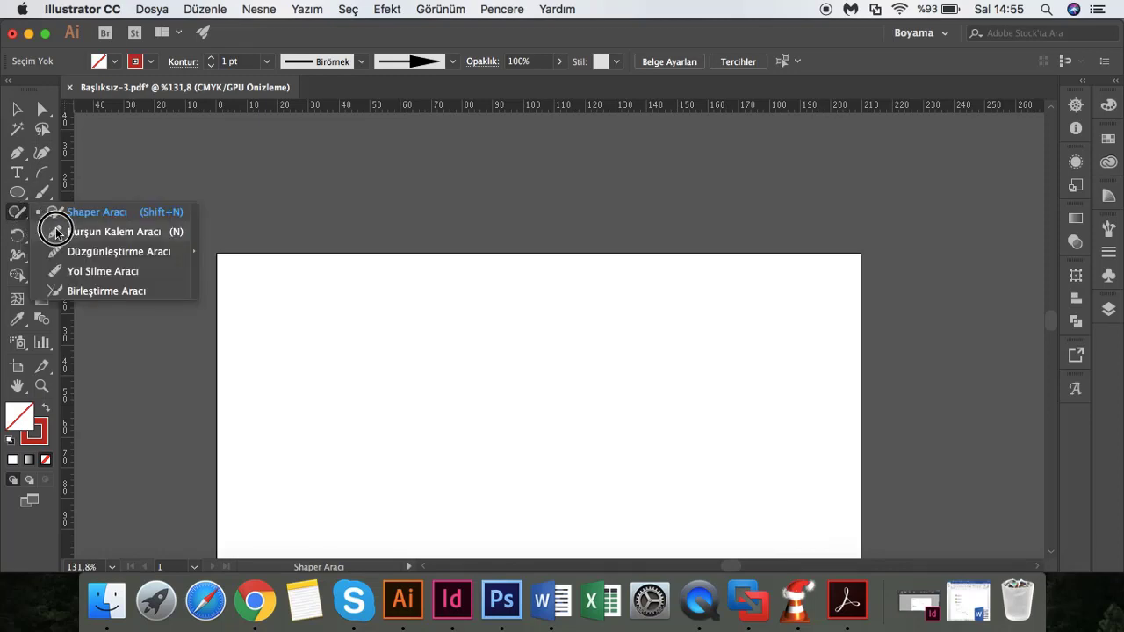
left_click(57, 232)
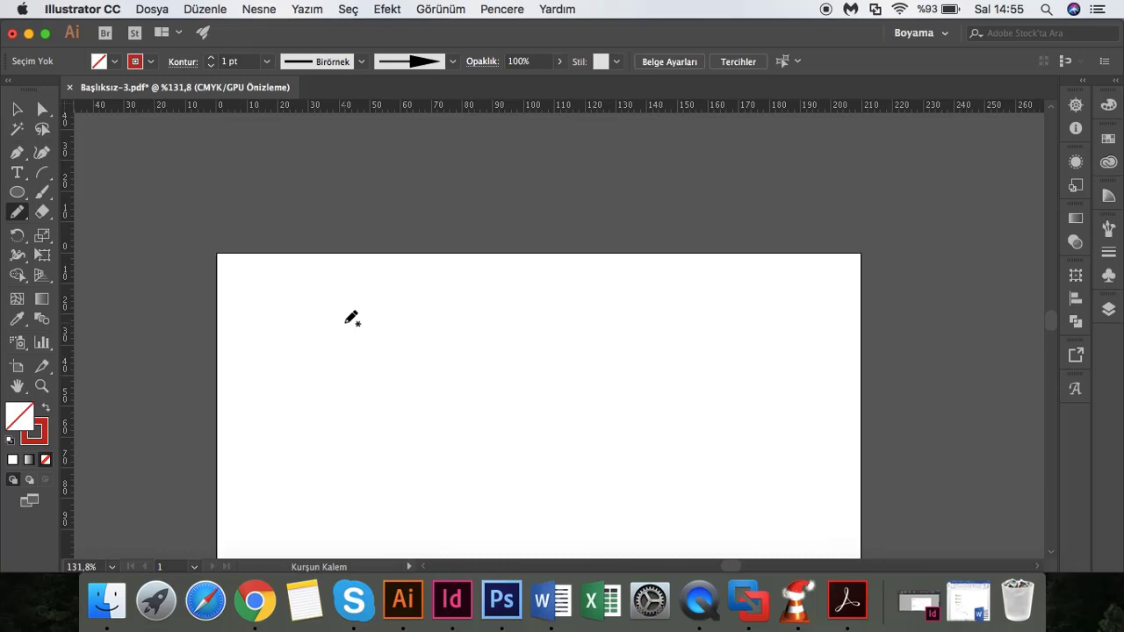
mouse_move(345, 323)
left_mouse_down()
mouse_move(343, 384)
mouse_move(359, 411)
left_mouse_up()
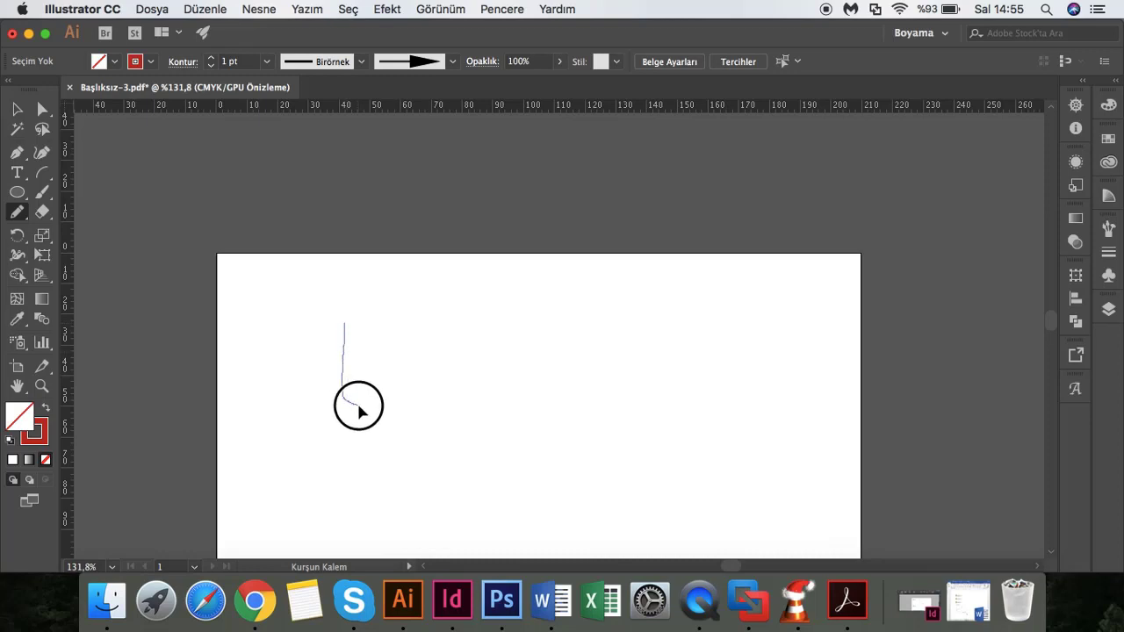
left_click_drag(360, 409, 359, 404)
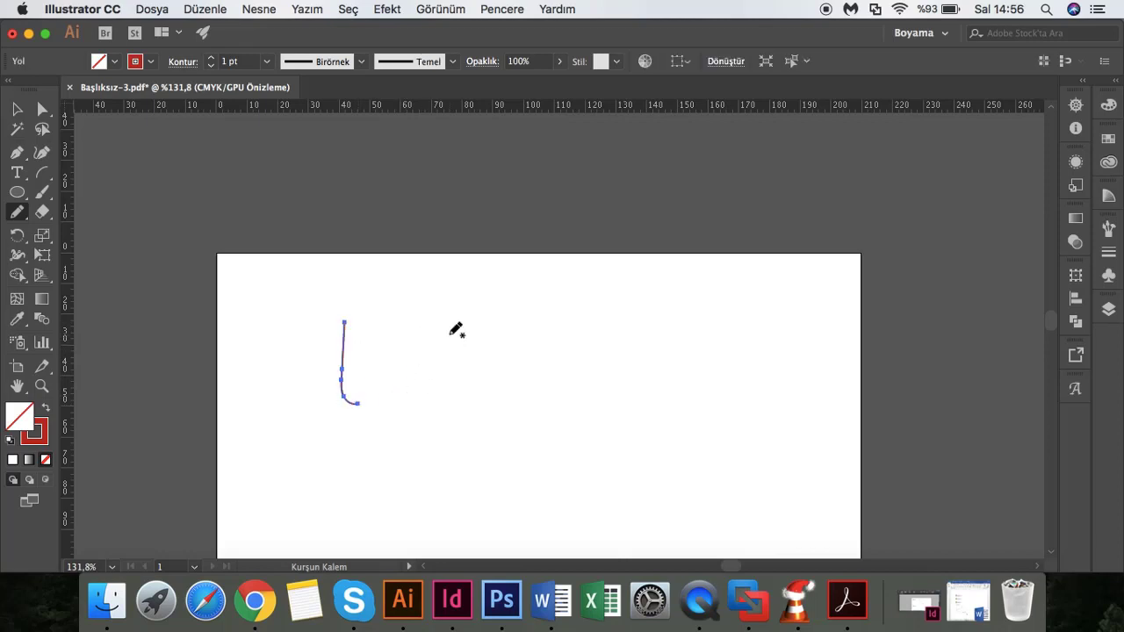
left_click_drag(441, 320, 430, 388)
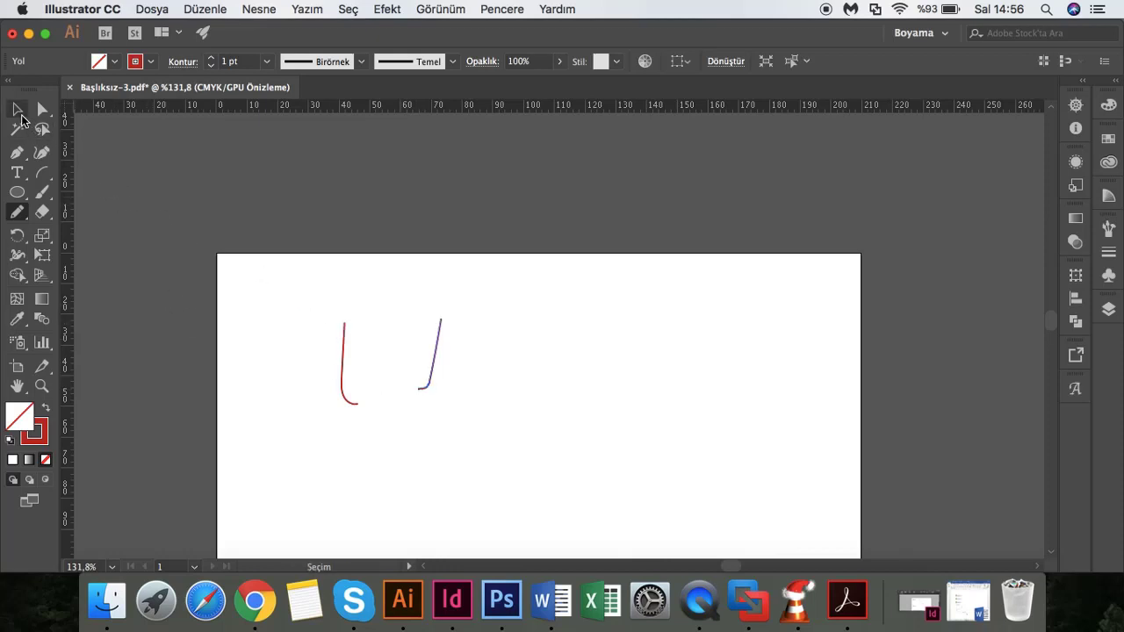
left_click(20, 116)
key("super+z")
key("super+z")
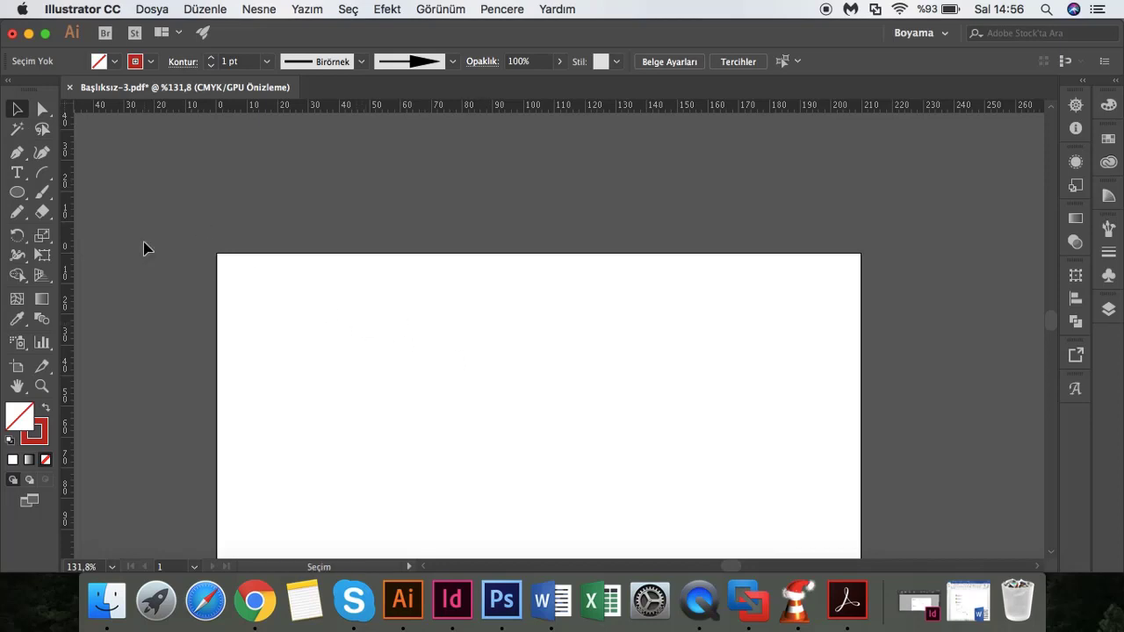
- Pencil a red U-shaped beaker outline with straight sides and a flat bottom, then select it
left_click(16, 212)
left_click_drag(366, 315, 374, 395)
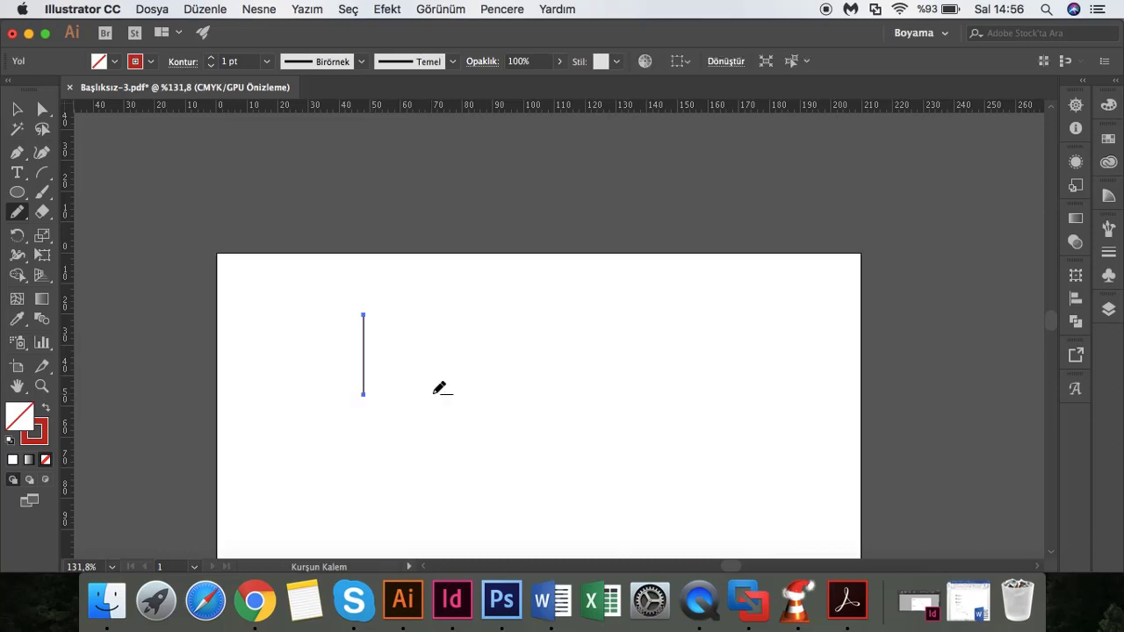
mouse_move(365, 395)
left_mouse_down()
mouse_move(458, 395)
mouse_move(454, 313)
left_mouse_up()
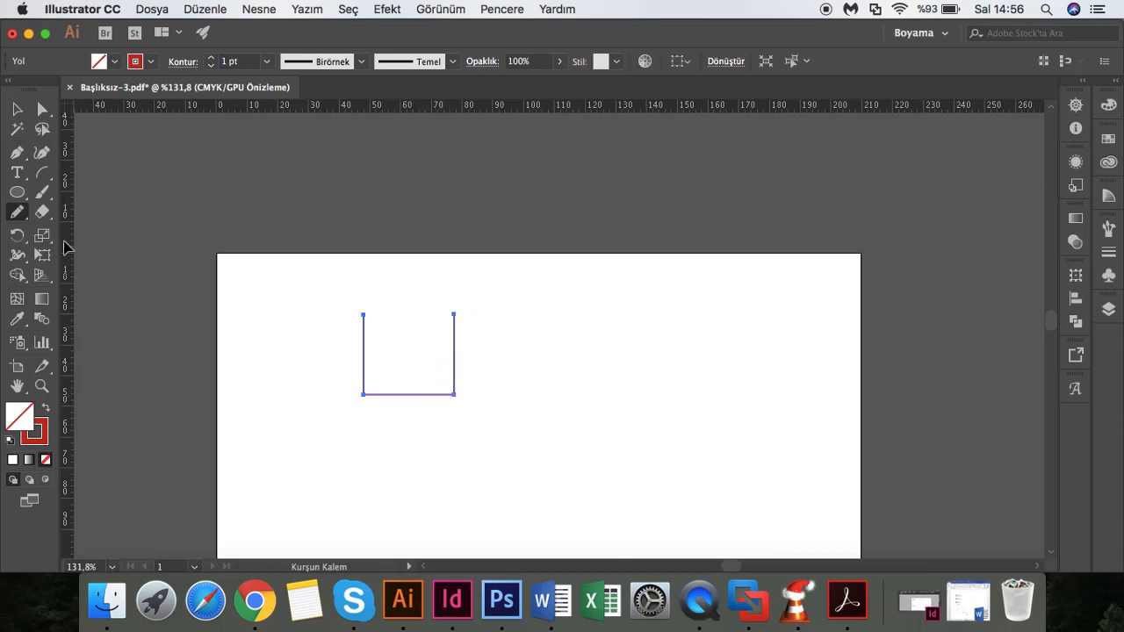
key("super+shift+a")
left_click(15, 109)
left_click(620, 339)
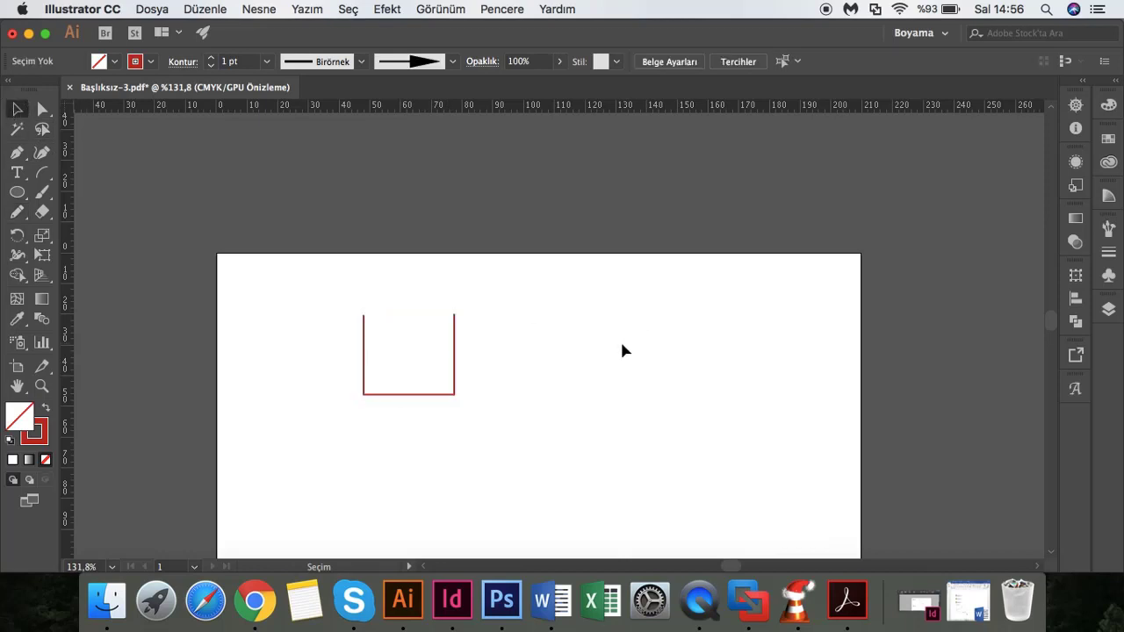
mouse_move(316, 299)
left_mouse_down()
mouse_move(442, 338)
mouse_move(489, 396)
left_mouse_up()
- Change the beaker outline's stroke colour to black
left_click(152, 63)
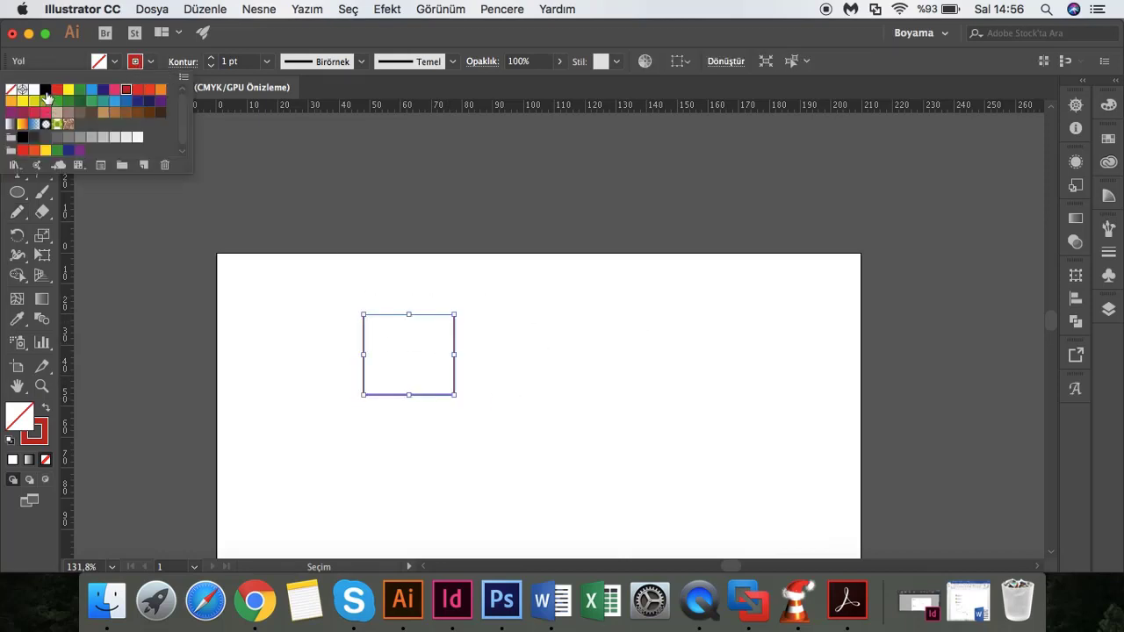
left_click(45, 90)
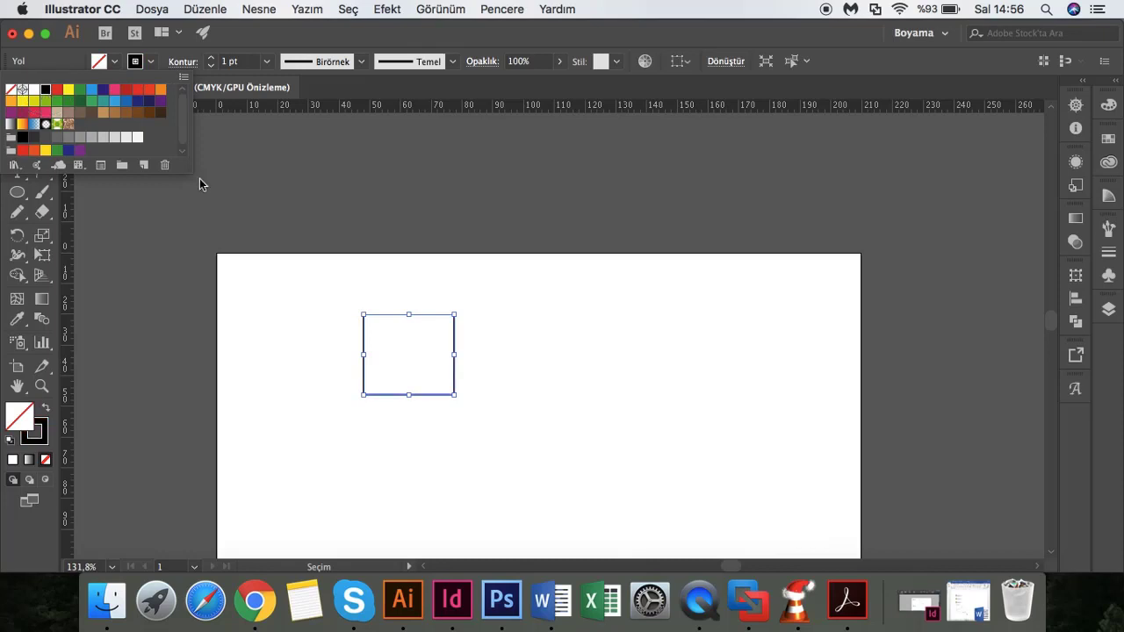
left_click(340, 308)
left_click_drag(343, 309, 481, 418)
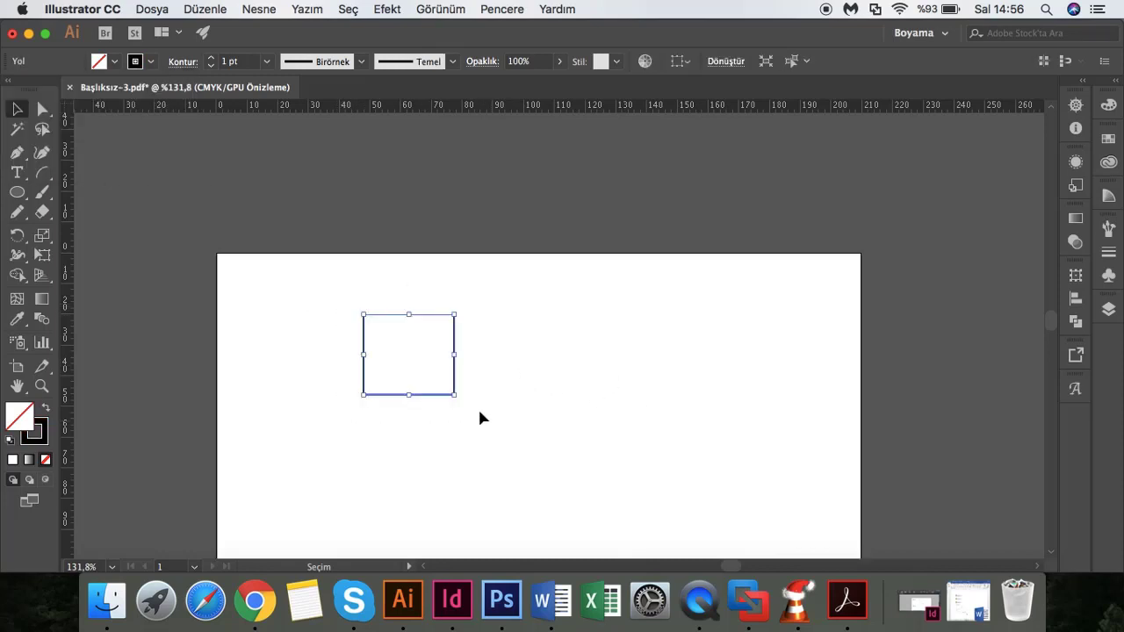
- Fill the beaker shape with cyan
left_click(114, 61)
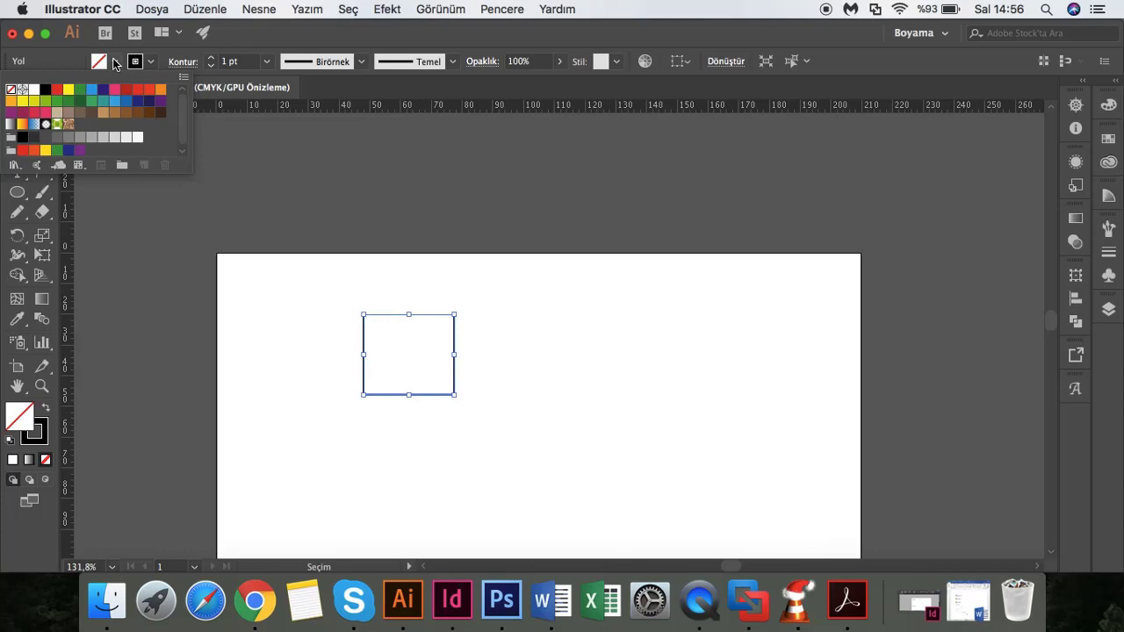
left_click(115, 103)
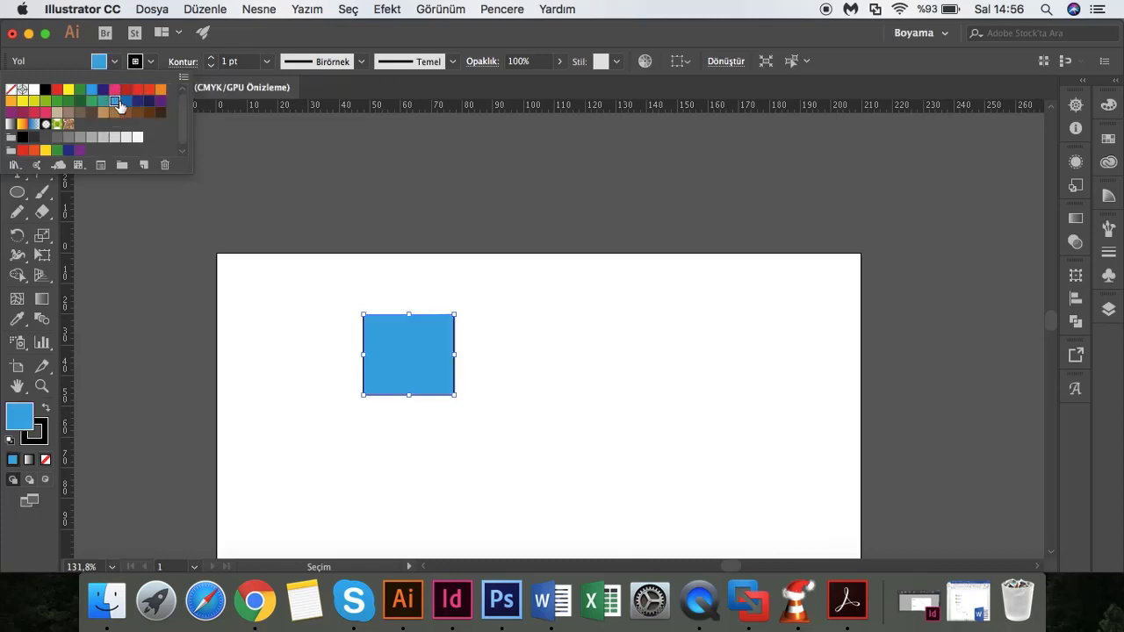
left_click(562, 456)
left_click(538, 454)
left_click(427, 368)
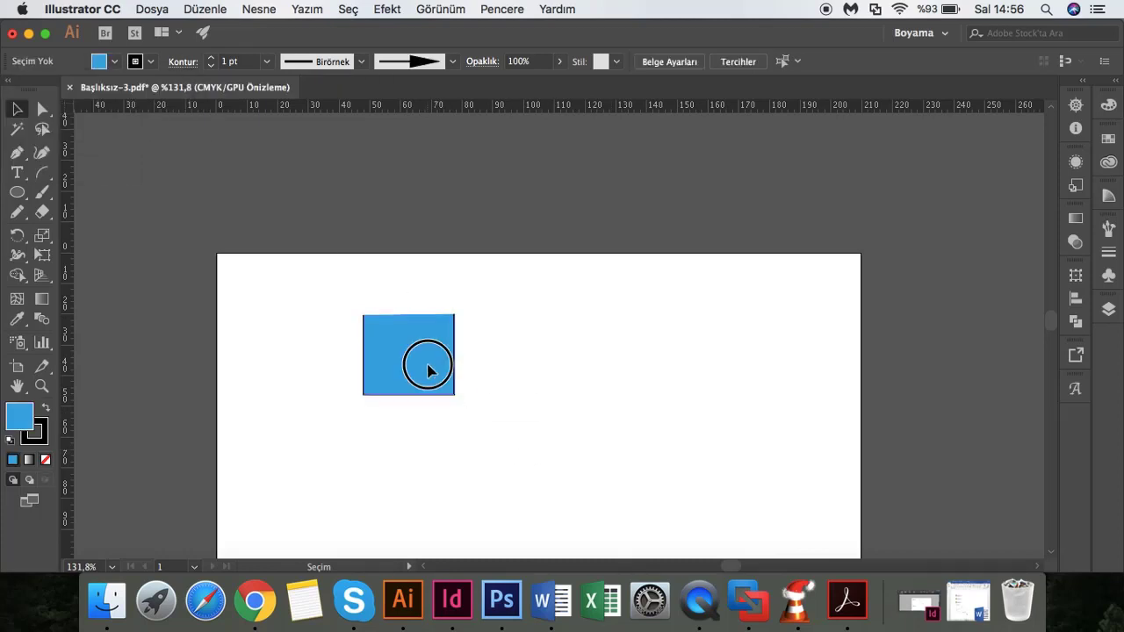
- Try 20% opacity on the blue shape, undo it back to solid, and reselect the rectangle
left_click(535, 63)
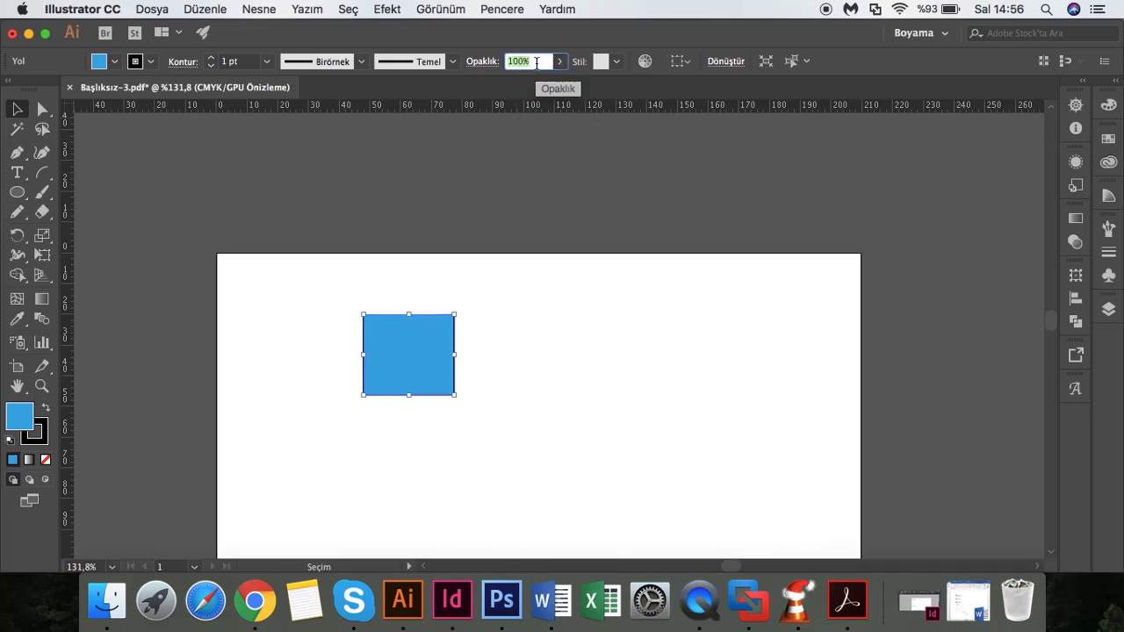
type("20")
key("Return")
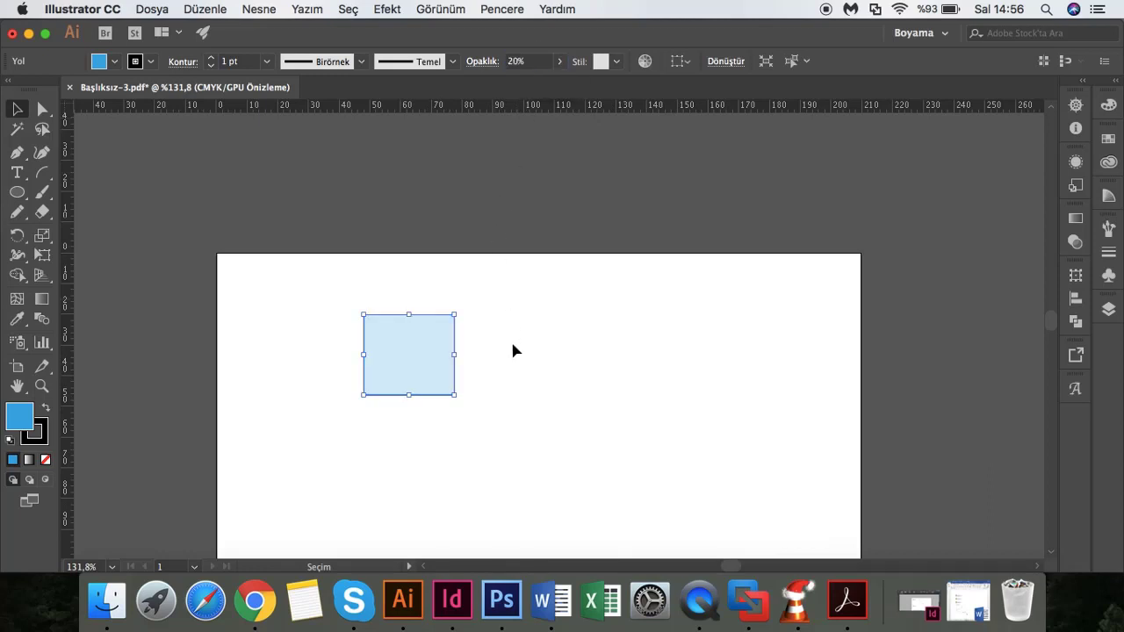
left_click(522, 387)
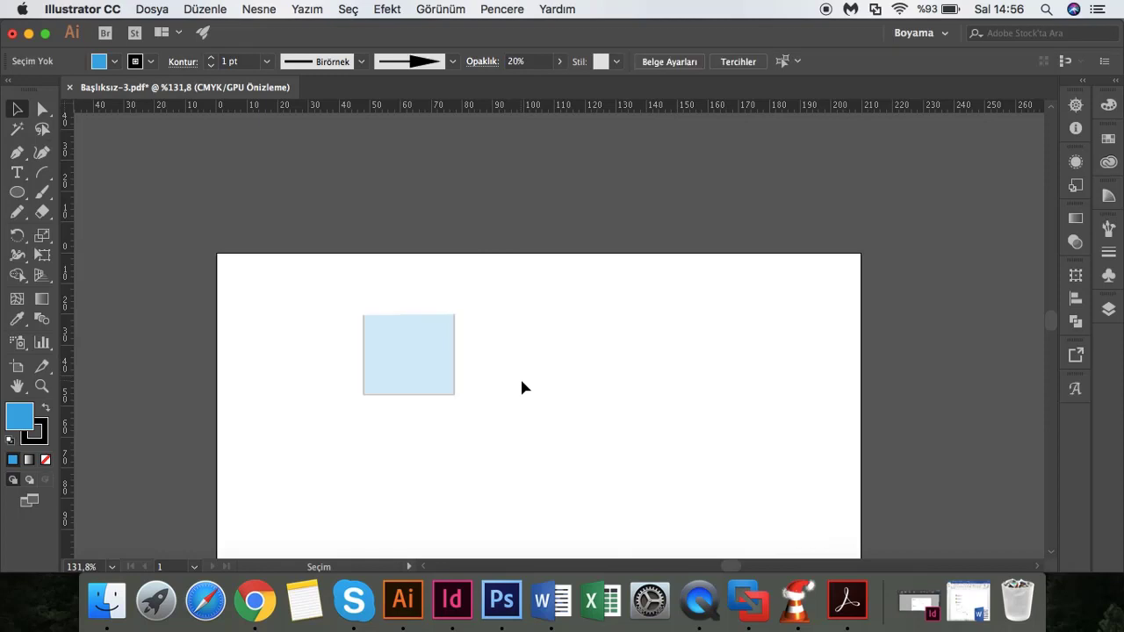
key("super+z")
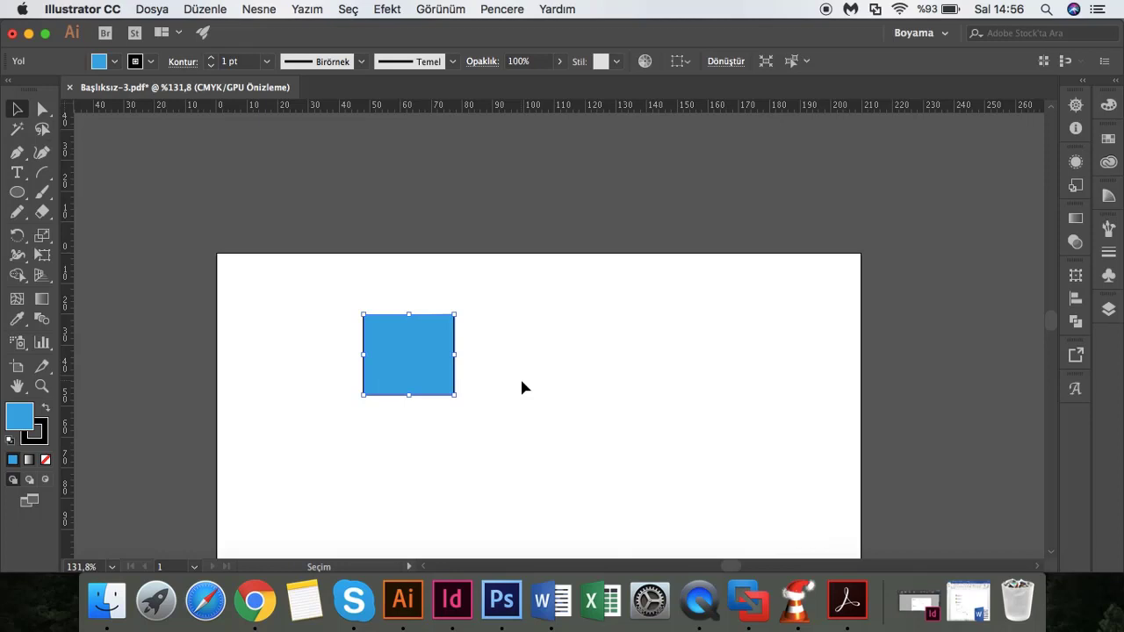
left_click(522, 387)
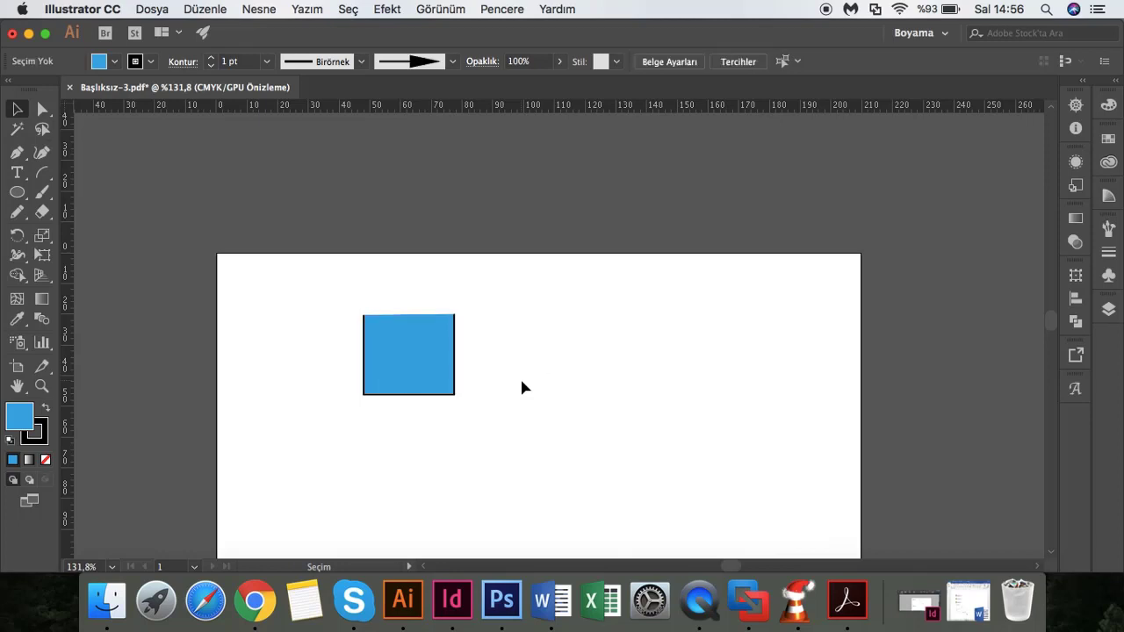
left_click(404, 326)
left_click(114, 61)
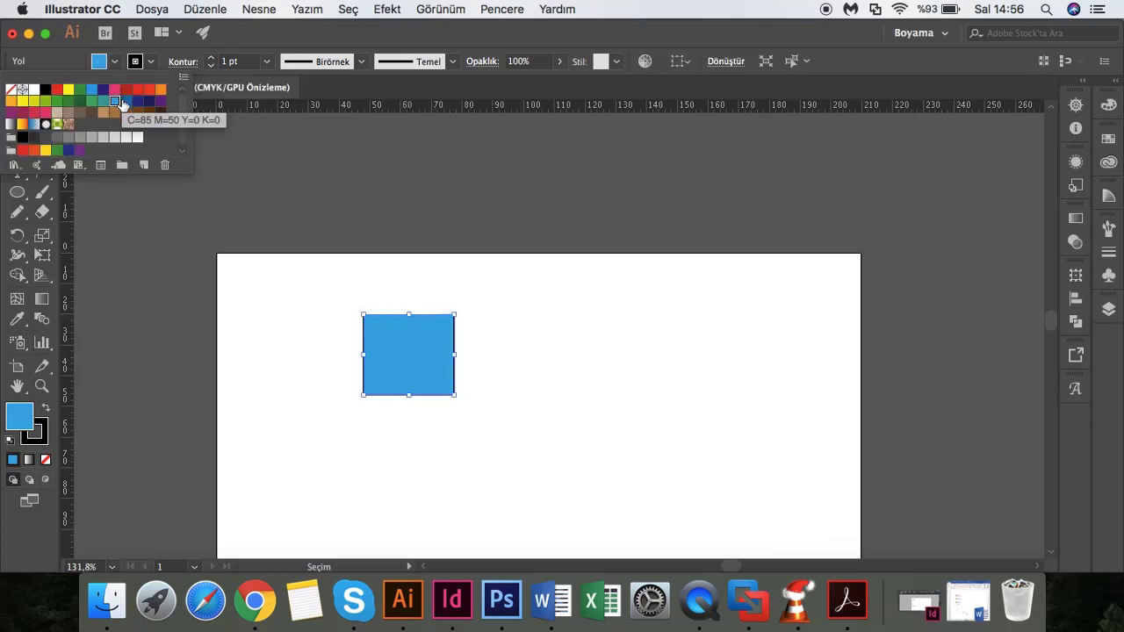
- Lower the blue swatch's cyan to 36 in Swatch Options and apply it to the rectangle
double_click(114, 101)
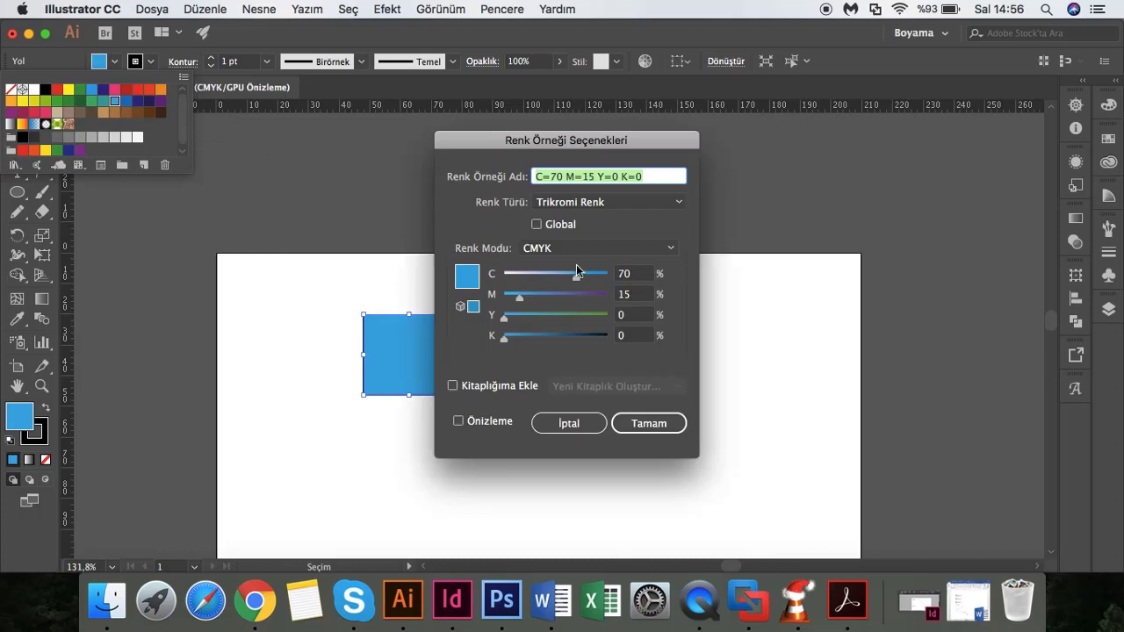
left_click_drag(578, 283, 541, 277)
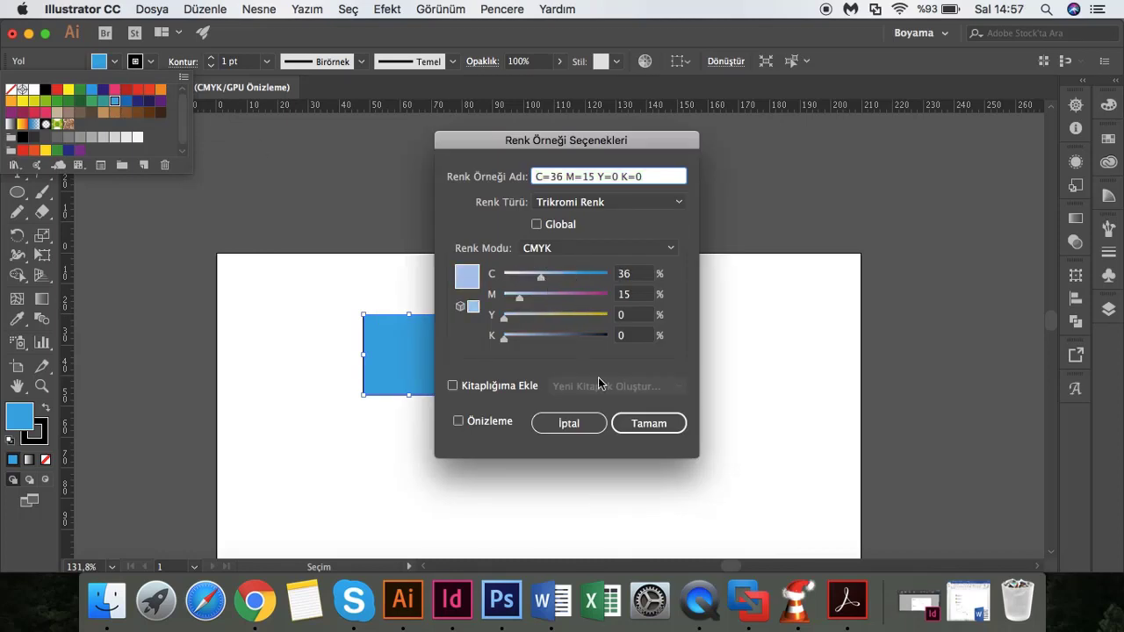
left_click(648, 423)
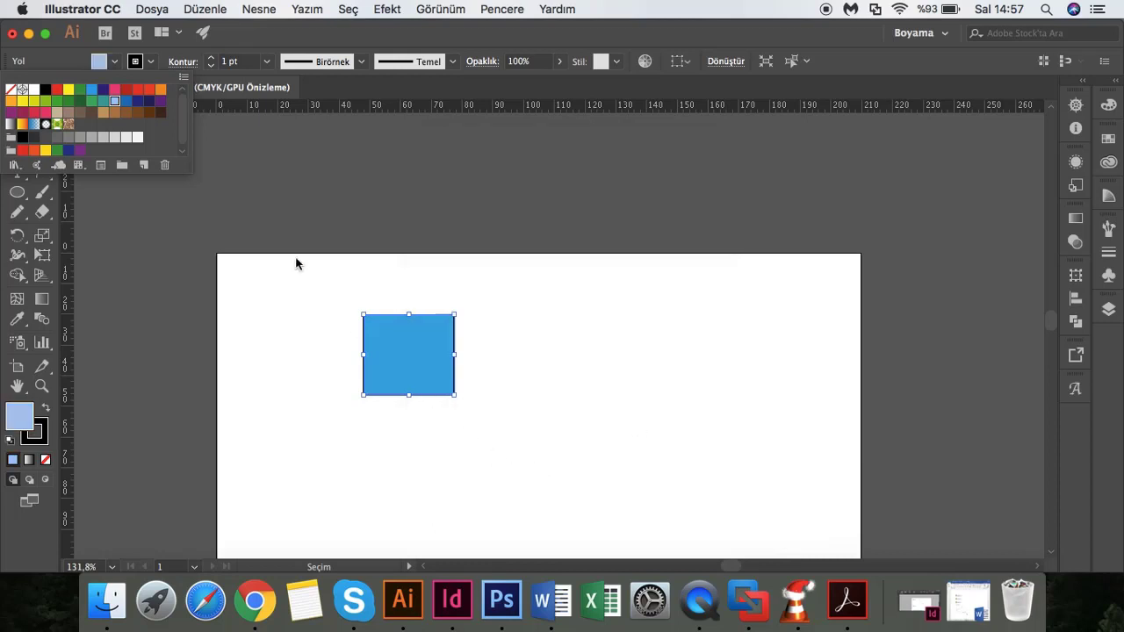
double_click(111, 107)
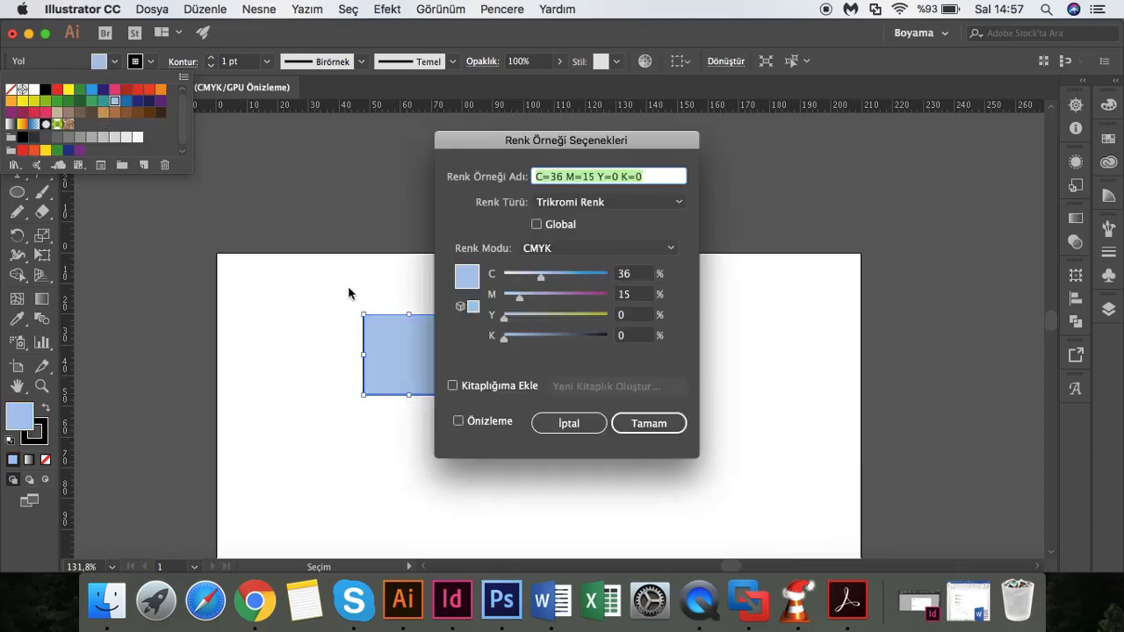
left_click(593, 430)
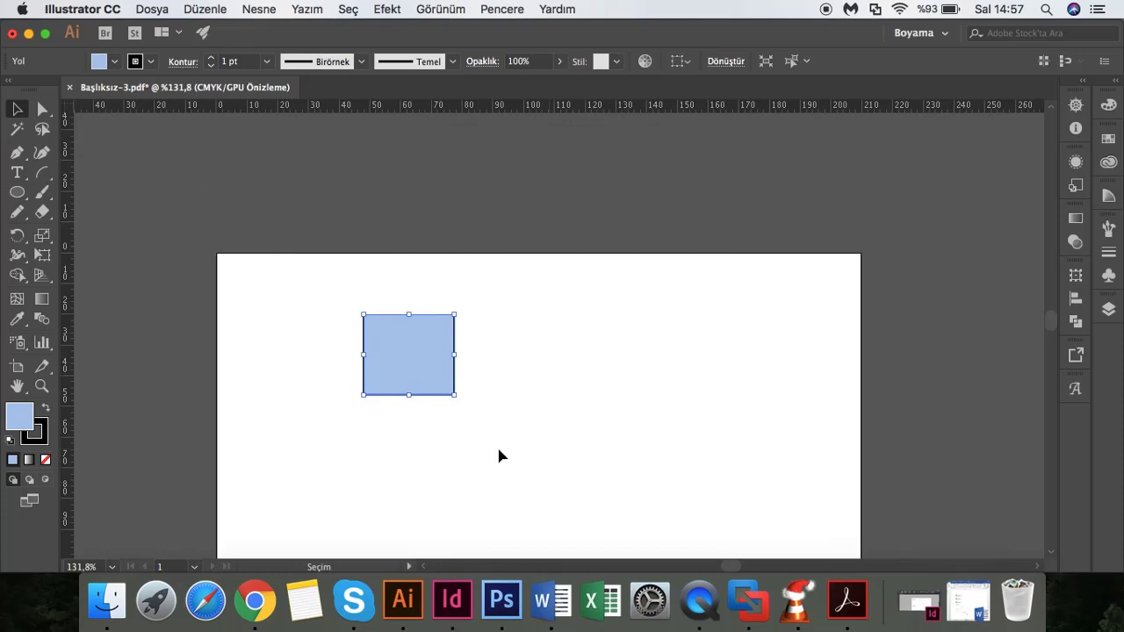
left_click(308, 410)
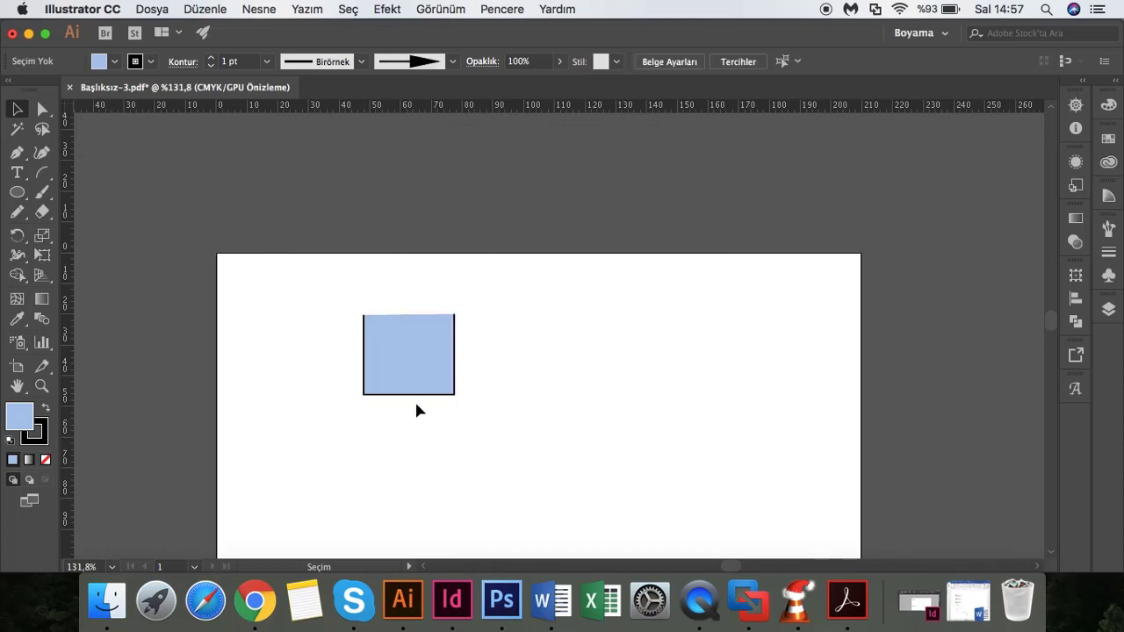
- Move the rectangle down and draw a flat ellipse aligned to its bottom edge as the base
left_click_drag(414, 395, 411, 441)
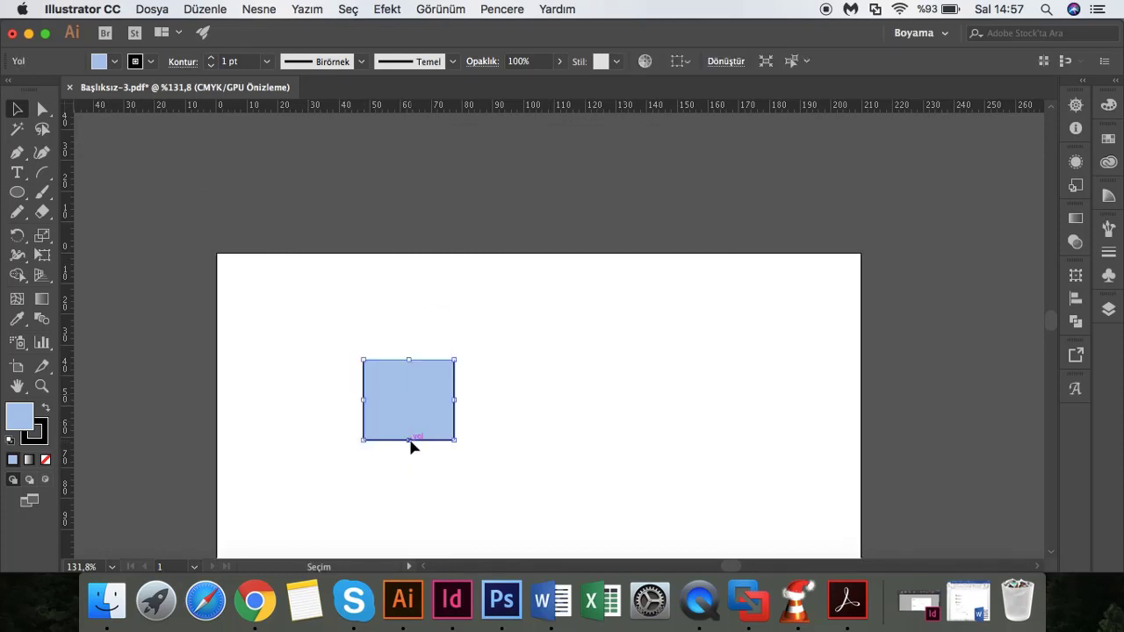
left_click(528, 422)
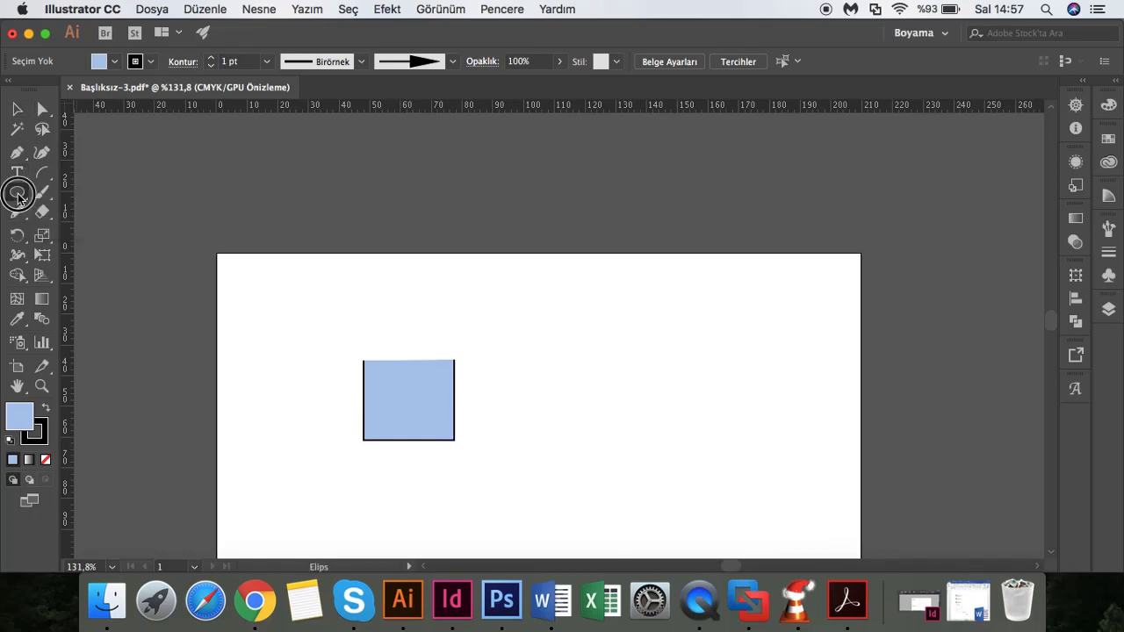
left_click_drag(17, 191, 117, 232)
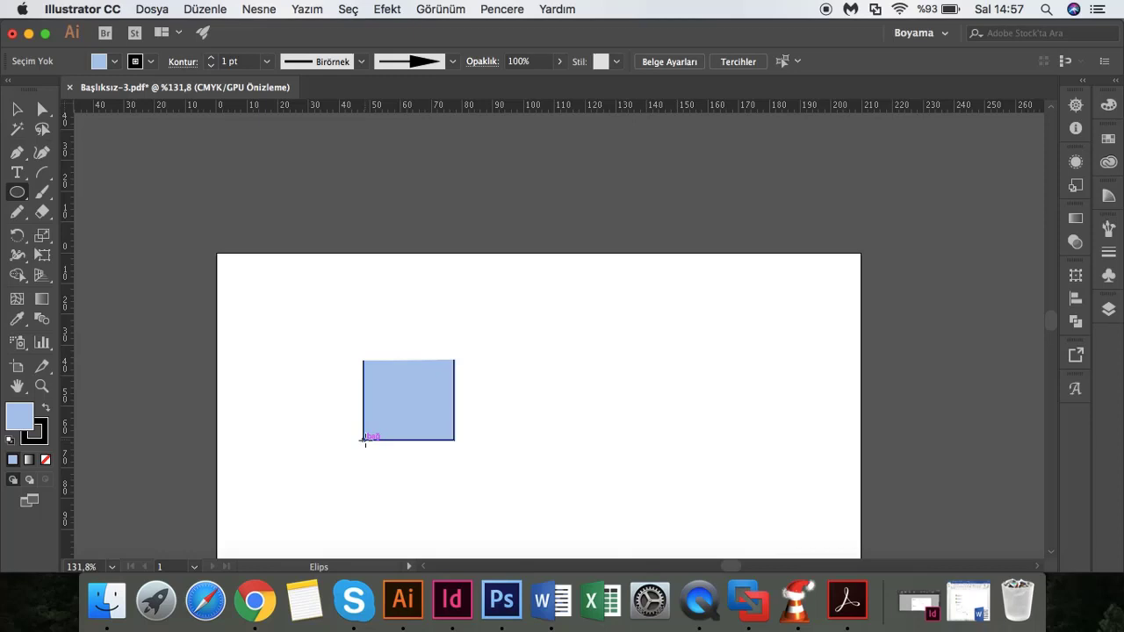
left_click_drag(365, 439, 444, 456)
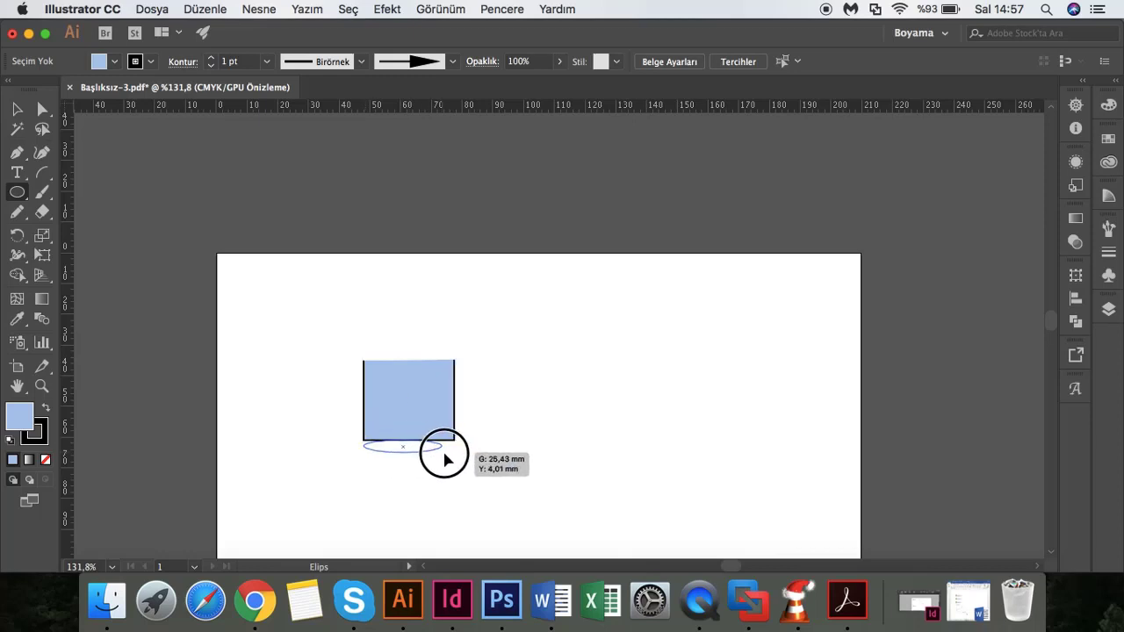
left_click_drag(444, 457, 456, 453)
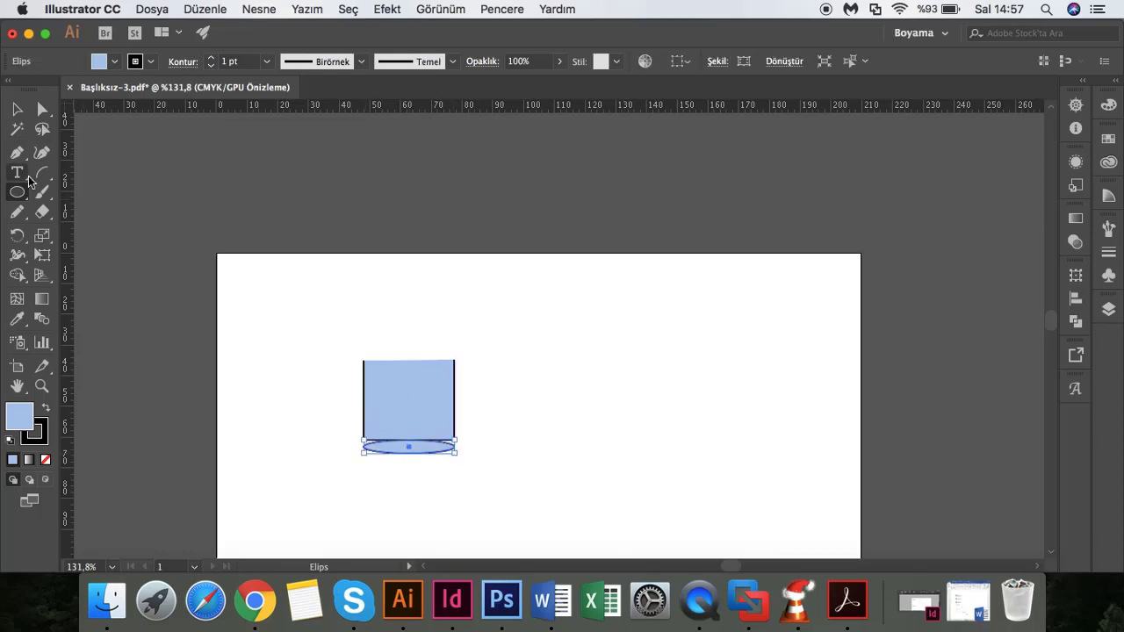
left_click(17, 108)
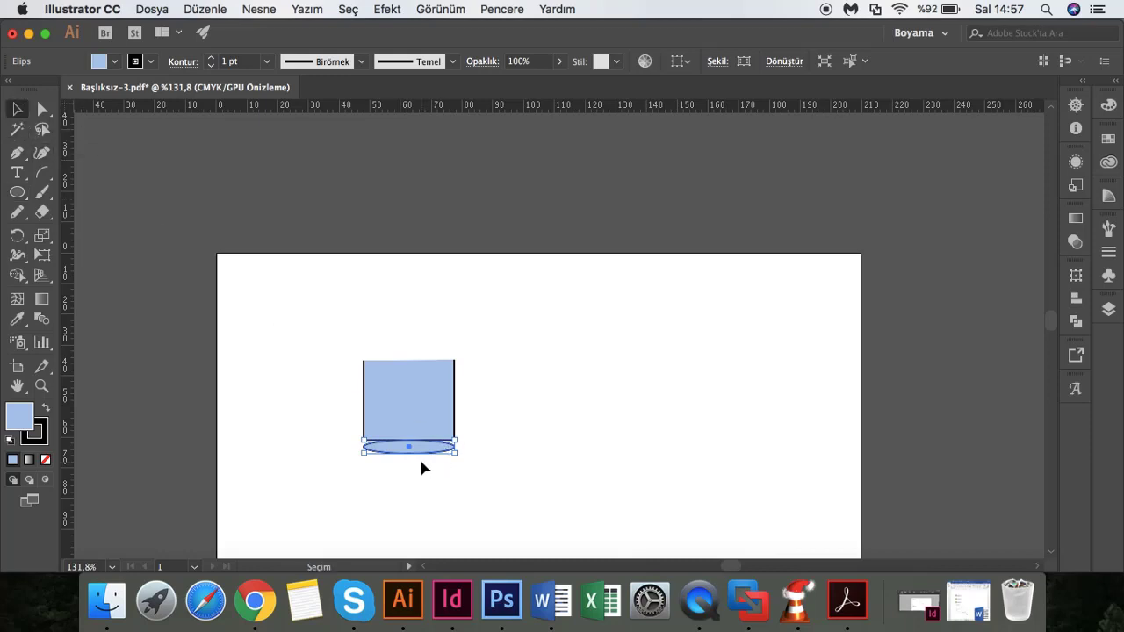
left_click_drag(414, 454, 416, 452)
left_click(418, 481)
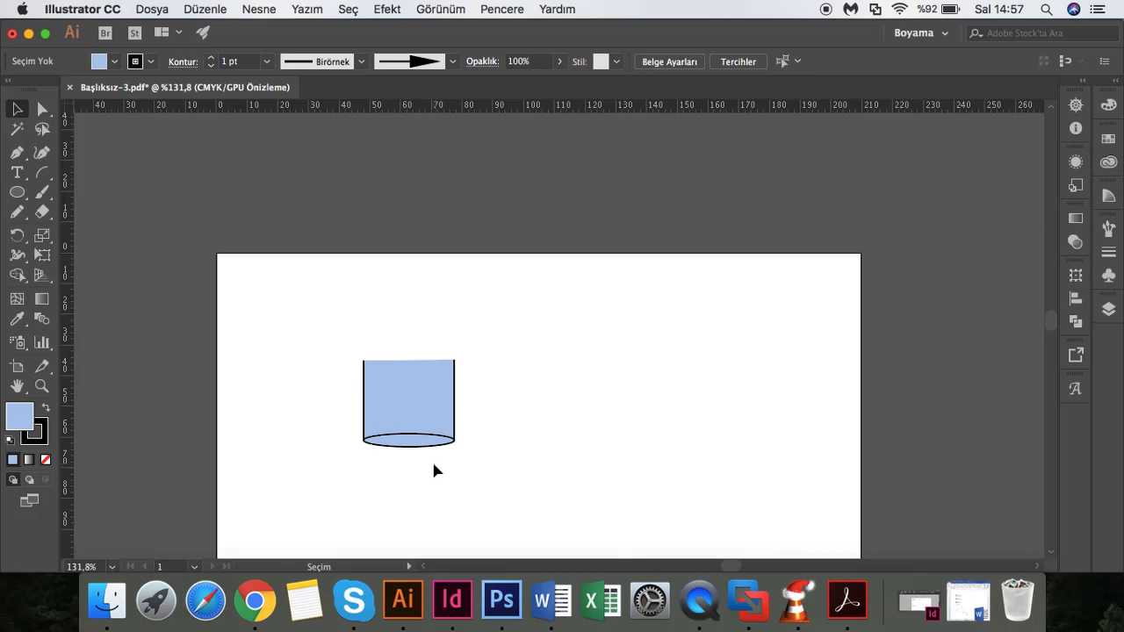
left_click(17, 212)
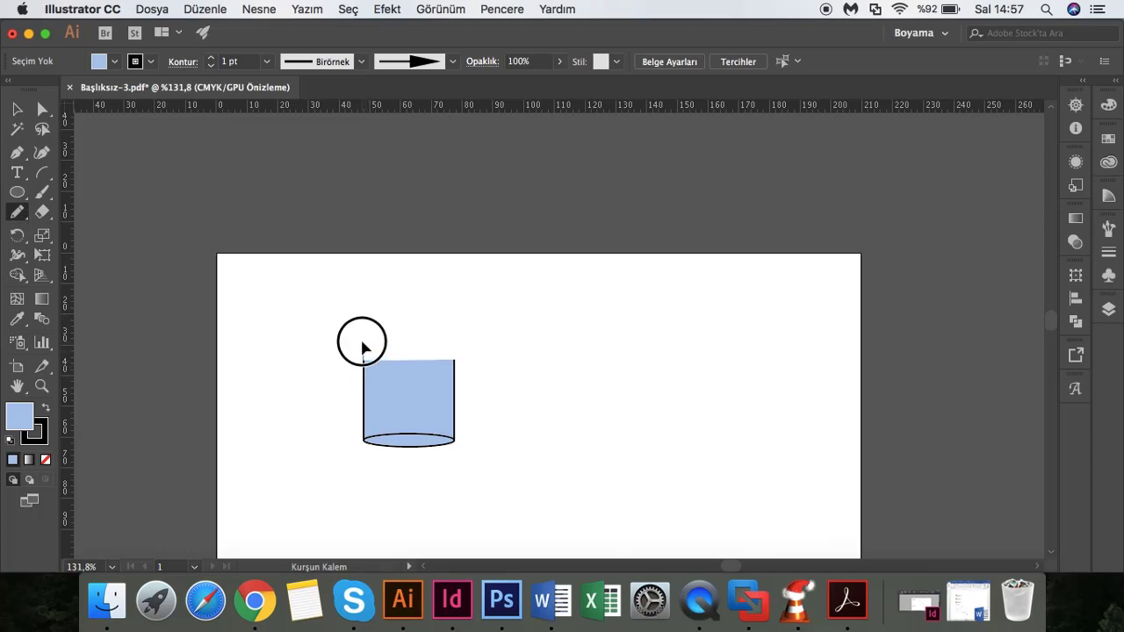
- Draw pencil lines up from the cylinder's top-left and top-right corners as beaker walls
left_click(364, 339)
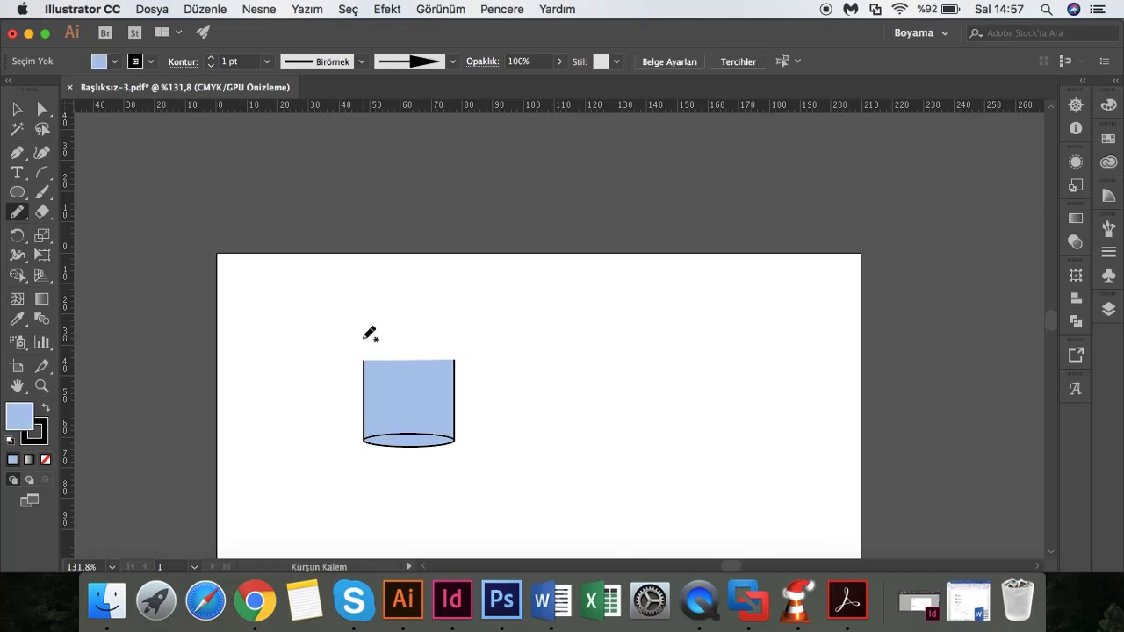
left_click_drag(364, 360, 362, 334)
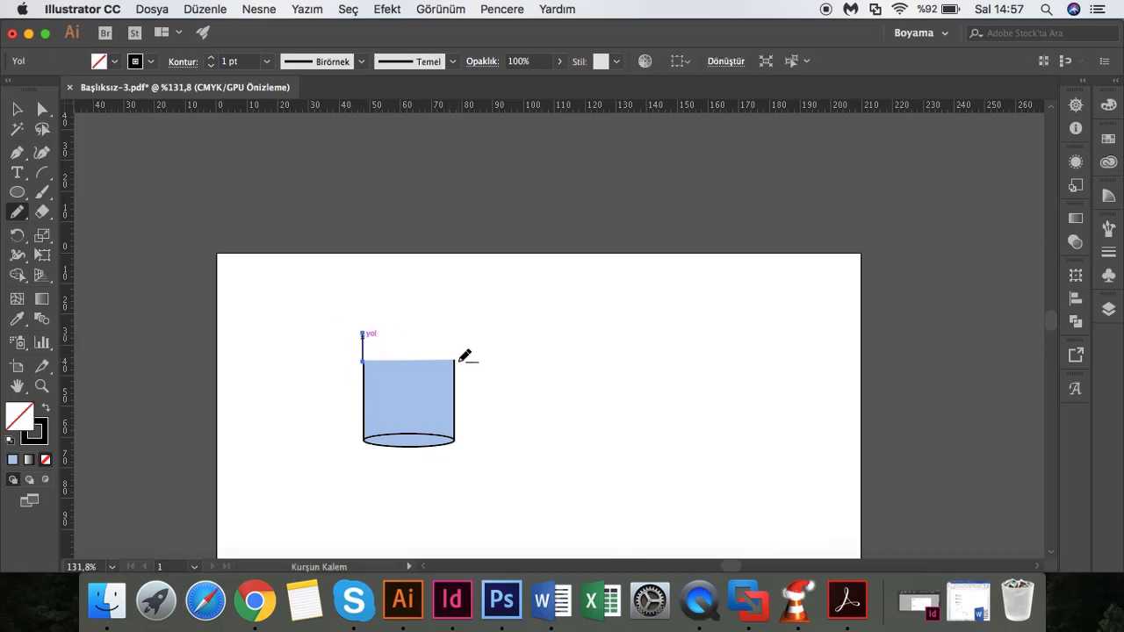
left_click_drag(455, 360, 447, 344)
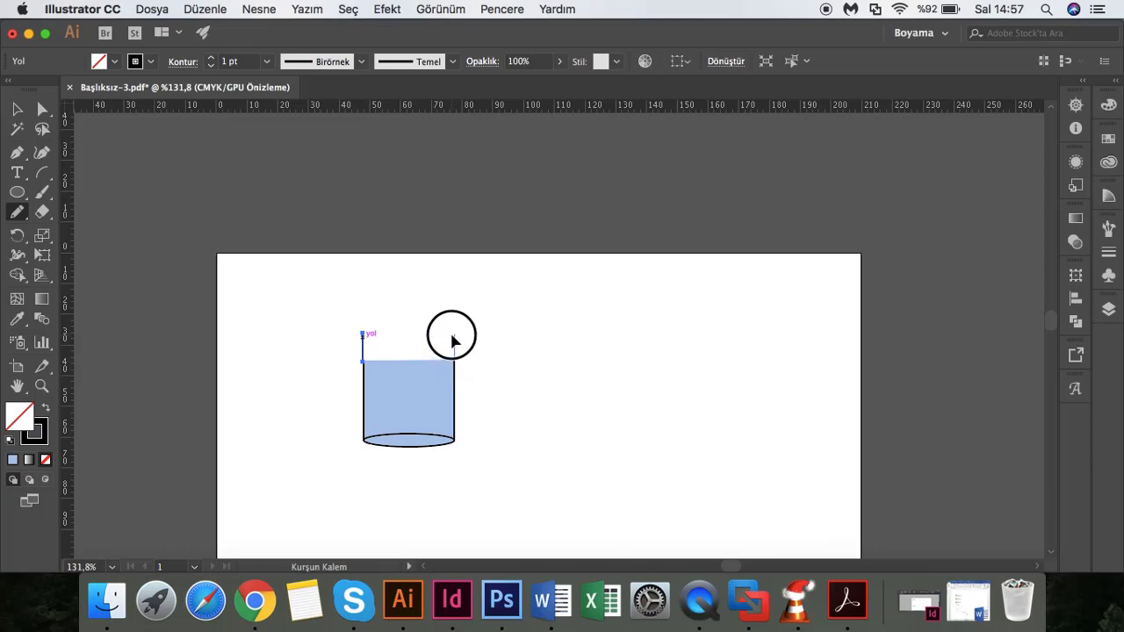
- Zoom in and nudge the left wall line into alignment with the cylinder side
left_click(16, 109)
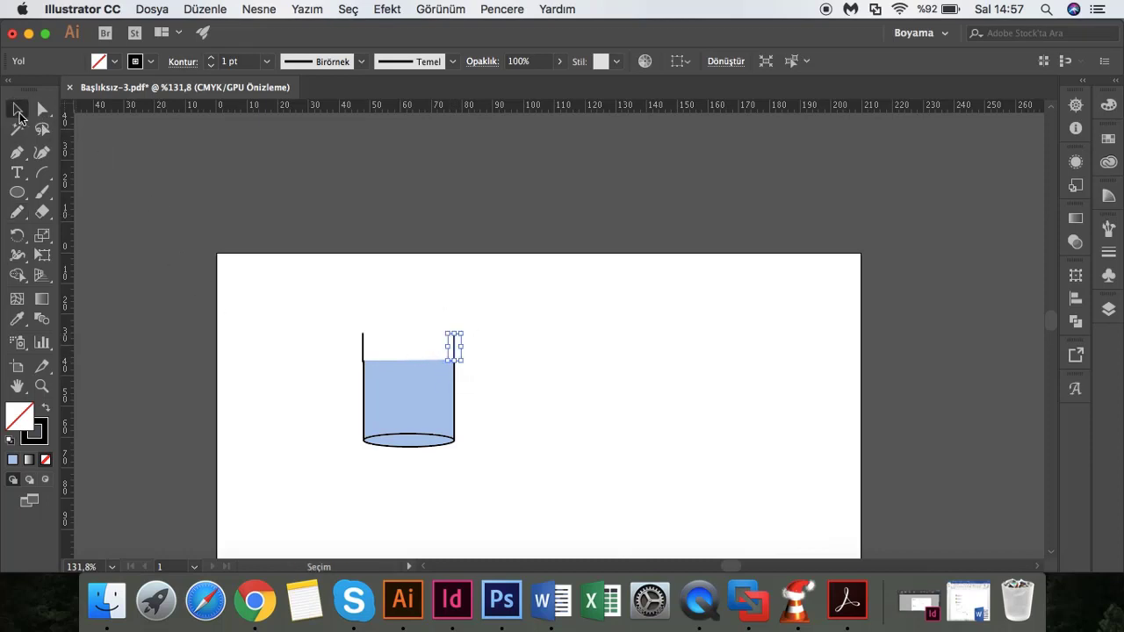
left_click(750, 370)
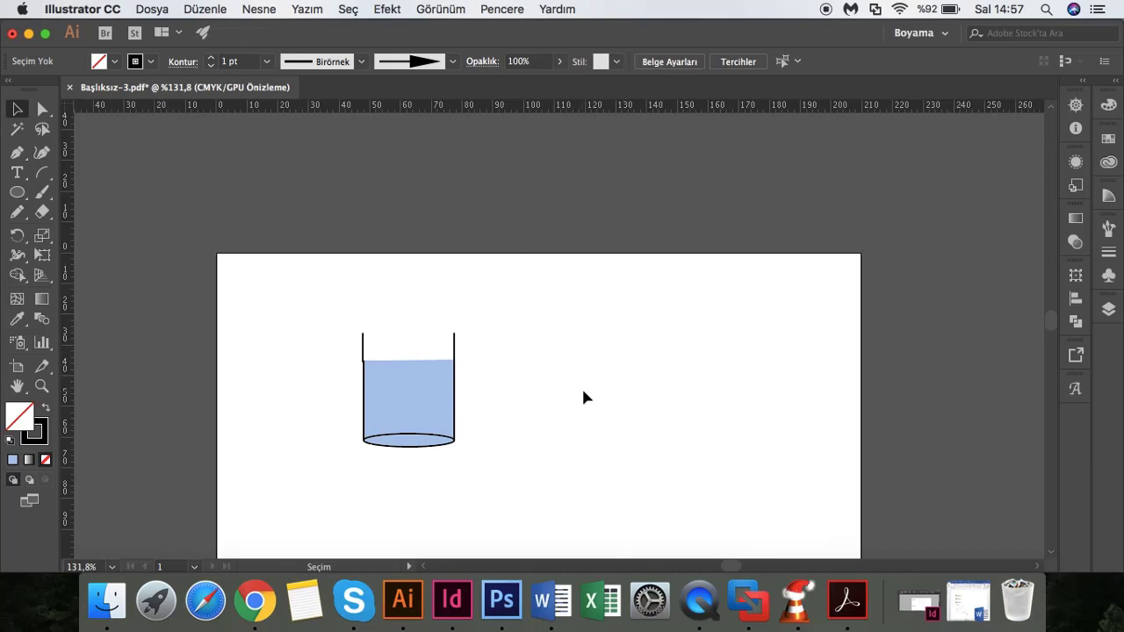
scroll(582, 396, "up", 5)
scroll(582, 397, "left", 3)
scroll(582, 396, "left", 5)
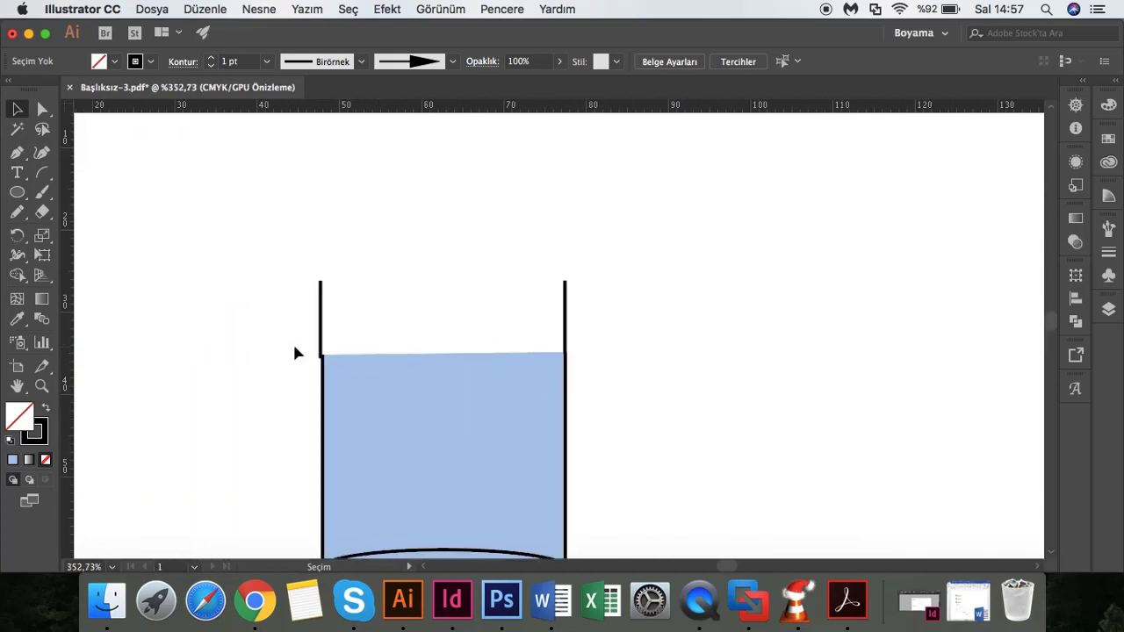
left_click_drag(325, 339, 326, 339)
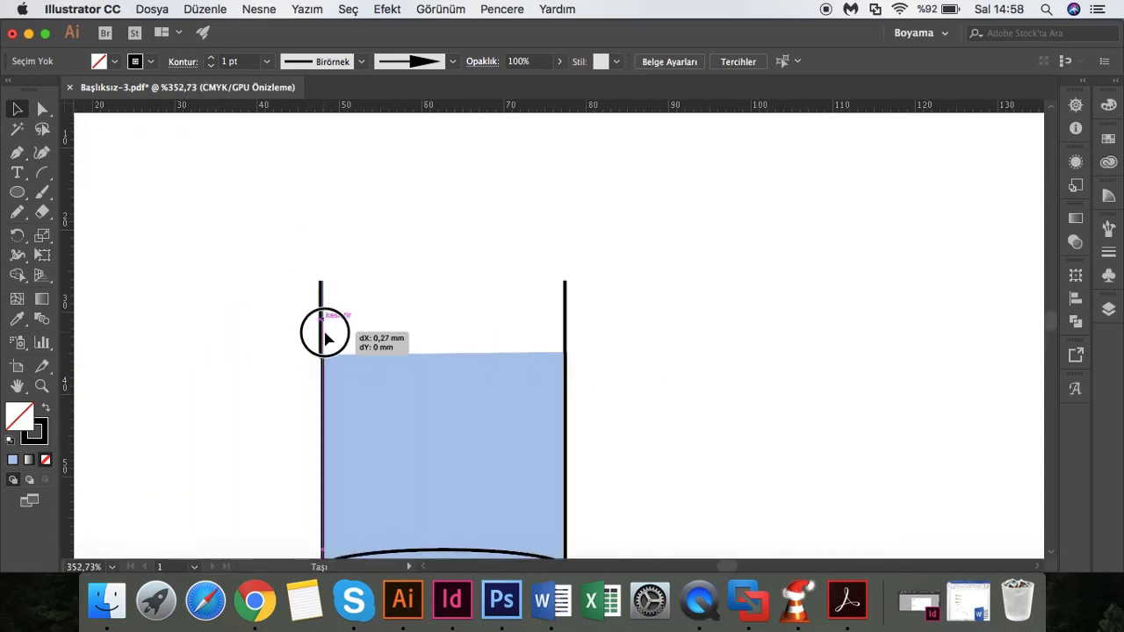
scroll(375, 332, "down", 5)
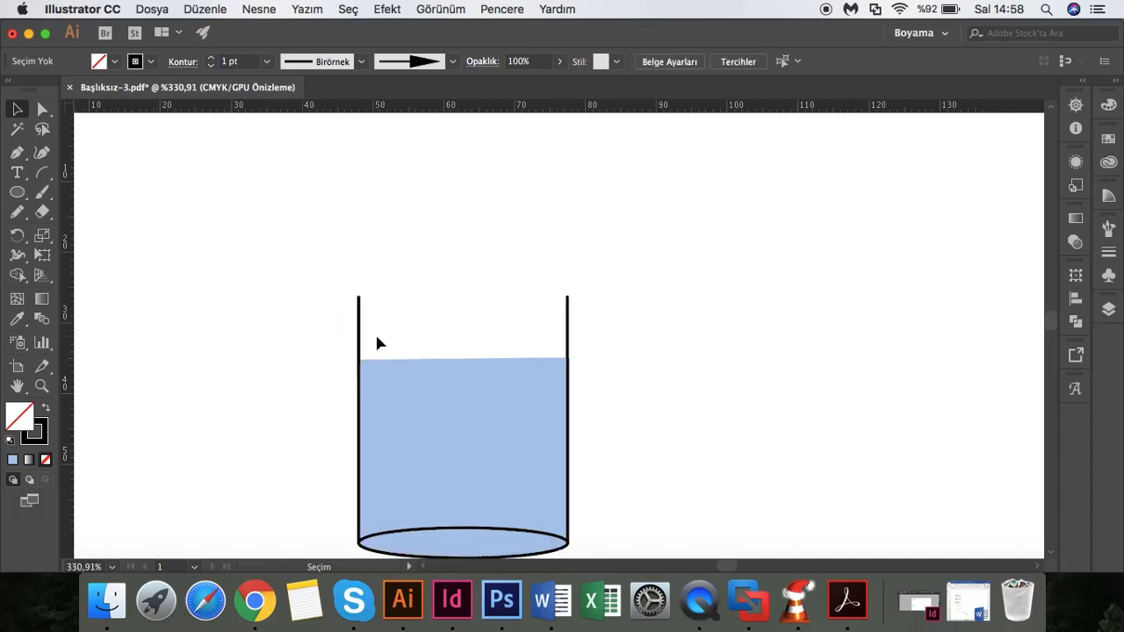
scroll(376, 339, "down", 3)
scroll(377, 339, "down", 2)
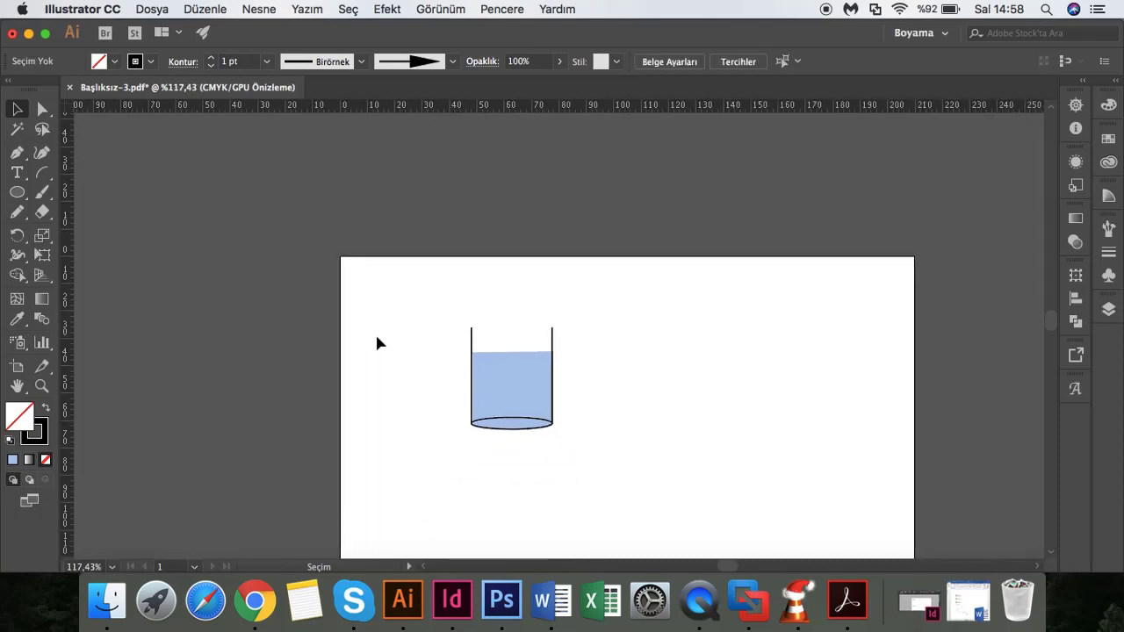
- Copy the bottom ellipse and place the copy at the liquid's surface
left_click(529, 430)
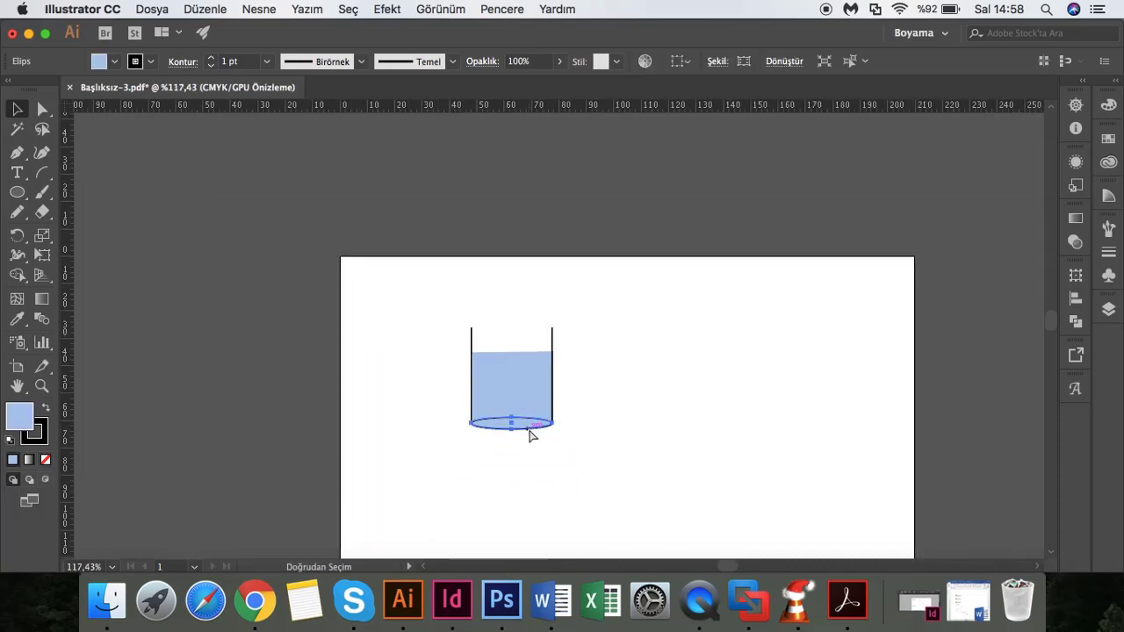
key("super+c")
key("super+v")
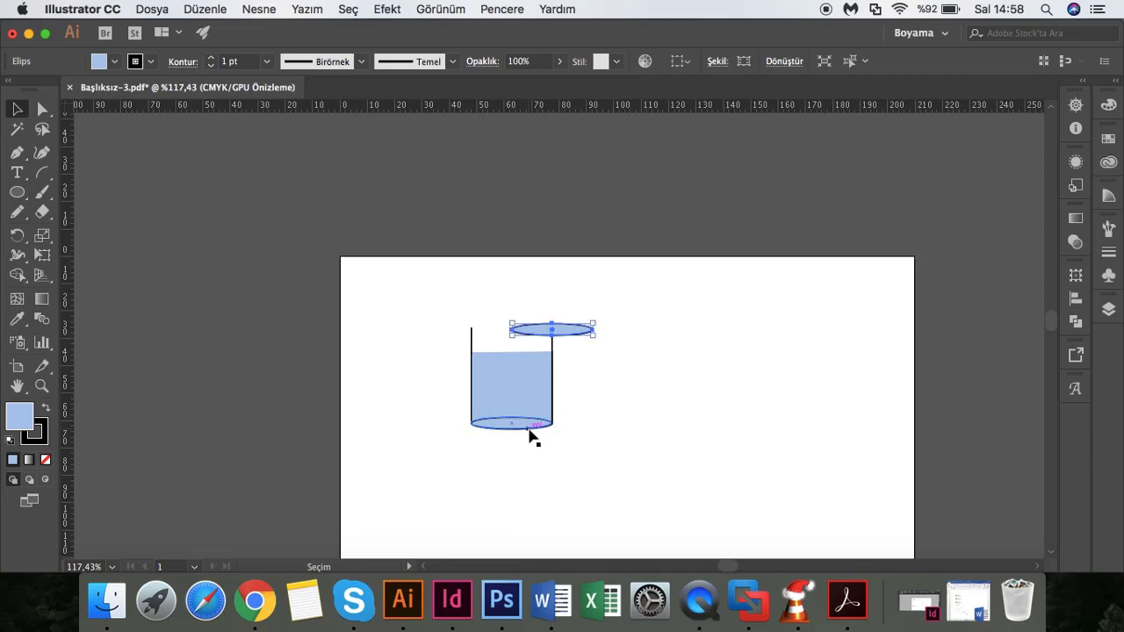
left_click_drag(565, 339, 526, 369)
left_click(678, 381)
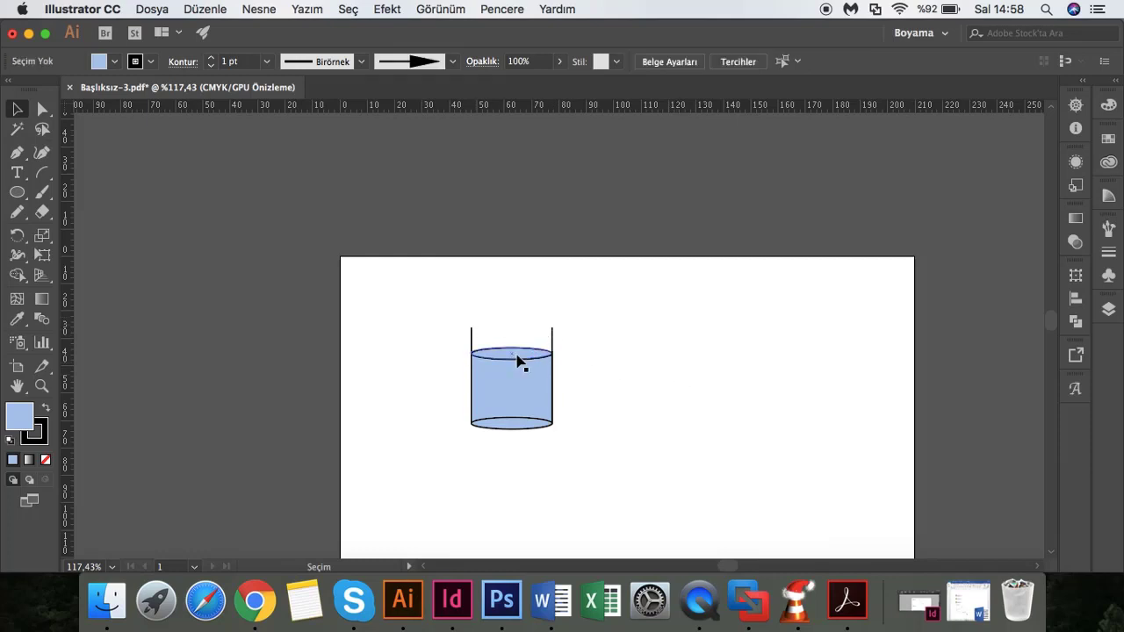
- Paste another ellipse copy onto the beaker rim and set its fill to None
key("a")
key("super+v")
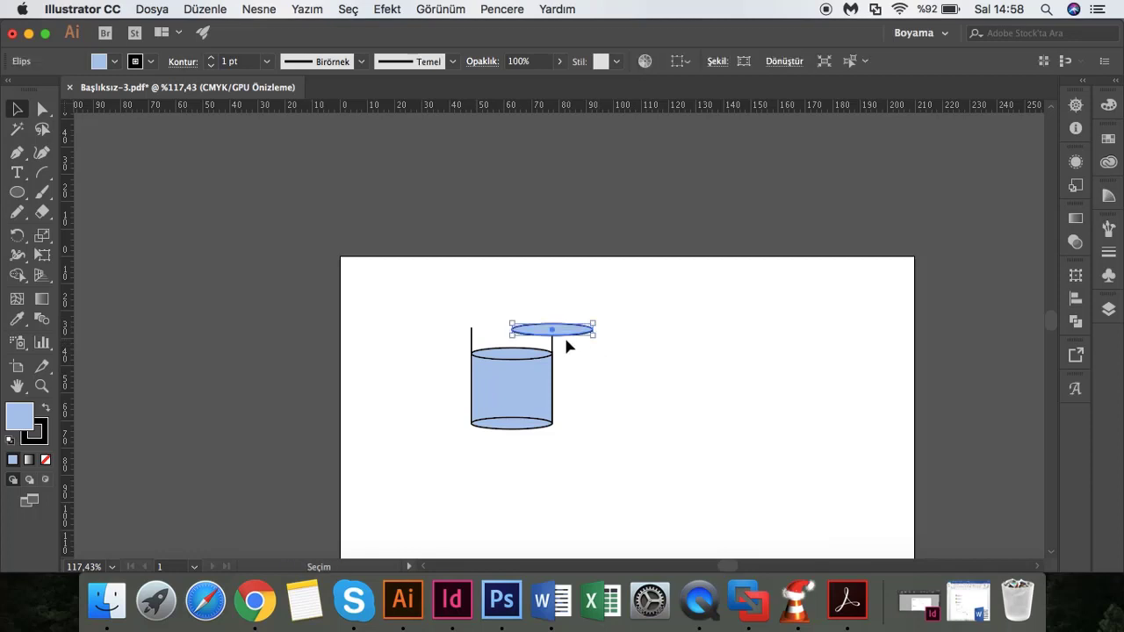
left_click_drag(563, 331, 523, 332)
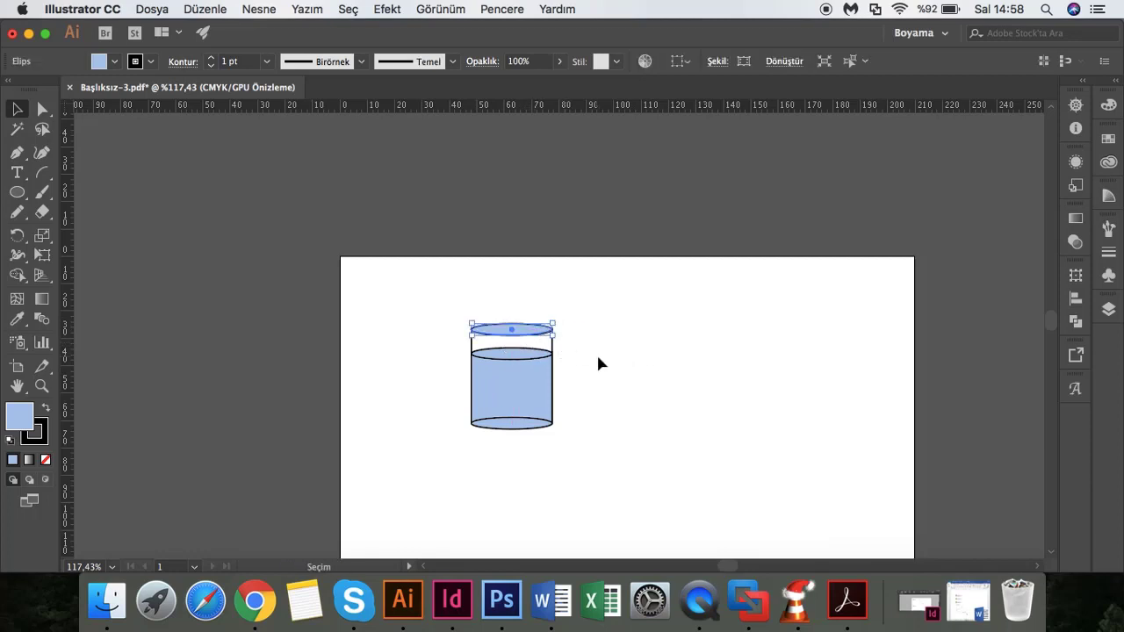
left_click(114, 62)
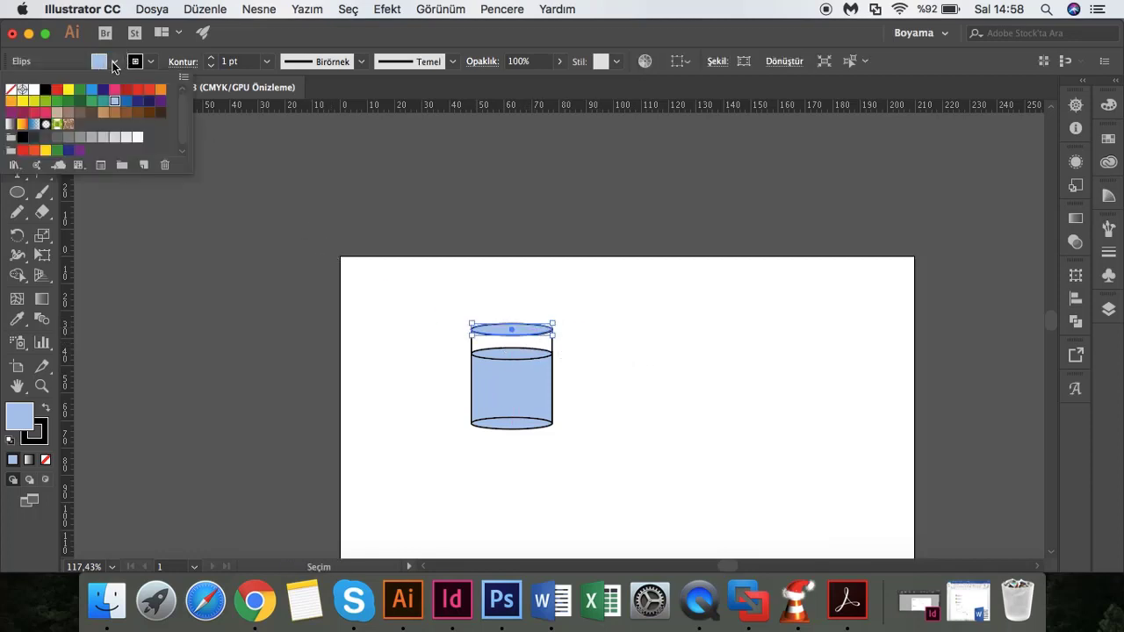
left_click(11, 90)
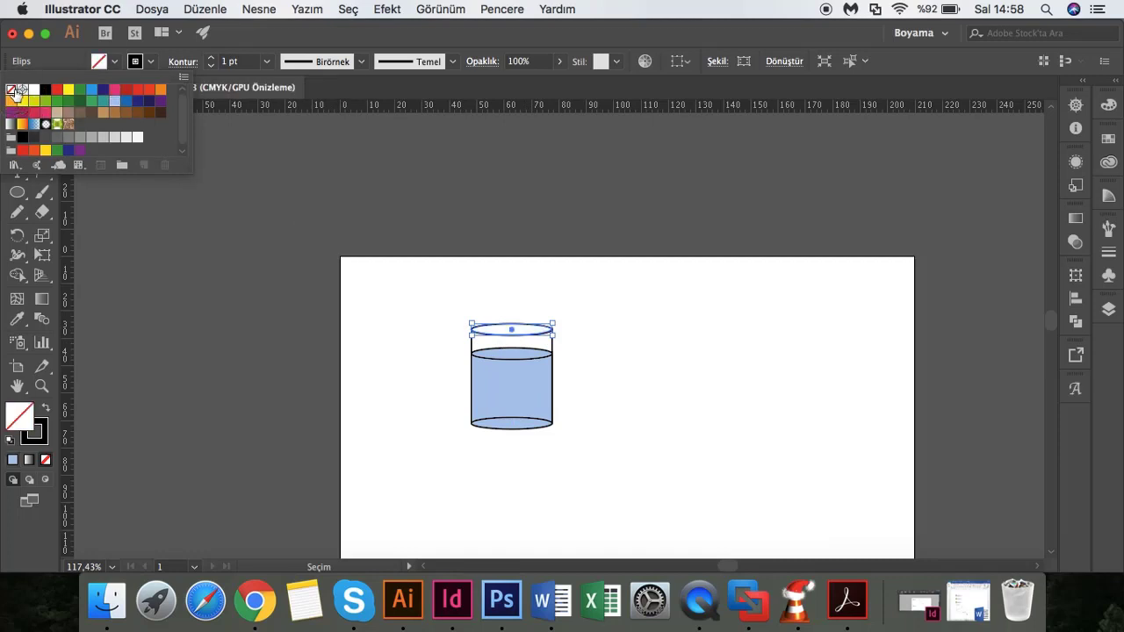
left_click(710, 457)
left_click(711, 460)
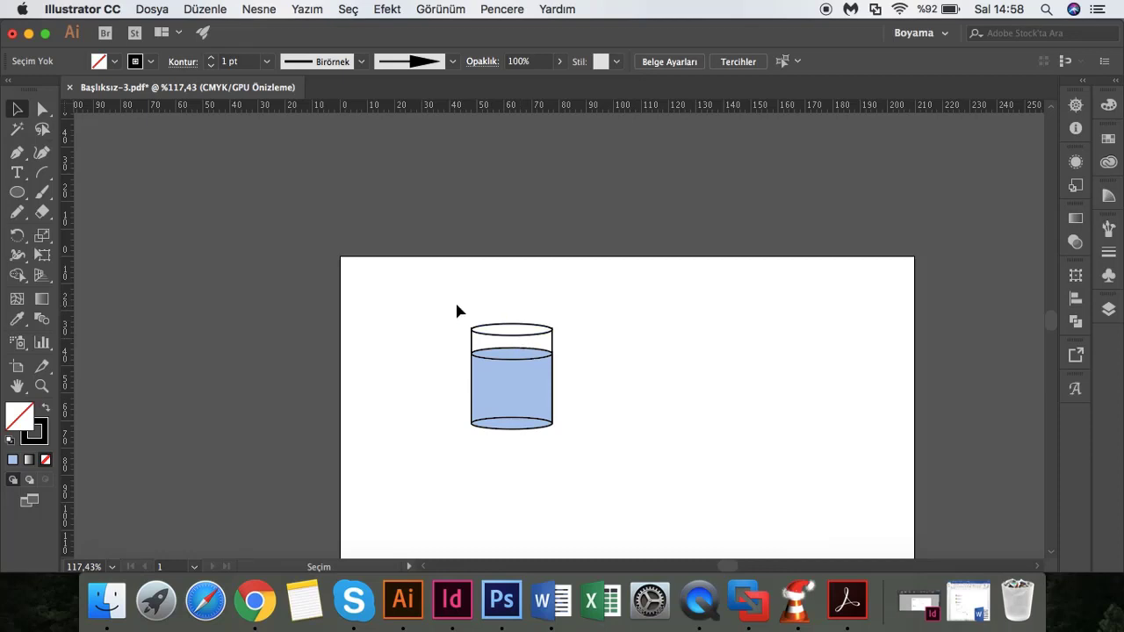
- Rotate the beaker onto its side and delete the blue inner end-cap ellipse
left_click_drag(457, 306, 606, 430)
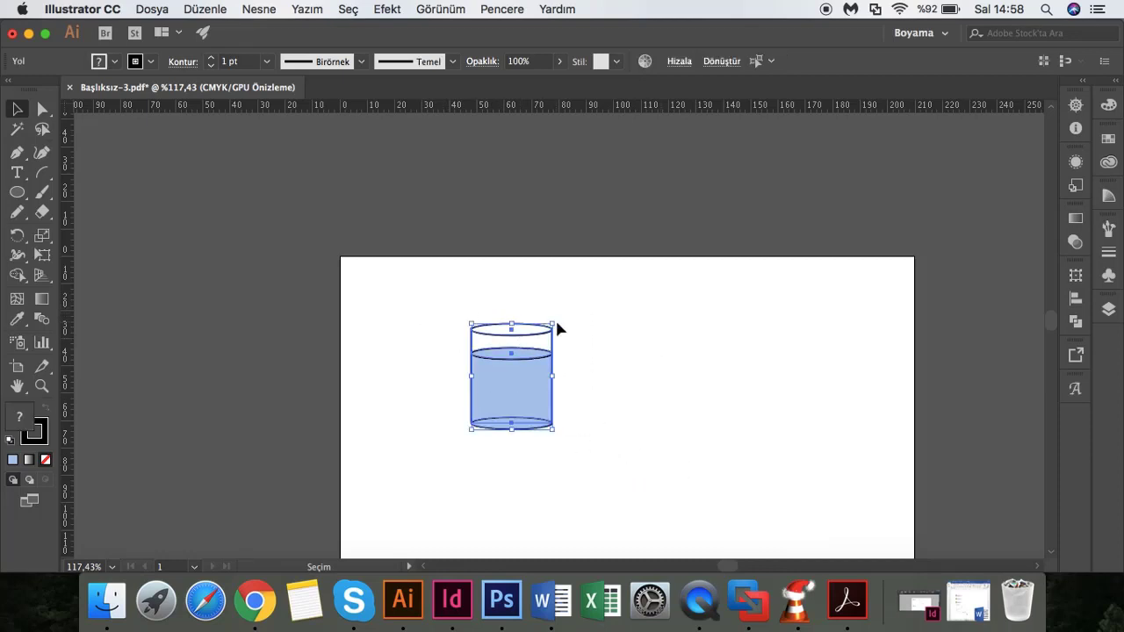
mouse_move(544, 320)
left_mouse_down()
mouse_move(634, 460)
mouse_move(642, 451)
left_mouse_up()
left_click(590, 431)
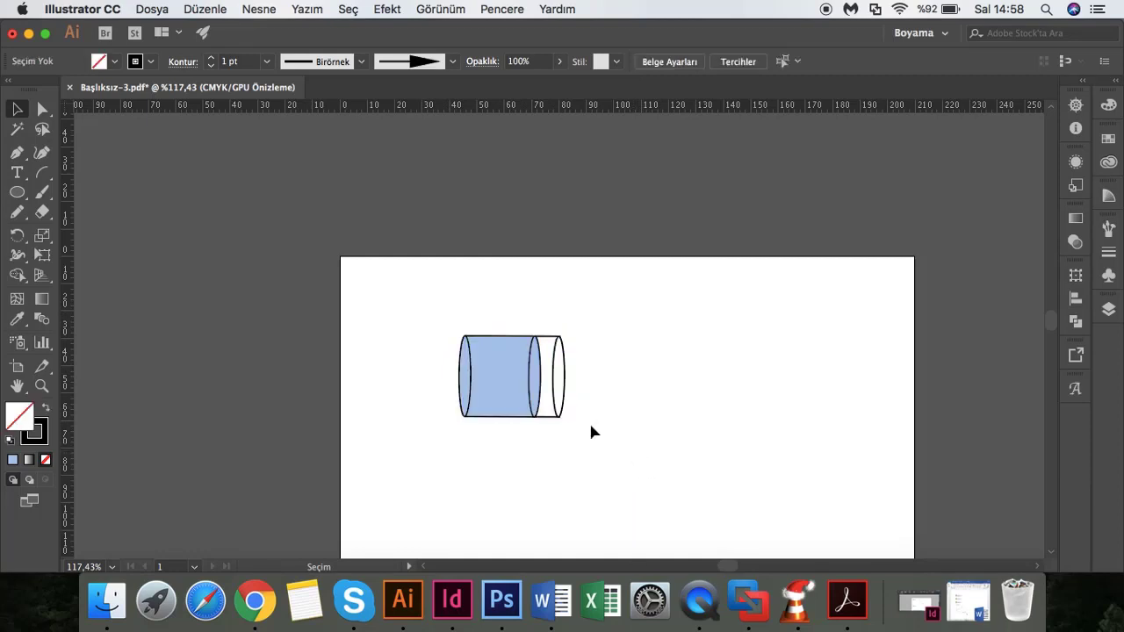
left_click(528, 371)
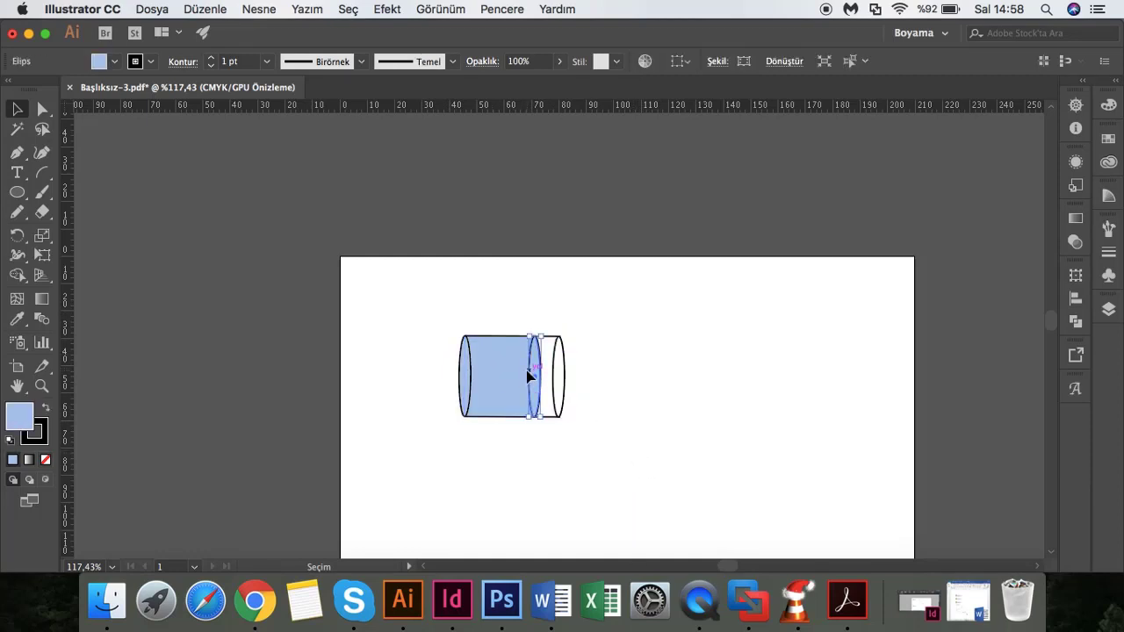
key("Delete")
- Stretch the sideways glass horizontally into a tube about 82.75 mm long
left_click(464, 350)
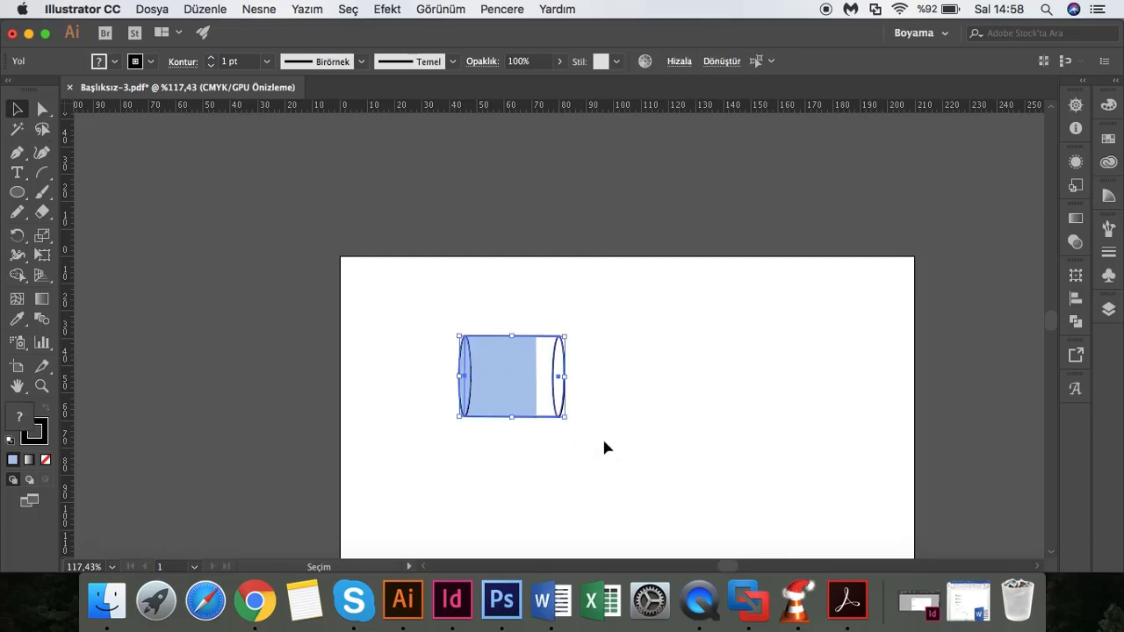
left_click_drag(564, 416, 686, 417)
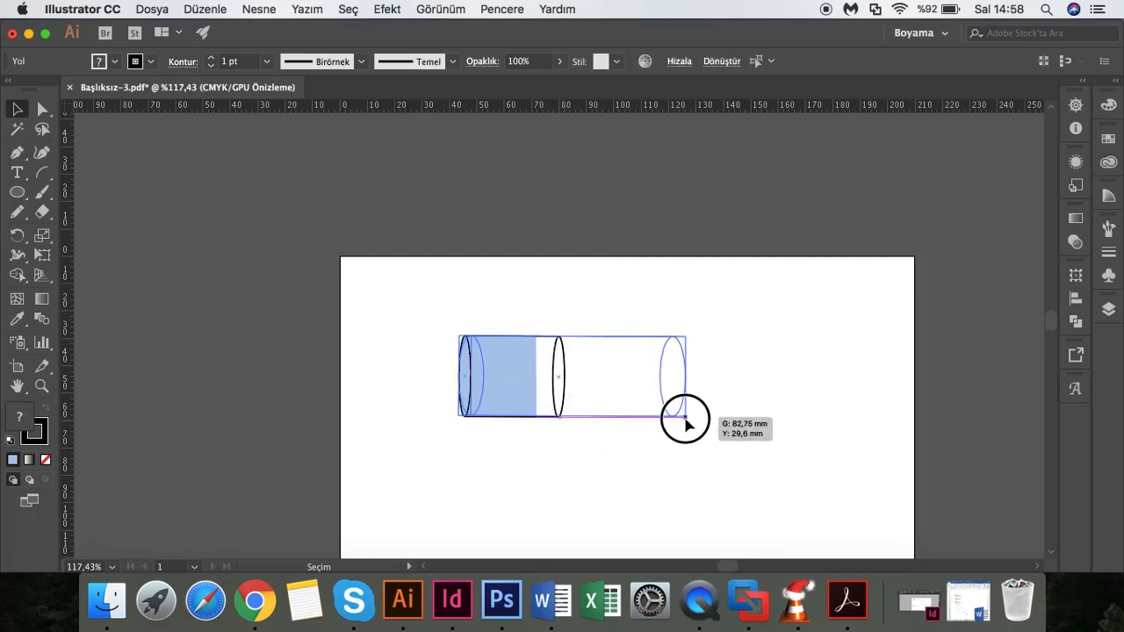
left_click(634, 492)
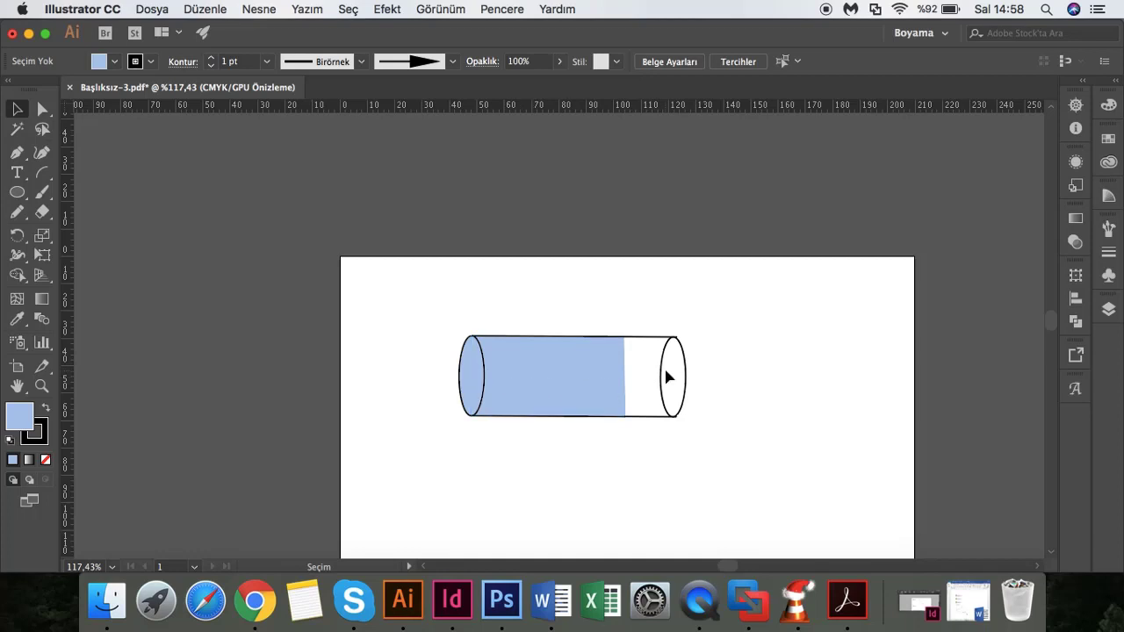
mouse_move(42, 172)
left_mouse_down()
mouse_move(97, 193)
mouse_move(92, 173)
left_mouse_up()
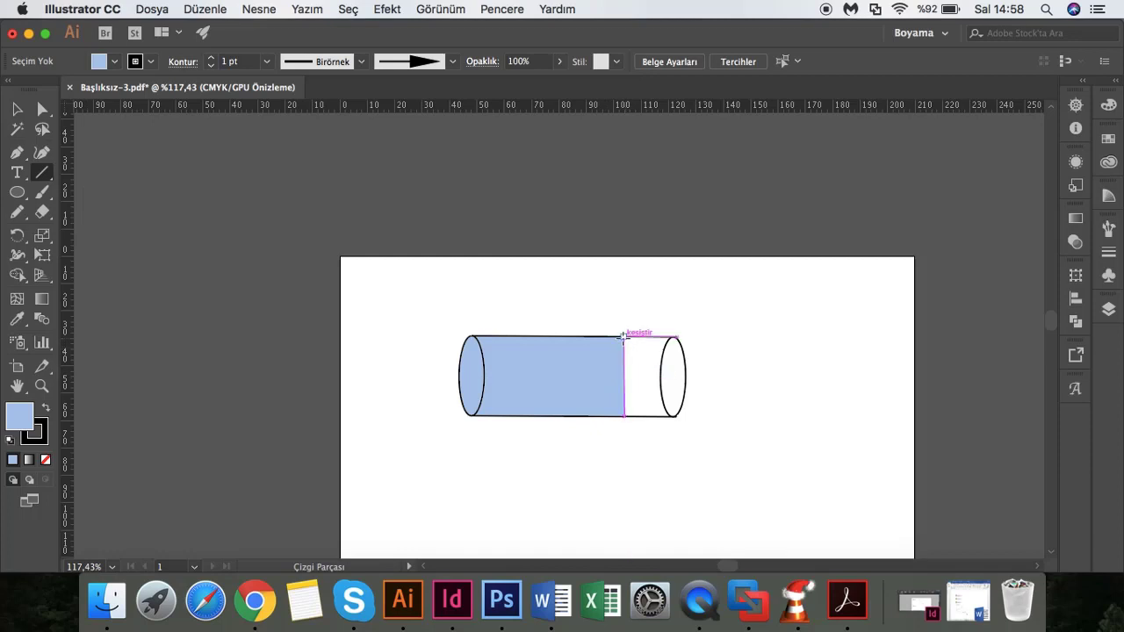
- Draw a vertical line across the tube at the liquid's edge
left_click_drag(624, 336, 623, 416)
left_click(17, 110)
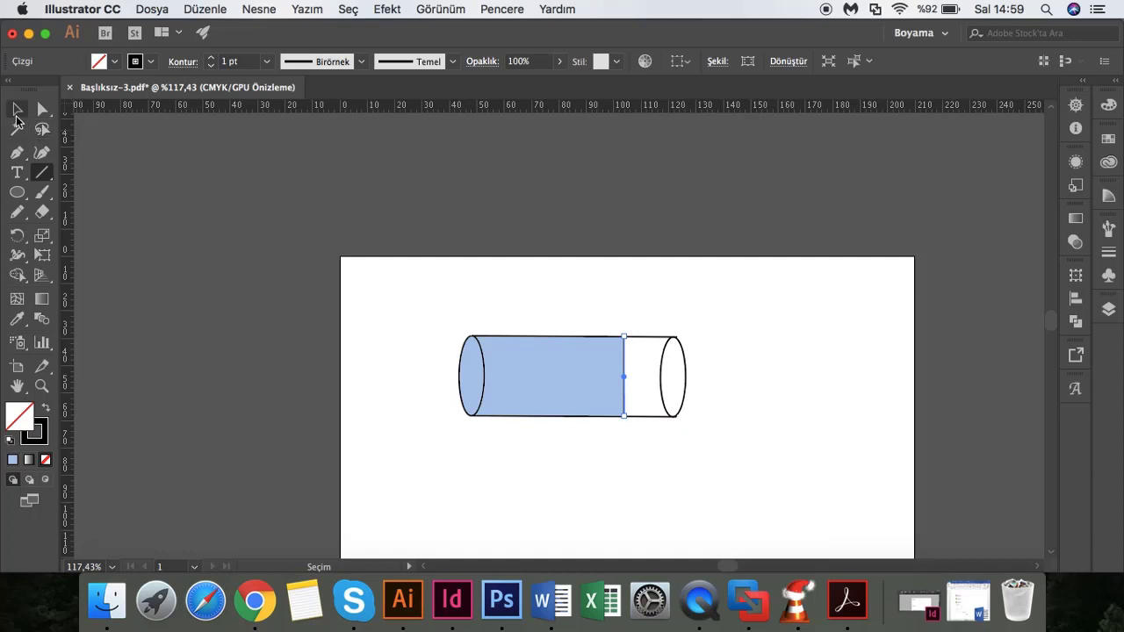
left_click(653, 474)
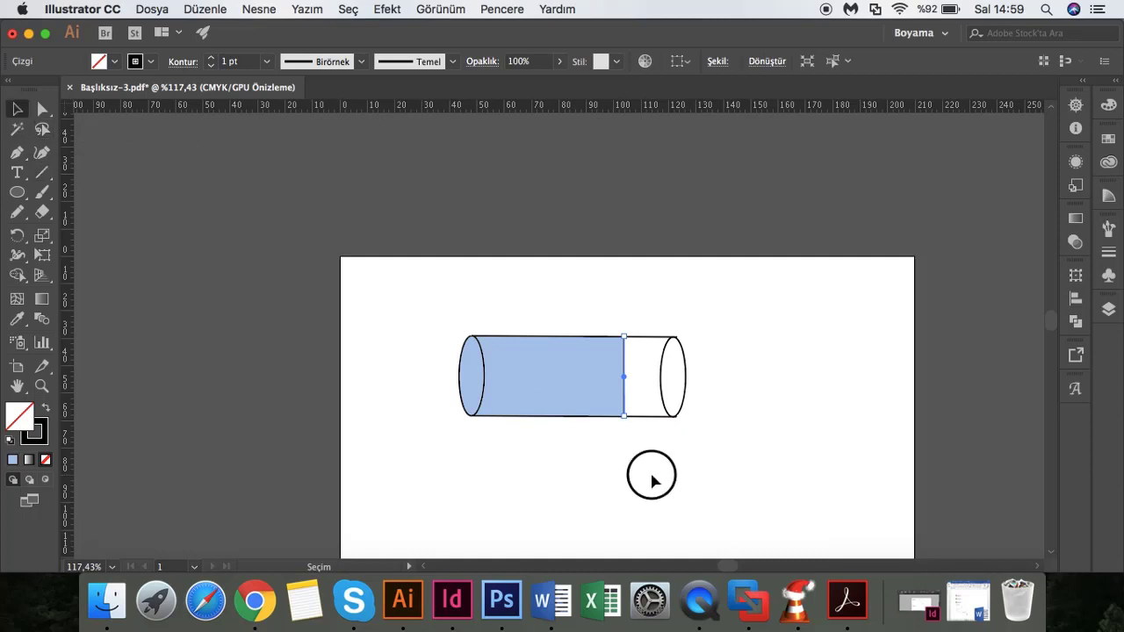
left_click(625, 393)
- Give the vertical line a pattern brush with a 0,5 pt stroke weight
left_click(359, 62)
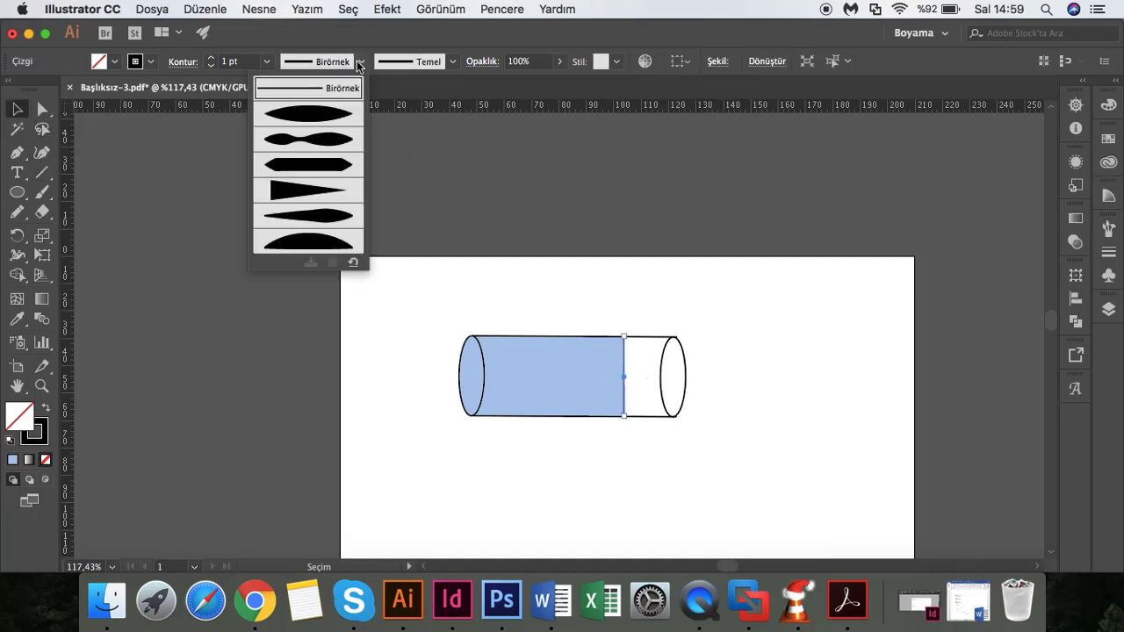
left_click(453, 62)
left_click(453, 63)
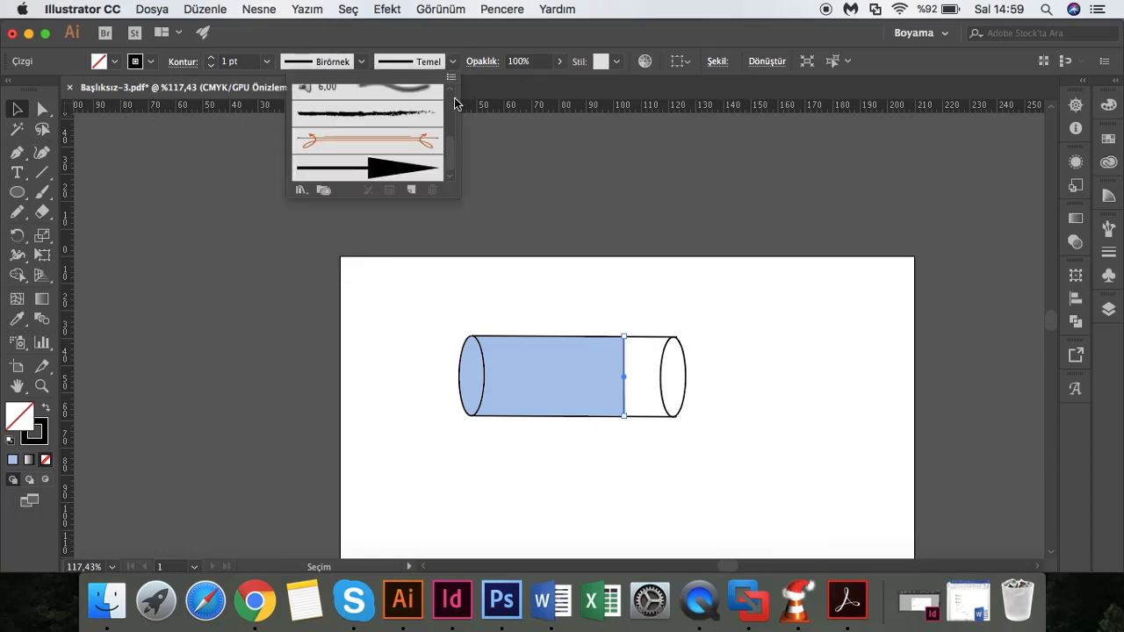
scroll(453, 151, "up", 5)
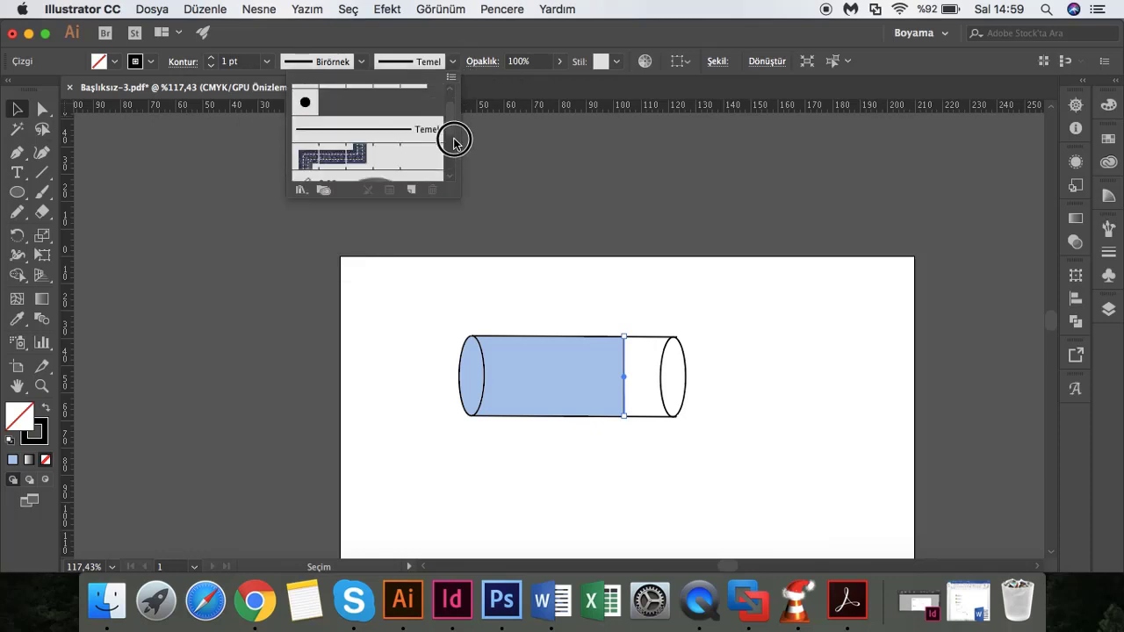
left_click(352, 159)
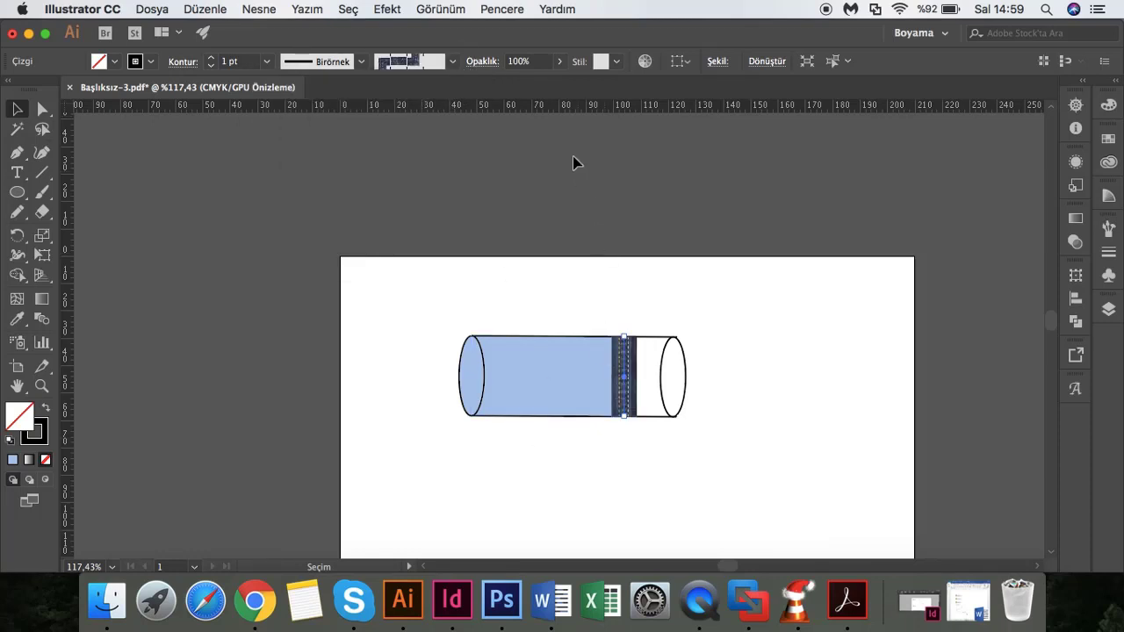
left_click(212, 65)
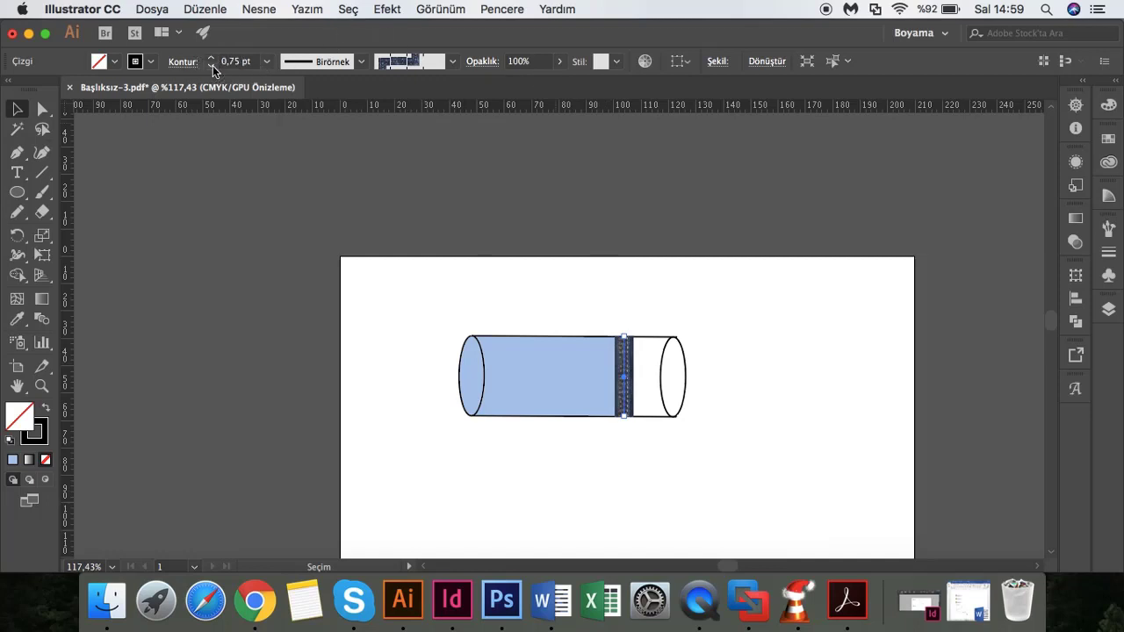
left_click(211, 65)
left_click(594, 490)
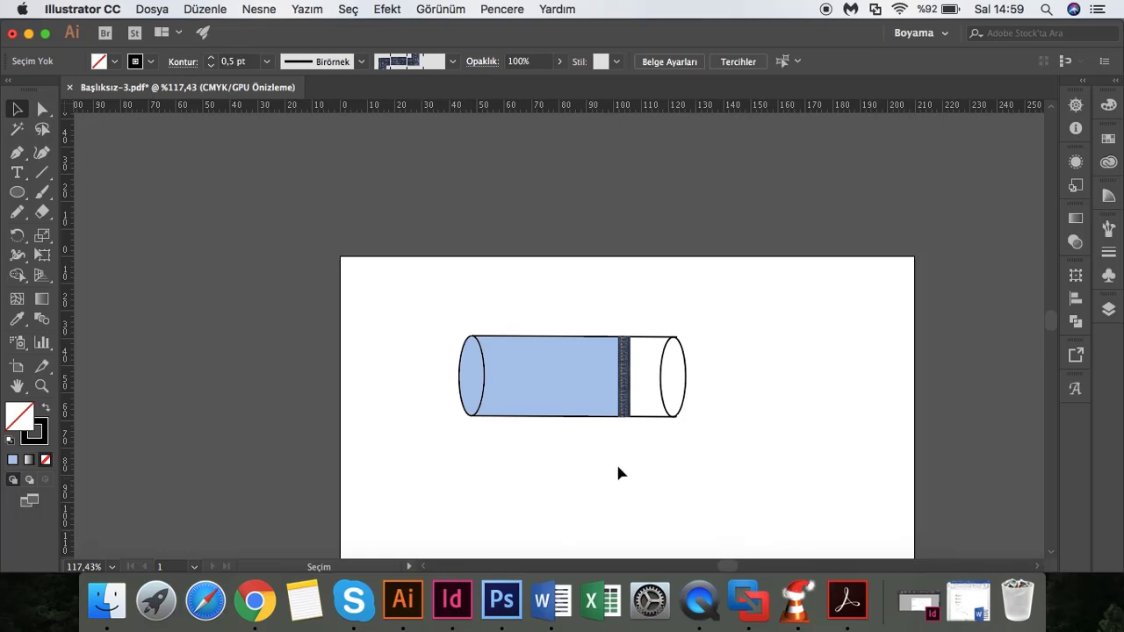
- Restore Illustrator, then open and cancel the Open and New Document dialogs
left_click(392, 614)
left_click(28, 35)
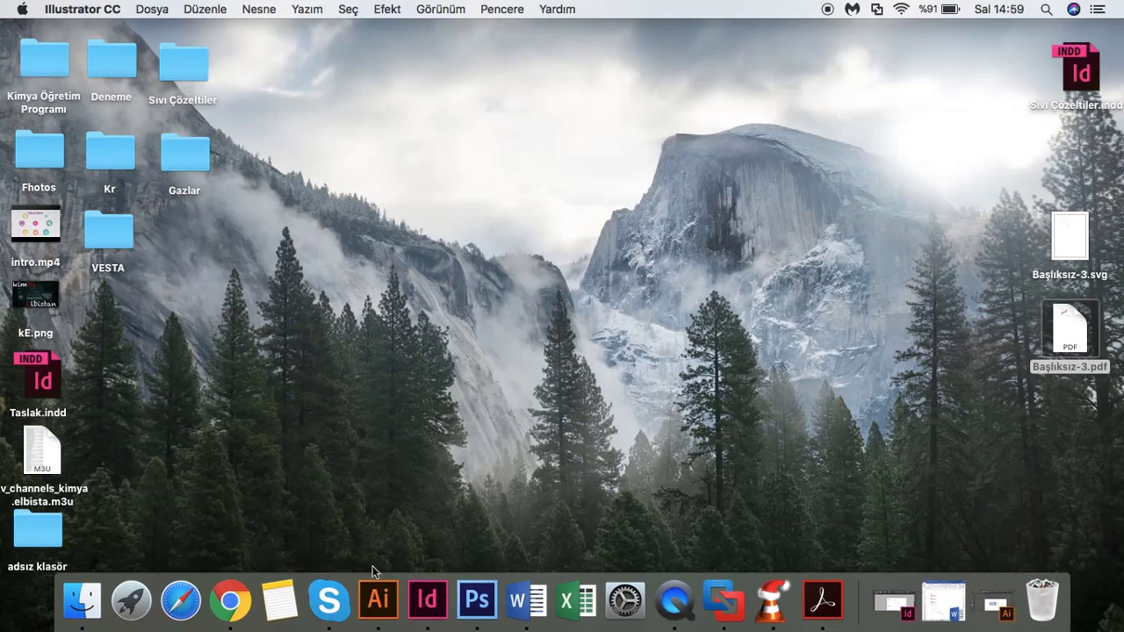
left_click(377, 601)
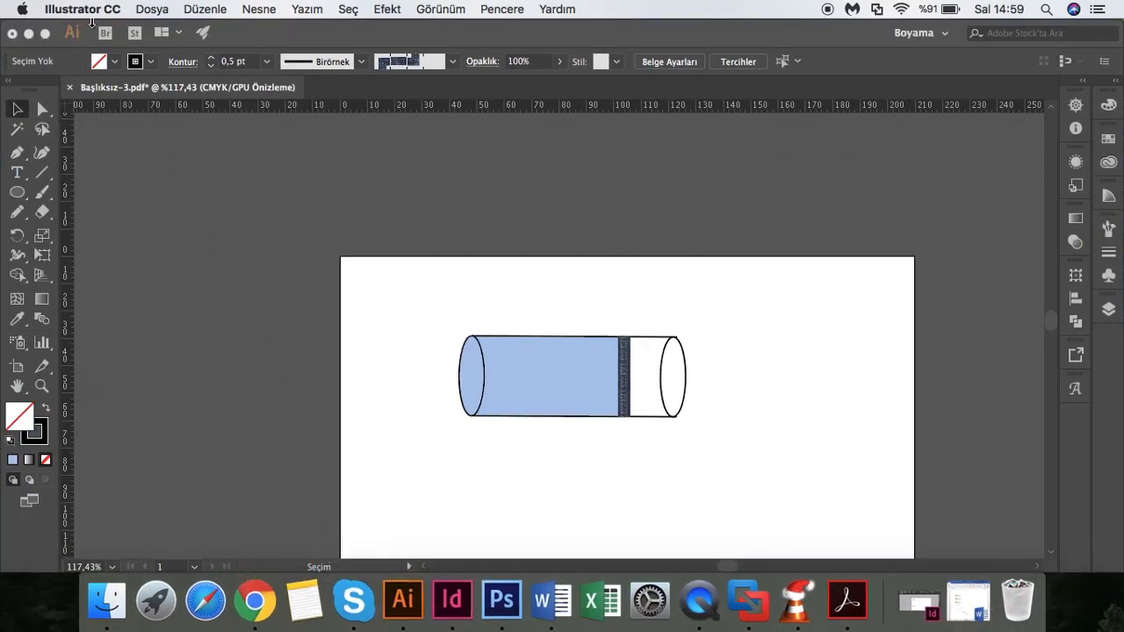
left_click(143, 10)
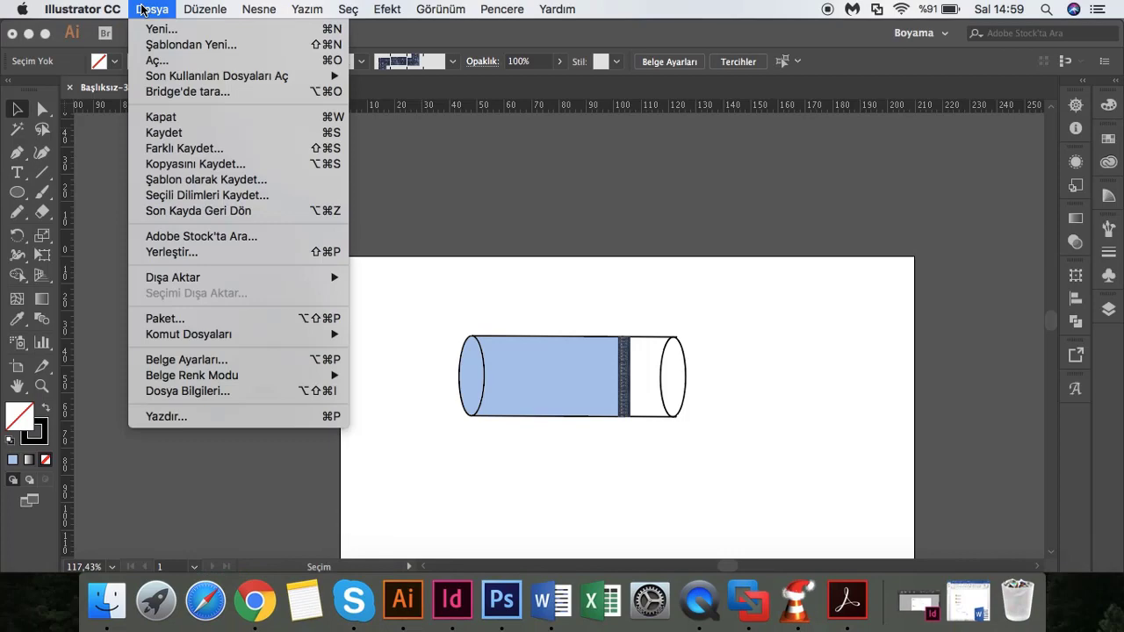
left_click(166, 64)
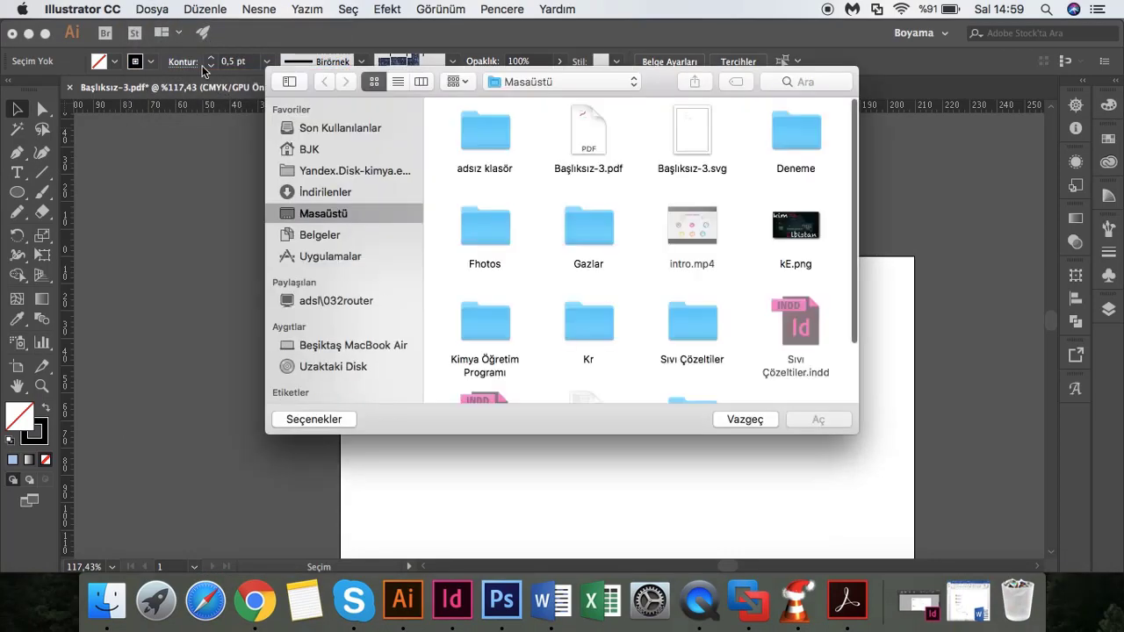
left_click(745, 420)
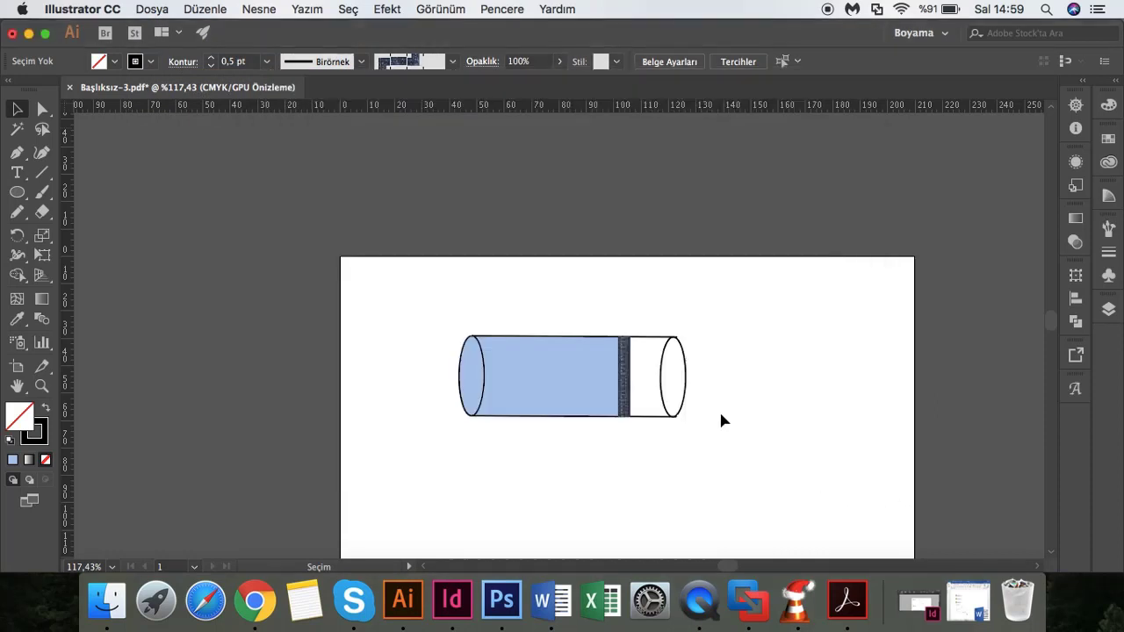
left_click(138, 11)
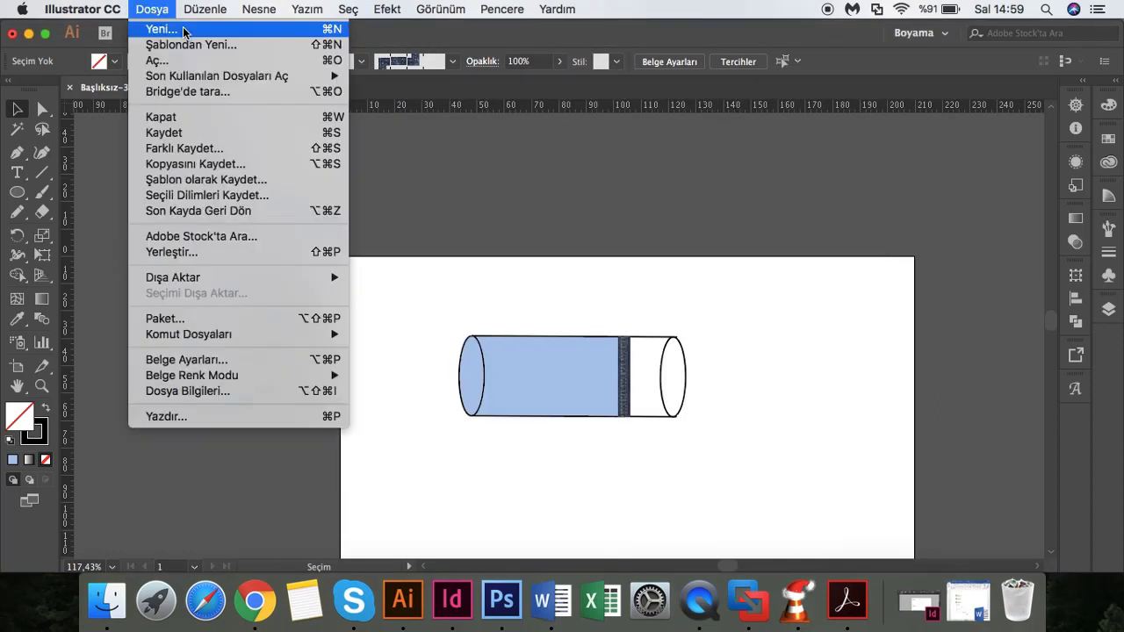
left_click(184, 33)
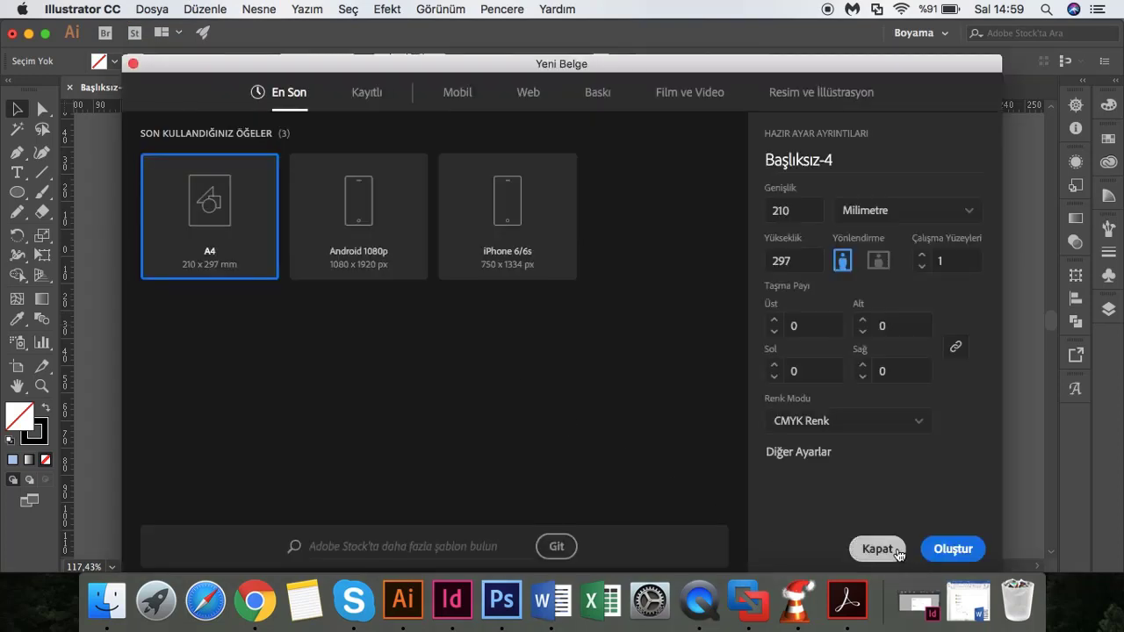
left_click(878, 549)
- Open Şekiller-1.ai from the Sıvı Çözeltiler folder
left_click(152, 8)
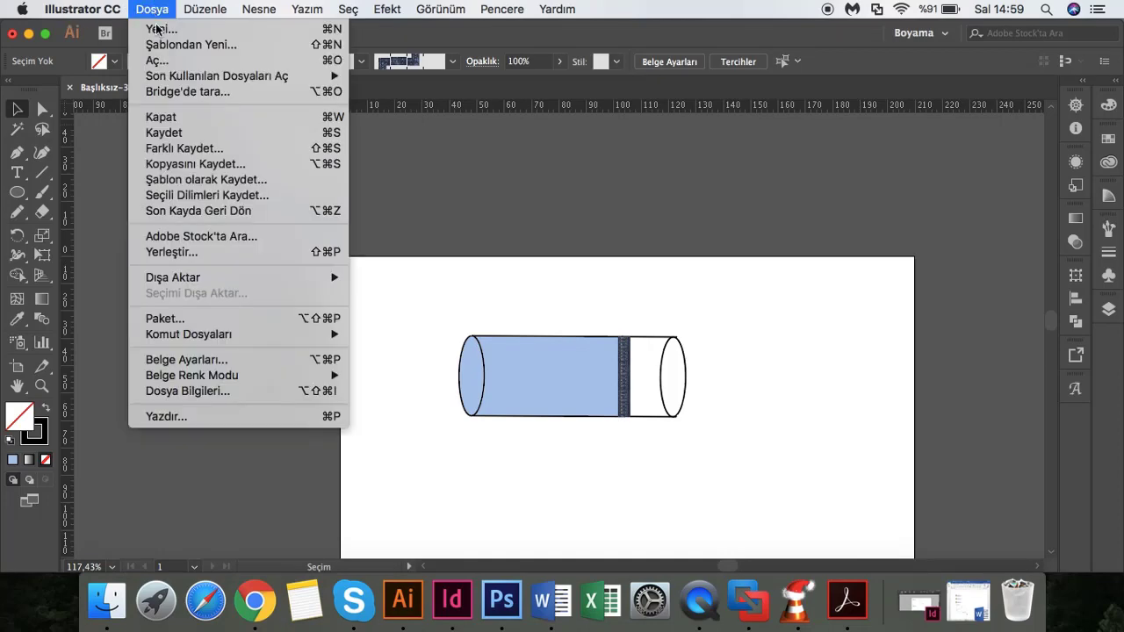
left_click(165, 61)
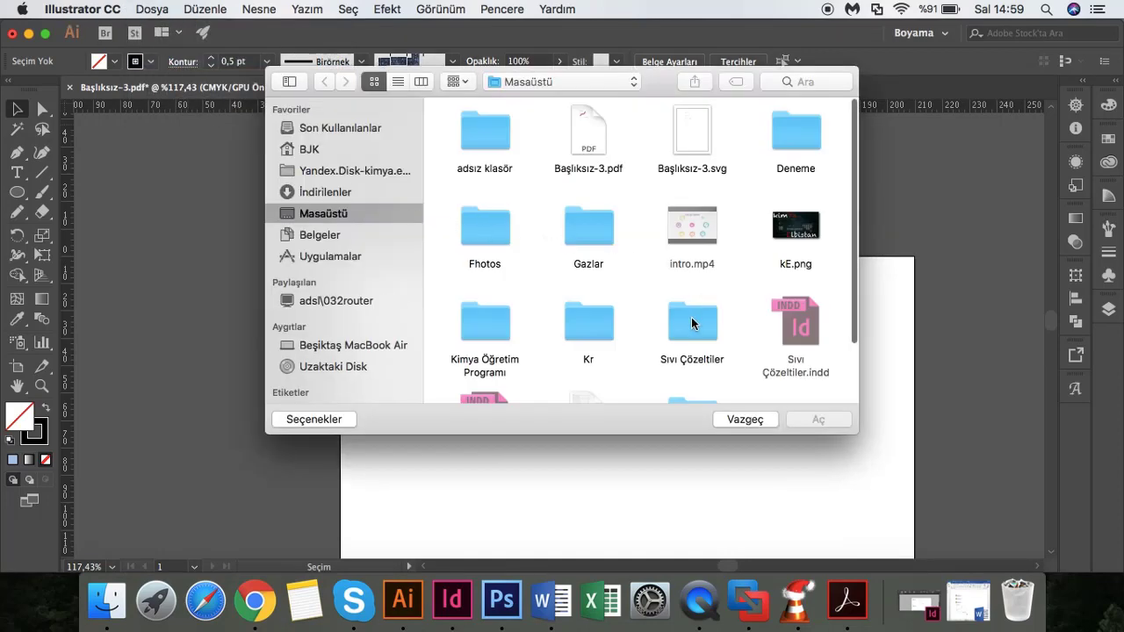
double_click(692, 323)
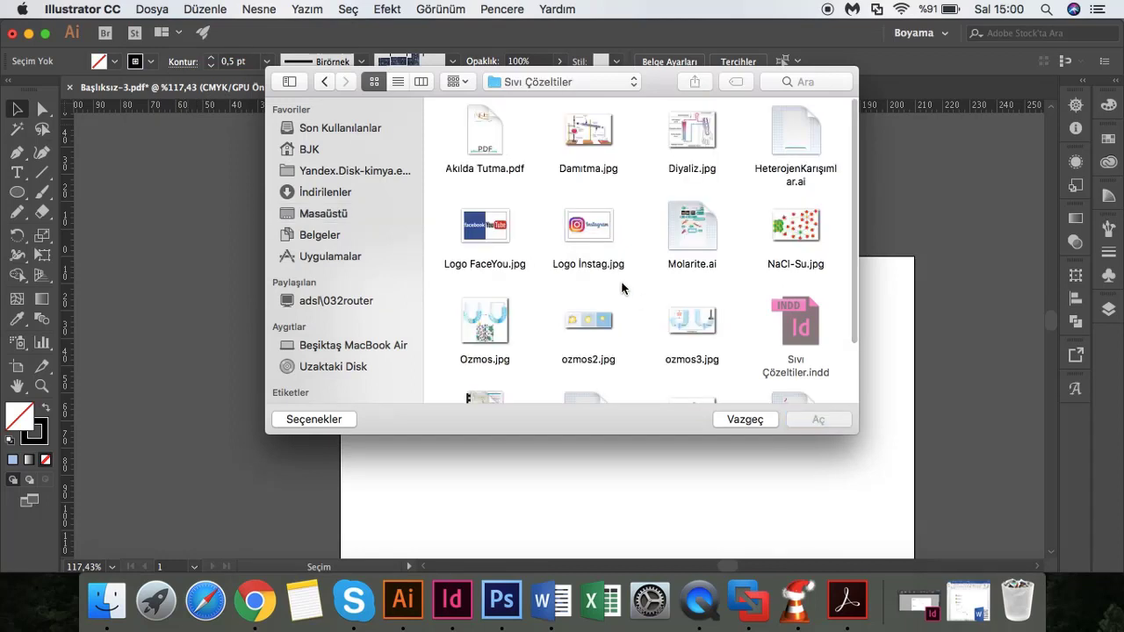
scroll(622, 288, "down", 5)
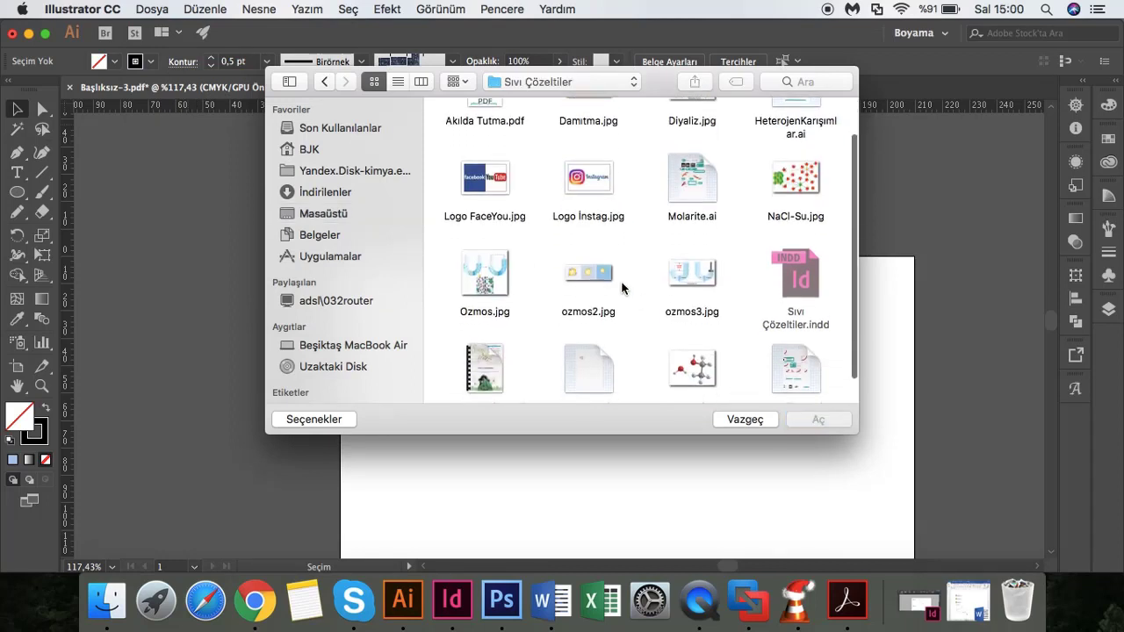
left_click(814, 347)
left_click(814, 418)
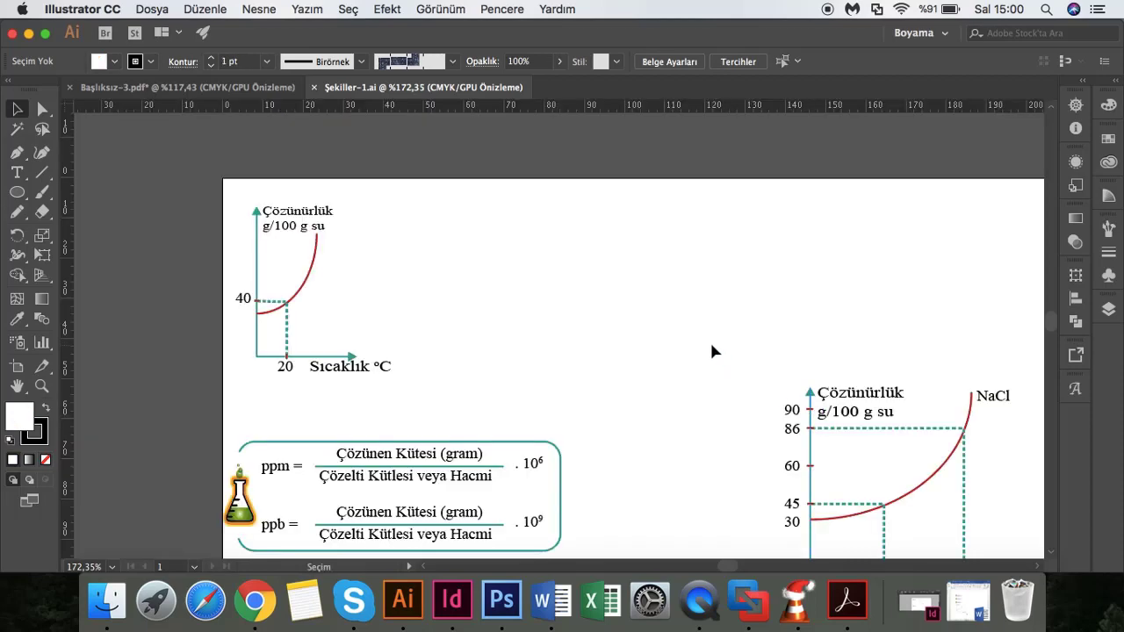
- Scroll through the Şekiller-1.ai figures, then restore the minimized InDesign document Başlıksız-3
scroll(709, 340, "down", 3, "alt")
scroll(712, 346, "down", 5)
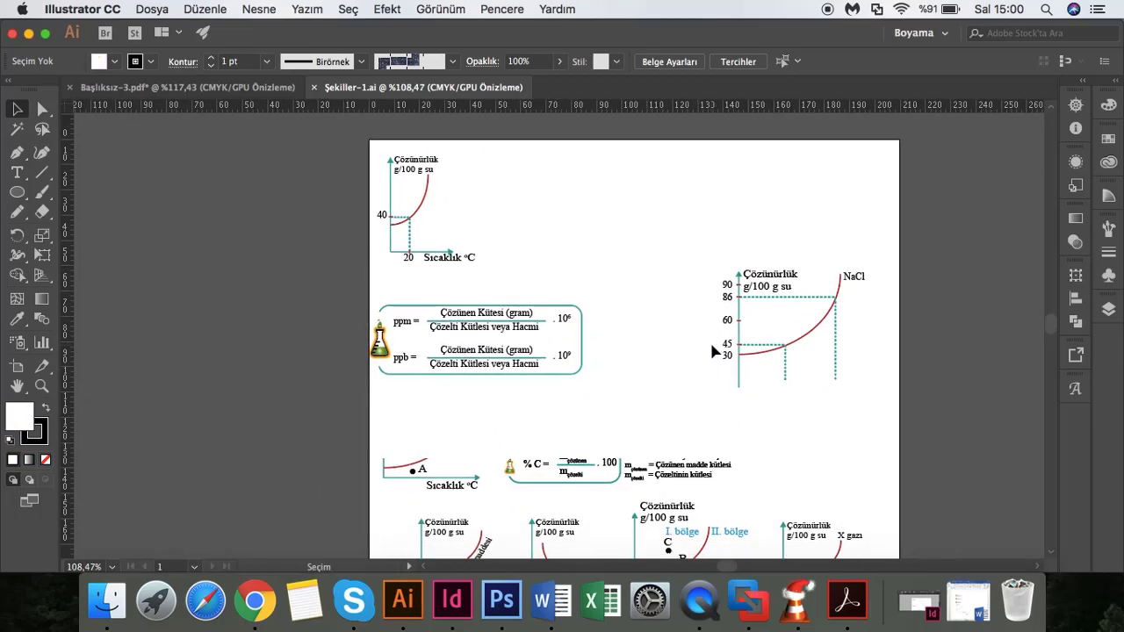
scroll(712, 346, "down", 5)
scroll(710, 340, "down", 1)
scroll(709, 340, "right", 1)
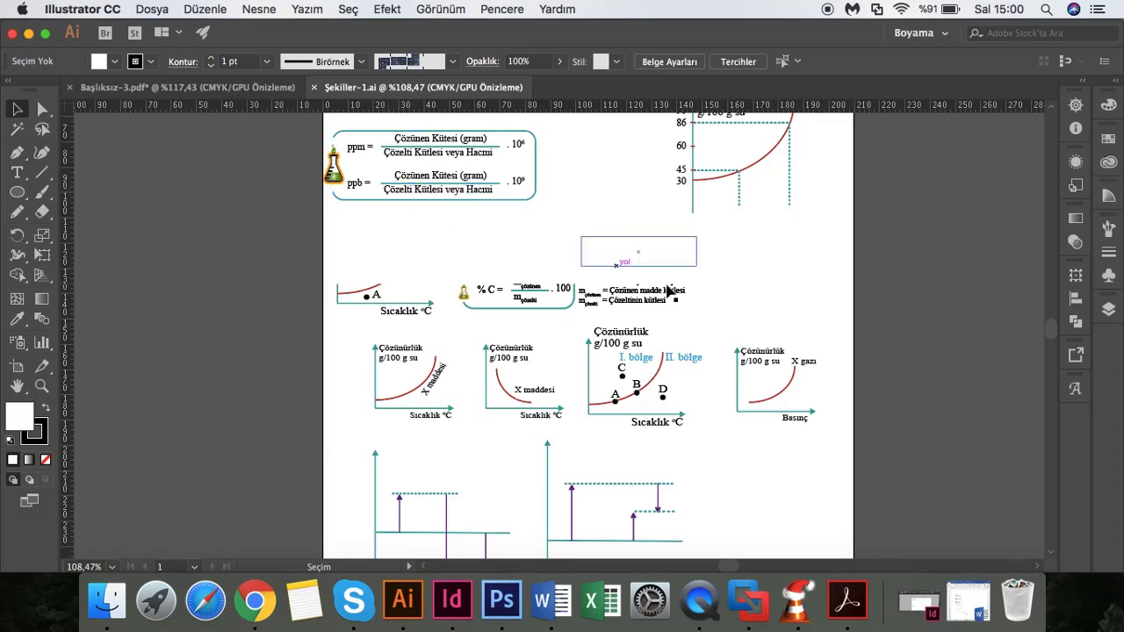
scroll(670, 289, "up", 3)
scroll(671, 290, "down", 5)
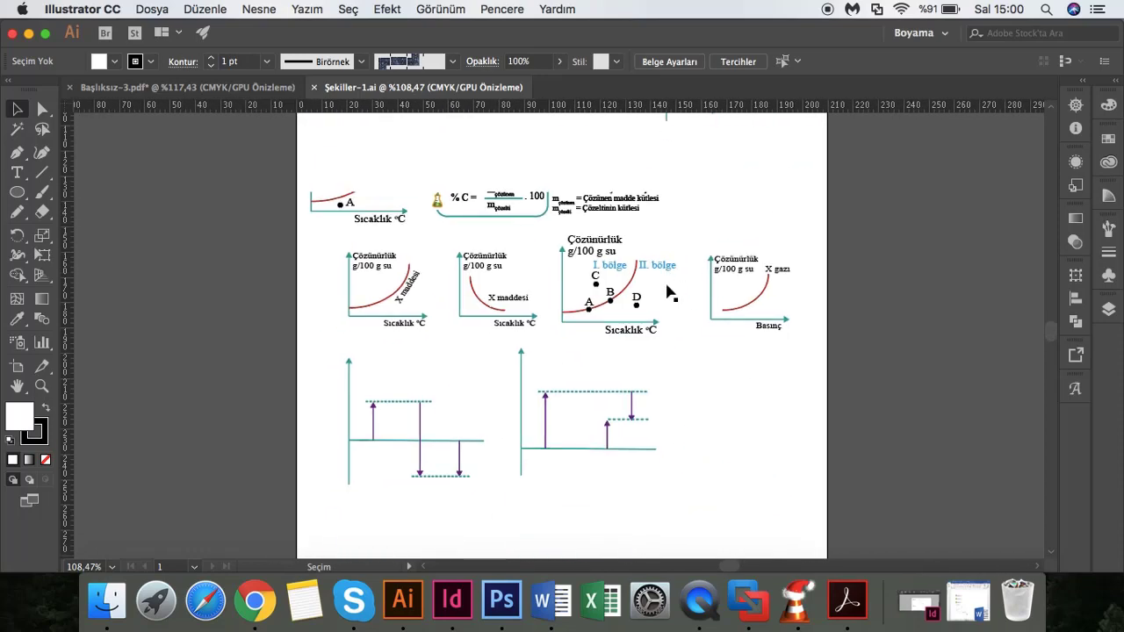
scroll(678, 384, "down", 1)
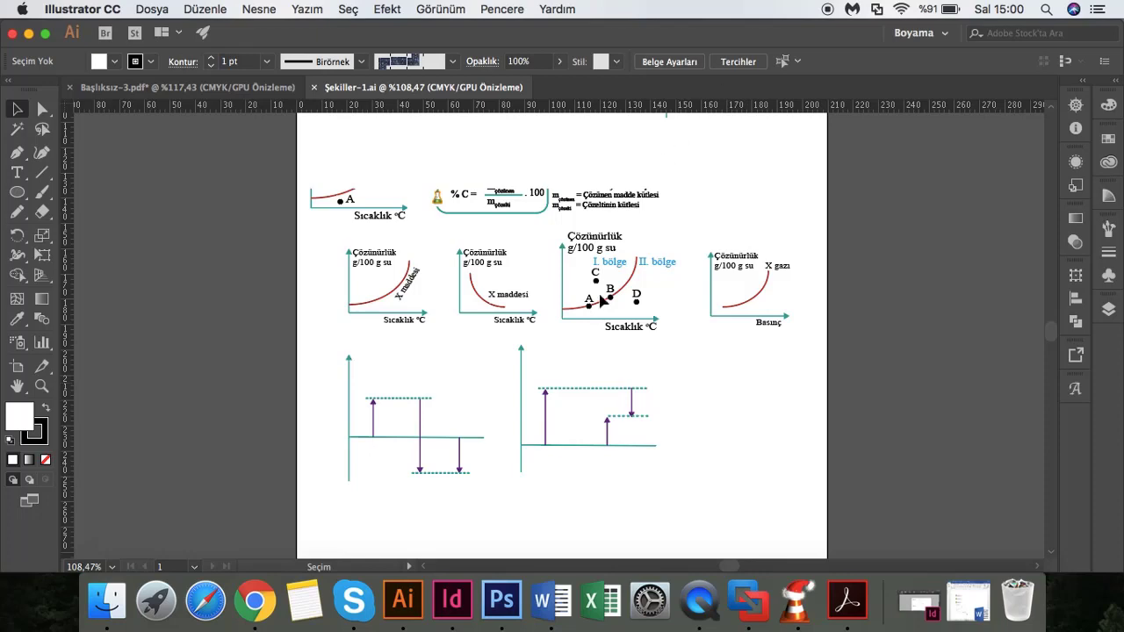
left_click(918, 597)
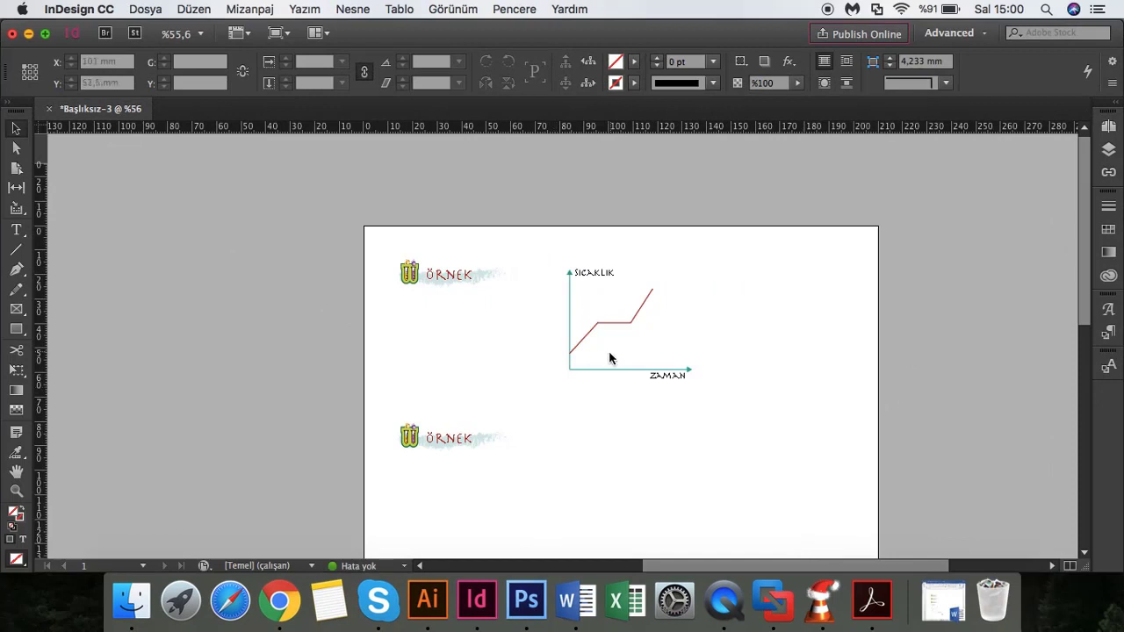
- Move the SICAKLIK–ZAMAN graph to the right on the page
left_click(601, 372)
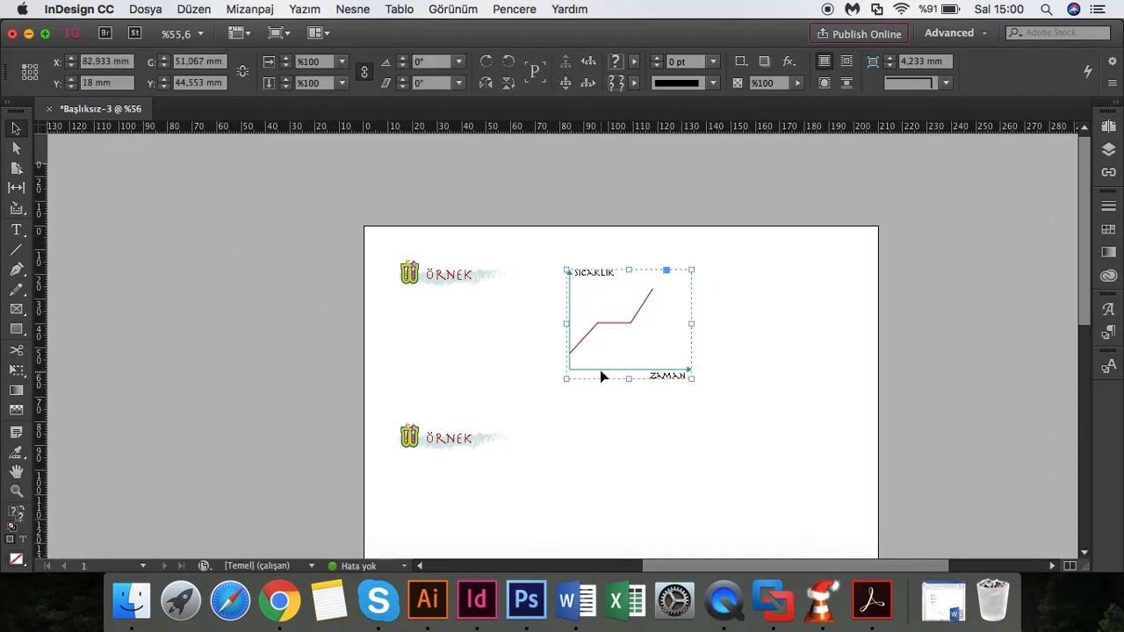
mouse_move(601, 371)
left_mouse_down()
mouse_move(647, 417)
mouse_move(579, 405)
left_mouse_up()
left_click(581, 450)
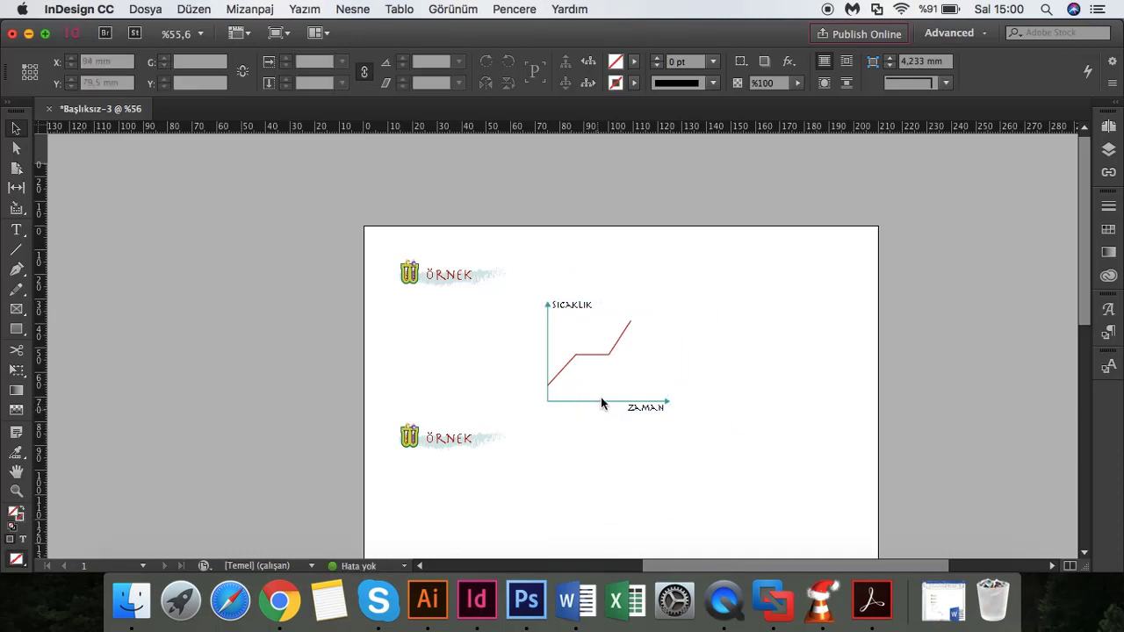
left_click_drag(603, 400, 663, 401)
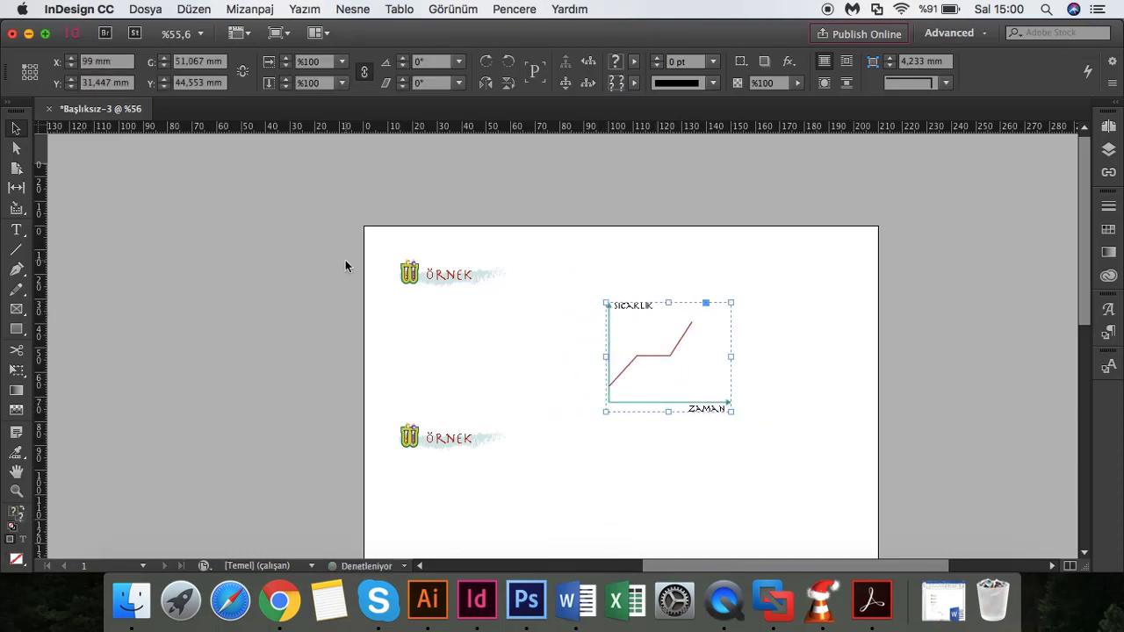
- Draw a text frame left of the graph and type two short lines of test text
left_click(15, 229)
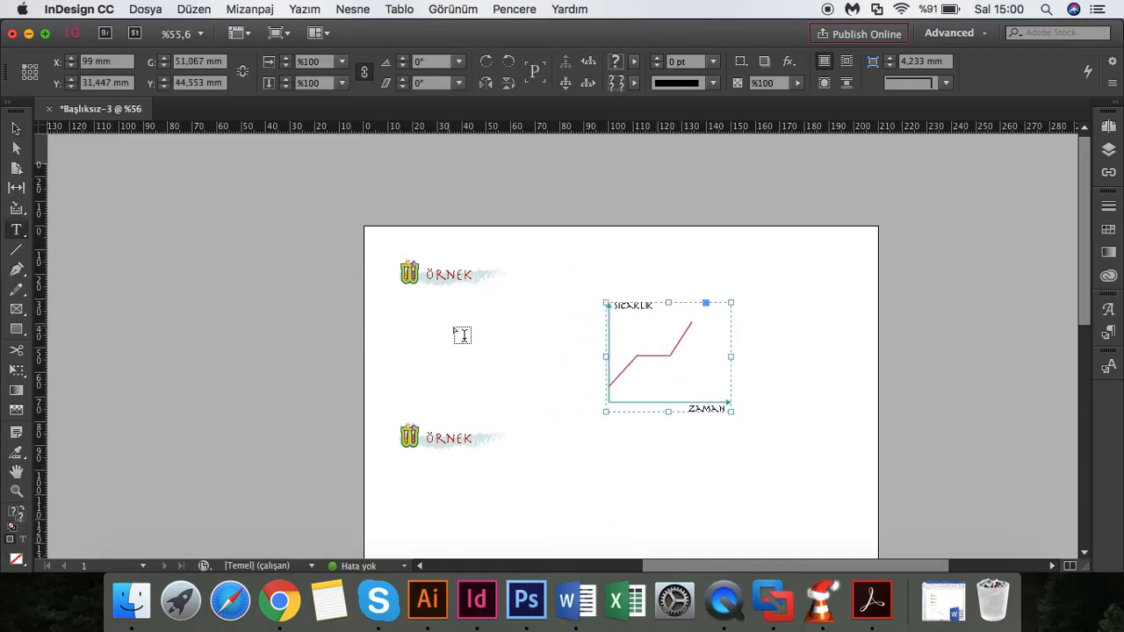
mouse_move(457, 326)
left_mouse_down()
mouse_move(574, 395)
mouse_move(606, 384)
left_mouse_up()
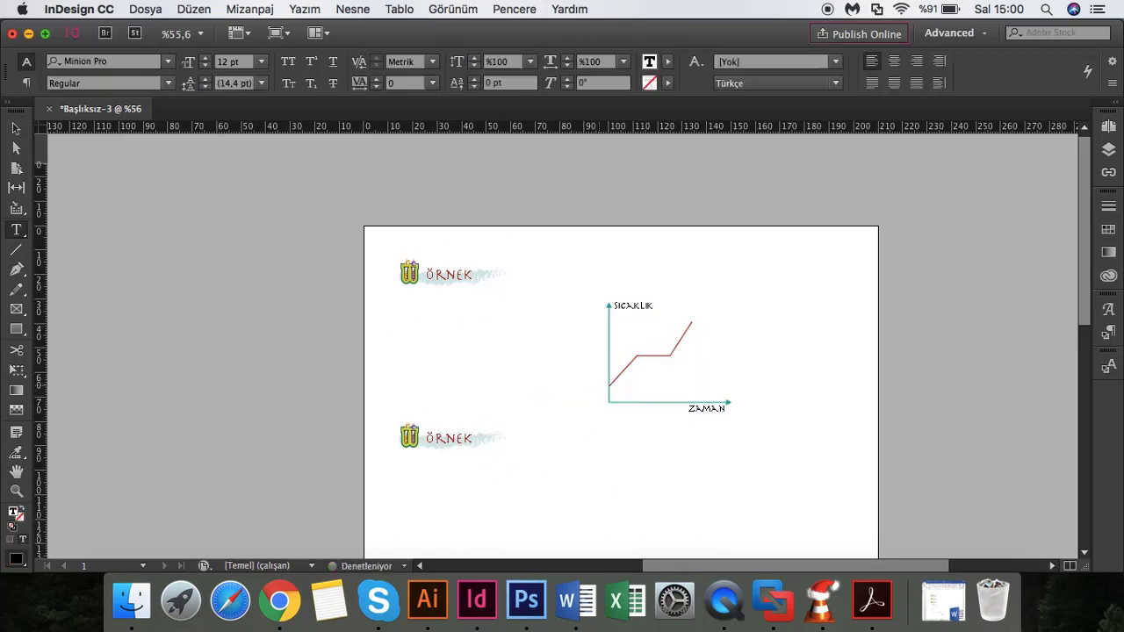
type("fa.öaödd bura var")
key("Return")
type("xa")
key("ctrl+a")
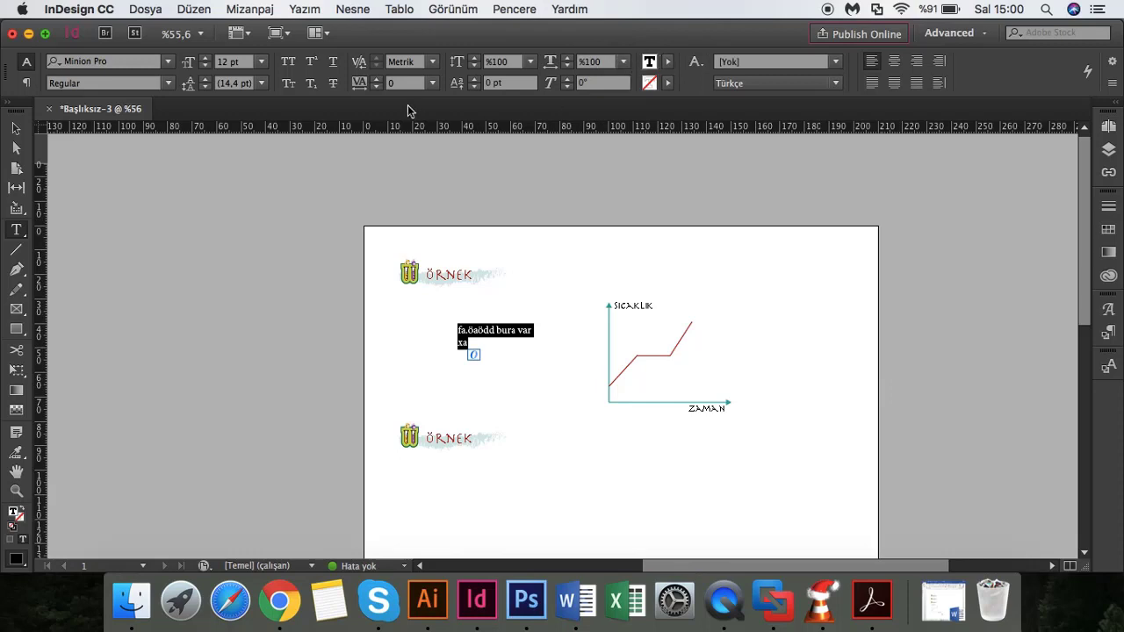
left_click(512, 328)
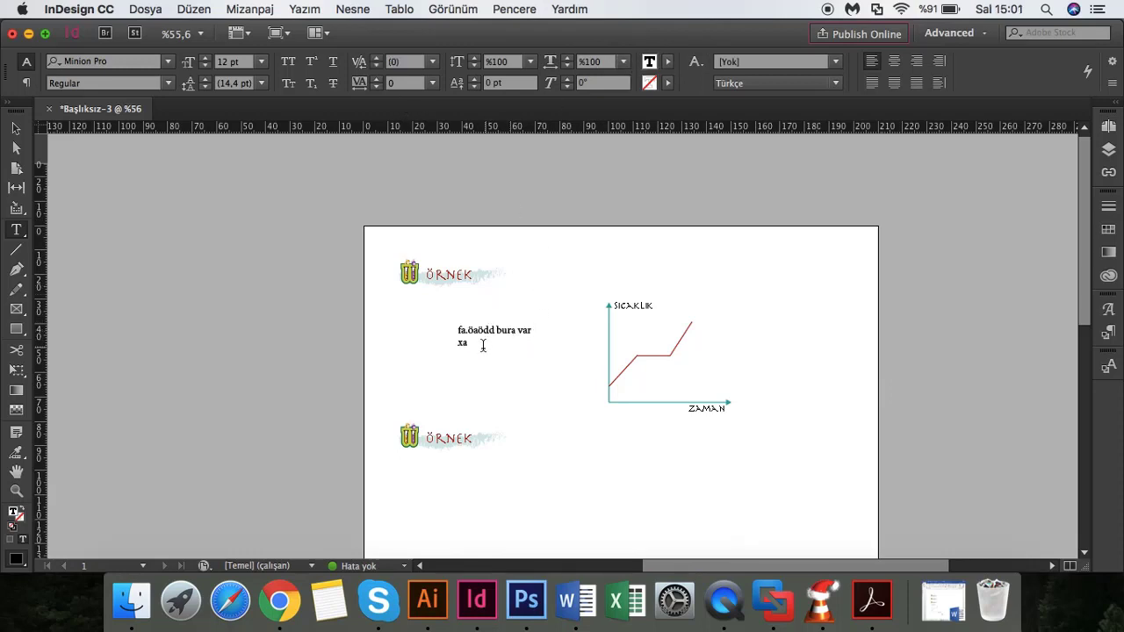
left_click_drag(482, 345, 455, 331)
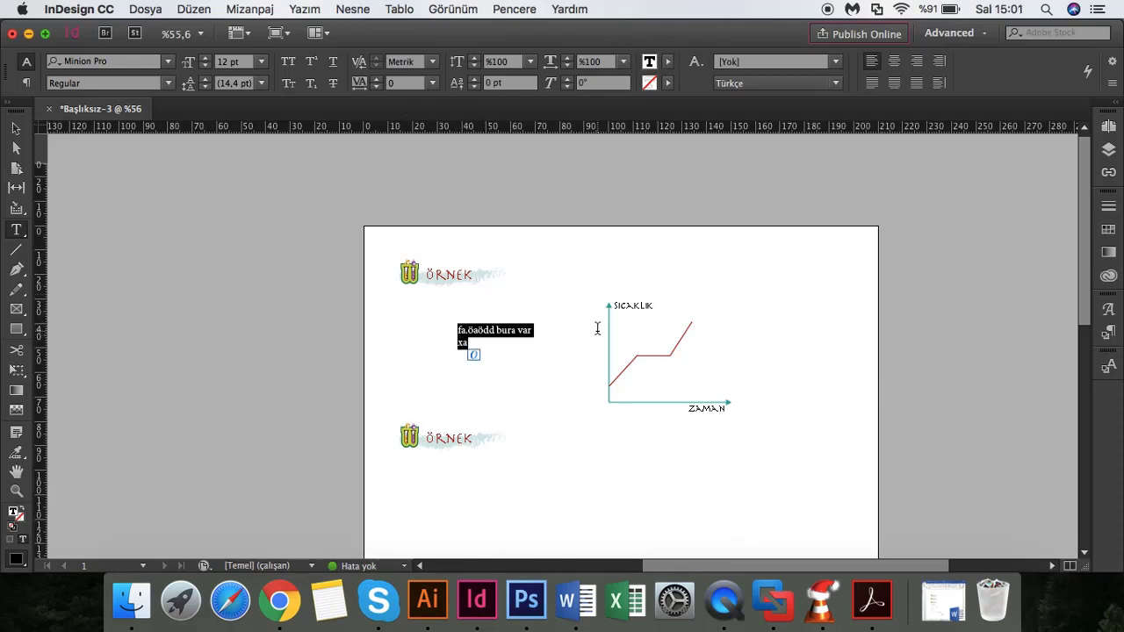
left_click(548, 344)
- Load all text styles from Sıvı Çözeltiler.indd via the Character Styles panel menu
left_click(1109, 367)
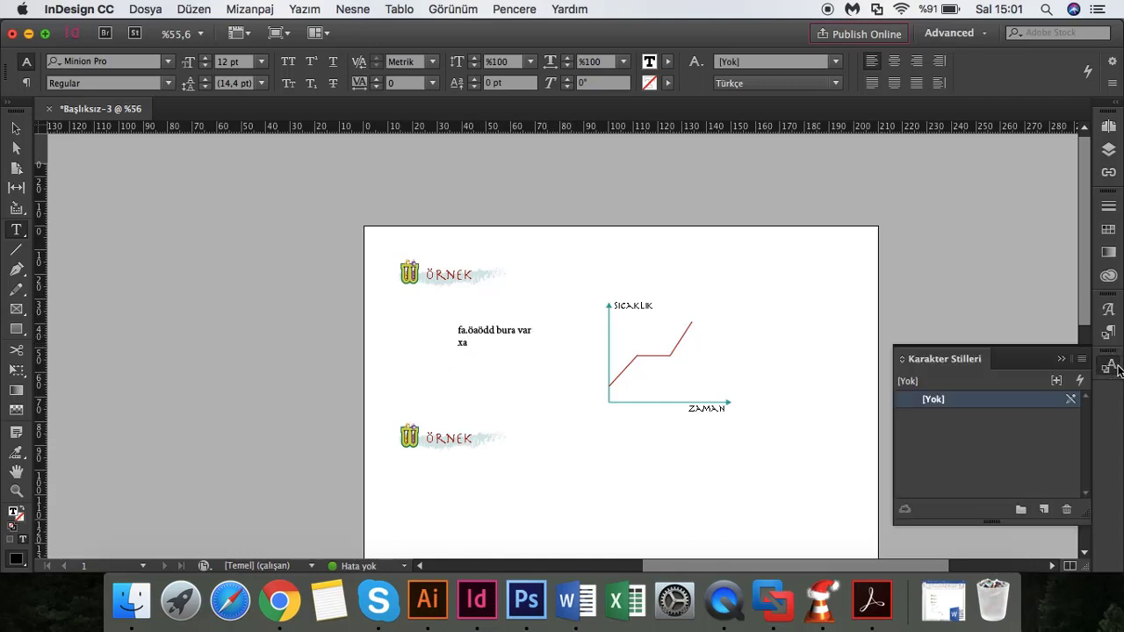
left_click(818, 338)
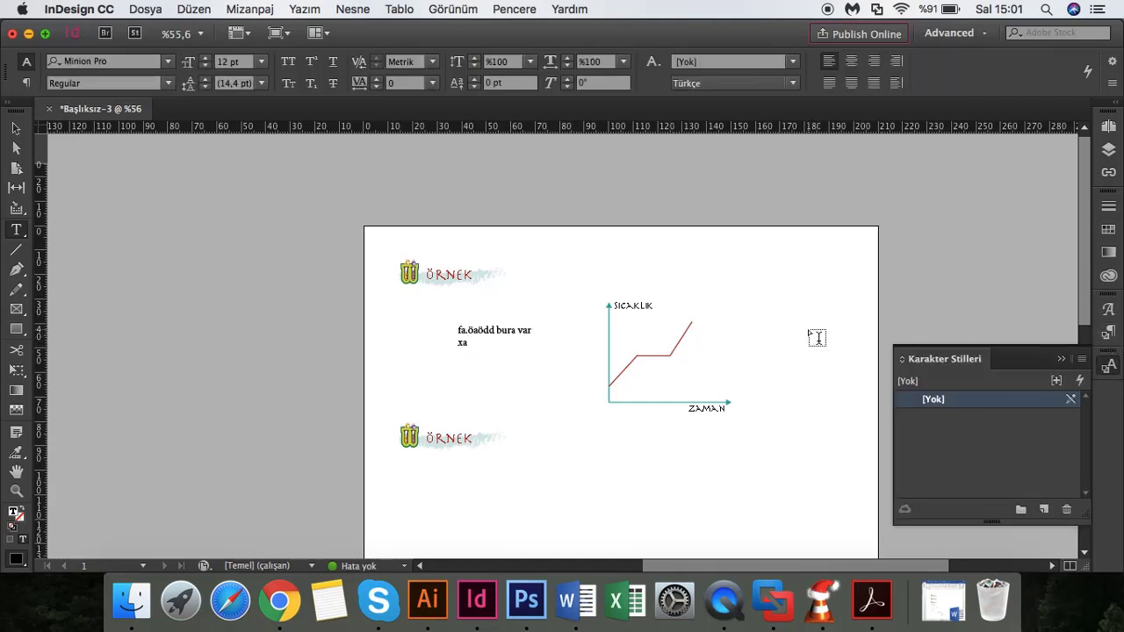
left_click(1059, 359)
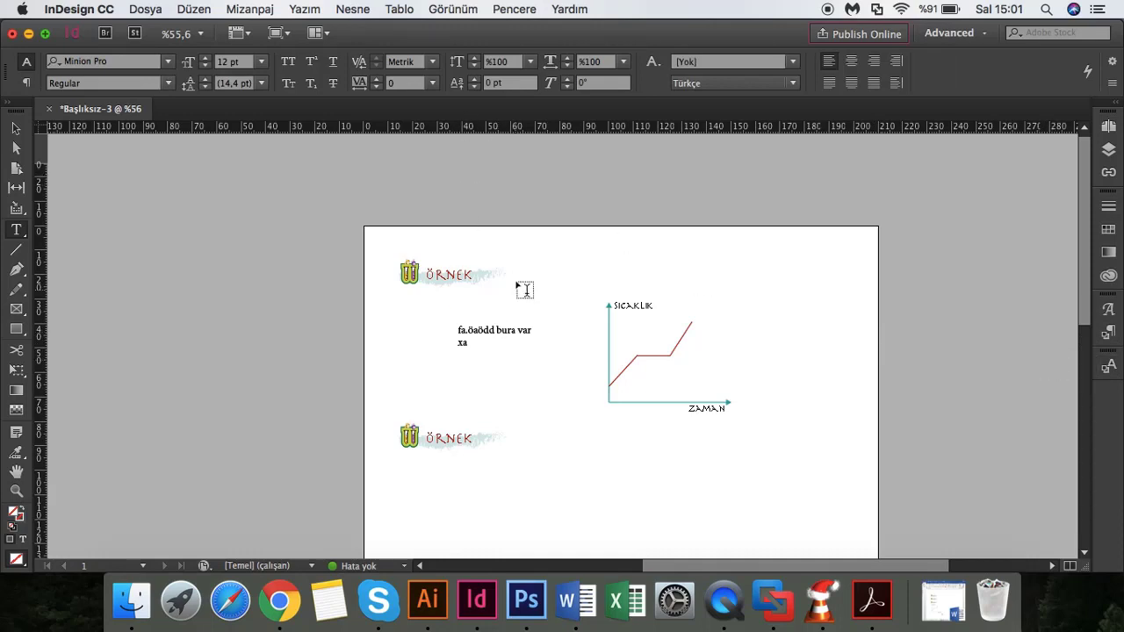
left_click(653, 64)
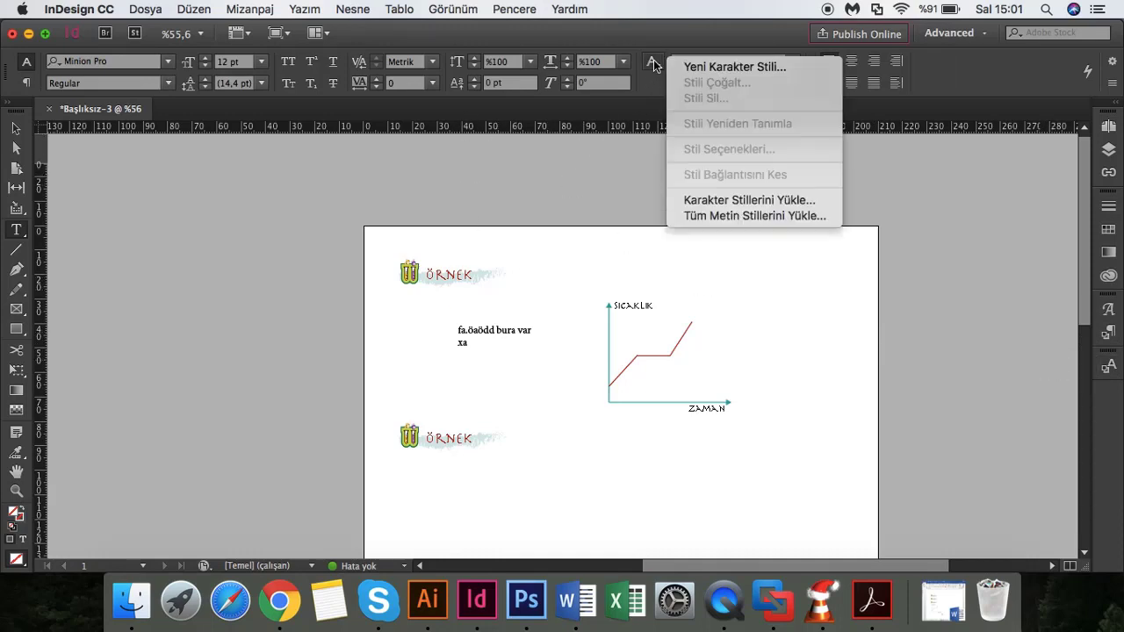
left_click(721, 216)
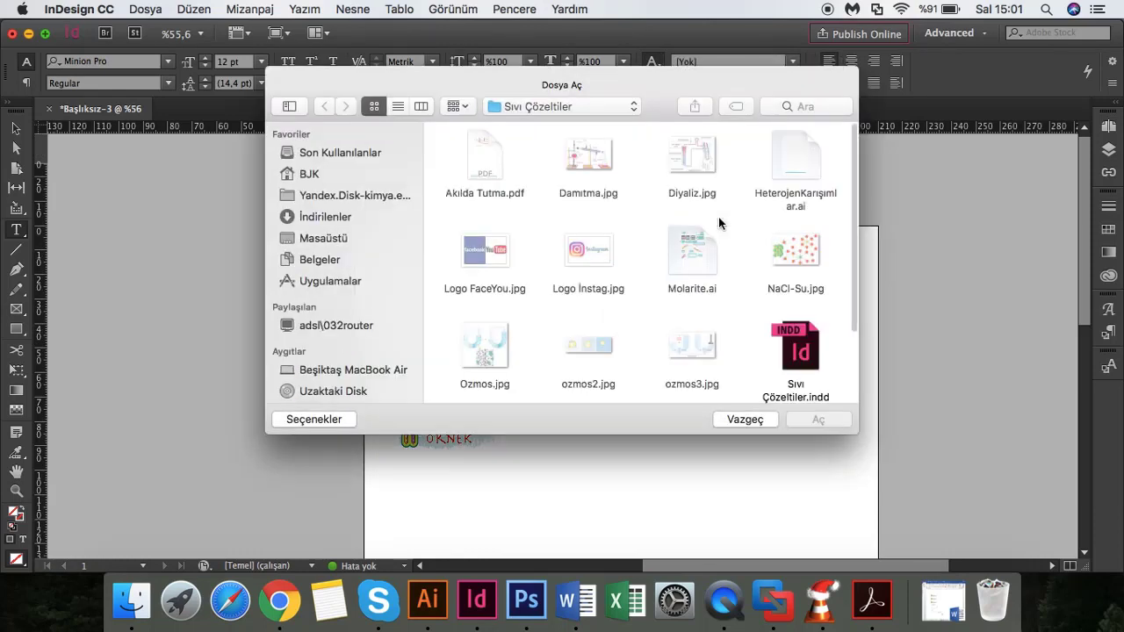
scroll(631, 309, "down", 2)
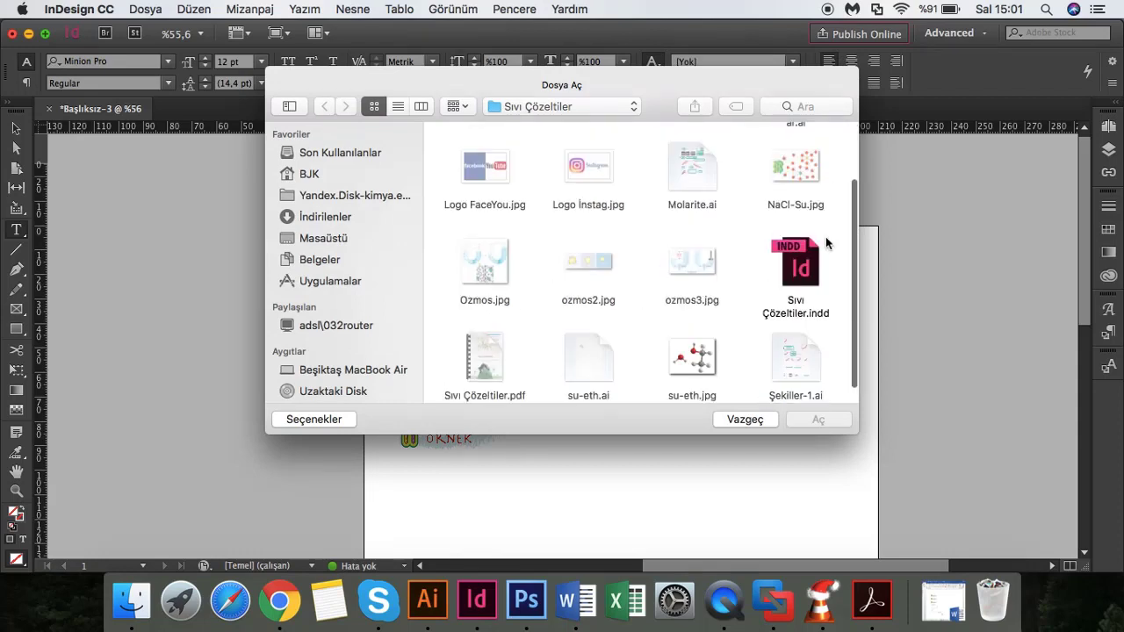
left_click(801, 268)
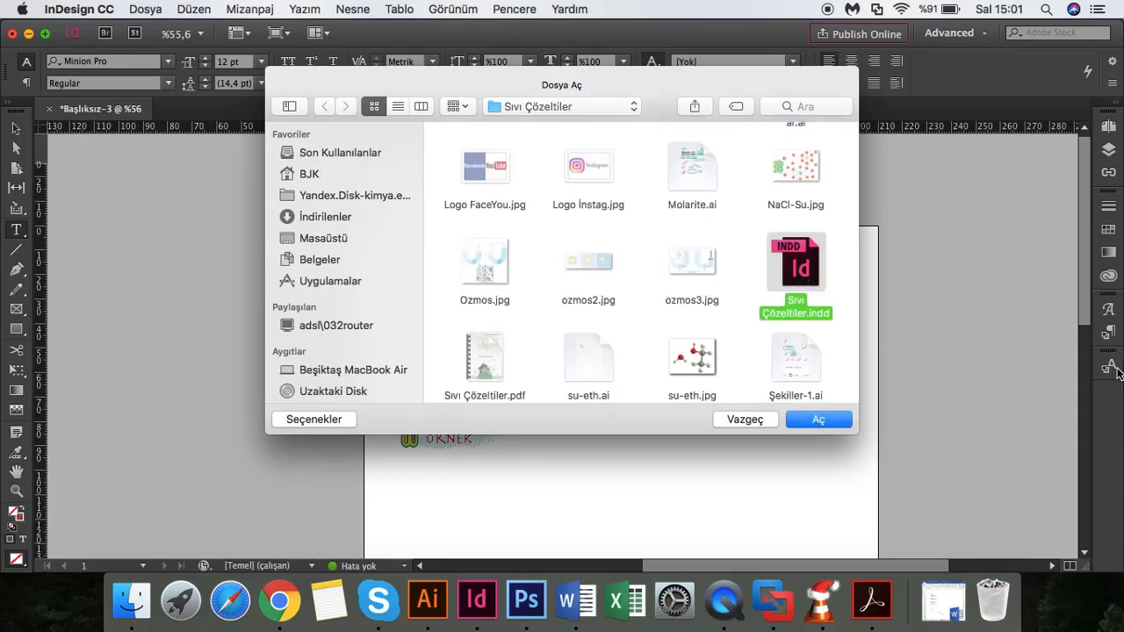
left_click(815, 422)
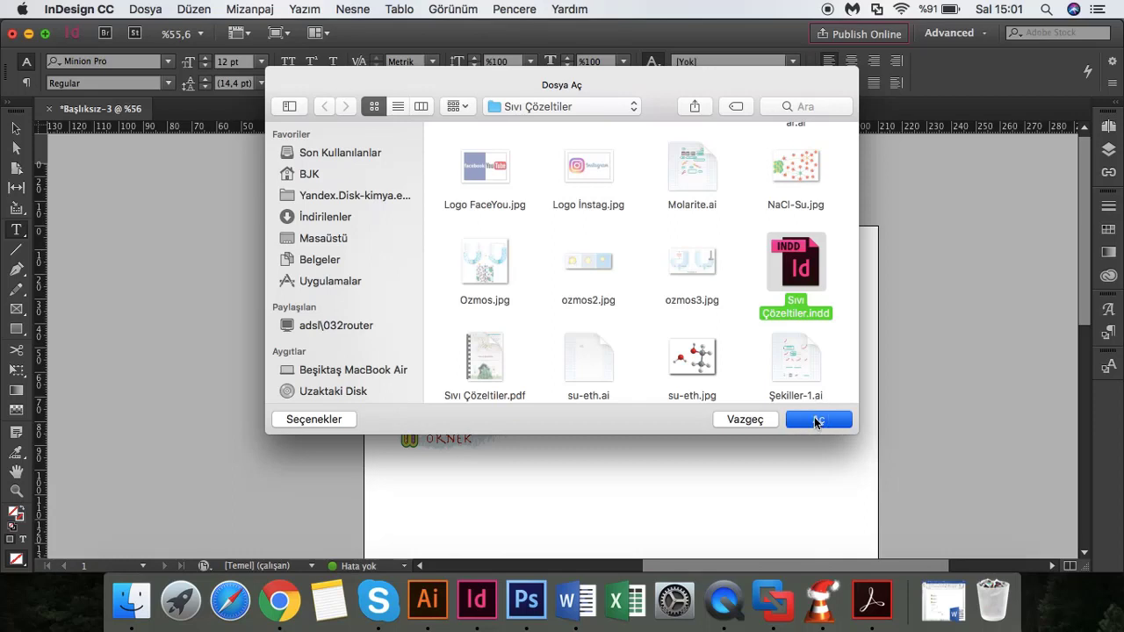
left_click(820, 422)
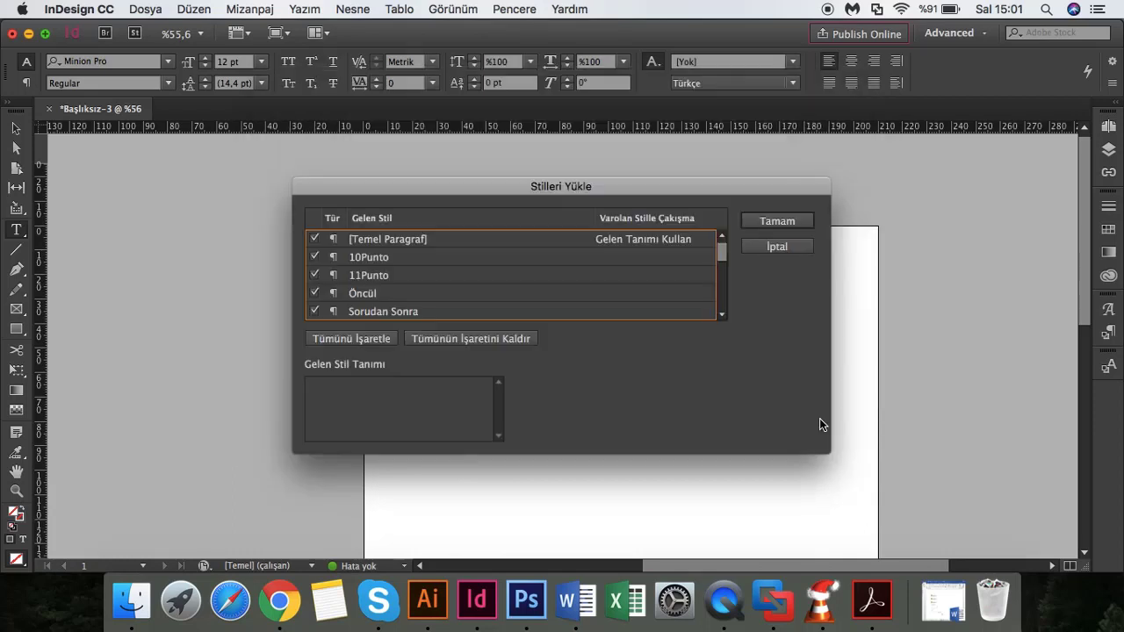
left_click(770, 222)
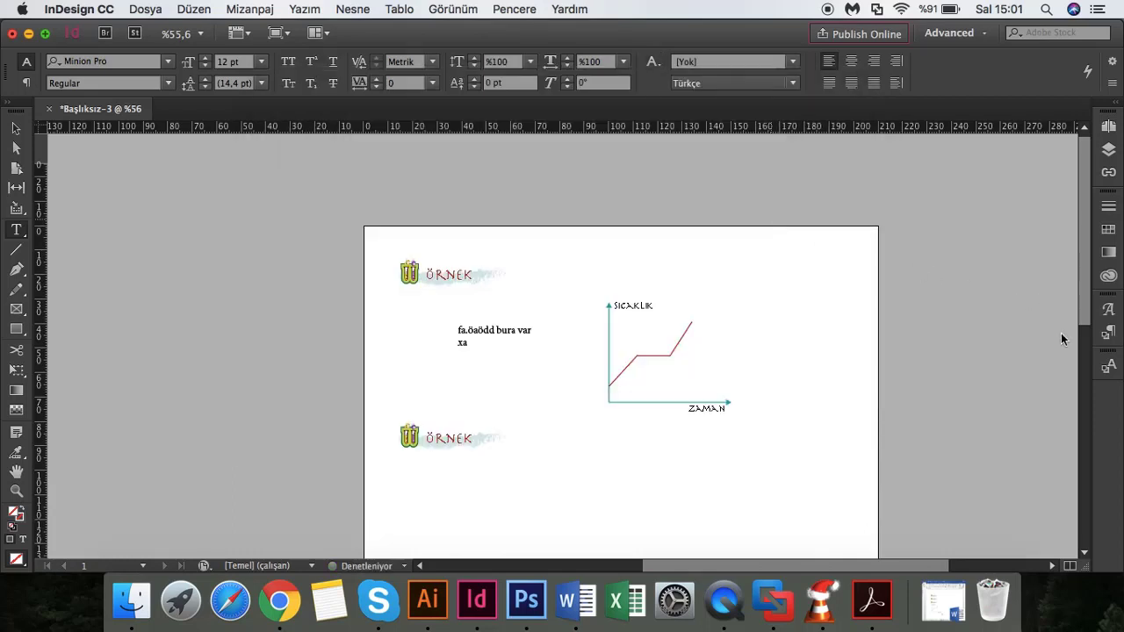
- Apply the 10Punto paragraph style to the test text
left_click(1112, 373)
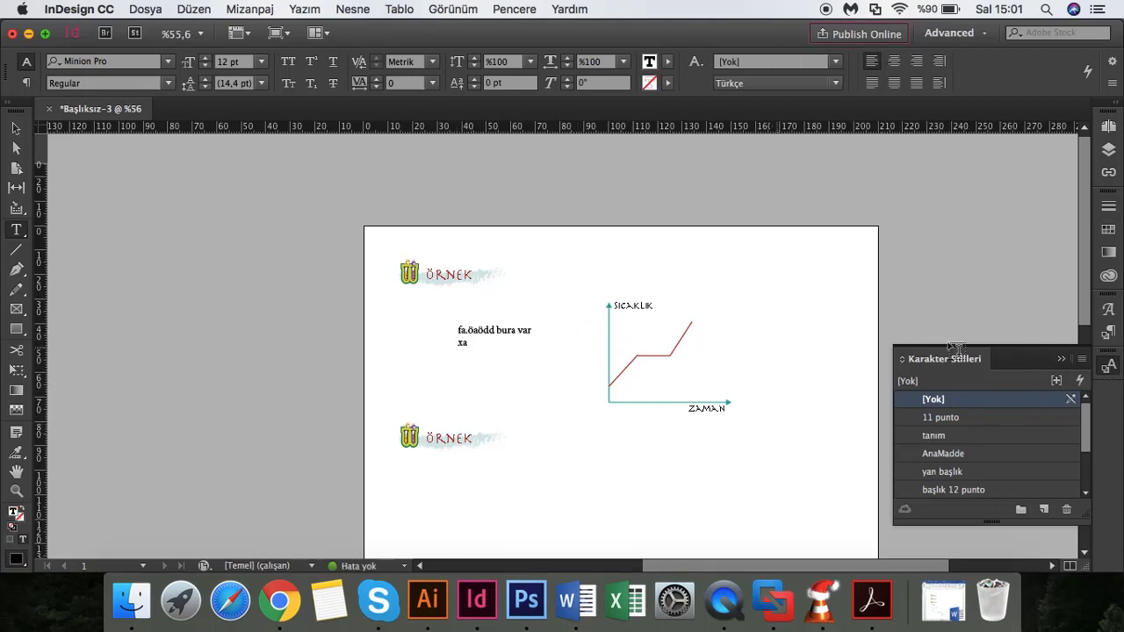
left_click(1109, 332)
left_click(961, 379)
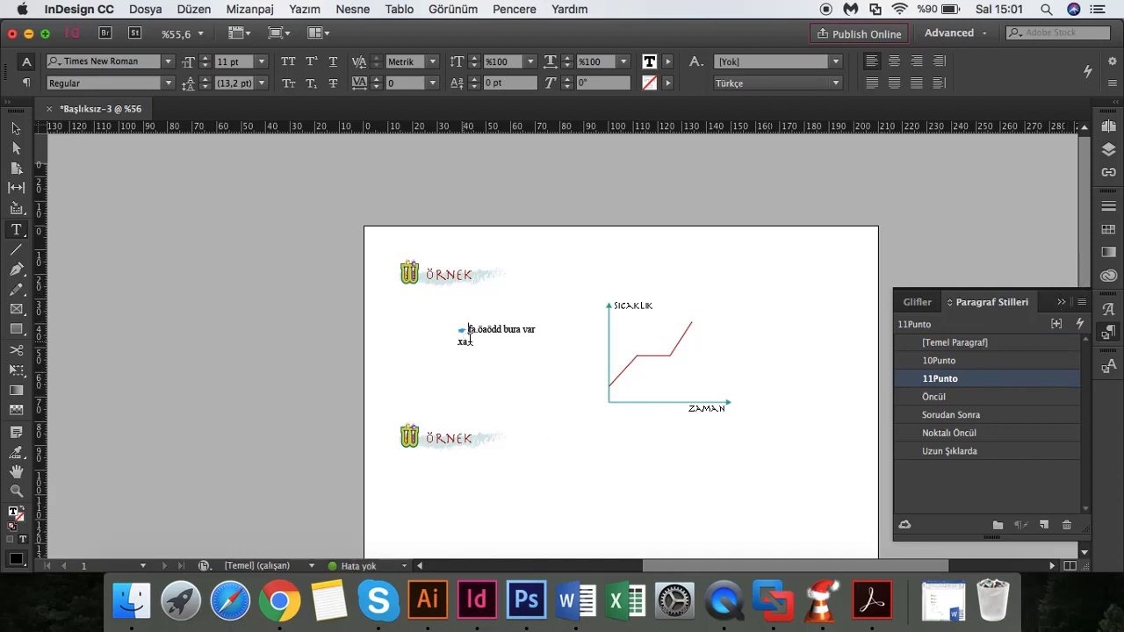
left_click(940, 360)
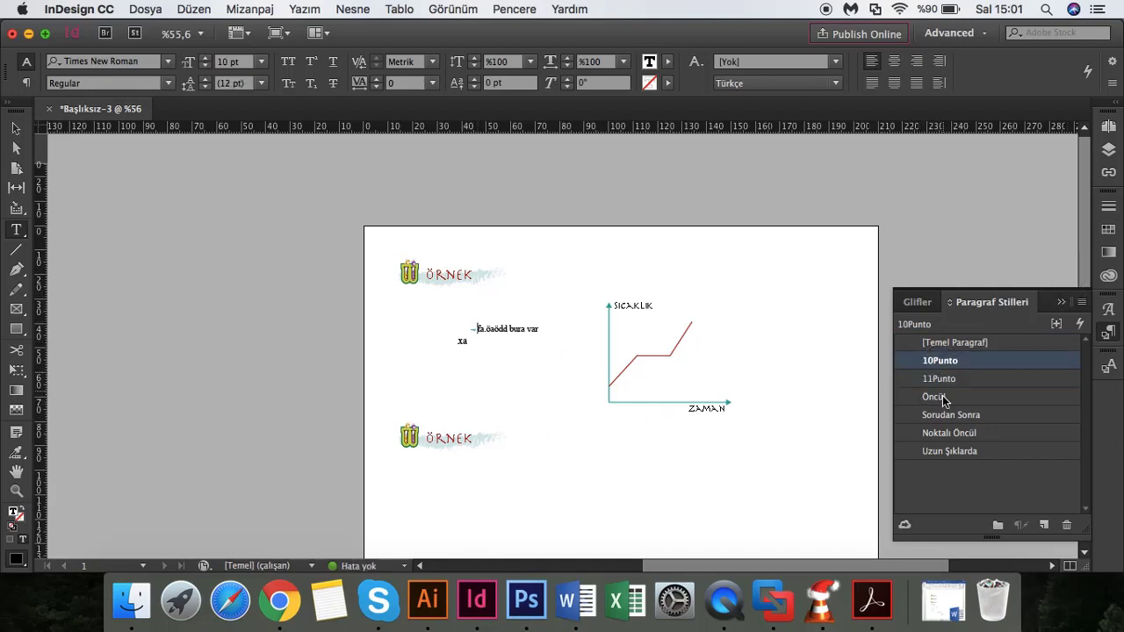
left_click(1061, 301)
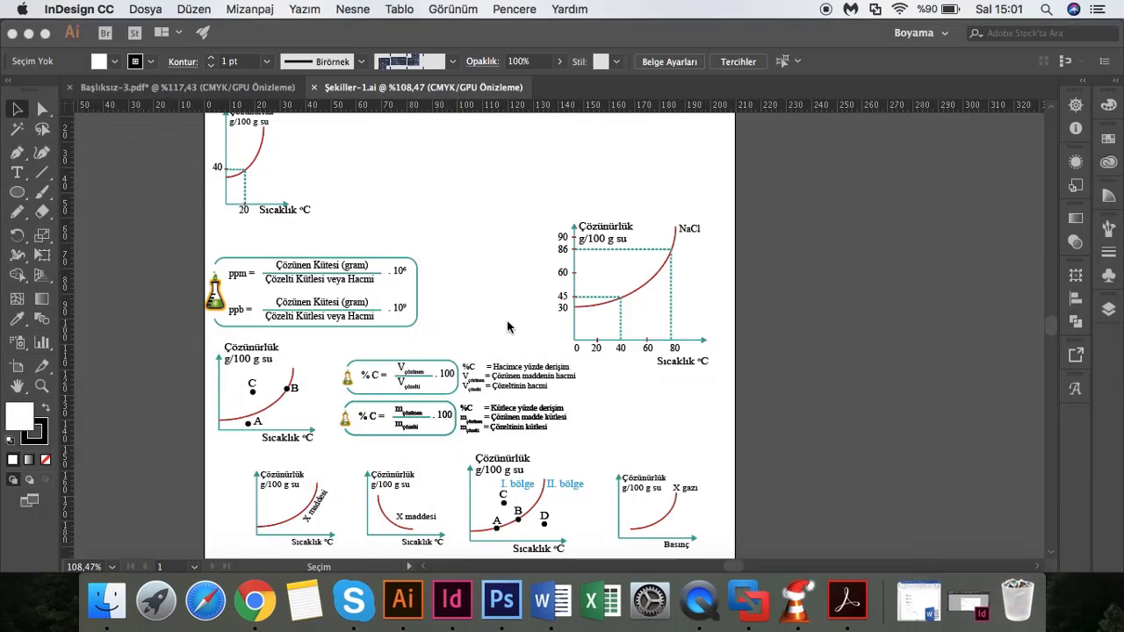
- Bring up the Open dialog and scroll through the current folder's files
scroll(508, 327, "down", 3)
scroll(508, 326, "down", 3)
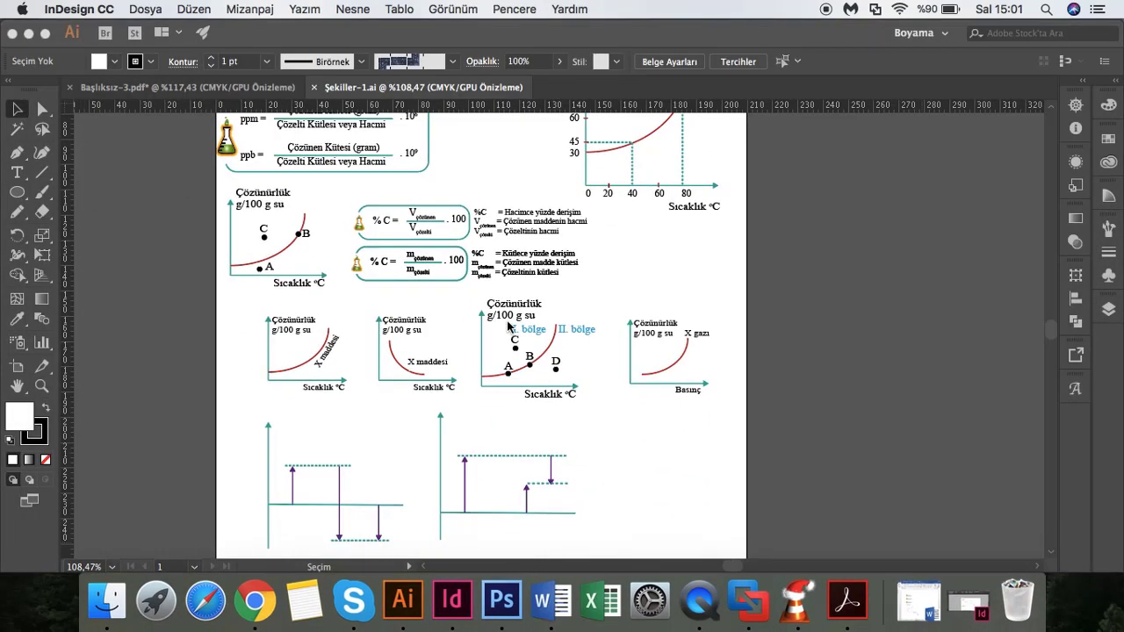
scroll(508, 326, "down", 1)
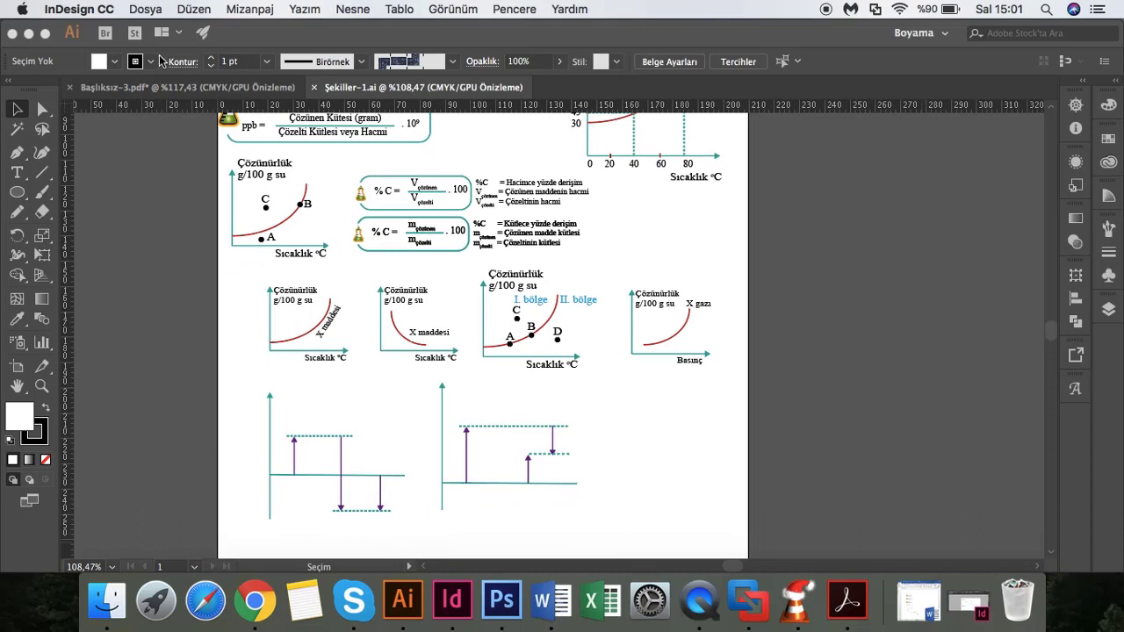
left_click(143, 11)
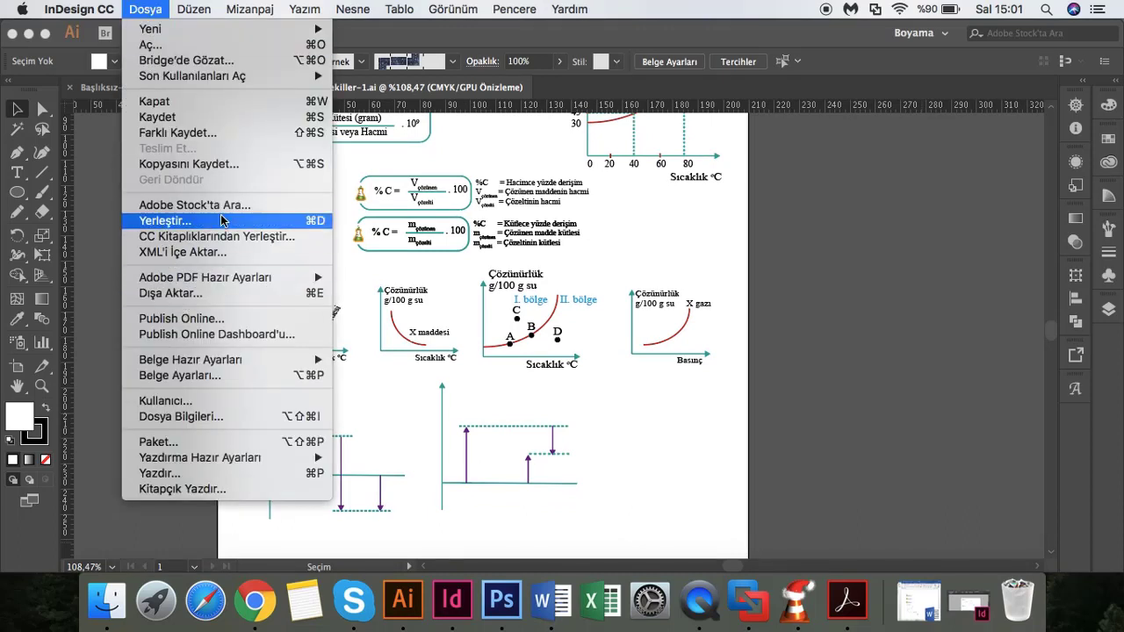
left_click(182, 44)
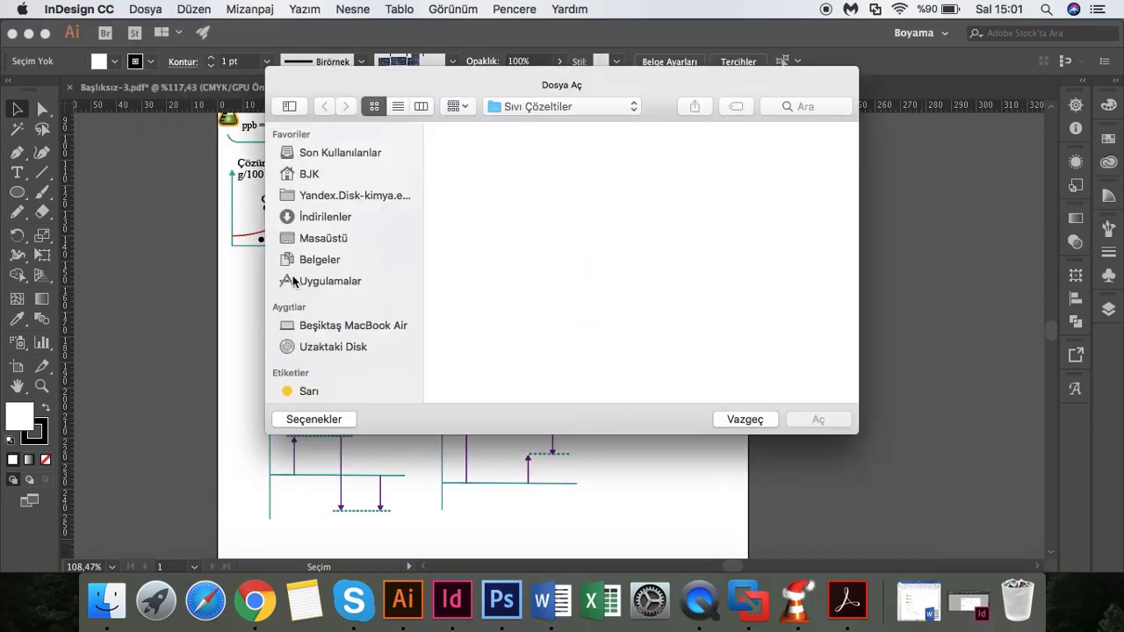
scroll(626, 312, "down", 2)
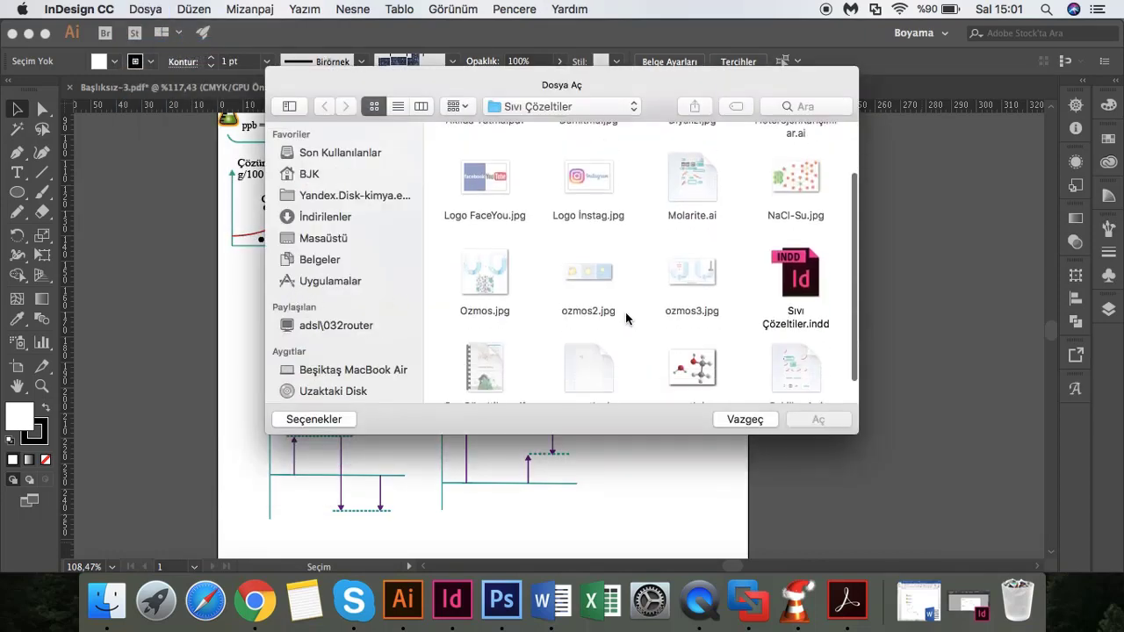
scroll(626, 311, "down", 1)
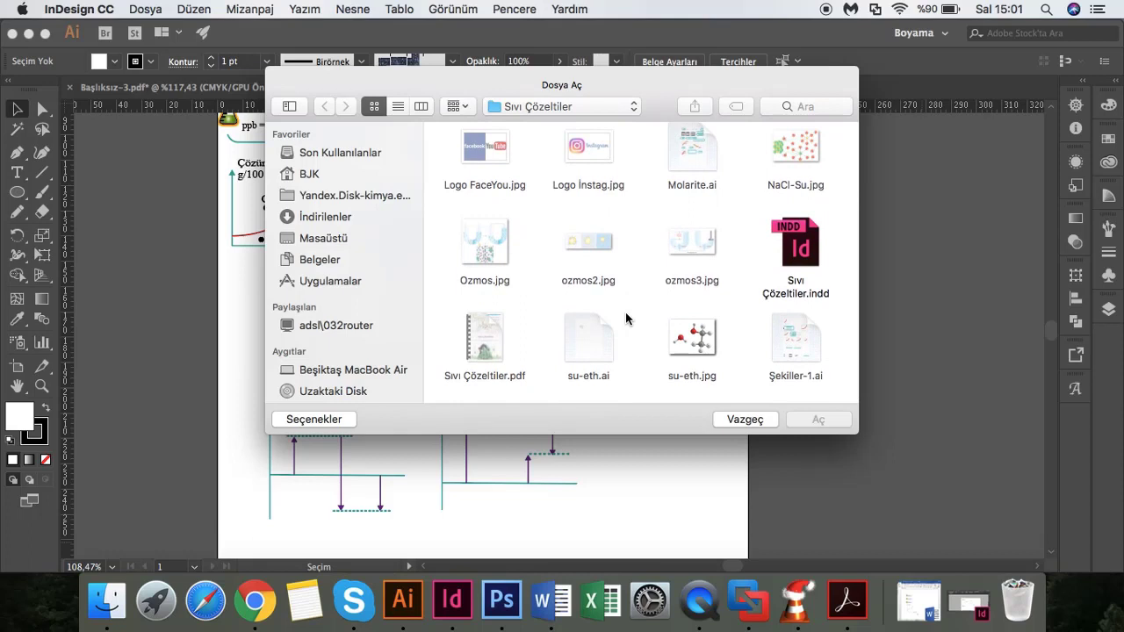
scroll(625, 312, "up", 2)
scroll(625, 312, "up", 1)
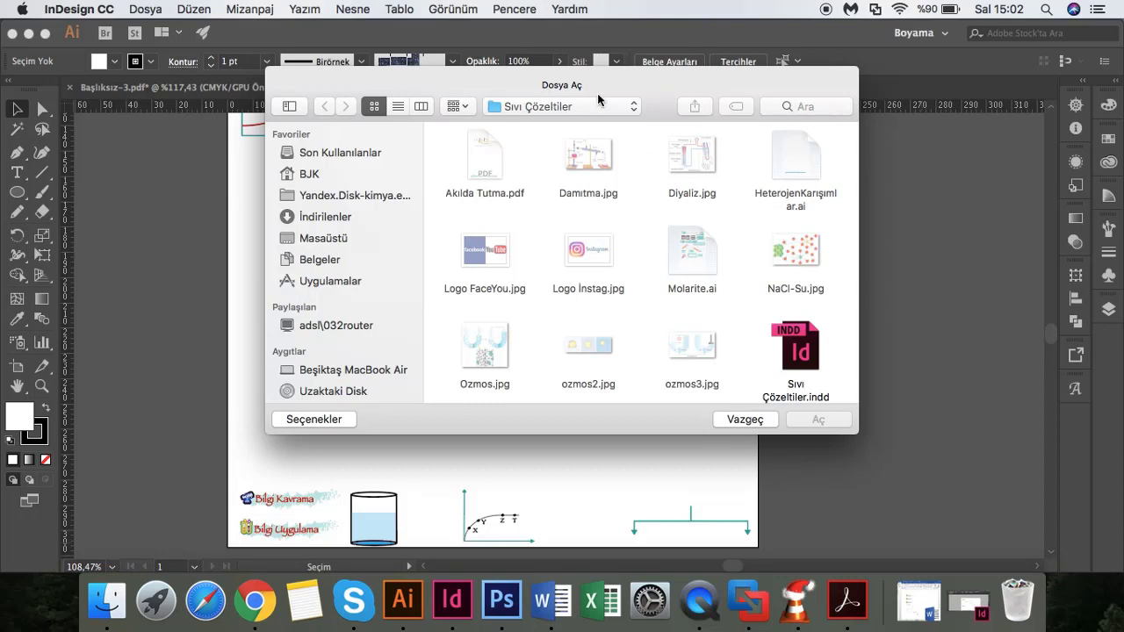
- Browse from Masaüstü into Sıvı Çözeltiler and then Gazlar, and cancel without opening
left_click(572, 106)
left_click(633, 112)
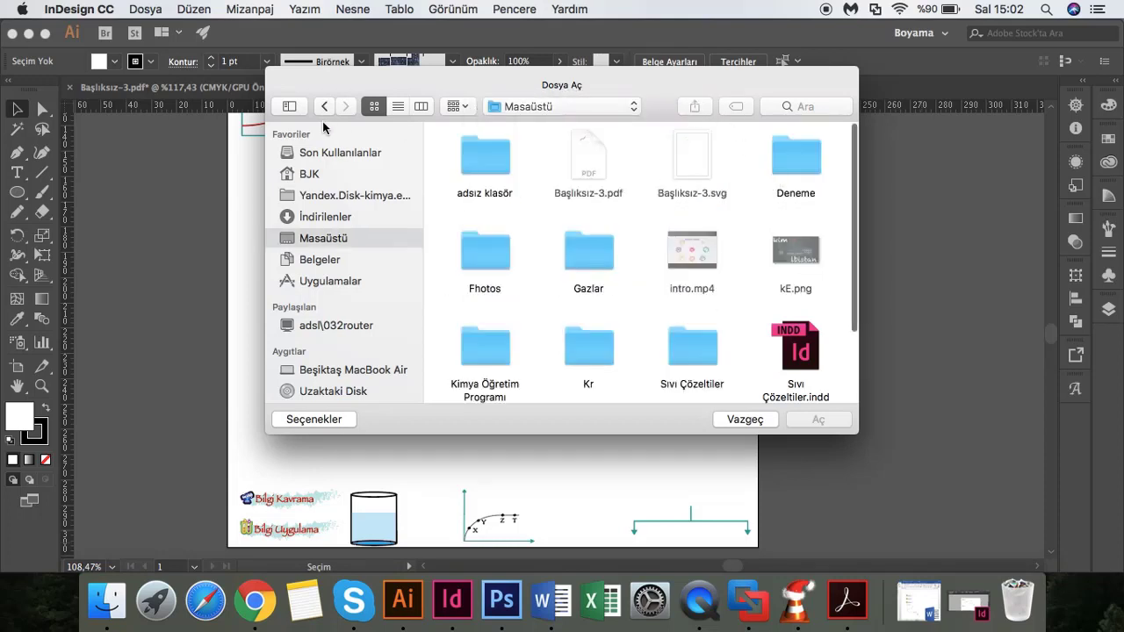
double_click(691, 347)
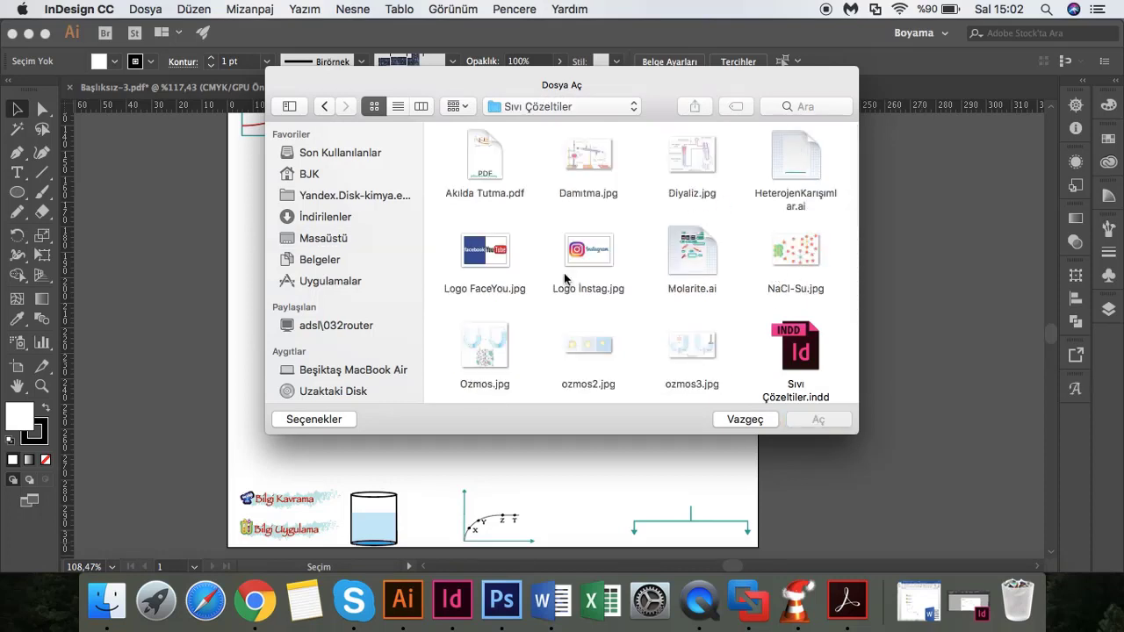
scroll(565, 278, "down", 3)
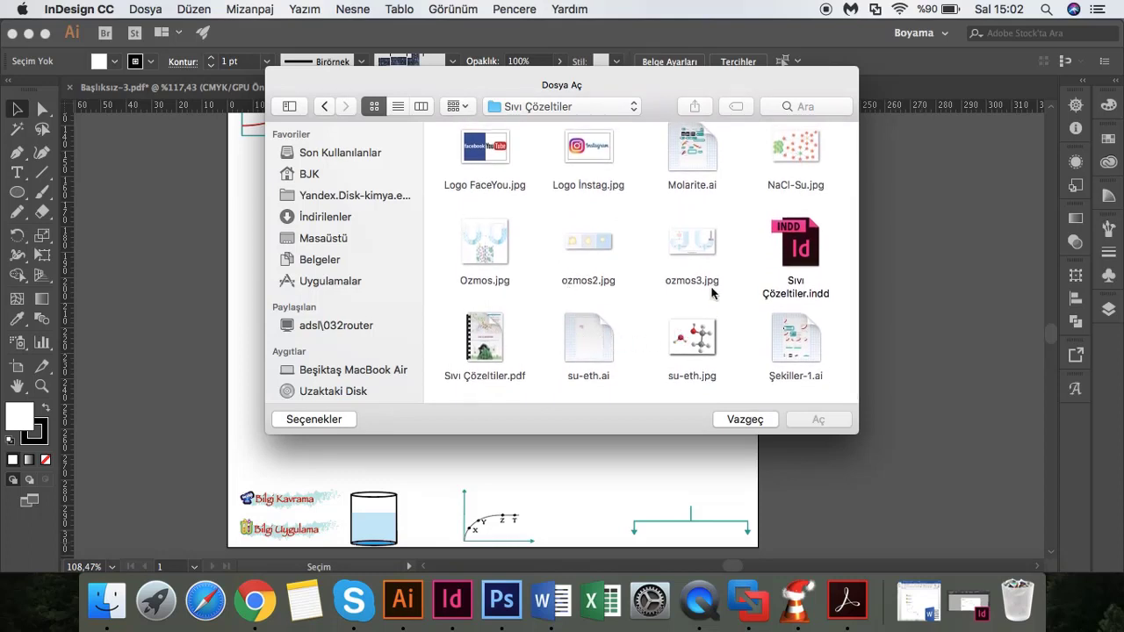
scroll(713, 296, "up", 3)
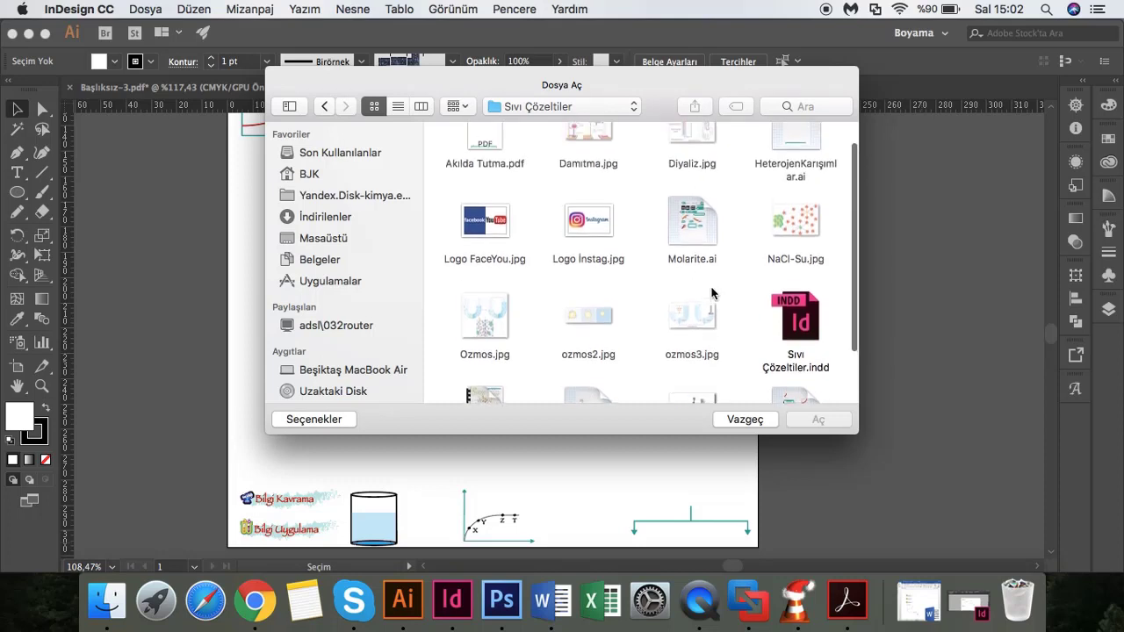
left_click(325, 106)
double_click(582, 253)
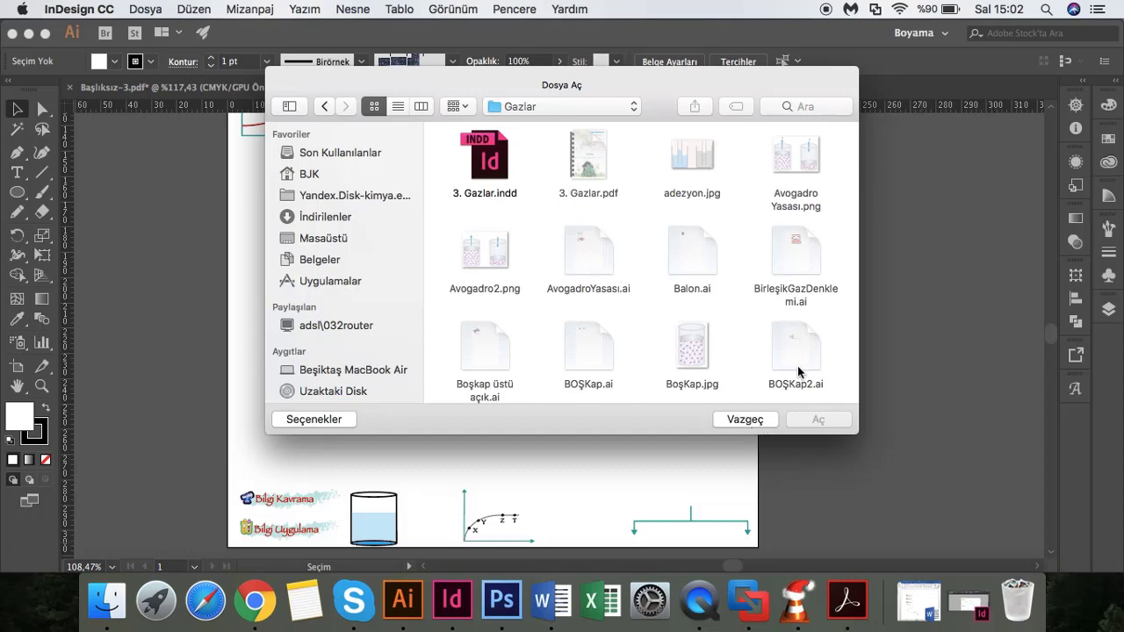
left_click(744, 419)
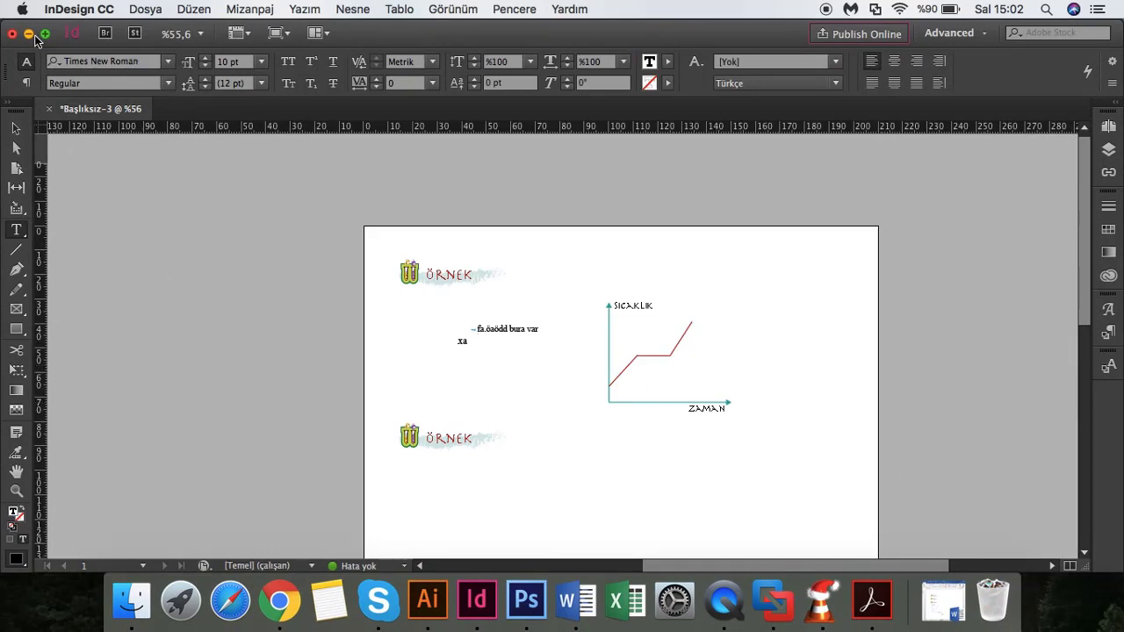
- Minimize InDesign and open HeterojenKarışımlar.ai in Illustrator
left_click(29, 33)
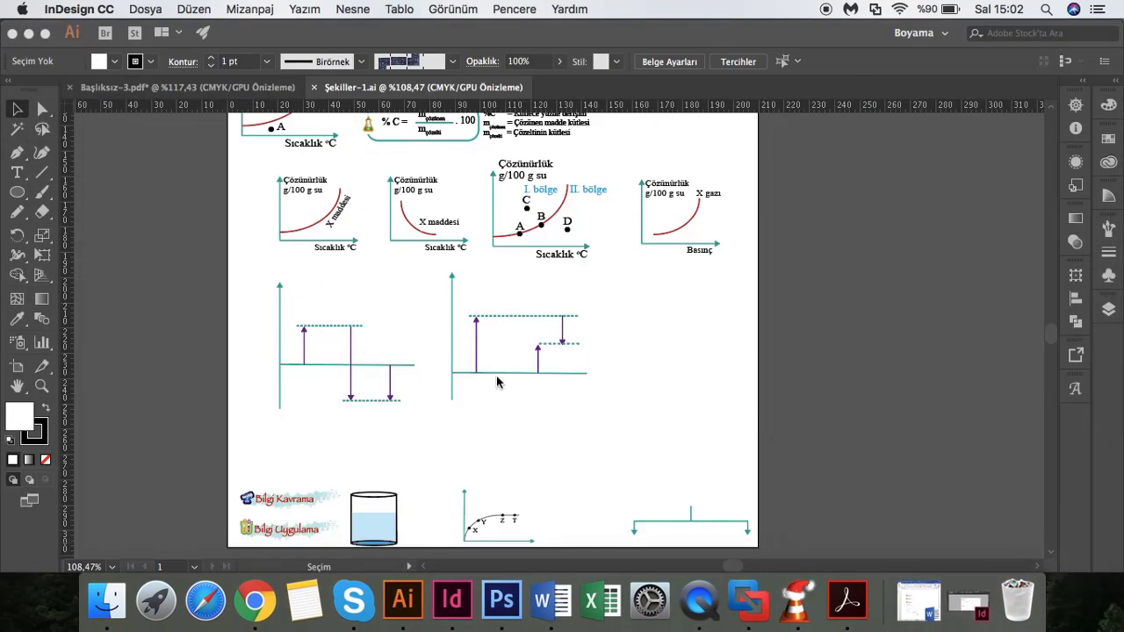
left_click(152, 10)
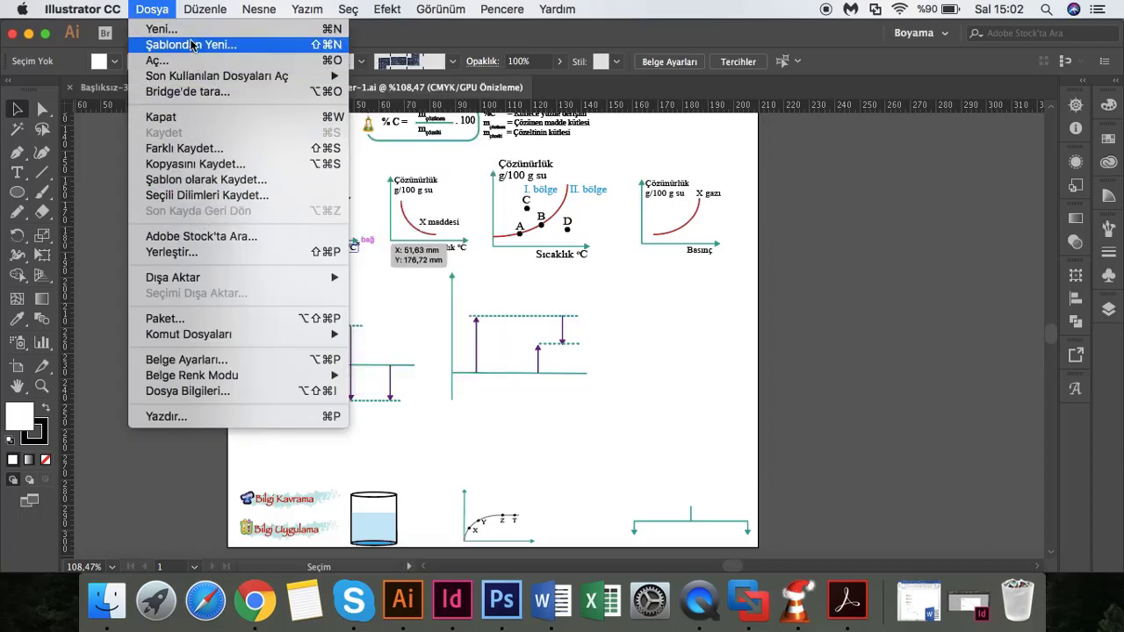
left_click(157, 61)
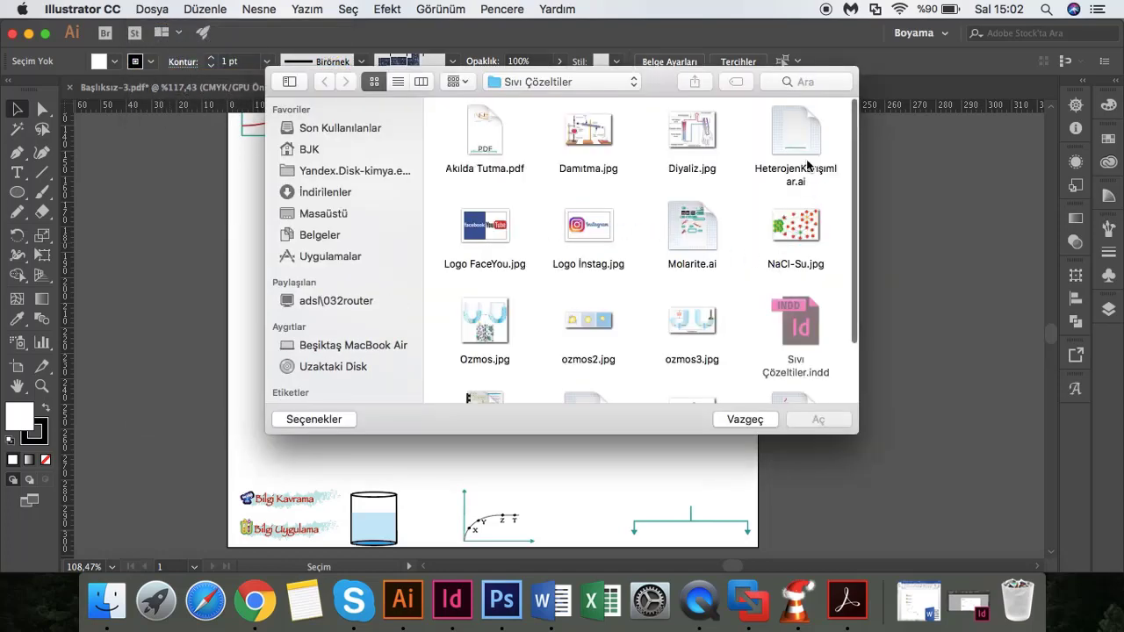
left_click(793, 140)
left_click(818, 420)
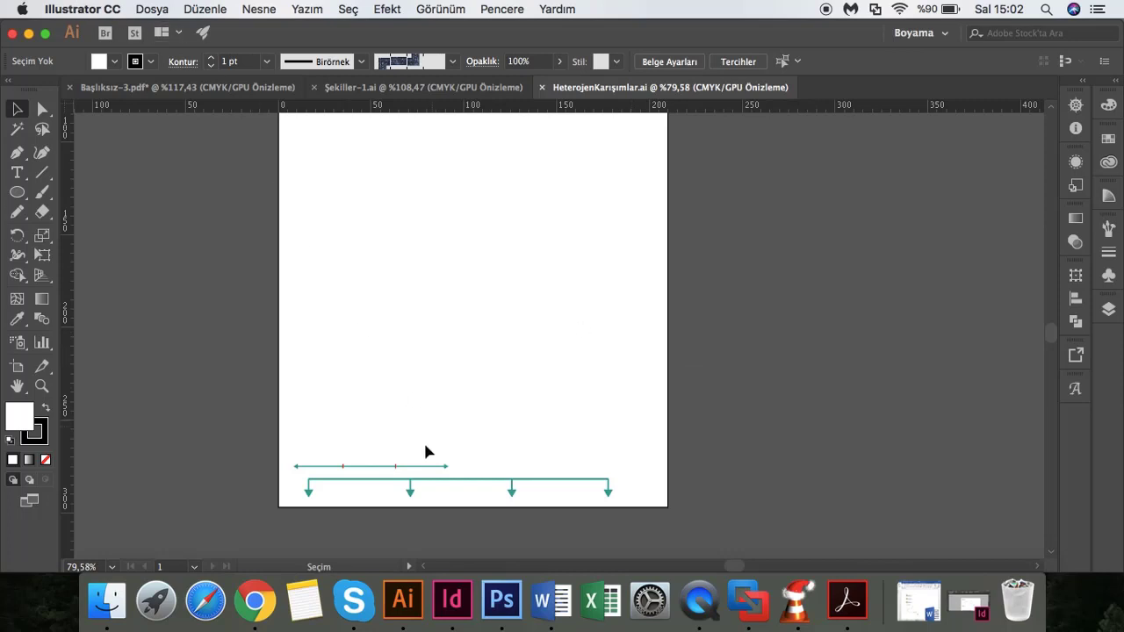
- Open Molarite.ai from the same folder in another tab
left_click(142, 10)
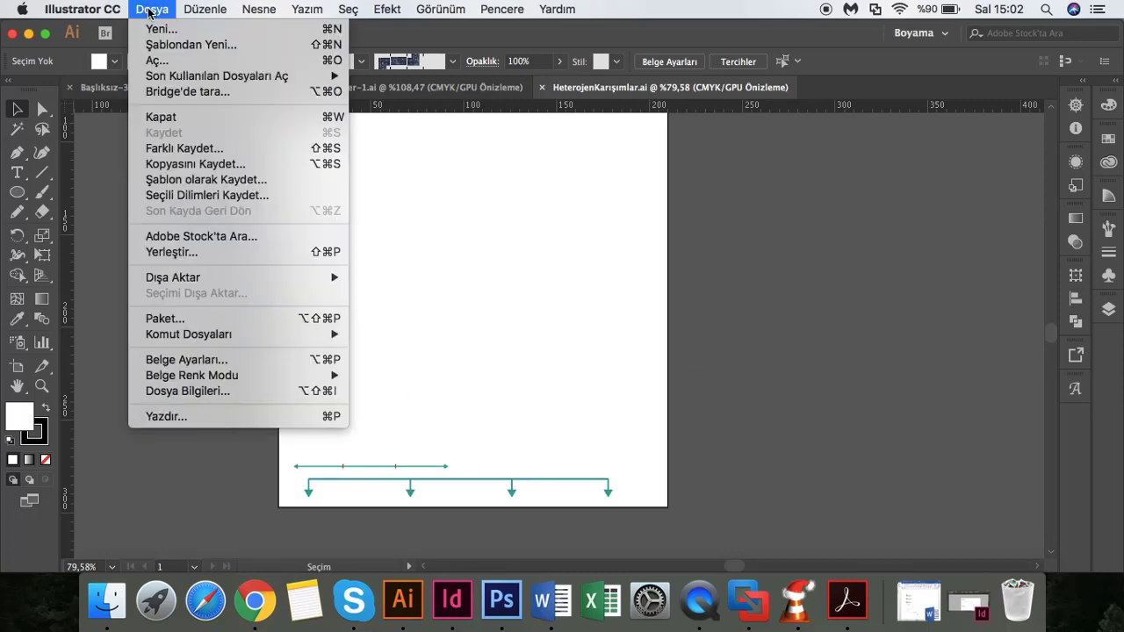
left_click(170, 62)
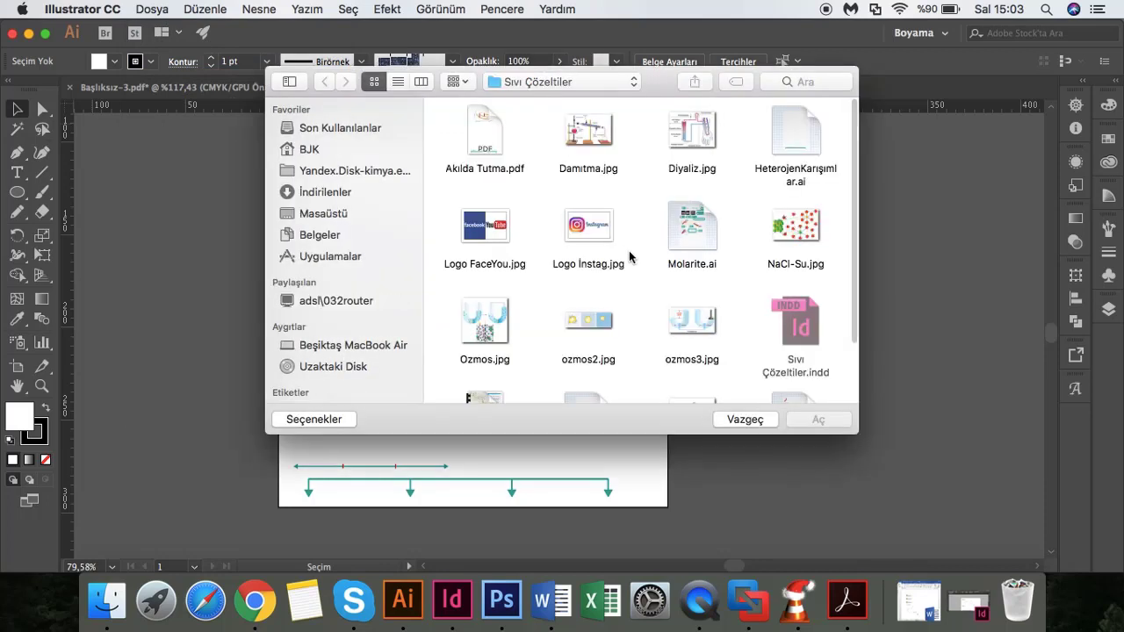
left_click(700, 255)
left_click(819, 422)
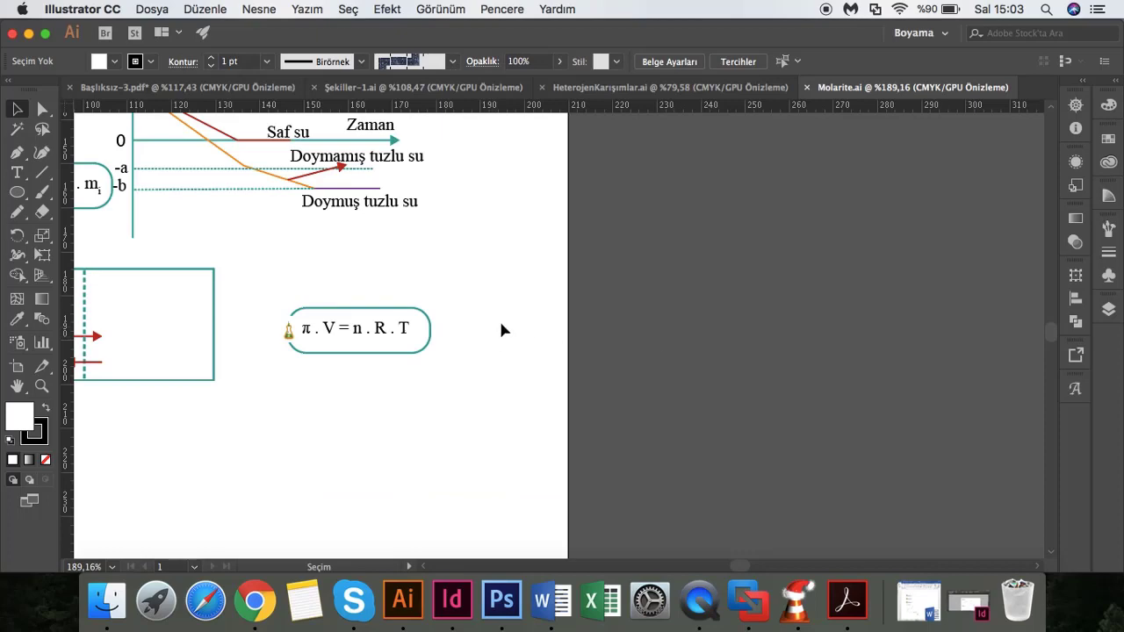
- Scroll across the artboard to the three beakers at the top of the Molarite figure
scroll(502, 328, "down", 3)
scroll(503, 328, "down", 3)
scroll(502, 328, "down", 2)
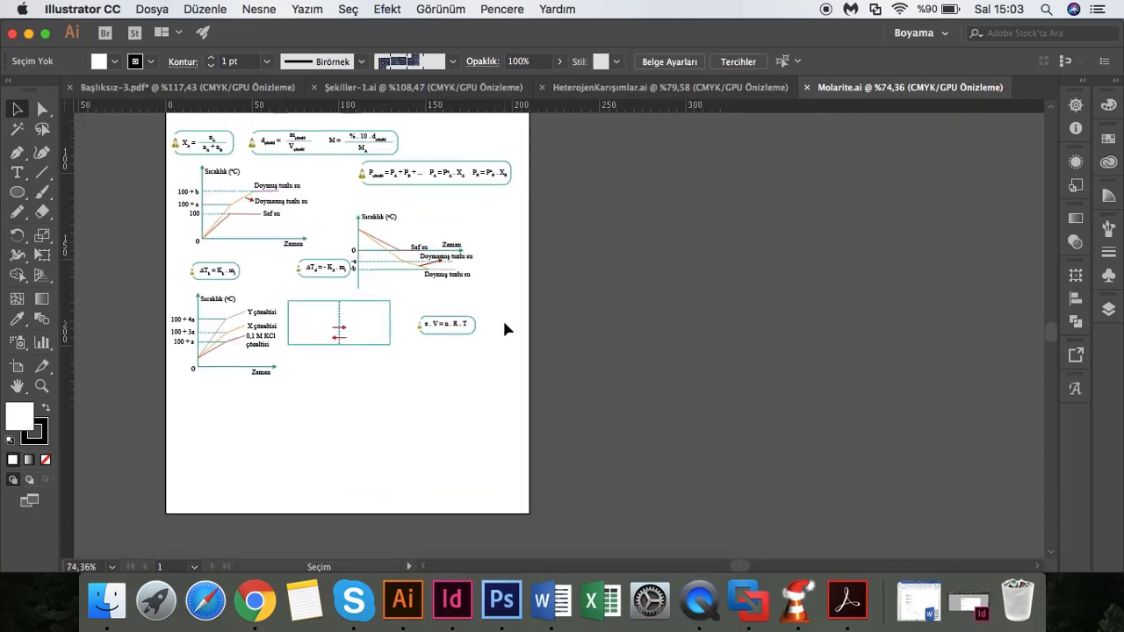
scroll(504, 327, "up", 3)
scroll(504, 327, "left", 1)
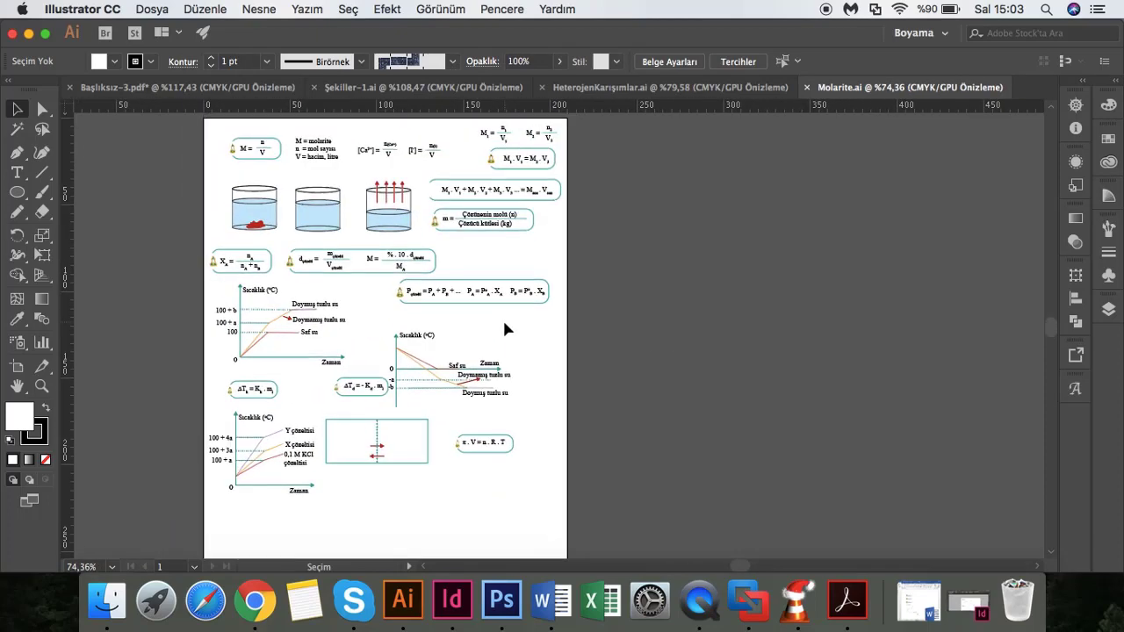
scroll(506, 329, "up", 3)
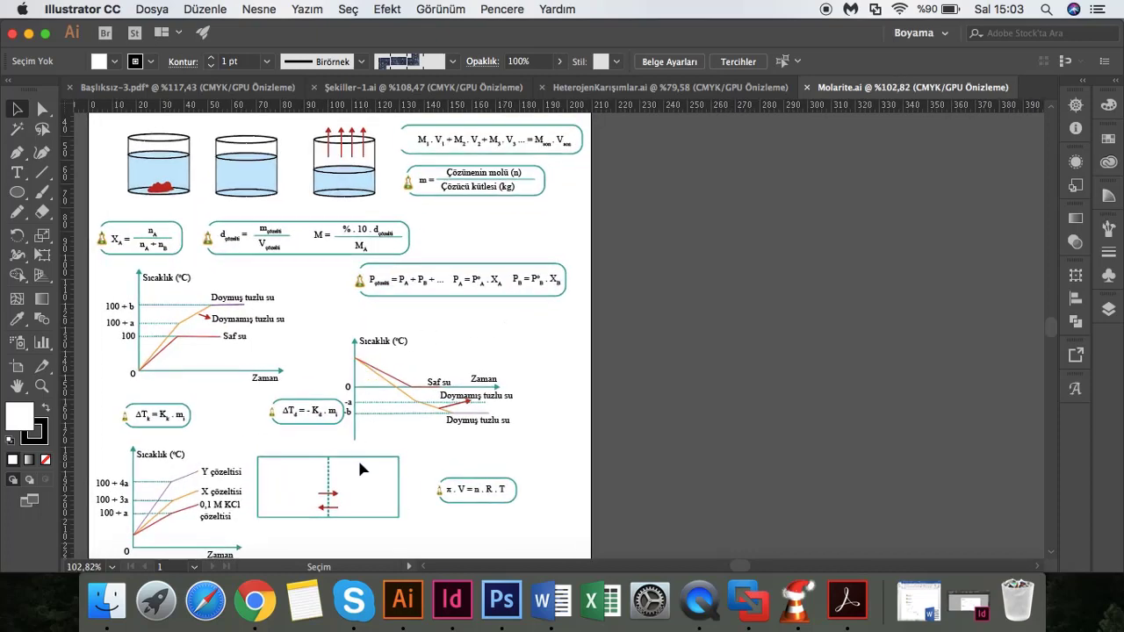
scroll(470, 485, "left", 2)
scroll(470, 485, "up", 1)
scroll(476, 486, "left", 1)
scroll(475, 486, "down", 1)
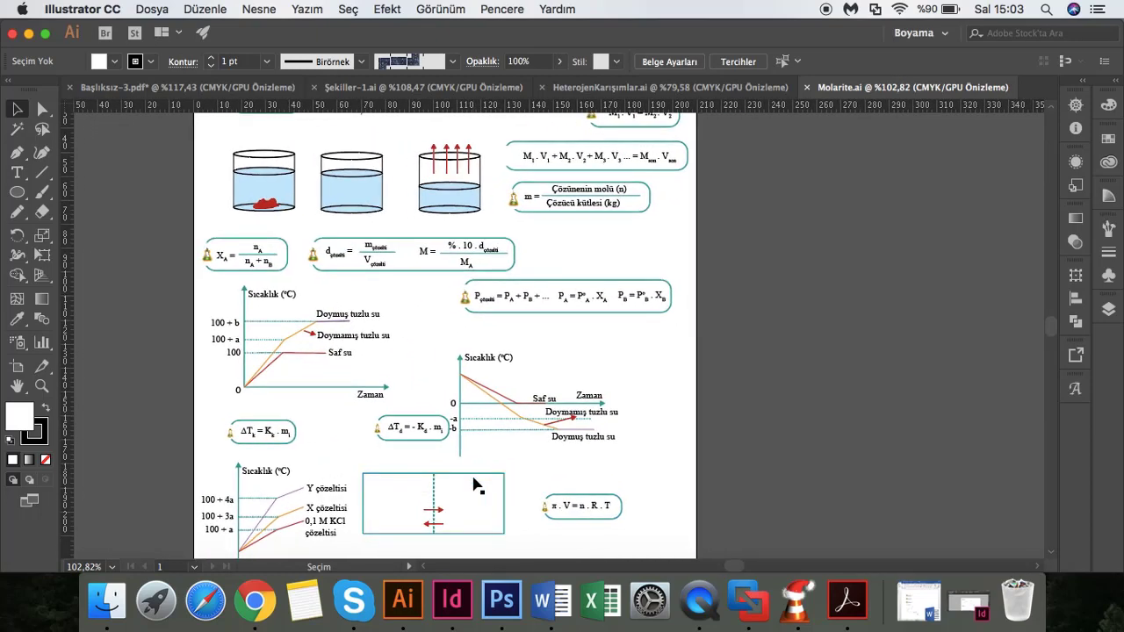
scroll(475, 486, "up", 2)
scroll(476, 486, "right", 1)
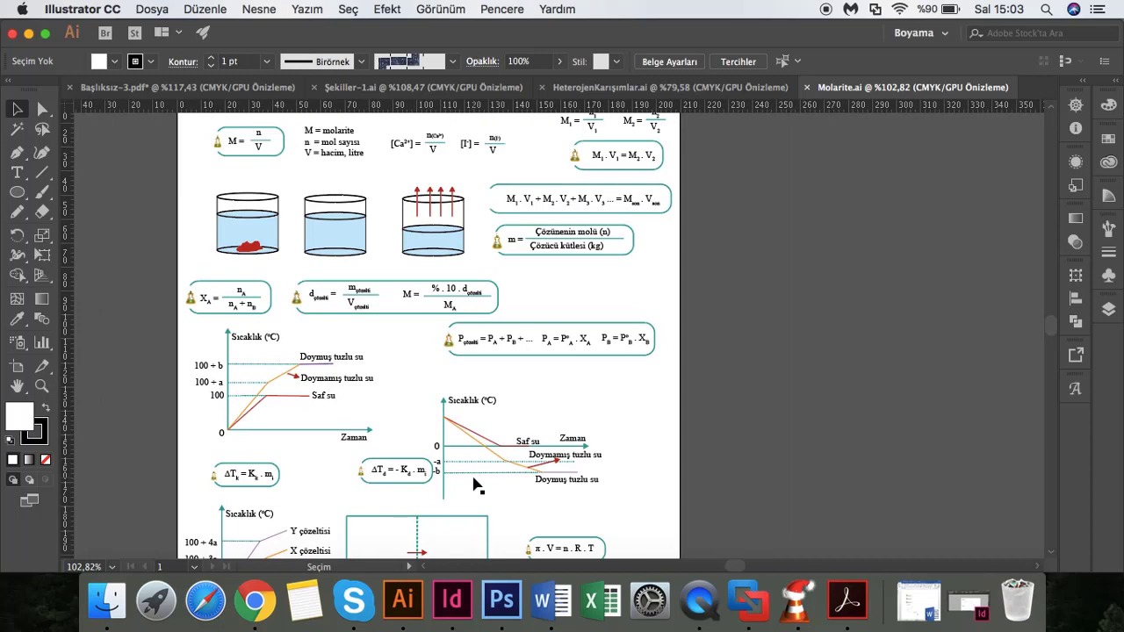
scroll(475, 486, "up", 3)
scroll(475, 486, "right", 1)
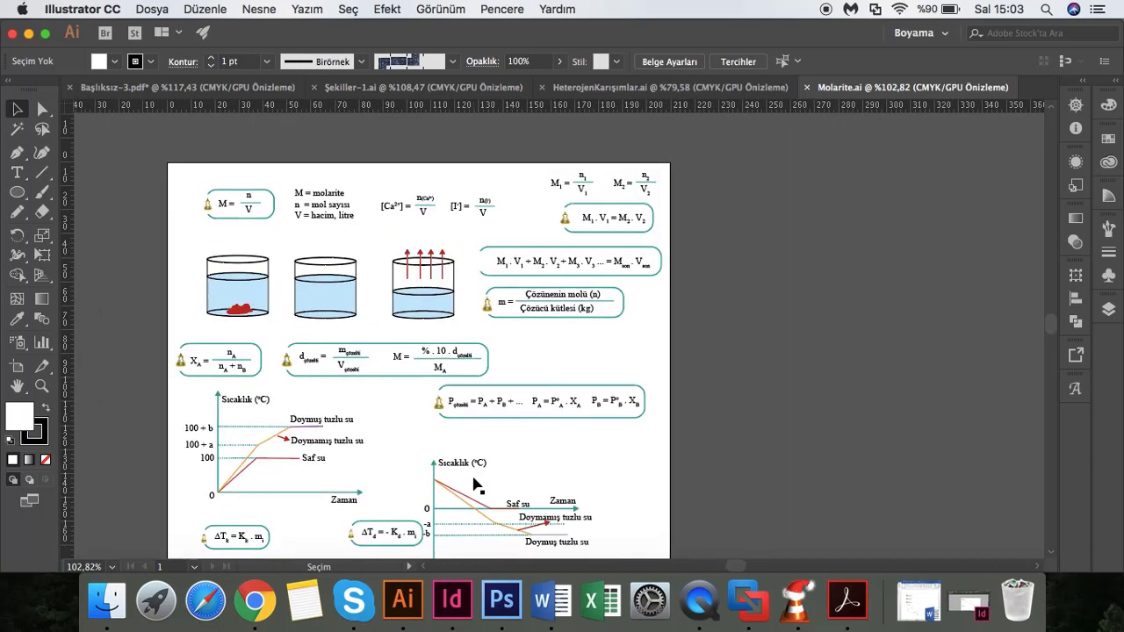
- Select the water shapes in the third and second beakers and zoom in on them
left_click(444, 313)
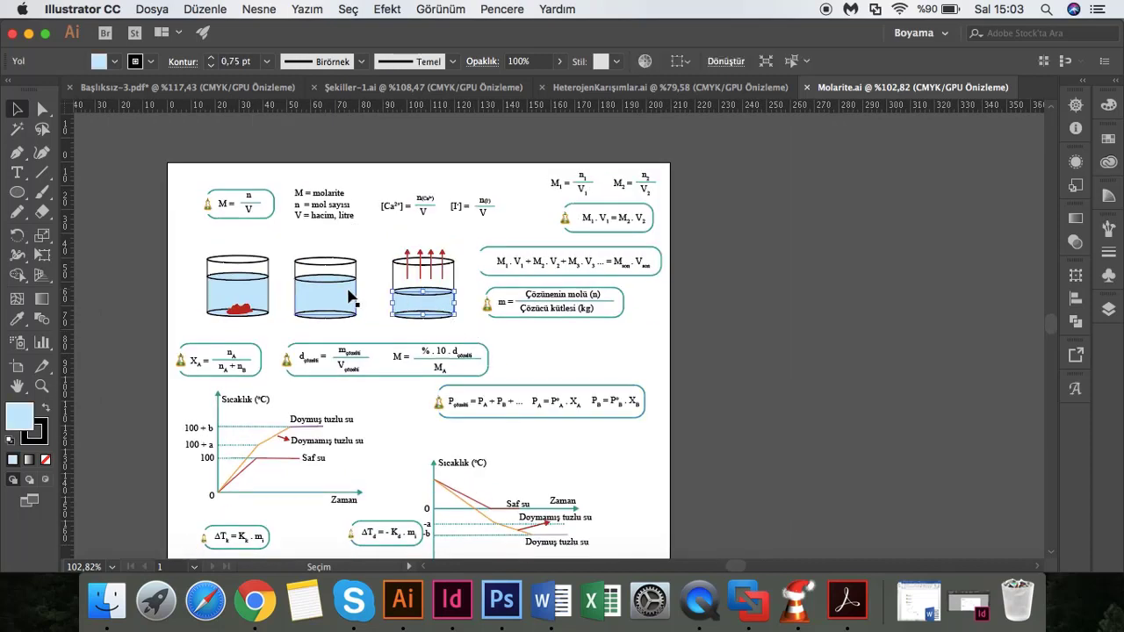
left_click(352, 295)
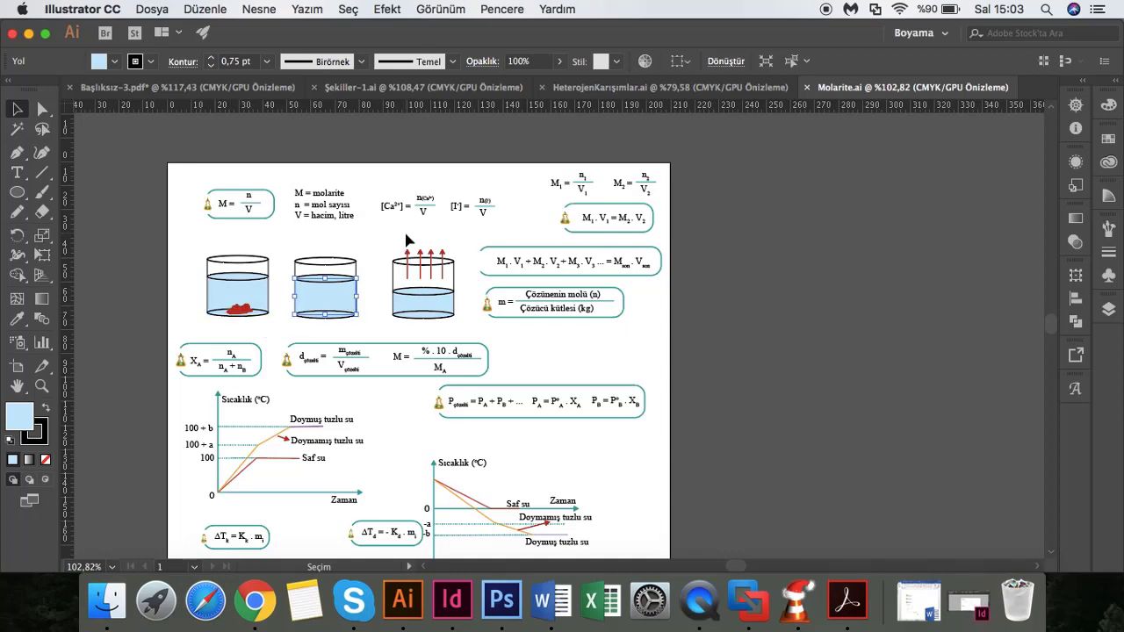
scroll(405, 240, "up", 5)
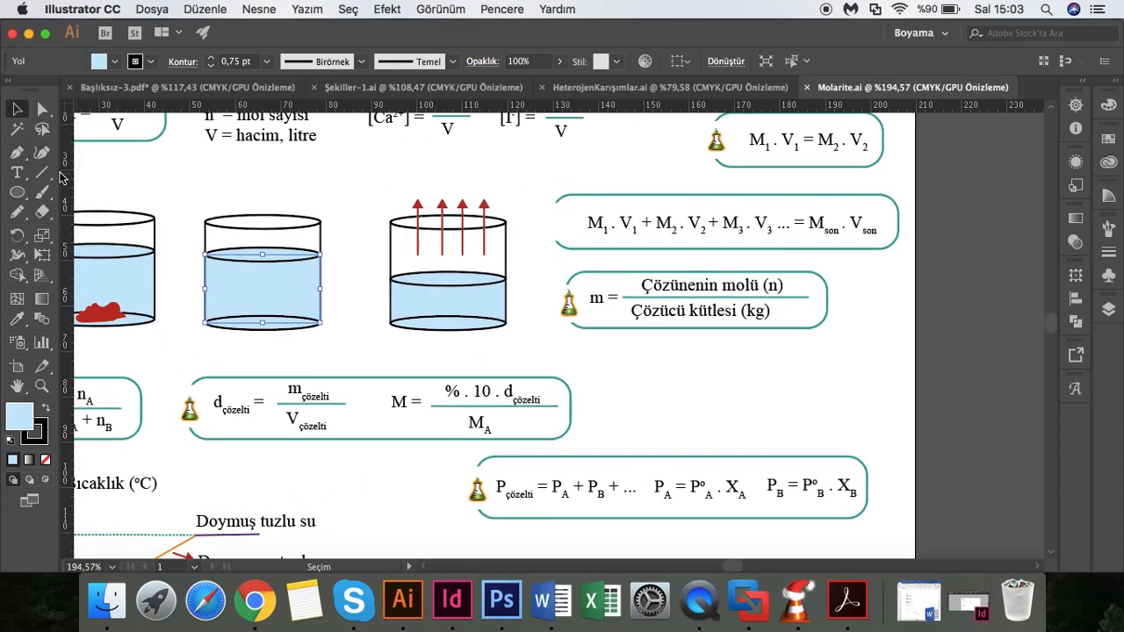
- Draw a closed freehand blob in the third beaker's liquid with the Pencil tool
left_click(17, 212)
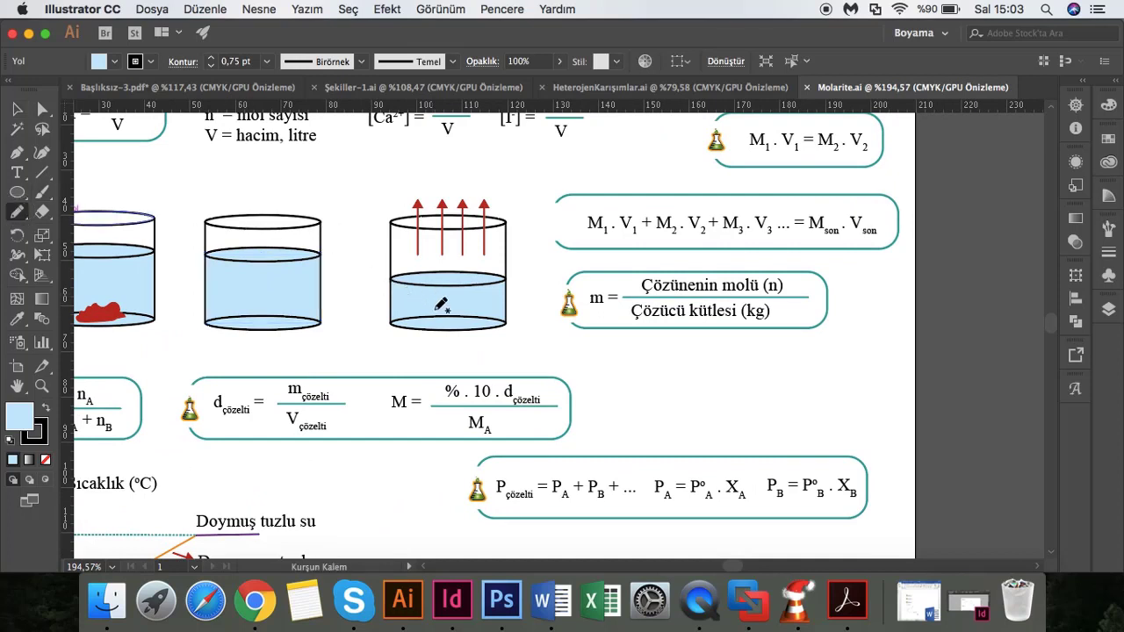
left_click_drag(429, 311, 468, 325)
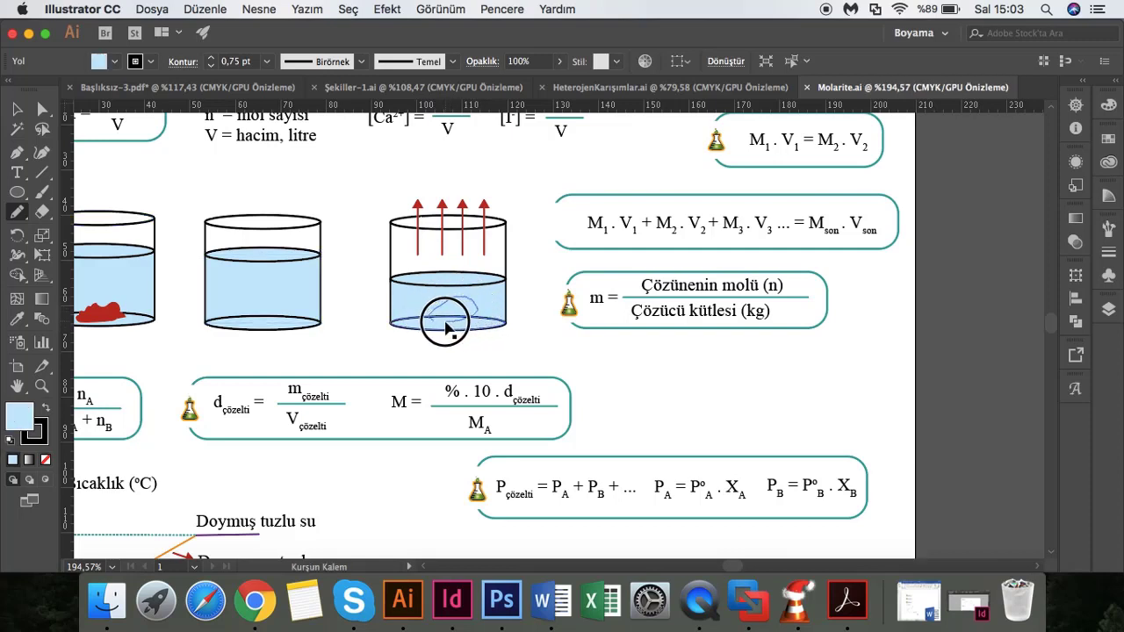
left_click_drag(468, 326, 430, 322)
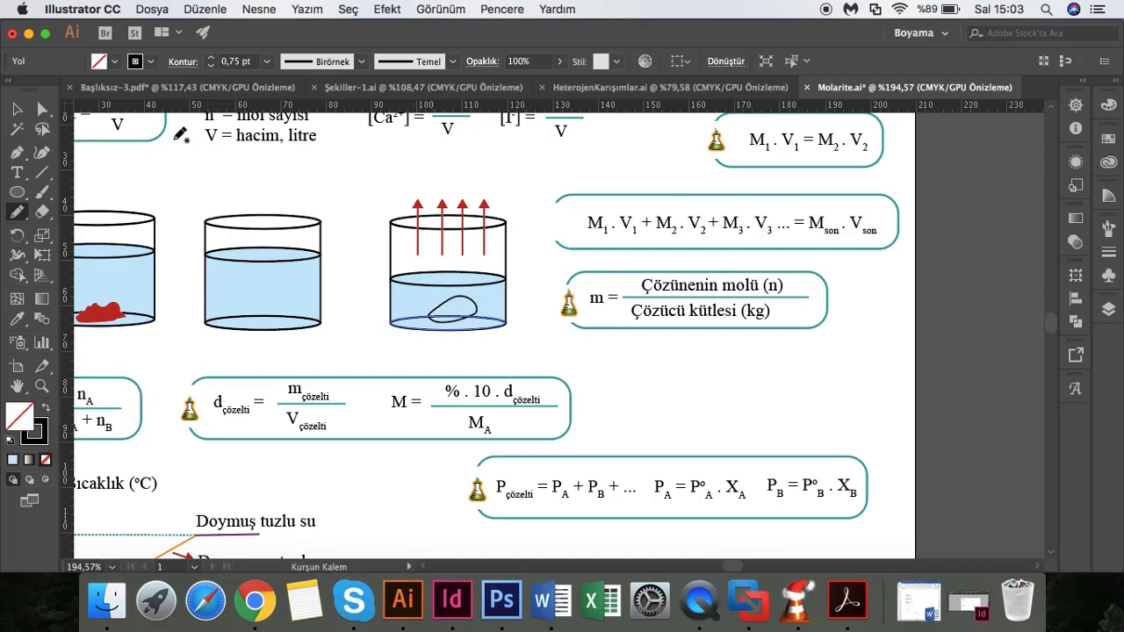
- Give the blob a red fill and a red stroke
left_click(115, 62)
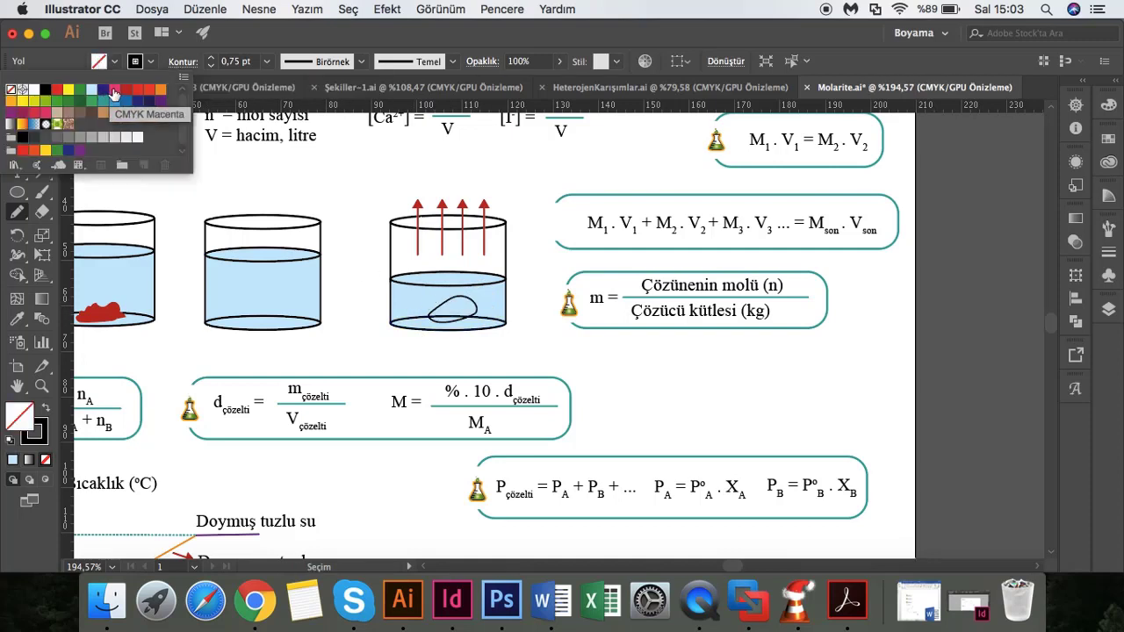
left_click(127, 89)
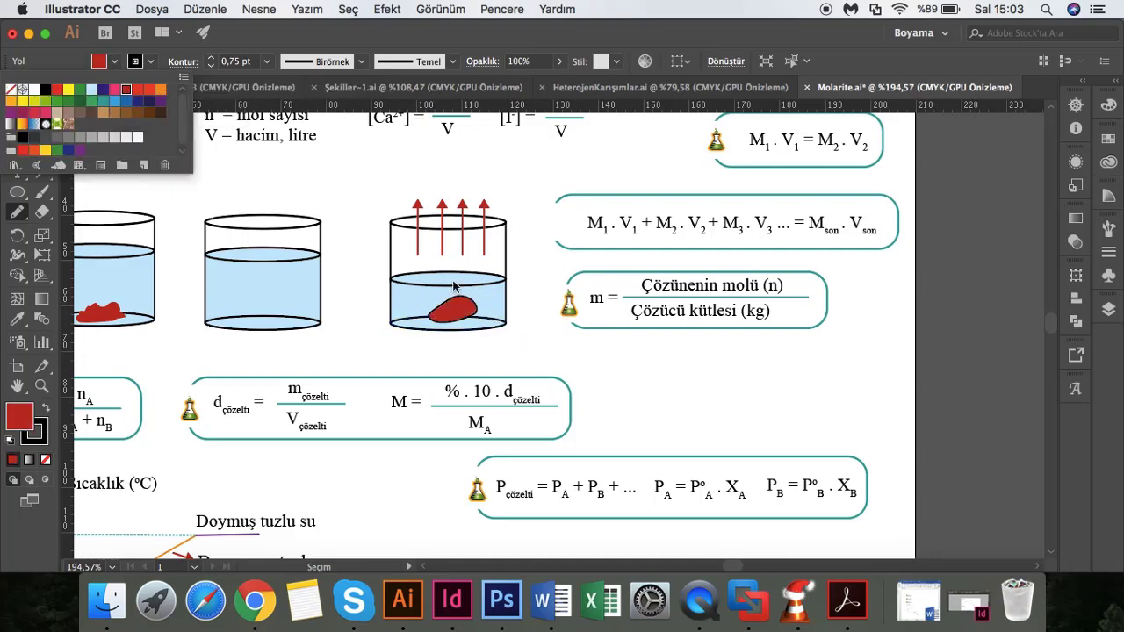
left_click(151, 62)
left_click(126, 90)
left_click(595, 373)
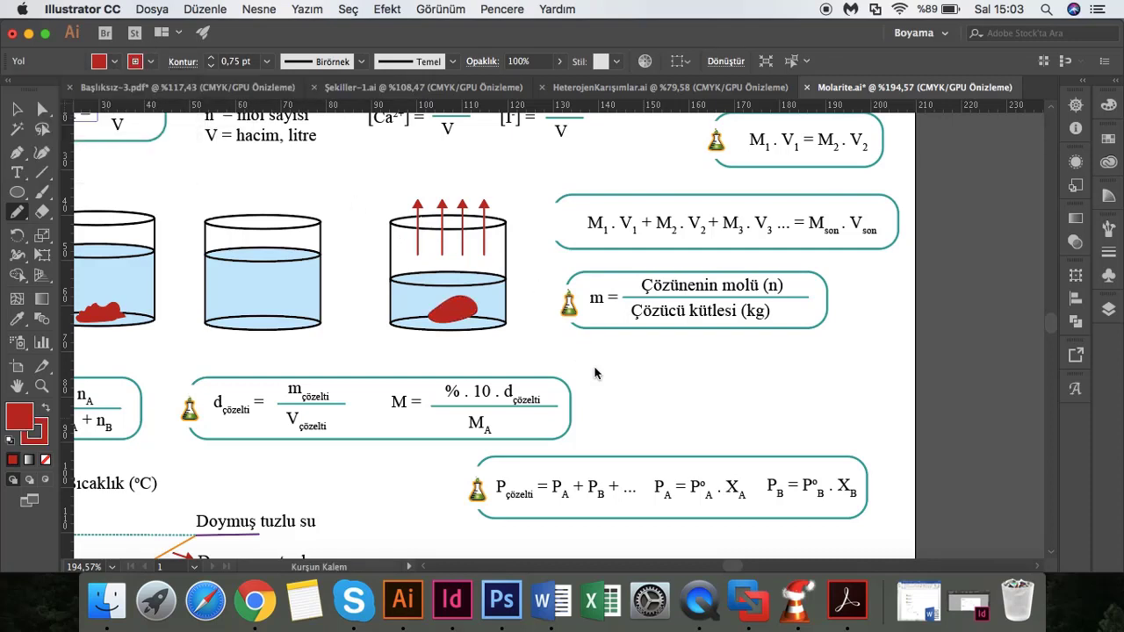
- Select and deselect the red blob, then fit the whole artboard with Ctrl+0
left_click(319, 280, "ctrl")
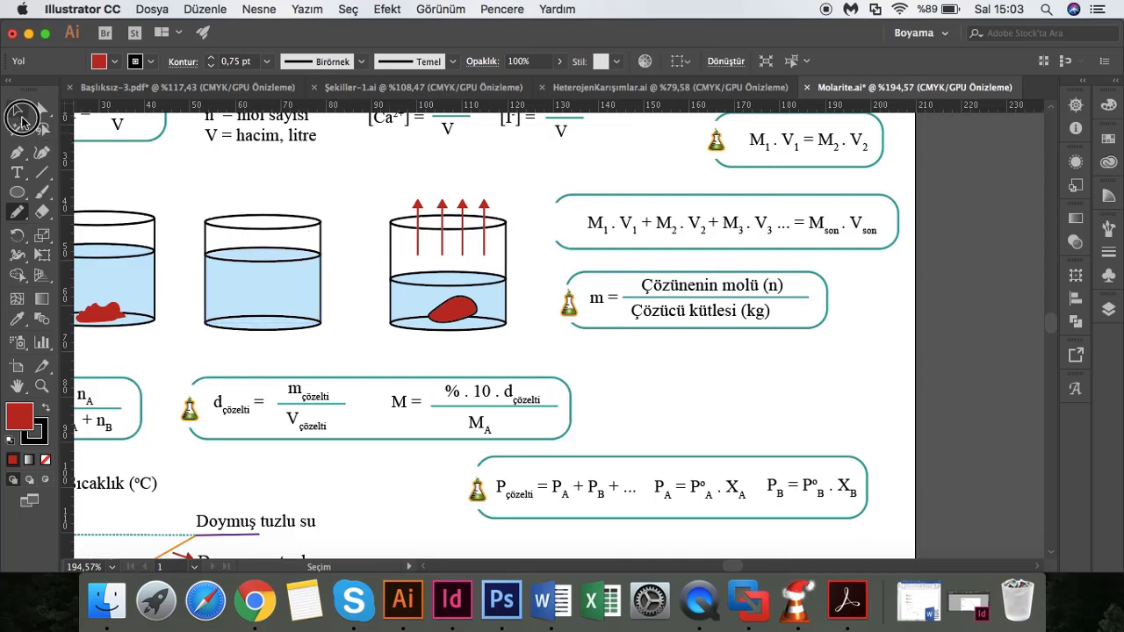
left_click(17, 109)
left_click(452, 309)
left_click(619, 378)
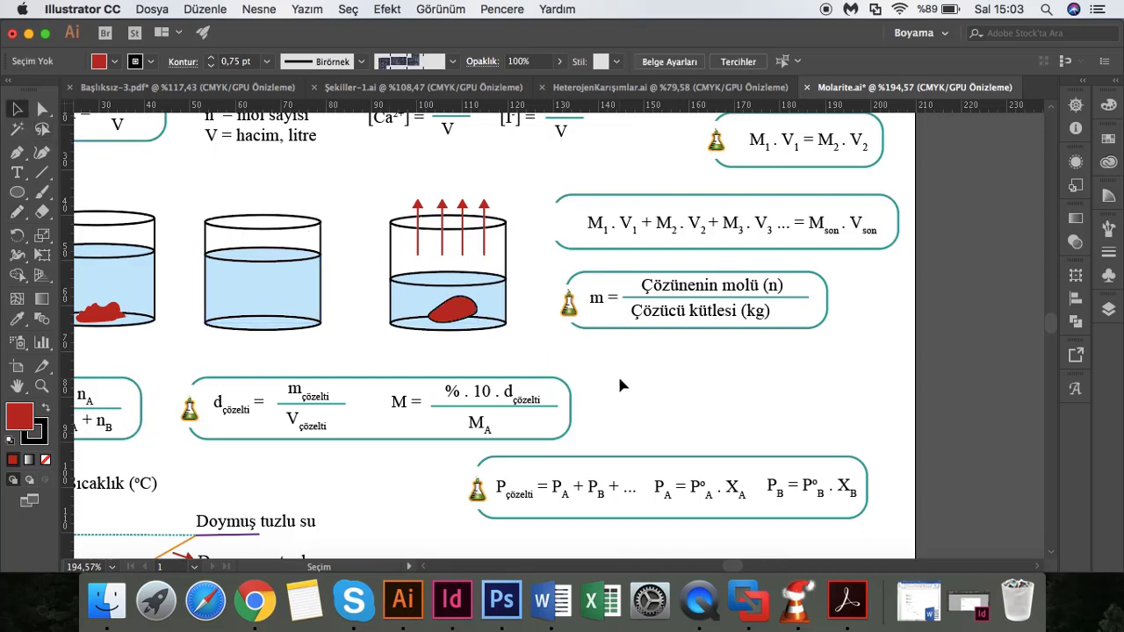
key("ctrl+0")
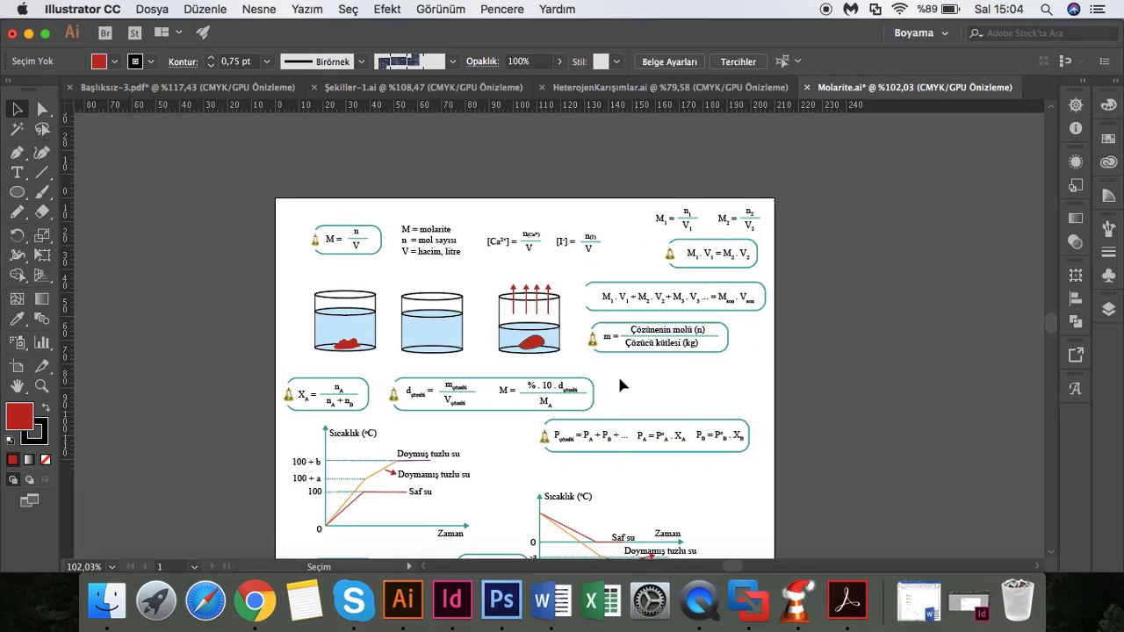